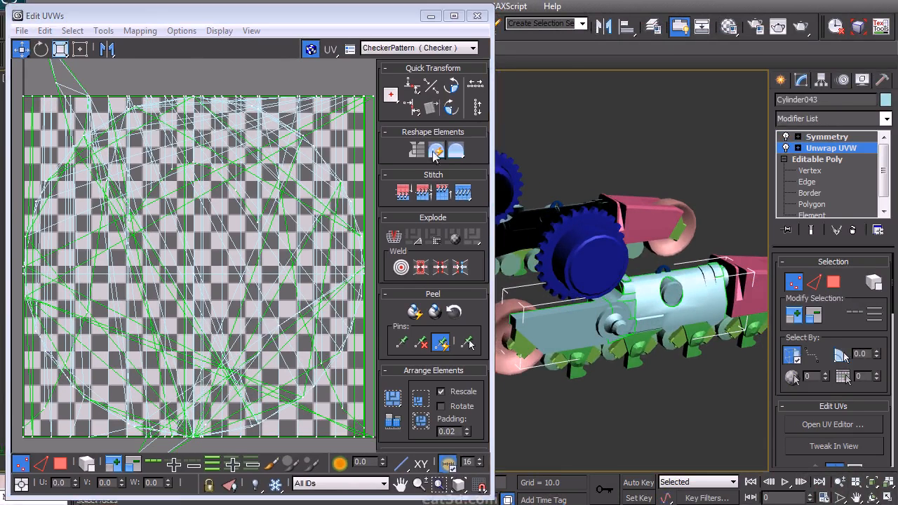
# Shift the UV editor window slightly aside and switch the unwrap to polygon selection.
pyautogui.moveTo(357, 21); pyautogui.dragTo(350, 21)
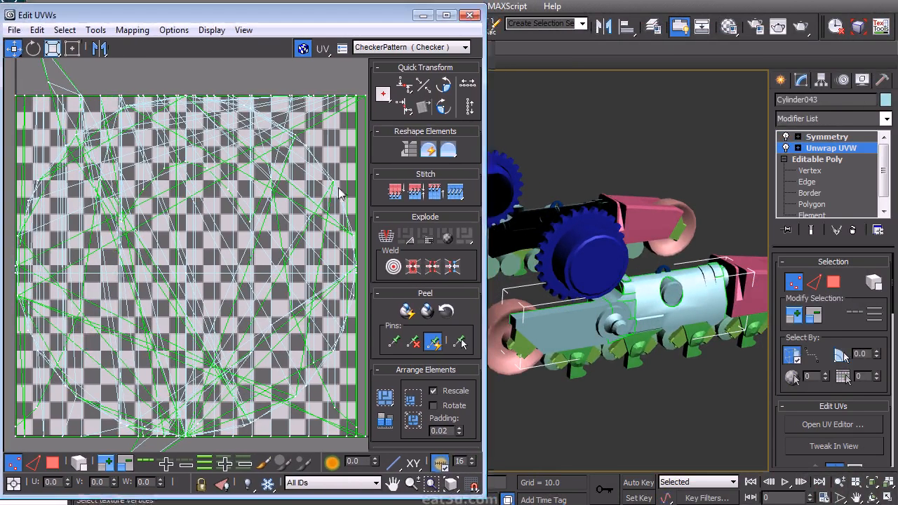
pyautogui.rightClick(550, 238)
pyautogui.click(525, 180)
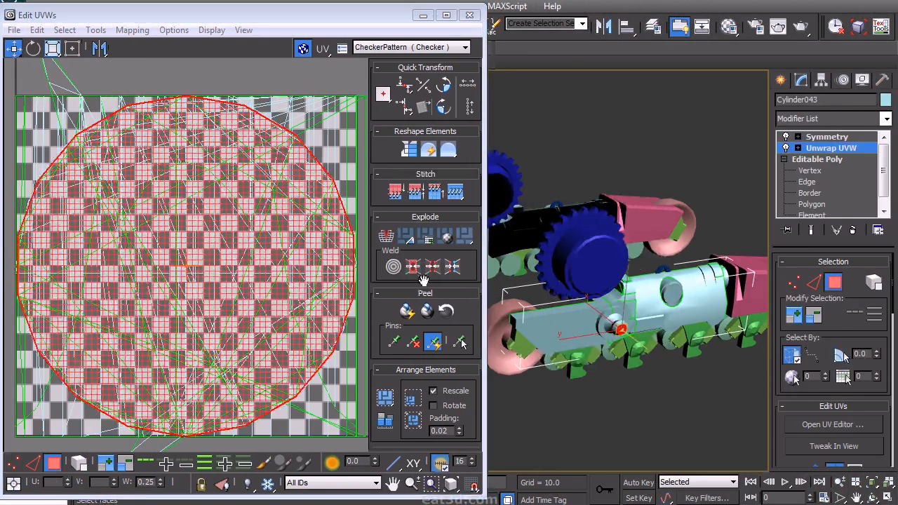
# Enable selection by planar angle and select the large flat side faces of the track arm.
pyautogui.scroll(-3, 235, 237)
pyautogui.keyDown('alt'); pyautogui.moveTo(603, 267); pyautogui.dragTo(664, 227, button='middle'); pyautogui.keyUp('alt')
pyautogui.scroll(3, 561, 263)
pyautogui.moveTo(841, 332); pyautogui.dragTo(848, 309)
pyautogui.click(842, 334)
pyautogui.click(574, 293)
pyautogui.keyDown('alt'); pyautogui.moveTo(702, 320); pyautogui.dragTo(562, 303, button='middle'); pyautogui.keyUp('alt')
pyautogui.keyDown('ctrl'); pyautogui.click(562, 303); pyautogui.keyUp('ctrl')
# Planar-map the selected side faces aligned to X and move their shell below the UV tile.
pyautogui.keyDown('alt'); pyautogui.moveTo(642, 308); pyautogui.dragTo(597, 299, button='middle'); pyautogui.keyUp('alt')
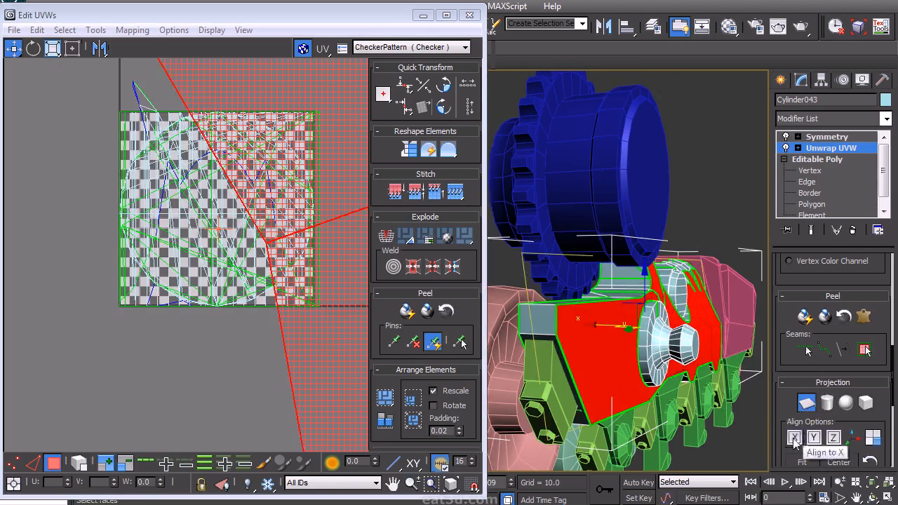
pyautogui.click(795, 438)
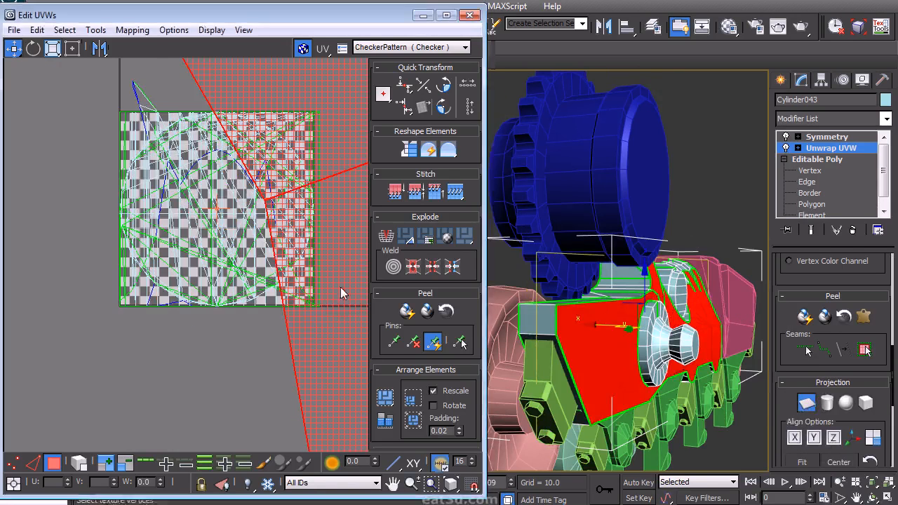
pyautogui.click(806, 402)
pyautogui.moveTo(242, 235); pyautogui.dragTo(252, 285)
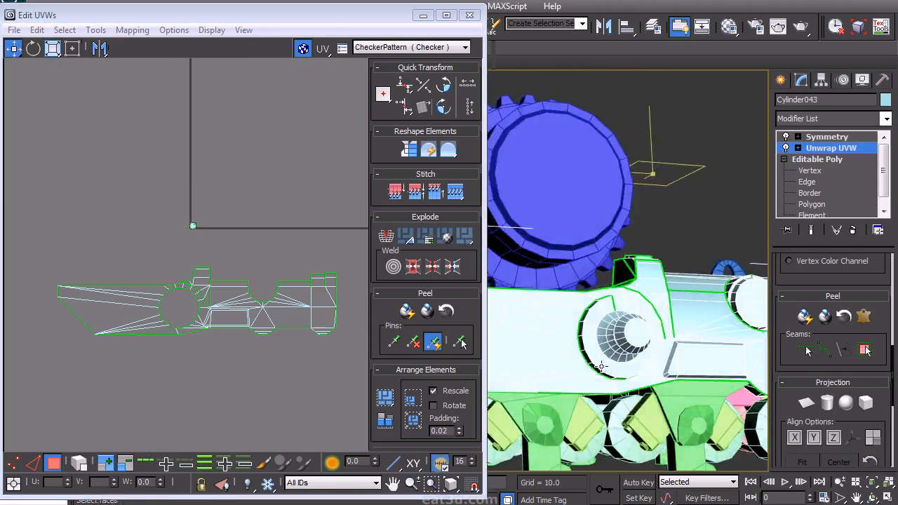
# Select the flat ring faces around the hub pin, quick planar map them and place the shell below the side shell.
pyautogui.click(602, 366)
pyautogui.keyDown('alt'); pyautogui.moveTo(601, 367); pyautogui.dragTo(622, 388, button='middle'); pyautogui.keyUp('alt')
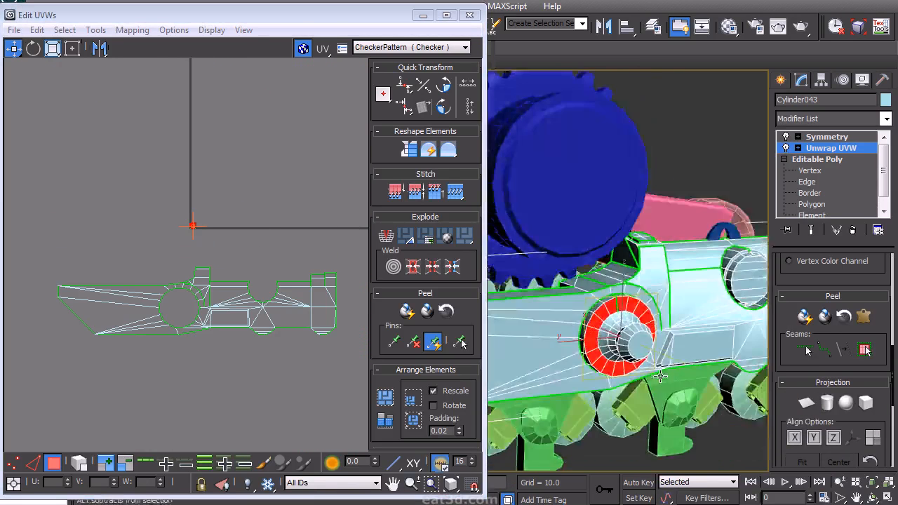
pyautogui.scroll(3, 643, 329)
pyautogui.keyDown('ctrl'); pyautogui.click(693, 358); pyautogui.keyUp('ctrl')
pyautogui.keyDown('alt'); pyautogui.moveTo(703, 404); pyautogui.dragTo(638, 384, button='middle'); pyautogui.keyUp('alt')
pyautogui.moveTo(792, 280); pyautogui.dragTo(779, 402)
pyautogui.click(815, 270)
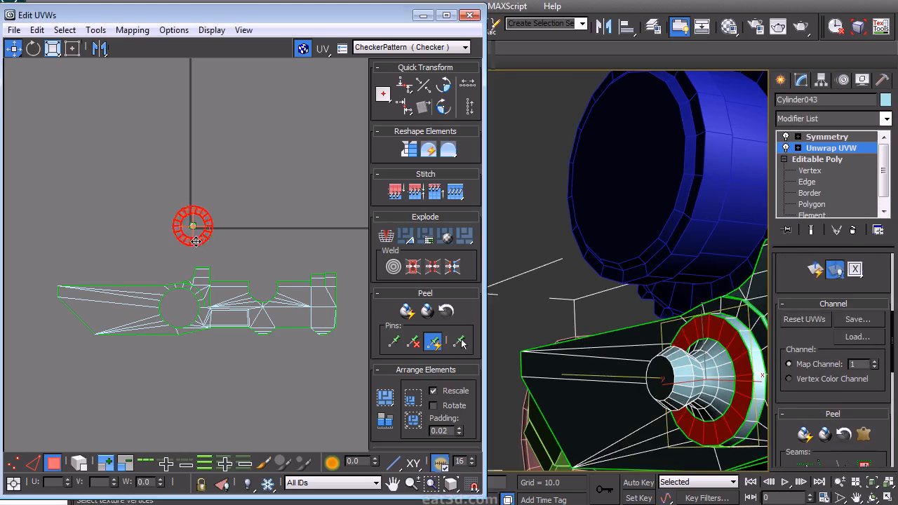
# Select the hub pin's end cap and grow the selection over the pin's side faces.
pyautogui.click(712, 373)
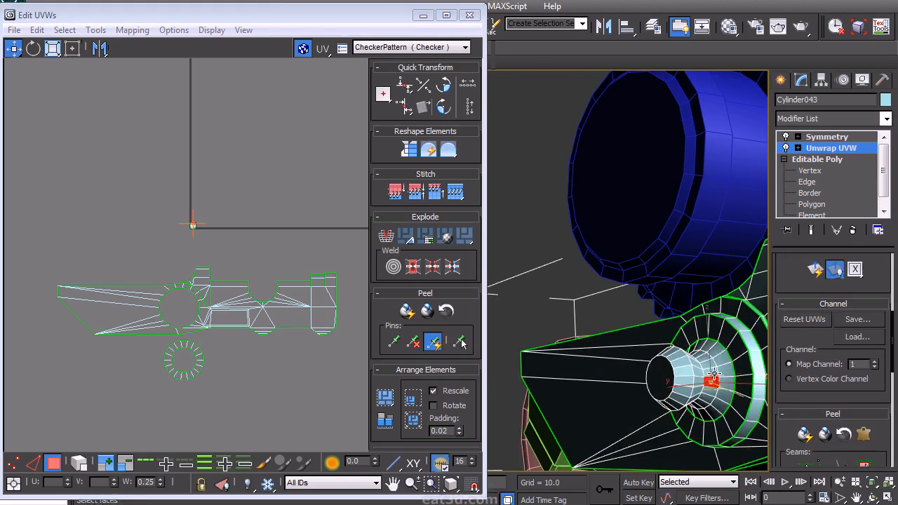
pyautogui.keyDown('alt'); pyautogui.moveTo(711, 394); pyautogui.dragTo(684, 400, button='middle'); pyautogui.keyUp('alt')
pyautogui.click(647, 389)
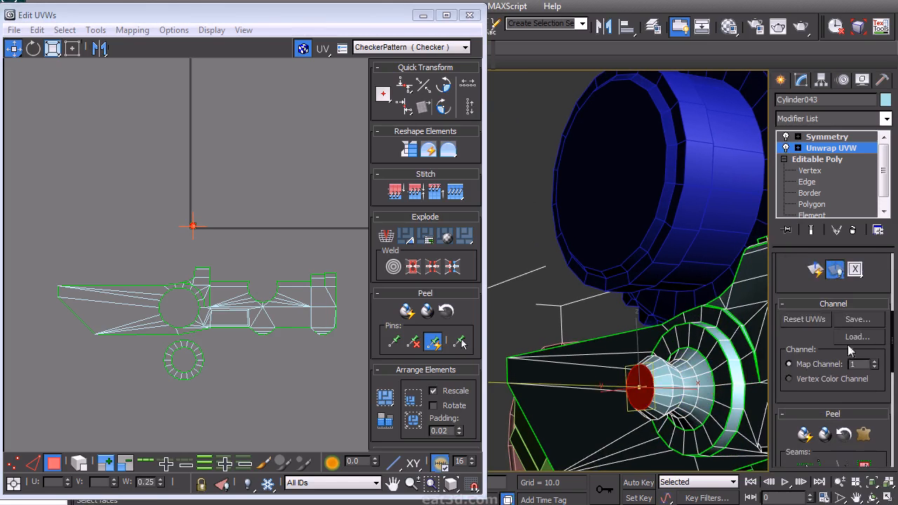
pyautogui.moveTo(800, 270); pyautogui.dragTo(788, 382)
pyautogui.moveTo(779, 349); pyautogui.dragTo(769, 473)
pyautogui.click(795, 317)
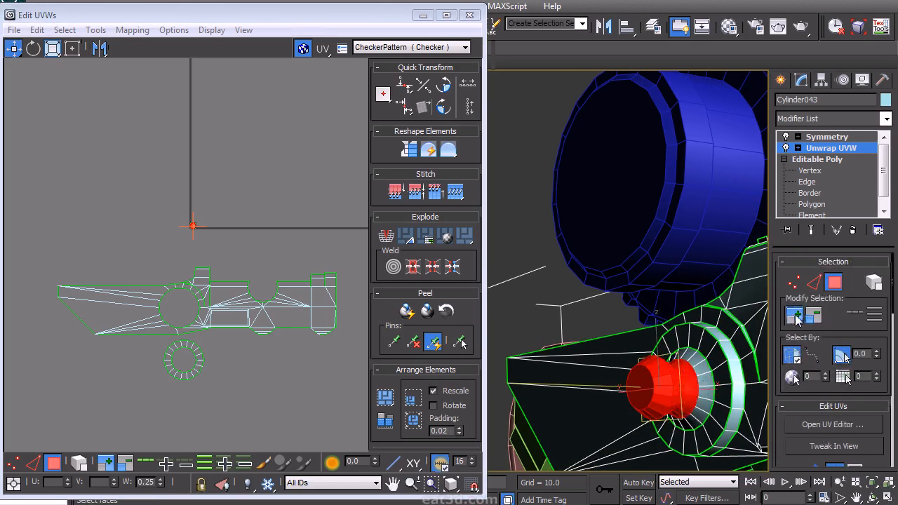
pyautogui.click(796, 316)
# Apply a cylindrical projection aligned to X to the pin faces and move the resulting shell below the ring shell.
pyautogui.moveTo(785, 393); pyautogui.dragTo(778, 287)
pyautogui.moveTo(779, 377); pyautogui.dragTo(776, 278)
pyautogui.moveTo(778, 355)
pyautogui.mouseDown()
pyautogui.moveTo(777, 282)
pyautogui.moveTo(782, 311)
pyautogui.mouseUp()
pyautogui.click(827, 372)
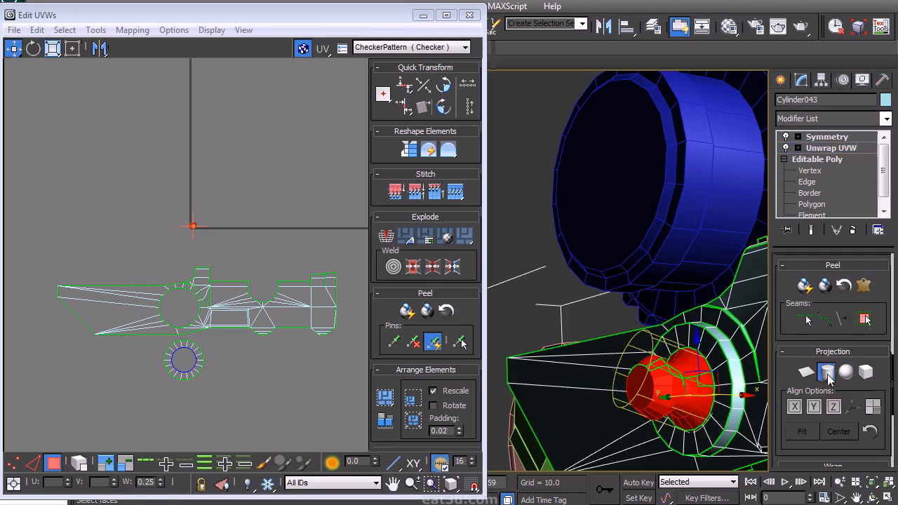
pyautogui.moveTo(785, 424); pyautogui.dragTo(785, 409)
pyautogui.click(815, 392)
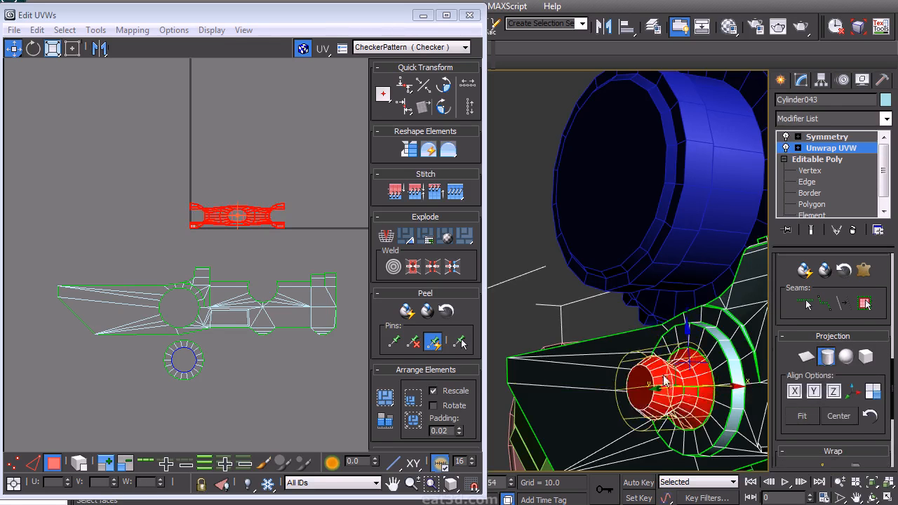
pyautogui.keyDown('alt'); pyautogui.moveTo(666, 377); pyautogui.dragTo(718, 383, button='middle'); pyautogui.keyUp('alt')
pyautogui.click(796, 394)
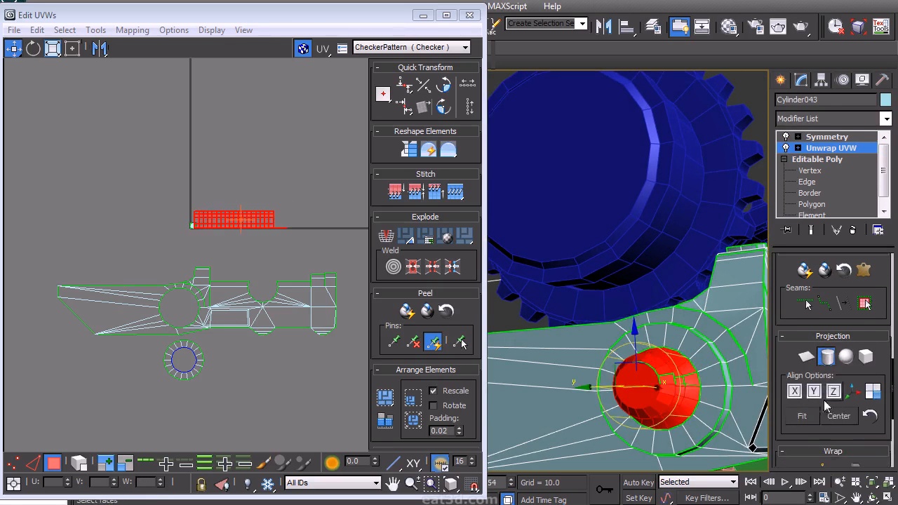
pyautogui.moveTo(882, 432); pyautogui.dragTo(883, 427)
pyautogui.click(828, 353)
pyautogui.moveTo(271, 215); pyautogui.dragTo(247, 401)
pyautogui.click(285, 364)
# Quick planar map the pin's end cap and place its shell in the centre of the ring shell.
pyautogui.moveTo(278, 439); pyautogui.dragTo(287, 396, button='middle')
pyautogui.scroll(3, 286, 396)
pyautogui.moveTo(99, 351); pyautogui.dragTo(99, 351)
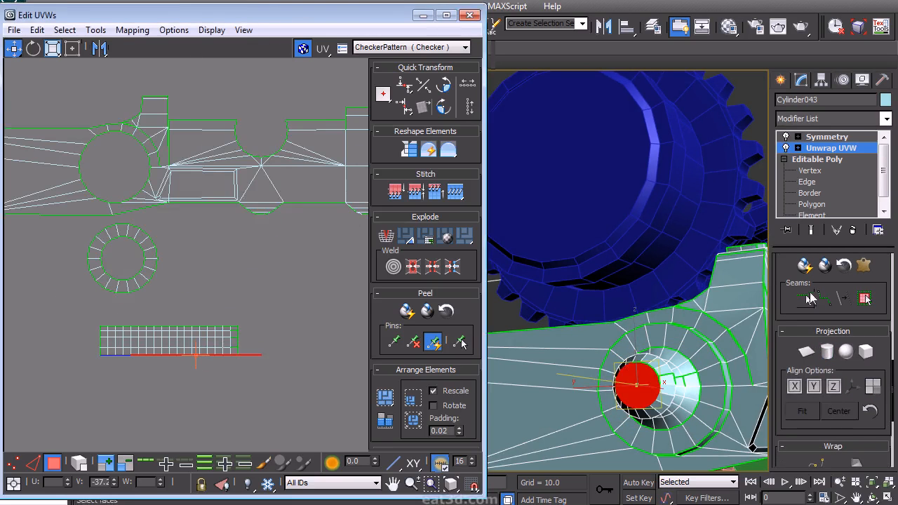
pyautogui.scroll(5, 814, 342)
pyautogui.click(813, 343)
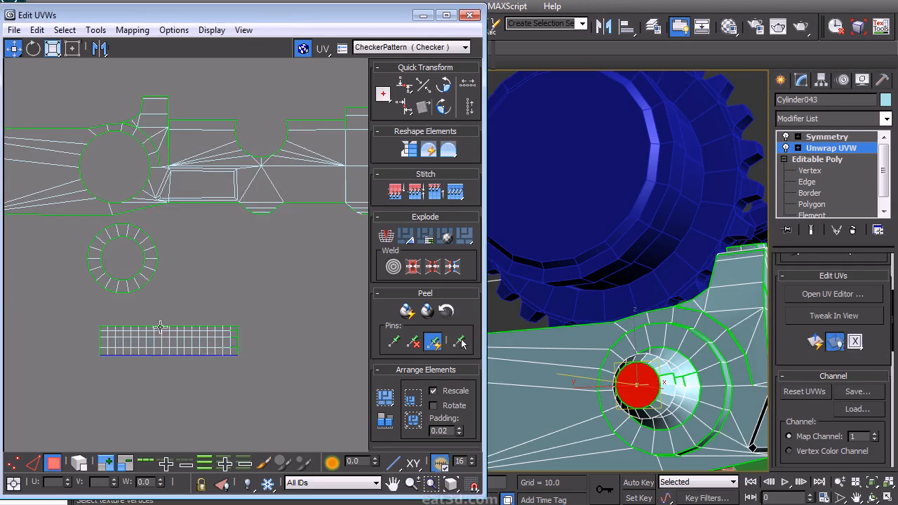
pyautogui.scroll(-9, 198, 294)
pyautogui.scroll(7, 202, 284)
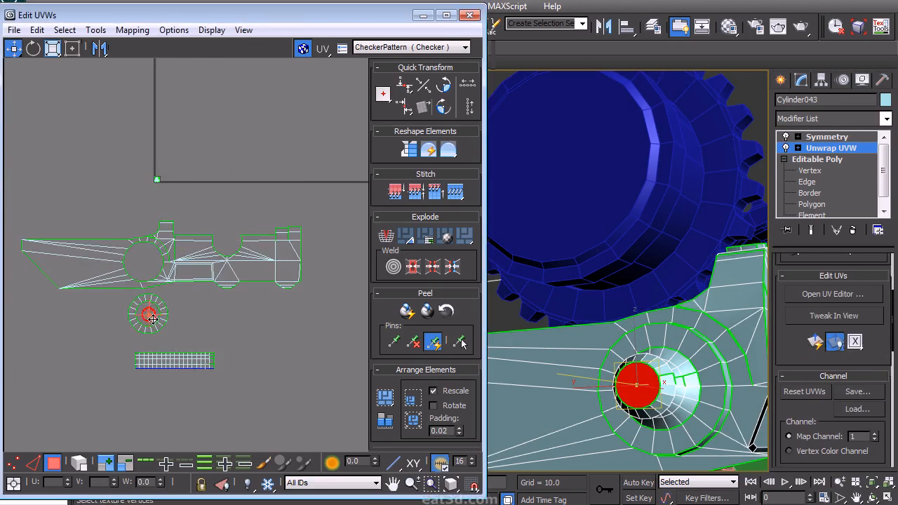
# Remap the pin's side faces cylindrically with a rotated projection gizmo and move the strip below the ring shell.
pyautogui.moveTo(79, 316); pyautogui.dragTo(220, 372)
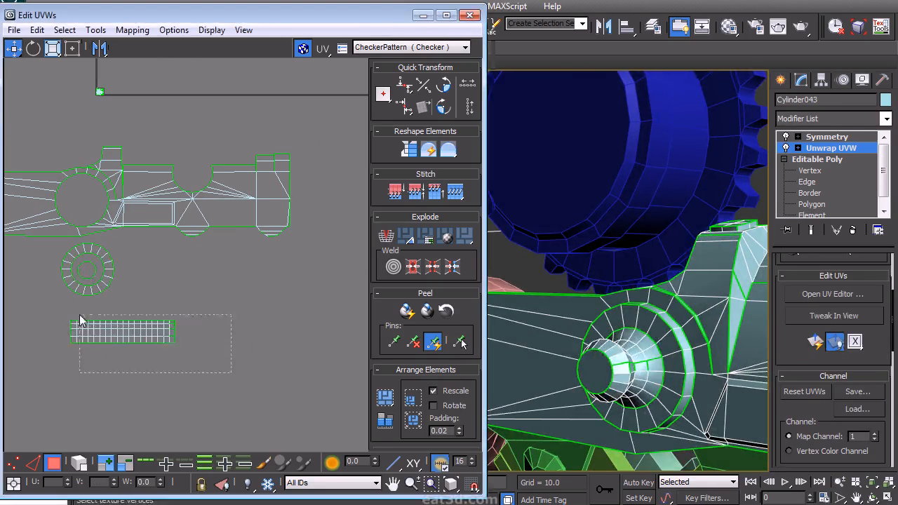
pyautogui.scroll(-5, 786, 365)
pyautogui.click(827, 405)
pyautogui.moveTo(668, 348); pyautogui.dragTo(671, 339, button='middle')
pyautogui.press('e')
pyautogui.moveTo(673, 346); pyautogui.dragTo(660, 390)
pyautogui.keyDown('alt'); pyautogui.moveTo(660, 390); pyautogui.dragTo(752, 327, button='middle'); pyautogui.keyUp('alt')
pyautogui.moveTo(672, 393); pyautogui.dragTo(658, 405)
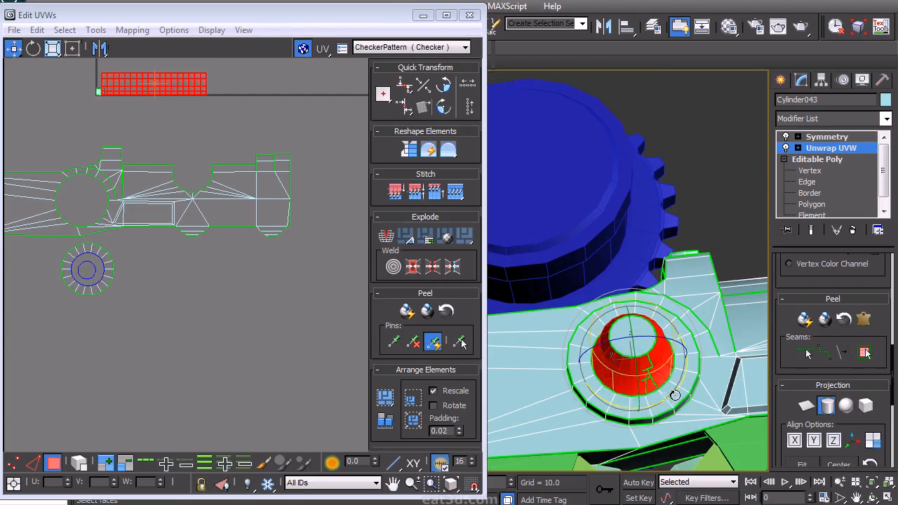
pyautogui.moveTo(201, 105); pyautogui.dragTo(155, 333)
# Select the narrow outer rim faces all around the hub disc.
pyautogui.keyDown('alt'); pyautogui.moveTo(597, 372); pyautogui.dragTo(518, 401, button='middle'); pyautogui.keyUp('alt')
pyautogui.keyDown('alt'); pyautogui.moveTo(619, 320); pyautogui.dragTo(626, 243, button='middle'); pyautogui.keyUp('alt')
pyautogui.click(562, 274)
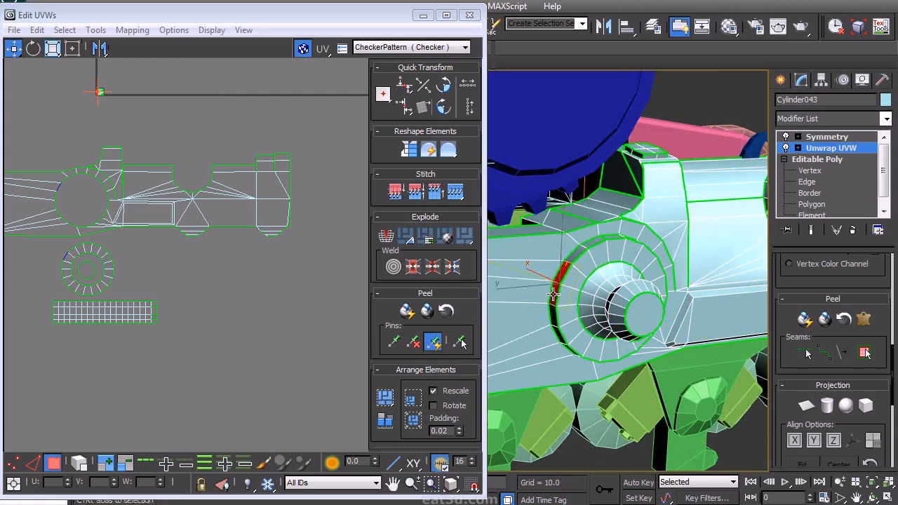
pyautogui.keyDown('alt'); pyautogui.moveTo(554, 315); pyautogui.dragTo(554, 320, button='middle'); pyautogui.keyUp('alt')
pyautogui.keyDown('alt'); pyautogui.moveTo(567, 363); pyautogui.dragTo(616, 344, button='middle'); pyautogui.keyUp('alt')
pyautogui.keyDown('alt'); pyautogui.moveTo(675, 289); pyautogui.dragTo(639, 328, button='middle'); pyautogui.keyUp('alt')
pyautogui.keyDown('alt'); pyautogui.moveTo(643, 264); pyautogui.dragTo(643, 234, button='middle'); pyautogui.keyUp('alt')
pyautogui.keyDown('alt'); pyautogui.moveTo(587, 263); pyautogui.dragTo(626, 275, button='middle'); pyautogui.keyUp('alt')
# Cylindrically map the hub disc's rim faces and move their thin strip just below the pin's shell.
pyautogui.moveTo(787, 280); pyautogui.dragTo(768, 416)
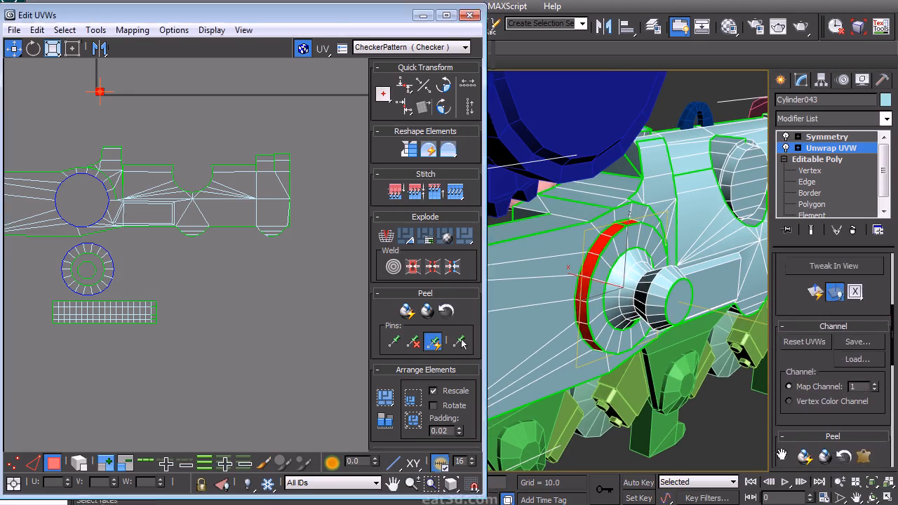
pyautogui.moveTo(782, 455); pyautogui.dragTo(804, 268)
pyautogui.click(827, 356)
pyautogui.click(827, 357)
pyautogui.click(212, 129)
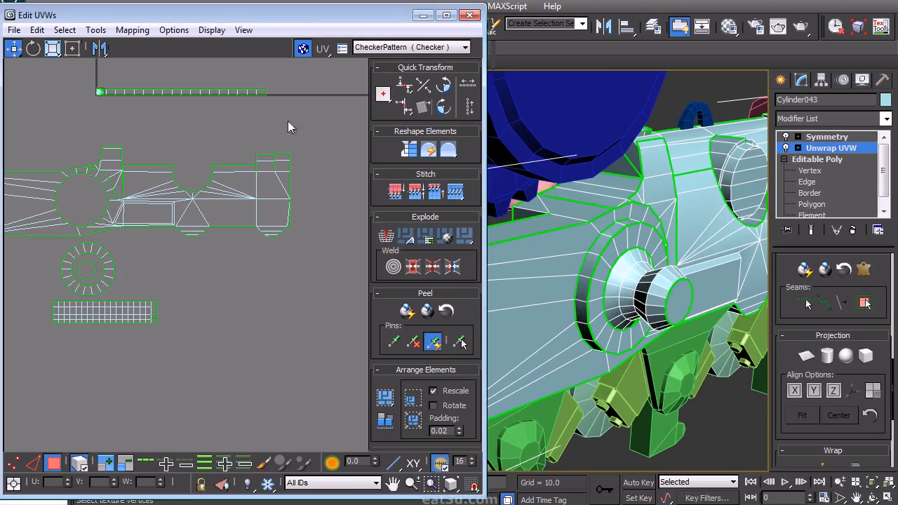
pyautogui.click(228, 91)
pyautogui.click(72, 47)
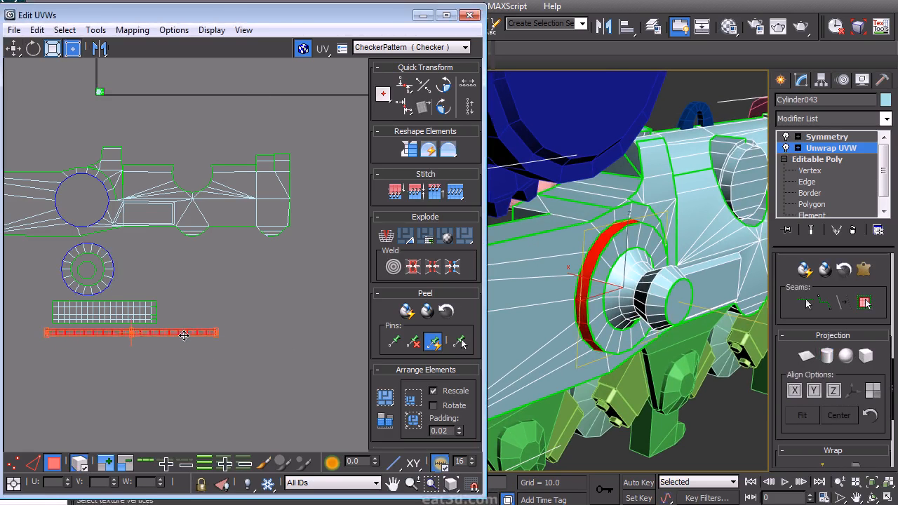
pyautogui.moveTo(191, 335); pyautogui.dragTo(191, 332)
pyautogui.click(270, 301)
# Select the round boss face on the cylinder body with its bevel ring and quick planar map them.
pyautogui.moveTo(527, 262); pyautogui.dragTo(605, 253, button='middle')
pyautogui.click(605, 252)
pyautogui.scroll(-5, 786, 308)
pyautogui.moveTo(782, 306); pyautogui.dragTo(793, 281)
pyautogui.click(793, 317)
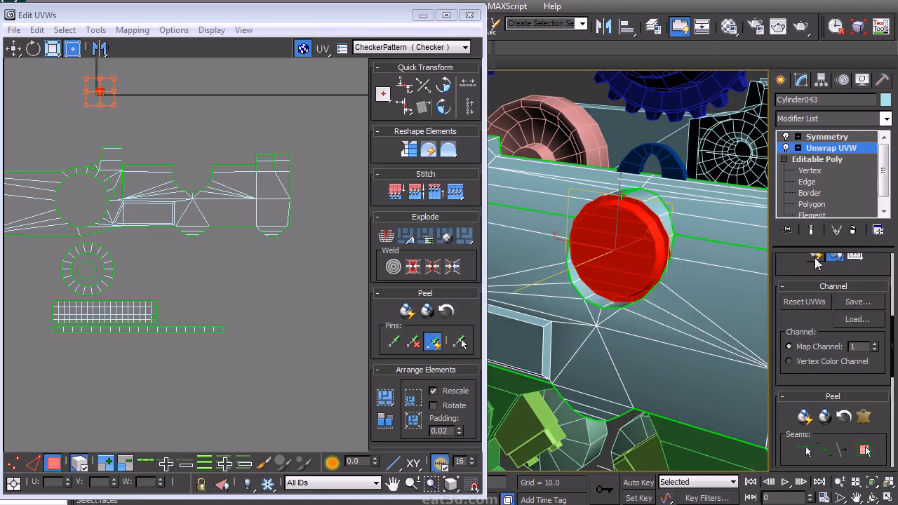
pyautogui.click(816, 260)
# Place the boss's circular shell just above the semicircular notch in the side shell.
pyautogui.moveTo(108, 94); pyautogui.dragTo(171, 159, button='middle')
pyautogui.moveTo(170, 162); pyautogui.dragTo(267, 207)
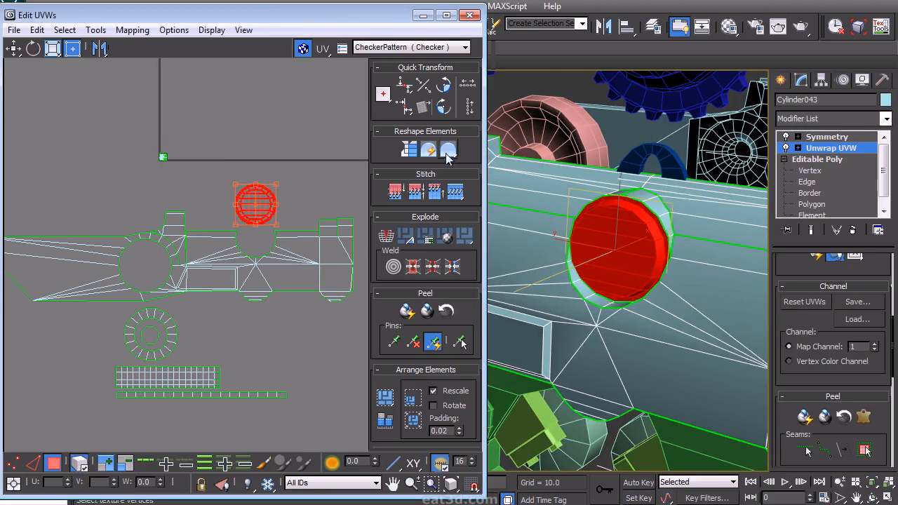
pyautogui.click(307, 217)
pyautogui.scroll(5, 297, 226)
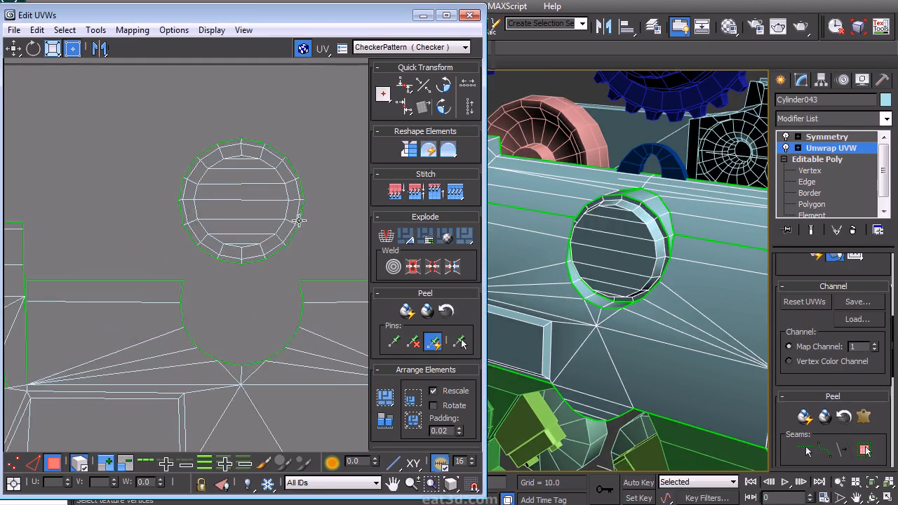
pyautogui.scroll(-3, 294, 218)
pyautogui.moveTo(194, 262); pyautogui.dragTo(195, 261)
pyautogui.moveTo(259, 215); pyautogui.dragTo(259, 223)
pyautogui.click(292, 202)
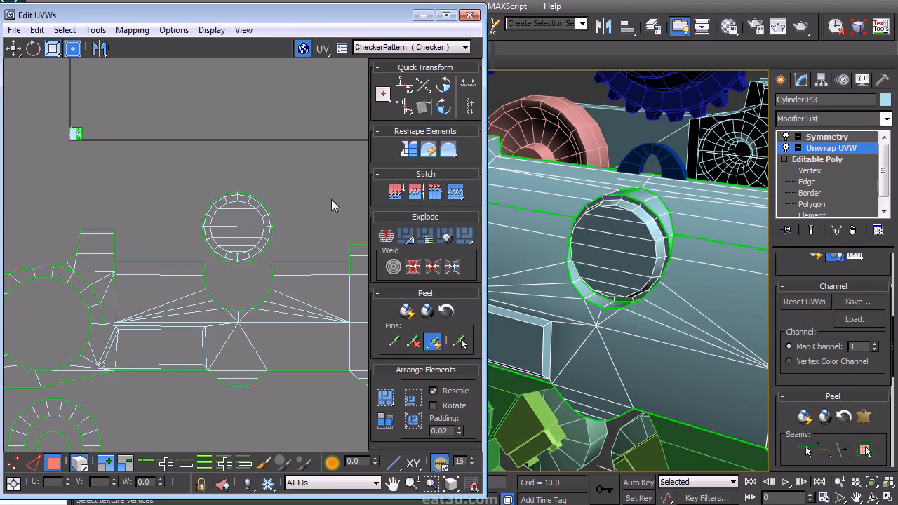
# Select the lower side wall faces around the round boss.
pyautogui.scroll(4, 632, 277)
pyautogui.keyDown('alt'); pyautogui.moveTo(632, 277); pyautogui.dragTo(618, 282, button='middle'); pyautogui.keyUp('alt')
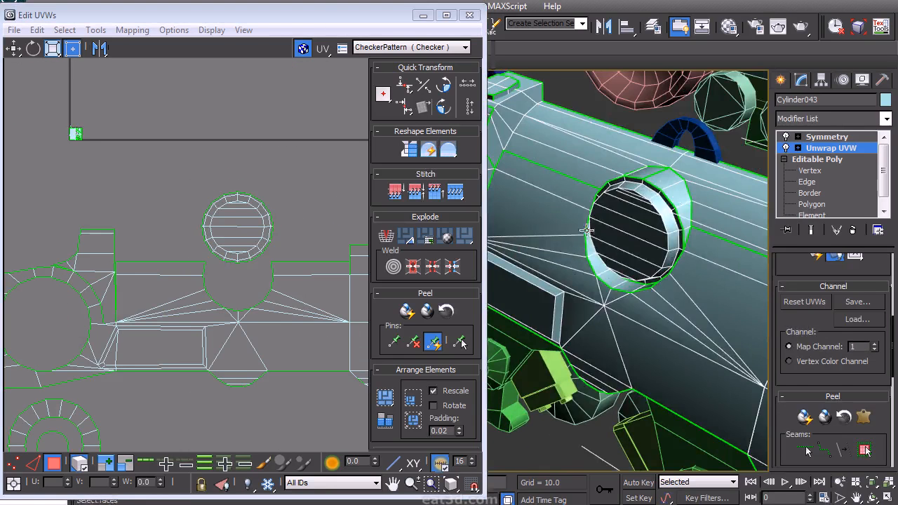
pyautogui.scroll(8, 638, 286)
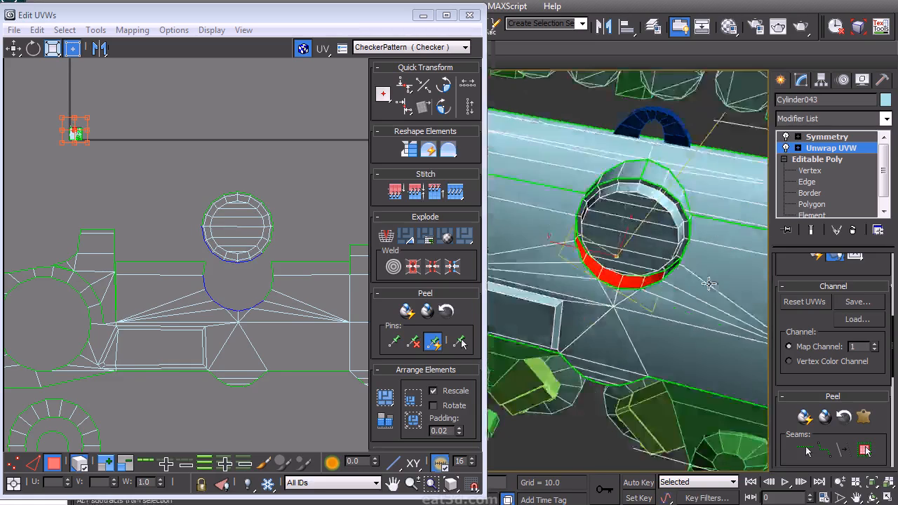
pyautogui.keyDown('ctrl'); pyautogui.click(544, 306); pyautogui.keyUp('ctrl')
pyautogui.keyDown('ctrl'); pyautogui.click(568, 255); pyautogui.keyUp('ctrl')
pyautogui.keyDown('alt'); pyautogui.moveTo(568, 255); pyautogui.dragTo(624, 239, button='middle'); pyautogui.keyUp('alt')
pyautogui.moveTo(161, 178); pyautogui.dragTo(190, 200, button='middle')
pyautogui.scroll(-5, 798, 324)
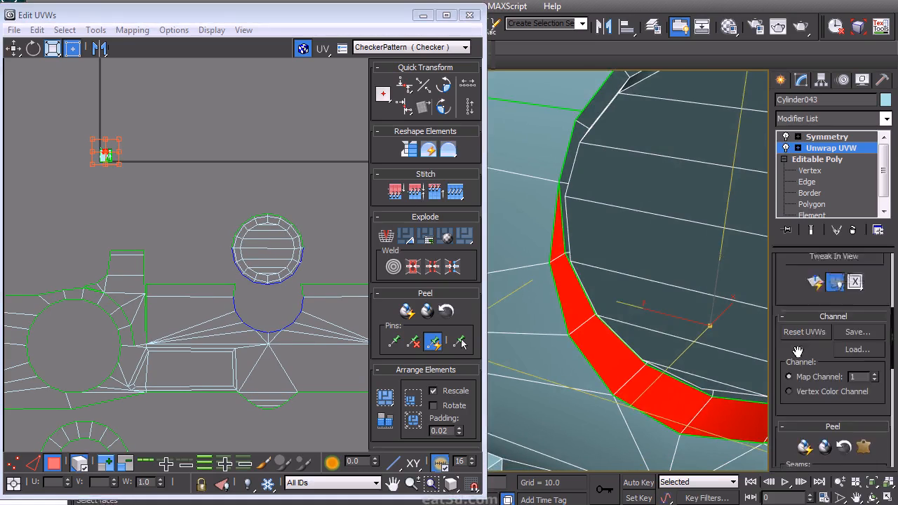
# Apply a cylindrical projection aligned to X to the boss's side wall faces.
pyautogui.click(827, 359)
pyautogui.moveTo(782, 389); pyautogui.dragTo(780, 369)
pyautogui.click(795, 373)
pyautogui.click(813, 373)
pyautogui.click(799, 375)
pyautogui.keyDown('alt'); pyautogui.moveTo(626, 292); pyautogui.dragTo(618, 267, button='middle'); pyautogui.keyUp('alt')
pyautogui.click(832, 345)
# Try a cylindrical projection with X and Y alignment on the boss's front face, and display the viewport in wireframe.
pyautogui.click(646, 313)
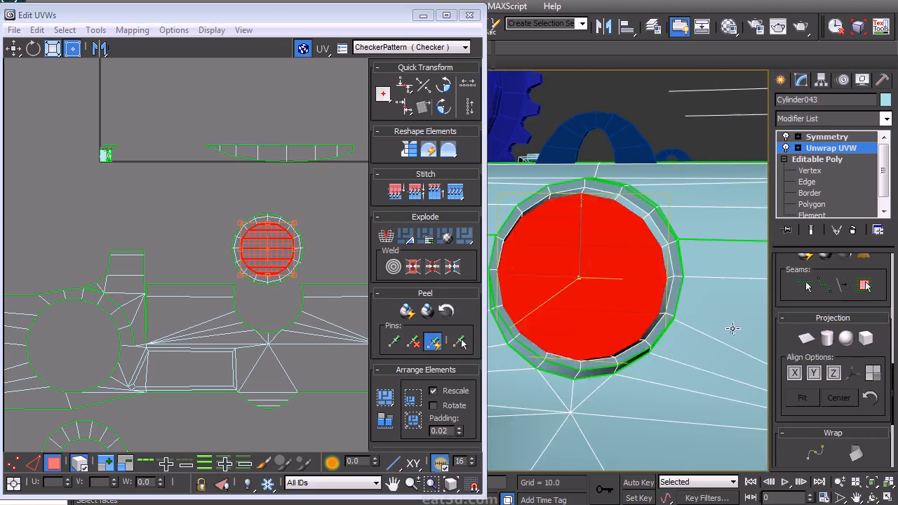
pyautogui.click(828, 339)
pyautogui.click(796, 373)
pyautogui.keyDown('alt'); pyautogui.moveTo(686, 351); pyautogui.dragTo(723, 369, button='middle'); pyautogui.keyUp('alt')
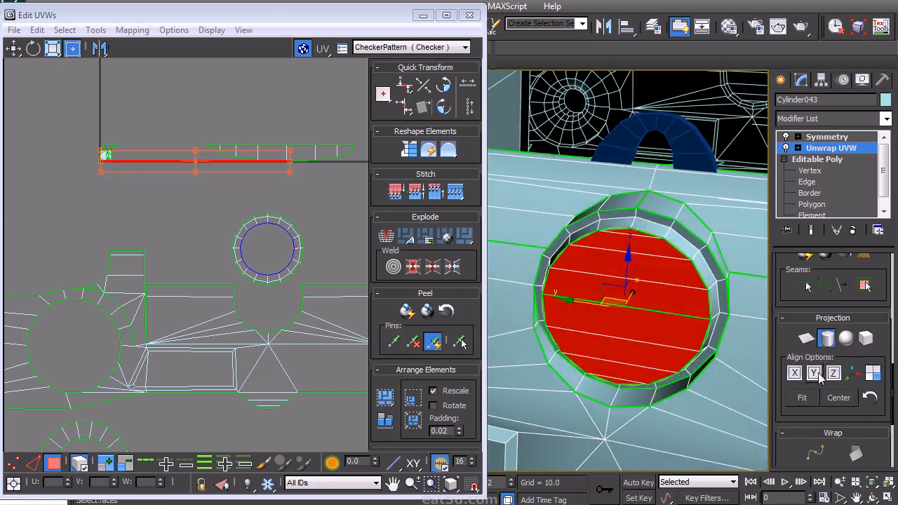
pyautogui.click(815, 374)
pyautogui.click(796, 373)
pyautogui.keyDown('alt'); pyautogui.moveTo(621, 355); pyautogui.dragTo(695, 315, button='middle'); pyautogui.keyUp('alt')
pyautogui.press('F3')
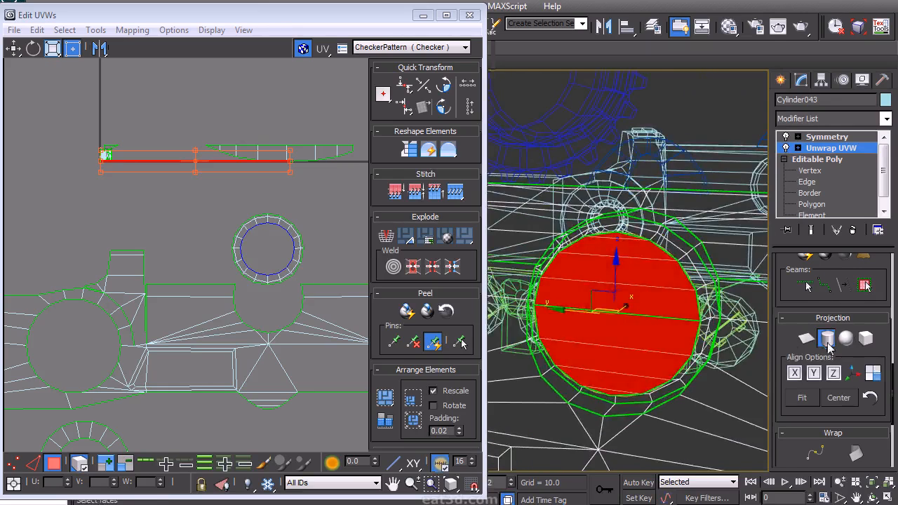
pyautogui.click(828, 341)
pyautogui.click(601, 409)
pyautogui.keyDown('alt'); pyautogui.moveTo(600, 409); pyautogui.dragTo(567, 386, button='middle'); pyautogui.keyUp('alt')
pyautogui.keyDown('ctrl'); pyautogui.click(566, 382); pyautogui.keyUp('ctrl')
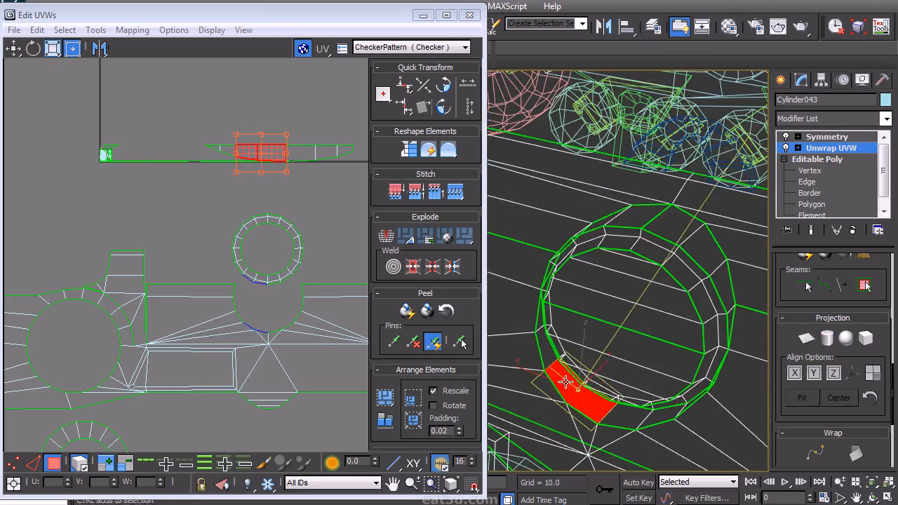
# Try a cylindrical projection on the boss's front face with Z and X alignment.
pyautogui.click(624, 321)
pyautogui.keyDown('alt'); pyautogui.moveTo(737, 336); pyautogui.dragTo(702, 344, button='middle'); pyautogui.keyUp('alt')
pyautogui.click(827, 341)
pyautogui.click(834, 373)
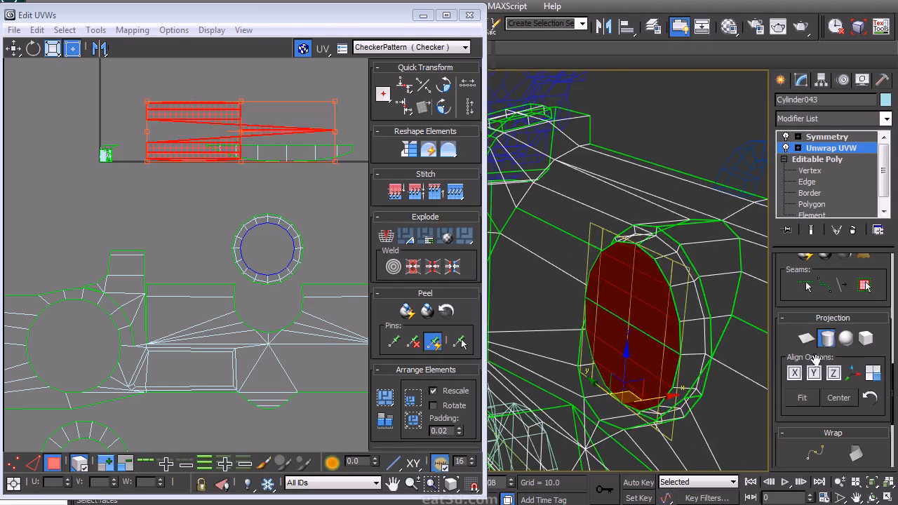
pyautogui.click(793, 374)
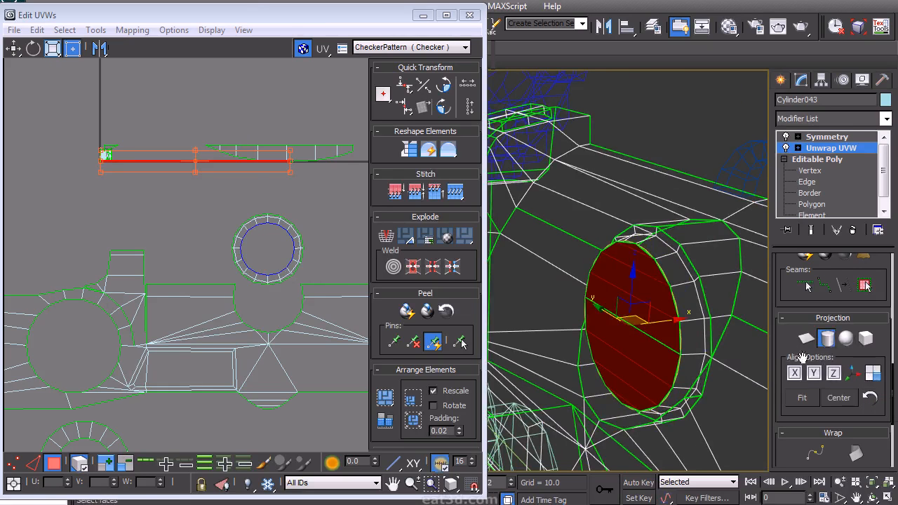
pyautogui.click(827, 339)
# Select the side wall faces around the lower half of the round boss.
pyautogui.click(590, 379)
pyautogui.keyDown('ctrl'); pyautogui.click(605, 407); pyautogui.keyUp('ctrl')
pyautogui.keyDown('ctrl'); pyautogui.click(625, 411); pyautogui.keyUp('ctrl')
pyautogui.keyDown('ctrl'); pyautogui.click(590, 355); pyautogui.keyUp('ctrl')
pyautogui.keyDown('ctrl'); pyautogui.click(585, 328); pyautogui.keyUp('ctrl')
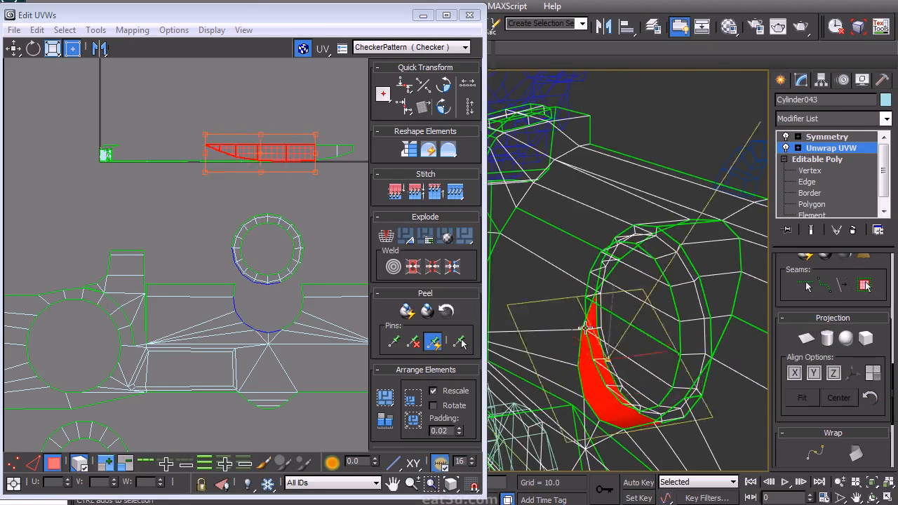
pyautogui.keyDown('alt'); pyautogui.moveTo(585, 328); pyautogui.dragTo(685, 371, button='middle'); pyautogui.keyUp('alt')
pyautogui.click(681, 377)
pyautogui.keyDown('ctrl'); pyautogui.click(700, 359); pyautogui.keyUp('ctrl')
pyautogui.keyDown('ctrl'); pyautogui.click(717, 329); pyautogui.keyUp('ctrl')
pyautogui.keyDown('ctrl'); pyautogui.click(654, 396); pyautogui.keyUp('ctrl')
pyautogui.keyDown('ctrl'); pyautogui.click(612, 395); pyautogui.keyUp('ctrl')
# Apply a cylindrical projection aligned to X to the boss's lower wall faces, and reset and fit the projection gizmo.
pyautogui.keyDown('alt'); pyautogui.moveTo(611, 396); pyautogui.dragTo(667, 362, button='middle'); pyautogui.keyUp('alt')
pyautogui.click(826, 339)
pyautogui.click(795, 372)
pyautogui.keyDown('alt'); pyautogui.moveTo(632, 316); pyautogui.dragTo(643, 274, button='middle'); pyautogui.keyUp('alt')
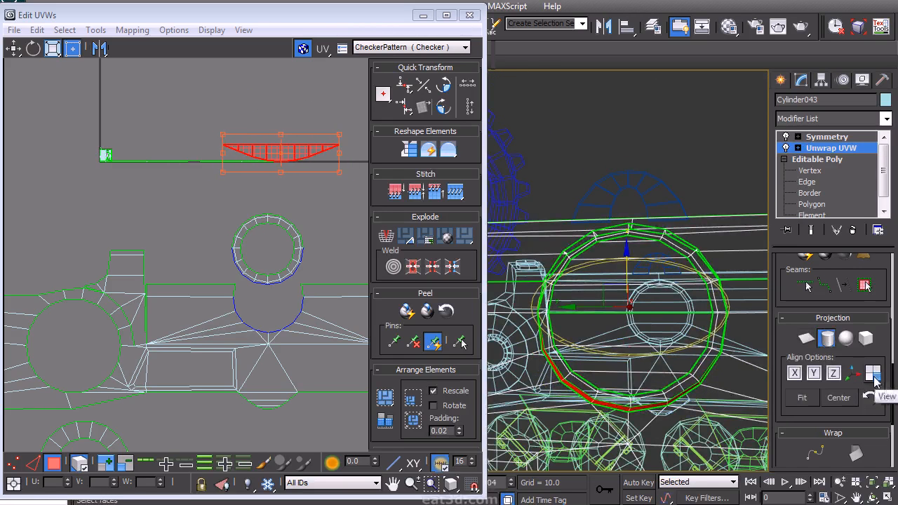
pyautogui.click(870, 399)
pyautogui.click(807, 397)
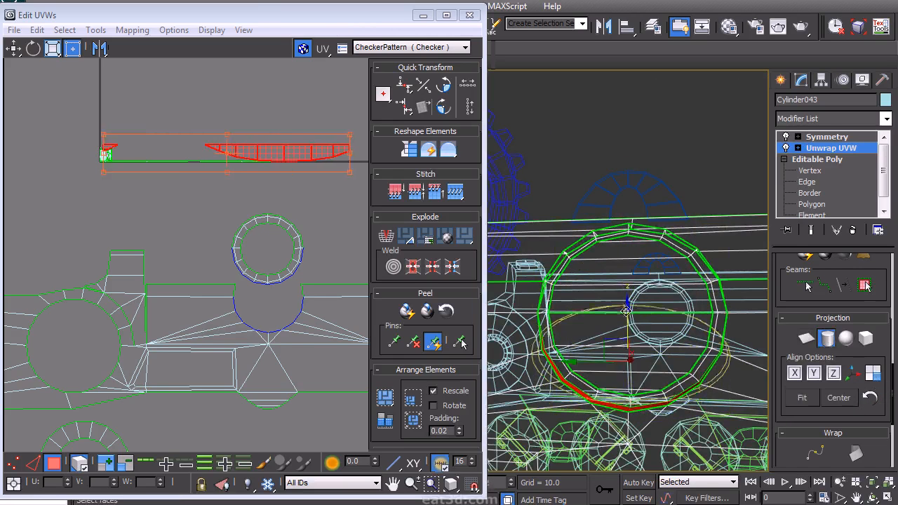
# Center the projection gizmo around the boss and place the lower wall shell above the boss's circular shell.
pyautogui.click(839, 398)
pyautogui.keyDown('alt'); pyautogui.moveTo(625, 288); pyautogui.dragTo(654, 262, button='middle'); pyautogui.keyUp('alt')
pyautogui.moveTo(611, 326); pyautogui.dragTo(605, 389)
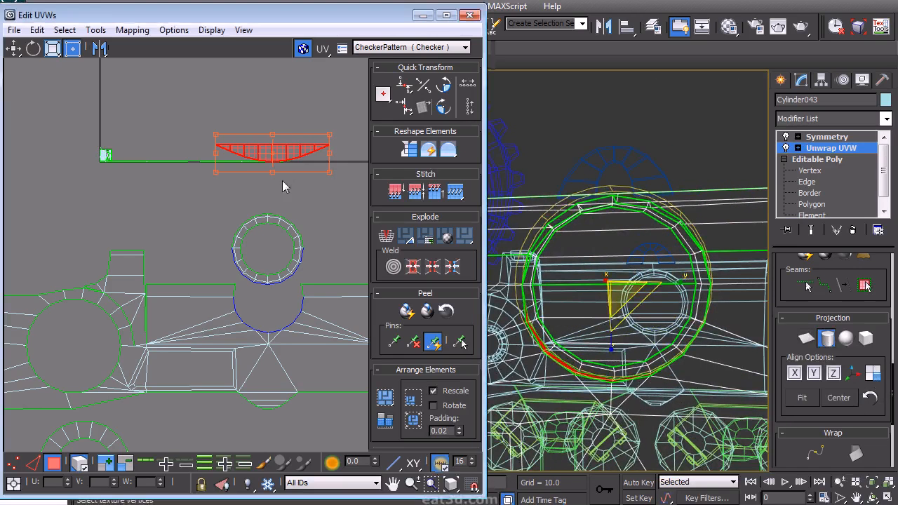
pyautogui.click(827, 339)
pyautogui.moveTo(286, 151); pyautogui.dragTo(311, 188)
pyautogui.moveTo(332, 233); pyautogui.dragTo(254, 236, button='middle')
# Display the model shaded and select the side wall faces around the upper half of the boss.
pyautogui.press('F3')
pyautogui.keyDown('alt'); pyautogui.moveTo(667, 267); pyautogui.dragTo(590, 300, button='middle'); pyautogui.keyUp('alt')
pyautogui.click(693, 309)
pyautogui.keyDown('ctrl'); pyautogui.click(690, 278); pyautogui.keyUp('ctrl')
pyautogui.keyDown('ctrl'); pyautogui.click(677, 245); pyautogui.keyUp('ctrl')
pyautogui.keyDown('alt'); pyautogui.moveTo(676, 246); pyautogui.dragTo(692, 257, button='middle'); pyautogui.keyUp('alt')
pyautogui.keyDown('ctrl'); pyautogui.click(618, 232); pyautogui.keyUp('ctrl')
pyautogui.keyDown('ctrl'); pyautogui.click(583, 244); pyautogui.keyUp('ctrl')
pyautogui.keyDown('alt'); pyautogui.moveTo(583, 244); pyautogui.dragTo(605, 254, button='middle'); pyautogui.keyUp('alt')
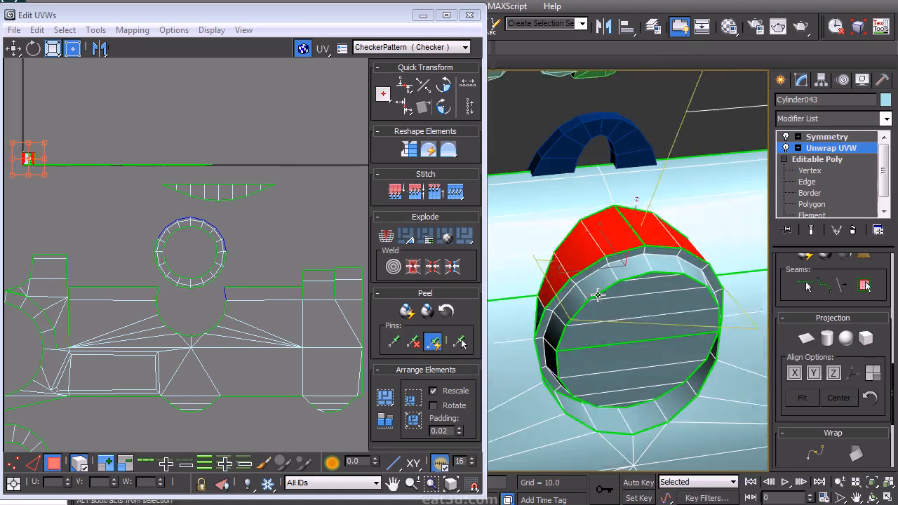
pyautogui.keyDown('ctrl'); pyautogui.click(557, 298); pyautogui.keyUp('ctrl')
# Apply a cylindrical projection to the upper wall faces, positioning and rotating its gizmo around the boss in wireframe.
pyautogui.click(827, 338)
pyautogui.keyDown('alt'); pyautogui.moveTo(635, 309); pyautogui.dragTo(604, 270, button='middle'); pyautogui.keyUp('alt')
pyautogui.moveTo(603, 270); pyautogui.dragTo(640, 315)
pyautogui.press('F3')
pyautogui.press('e')
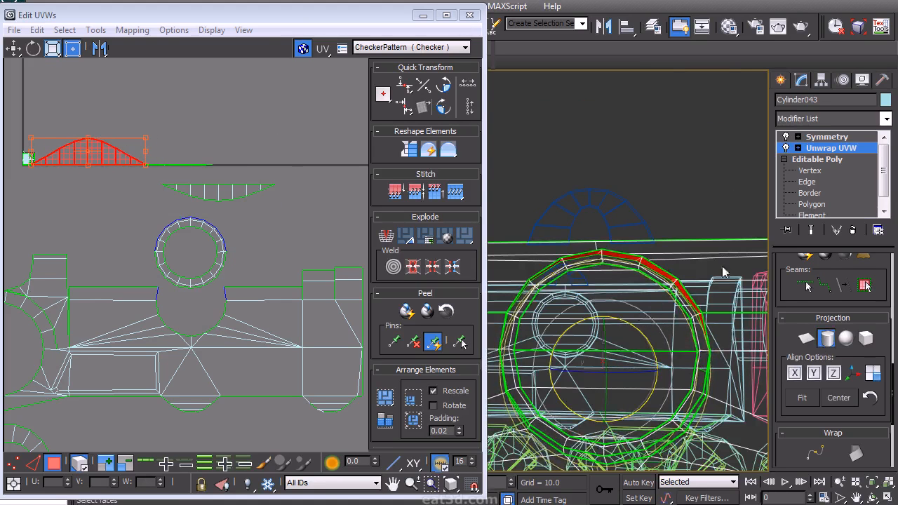
pyautogui.click(829, 343)
# Return to the shaded display and place the upper wall shell next to the lower wall shell.
pyautogui.moveTo(534, 247); pyautogui.dragTo(554, 257, button='middle')
pyautogui.press('F3')
pyautogui.moveTo(162, 188); pyautogui.dragTo(197, 196, button='middle')
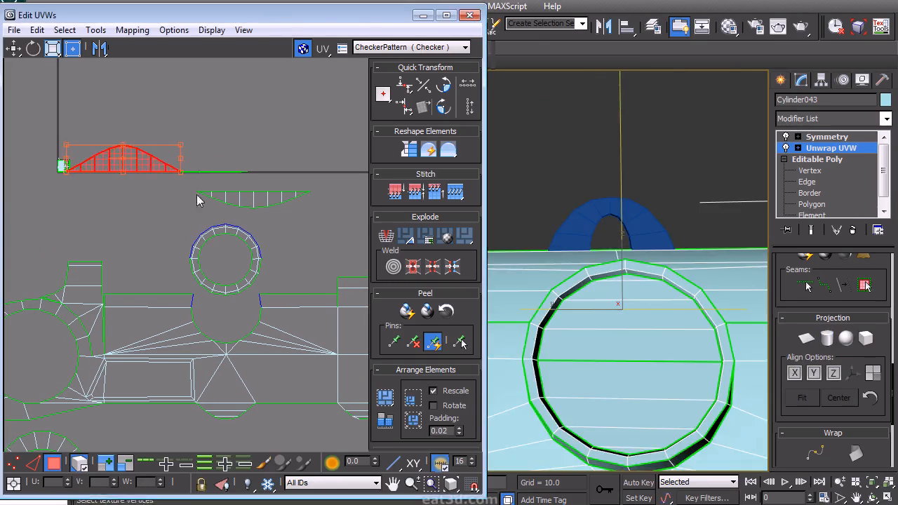
pyautogui.click(307, 270)
# Select the arm's long upper body faces around the boss, including the stepped bands at the end.
pyautogui.moveTo(614, 398); pyautogui.dragTo(620, 289, button='middle')
pyautogui.scroll(-4, 628, 260)
pyautogui.click(587, 312)
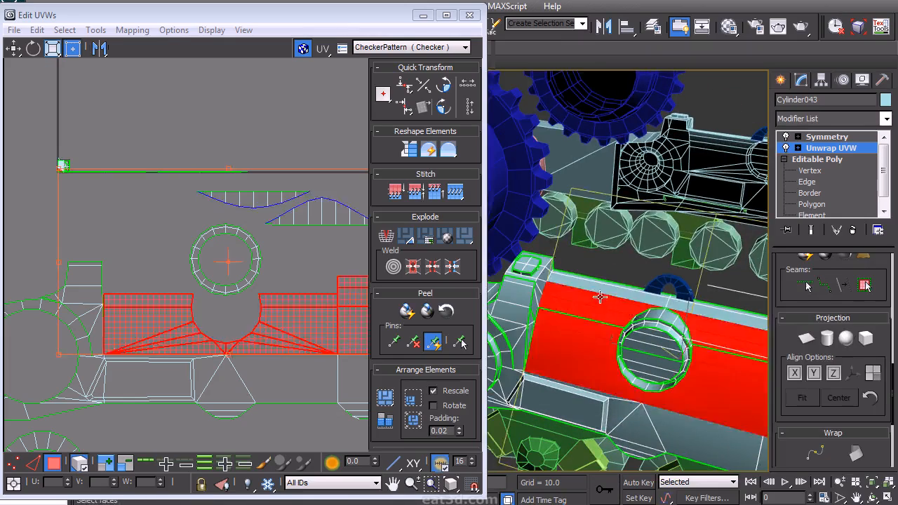
pyautogui.click(601, 287)
pyautogui.moveTo(780, 294); pyautogui.dragTo(777, 348)
pyautogui.keyDown('ctrl'); pyautogui.click(599, 313); pyautogui.keyUp('ctrl')
pyautogui.keyDown('alt'); pyautogui.moveTo(599, 312); pyautogui.dragTo(618, 267, button='middle'); pyautogui.keyUp('alt')
# Unfold the selected body faces using Walk to closest face with normalized clusters, and move the shell clear of the others.
pyautogui.click(132, 31)
pyautogui.click(79, 46)
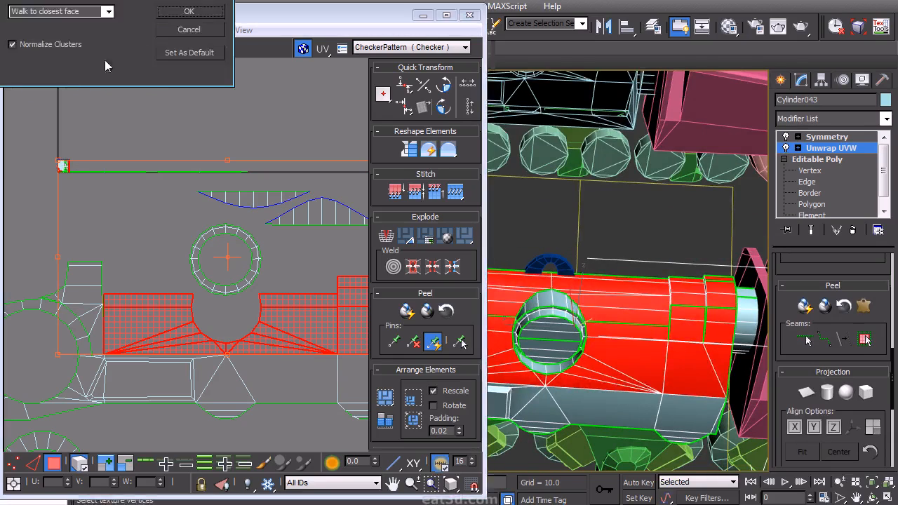
pyautogui.click(189, 11)
pyautogui.moveTo(336, 287); pyautogui.dragTo(262, 316, button='middle')
pyautogui.scroll(-3, 263, 316)
pyautogui.moveTo(100, 297); pyautogui.dragTo(281, 171)
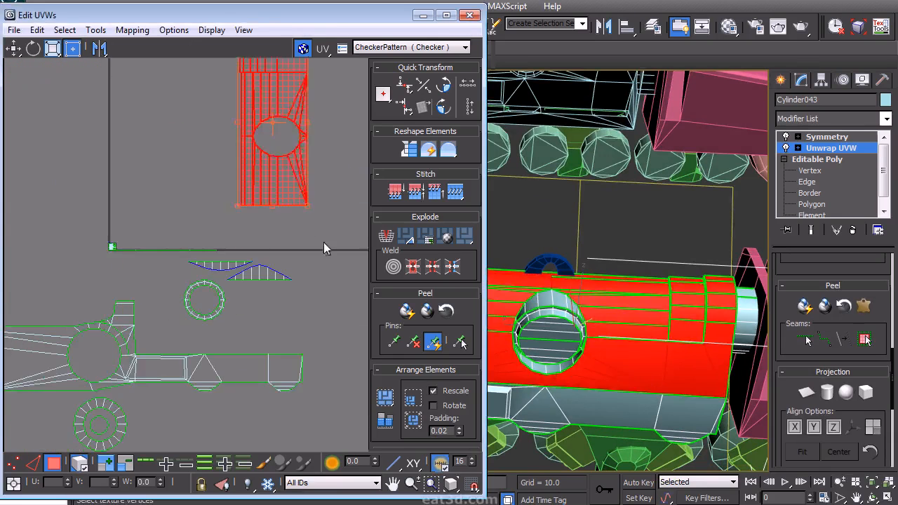
# Clean up the seam vertices around the circular hole of the unfolded body shell.
pyautogui.click(323, 243)
pyautogui.rightClick(277, 311)
pyautogui.click(258, 274)
pyautogui.moveTo(283, 135); pyautogui.dragTo(236, 232, button='middle')
pyautogui.rightClick(237, 232)
pyautogui.click(223, 205)
pyautogui.moveTo(155, 115); pyautogui.dragTo(235, 264)
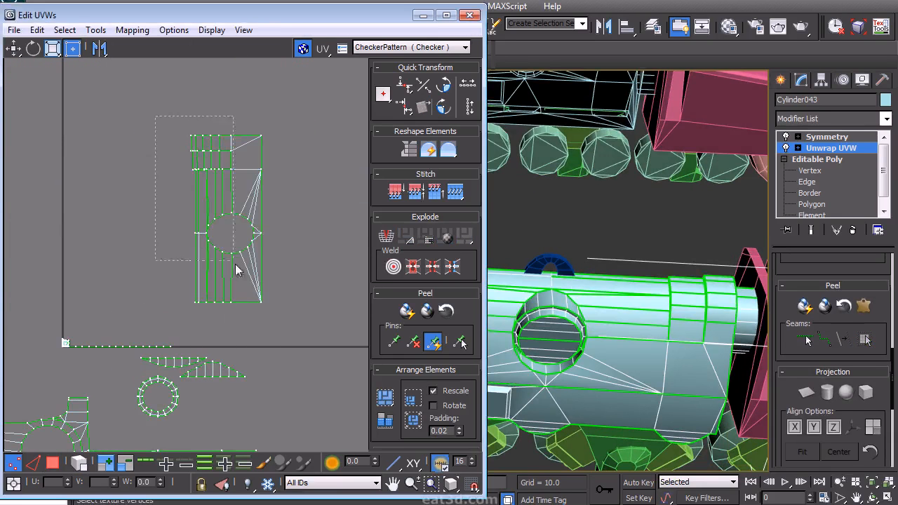
pyautogui.scroll(5, 243, 256)
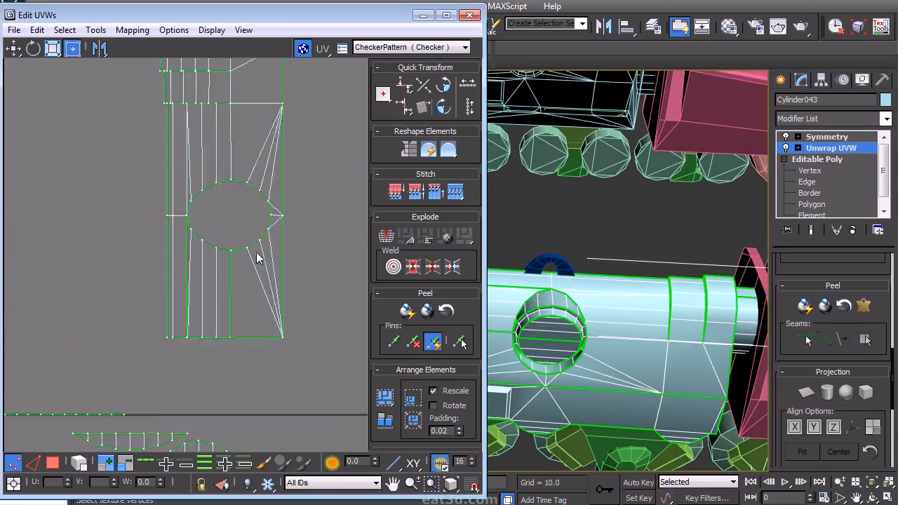
pyautogui.scroll(8, 535, 297)
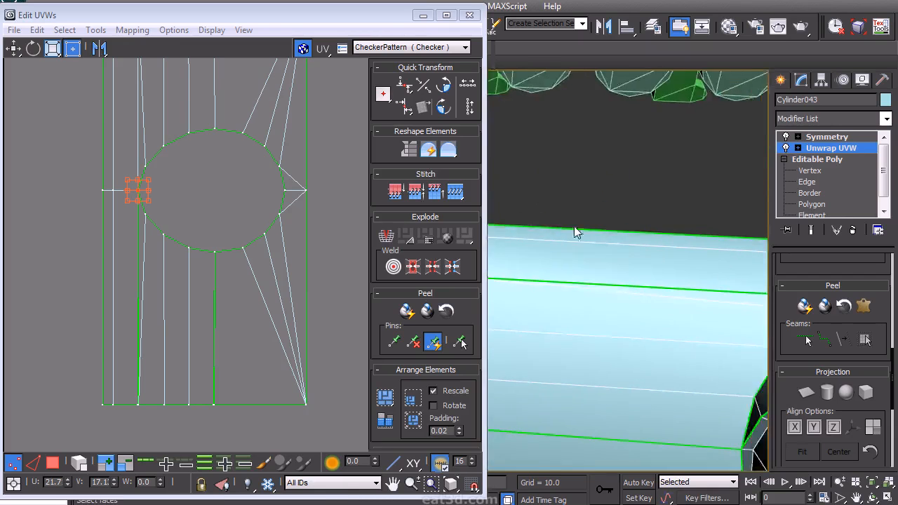
pyautogui.keyDown('alt'); pyautogui.moveTo(613, 280); pyautogui.dragTo(590, 242, button='middle'); pyautogui.keyUp('alt')
pyautogui.scroll(5, 673, 257)
pyautogui.scroll(-5, 236, 275)
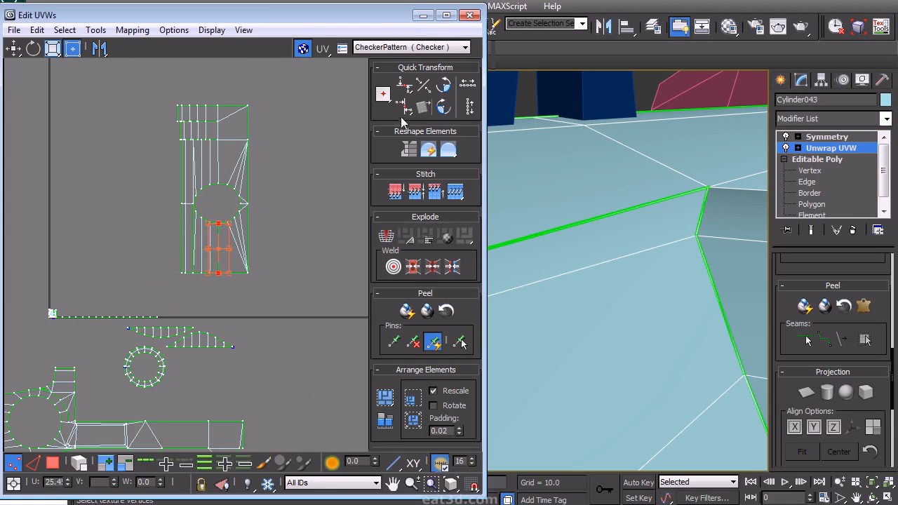
pyautogui.click(227, 283)
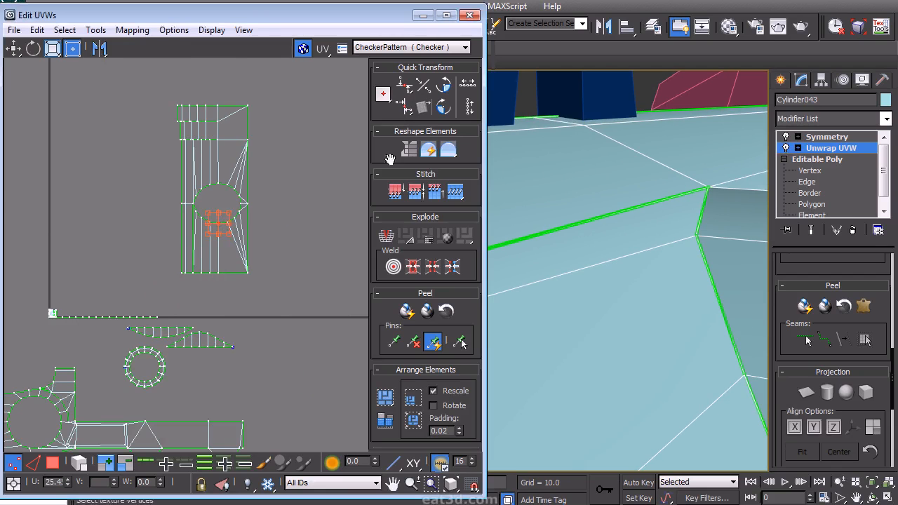
# Stitch the body shell to the side shell's upper border edges with Align Clusters, Scale Clusters and a bias of 0.5.
pyautogui.moveTo(307, 205)
pyautogui.mouseDown(button='middle')
pyautogui.moveTo(302, 220)
pyautogui.moveTo(310, 188)
pyautogui.mouseUp(button='middle')
pyautogui.rightClick(275, 238)
pyautogui.click(255, 200)
pyautogui.scroll(2, 330, 301)
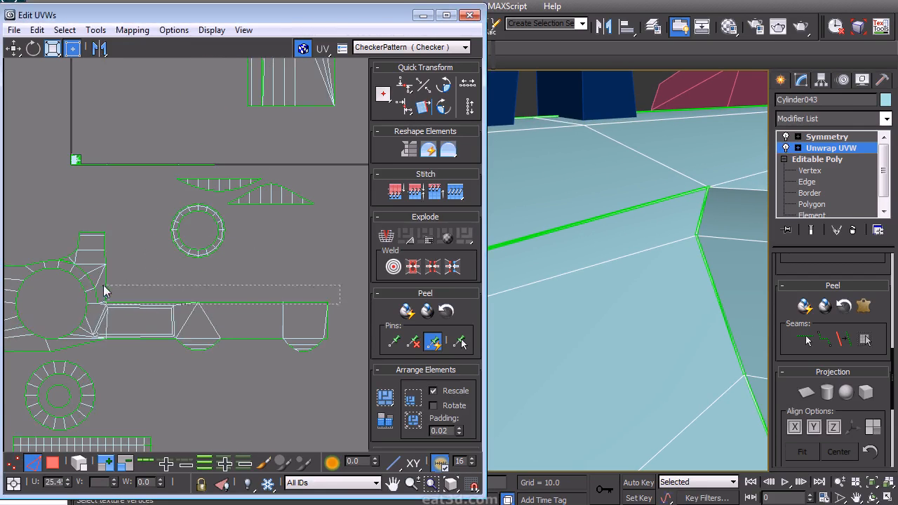
pyautogui.moveTo(103, 286); pyautogui.dragTo(105, 287)
pyautogui.rightClick(156, 315)
pyautogui.click(72, 197)
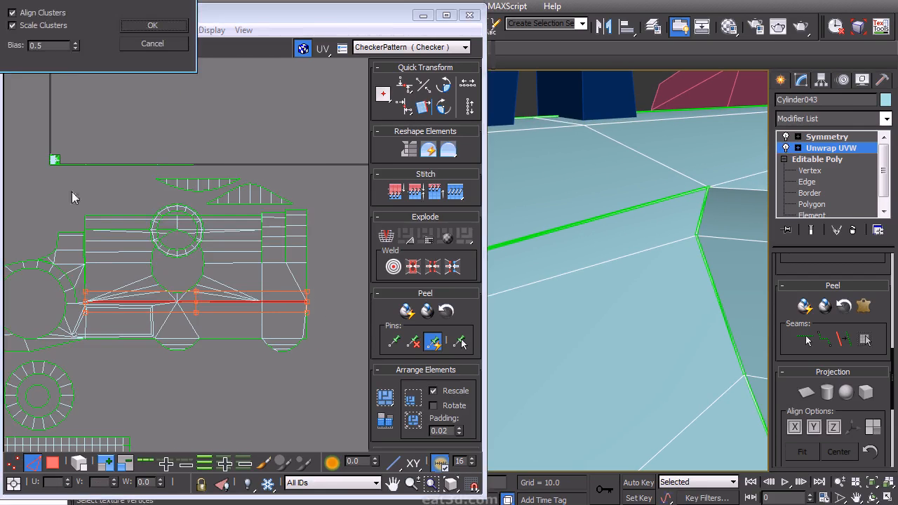
pyautogui.click(153, 26)
# Move the boss's circular ring shell off the stitched body shell into the space above it.
pyautogui.rightClick(264, 145)
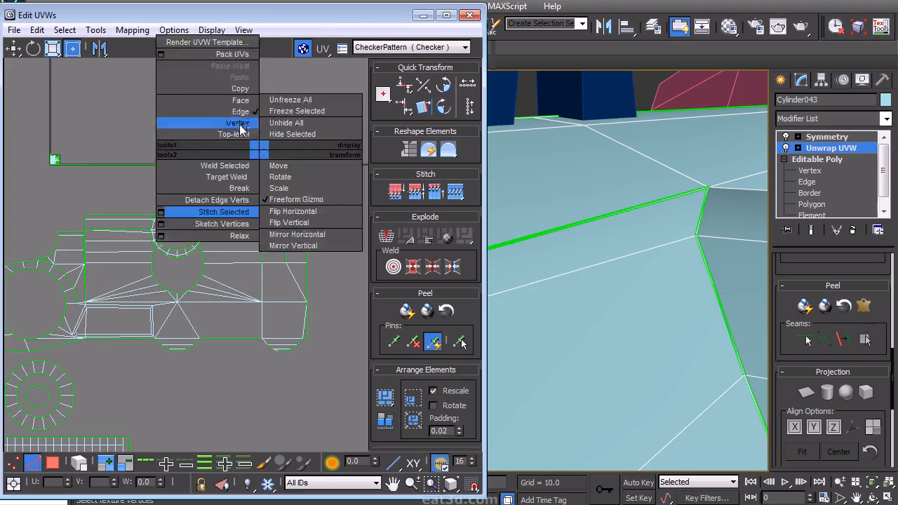
pyautogui.click(245, 88)
pyautogui.moveTo(177, 256); pyautogui.dragTo(147, 163)
# Select the boss's front face together with its ring faces and apply a quick planar map to them.
pyautogui.moveTo(667, 284); pyautogui.dragTo(571, 257, button='middle')
pyautogui.scroll(-5, 629, 221)
pyautogui.click(571, 257)
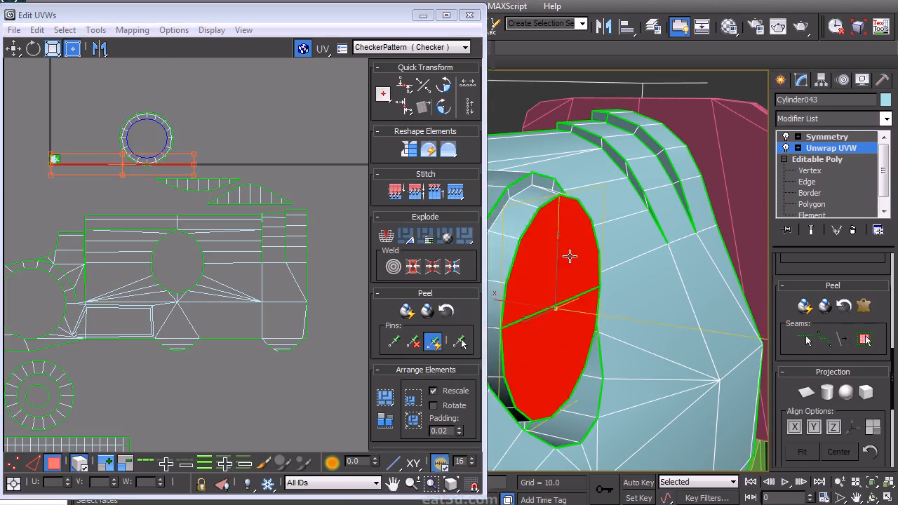
pyautogui.keyDown('ctrl'); pyautogui.click(517, 217); pyautogui.keyUp('ctrl')
pyautogui.moveTo(207, 66); pyautogui.dragTo(114, 176)
pyautogui.moveTo(782, 394); pyautogui.dragTo(782, 388)
pyautogui.moveTo(783, 301); pyautogui.dragTo(770, 444)
pyautogui.click(815, 278)
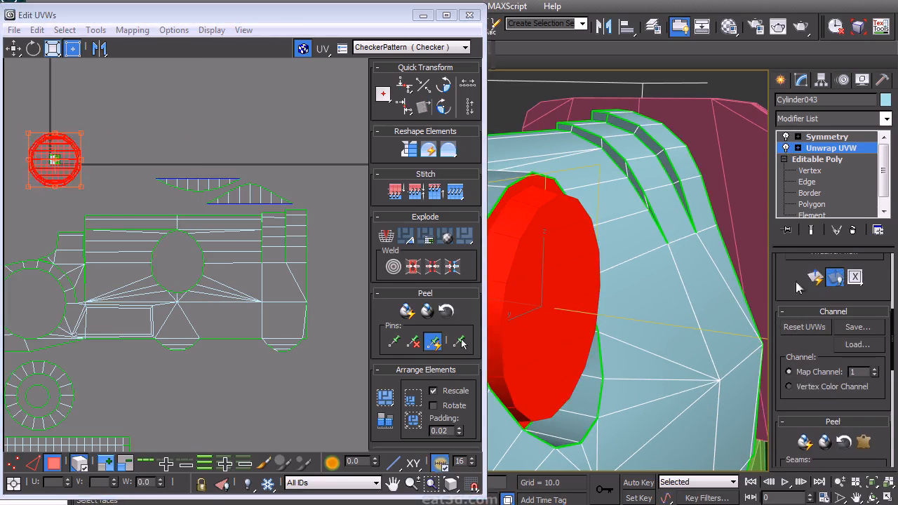
# Relax the boss's combined circular shell so its inner wall spreads between the front face and outer rim.
pyautogui.click(449, 151)
pyautogui.moveTo(240, 215); pyautogui.dragTo(300, 272, button='middle')
pyautogui.moveTo(197, 231); pyautogui.dragTo(241, 257, button='middle')
pyautogui.scroll(2, 188, 261)
pyautogui.moveTo(146, 231); pyautogui.dragTo(273, 190)
pyautogui.click(428, 153)
pyautogui.moveTo(292, 237); pyautogui.dragTo(242, 266, button='middle')
pyautogui.scroll(2, 246, 248)
pyautogui.moveTo(295, 197); pyautogui.dragTo(289, 212, button='middle')
pyautogui.click(448, 151)
# Place the relaxed circular boss shell above the two arched wall shells.
pyautogui.moveTo(252, 163); pyautogui.dragTo(261, 153)
pyautogui.moveTo(281, 180); pyautogui.dragTo(250, 137, button='middle')
pyautogui.scroll(-2, 250, 136)
pyautogui.moveTo(234, 116); pyautogui.dragTo(238, 113)
pyautogui.moveTo(213, 155); pyautogui.dragTo(296, 185)
# Select the two narrow curved step faces near the arm's end and apply a quick planar map.
pyautogui.keyDown('alt'); pyautogui.moveTo(653, 205); pyautogui.dragTo(616, 239, button='middle'); pyautogui.keyUp('alt')
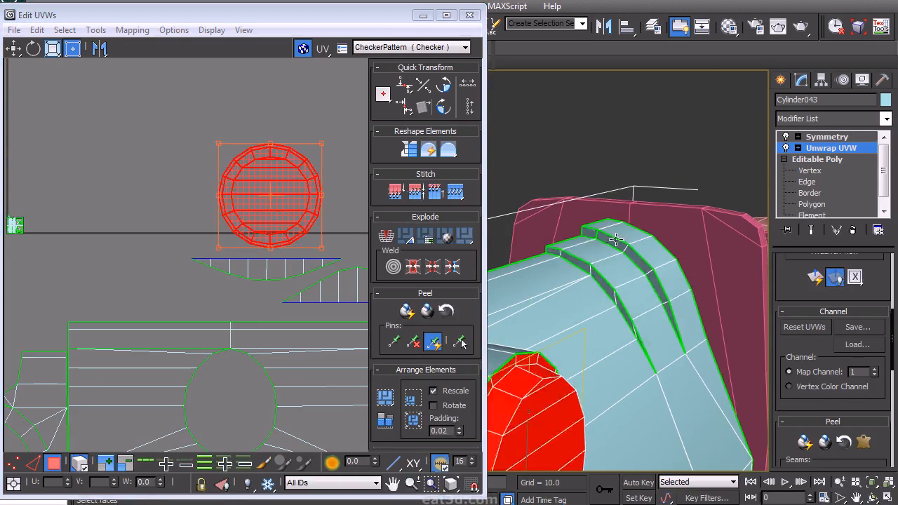
pyautogui.click(578, 260)
pyautogui.keyDown('ctrl'); pyautogui.click(630, 254); pyautogui.keyUp('ctrl')
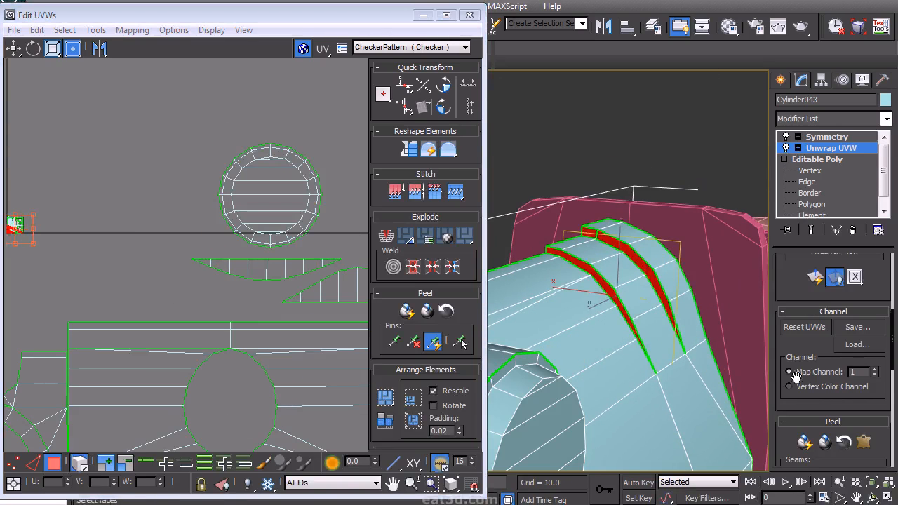
pyautogui.click(820, 279)
# Place the curved step shells just above the end of the body shell.
pyautogui.moveTo(44, 267); pyautogui.dragTo(129, 241, button='middle')
pyautogui.moveTo(96, 198); pyautogui.dragTo(334, 264)
pyautogui.moveTo(277, 293); pyautogui.dragTo(54, 277, button='middle')
pyautogui.moveTo(119, 242); pyautogui.dragTo(296, 223)
pyautogui.click(335, 221)
pyautogui.click(335, 194)
# Apply a quick planar map to the arm's angled end face and place its shell beside the body shell's end.
pyautogui.keyDown('alt'); pyautogui.moveTo(726, 317); pyautogui.dragTo(577, 373, button='middle'); pyautogui.keyUp('alt')
pyautogui.click(577, 373)
pyautogui.scroll(-3, 238, 346)
pyautogui.moveTo(238, 346); pyautogui.dragTo(245, 259, button='middle')
pyautogui.click(815, 278)
pyautogui.moveTo(39, 202); pyautogui.dragTo(319, 326)
pyautogui.click(287, 403)
pyautogui.moveTo(296, 329); pyautogui.dragTo(280, 339, button='middle')
# Select the narrow cylindrical collar at the arm's end and unfold its faces.
pyautogui.keyDown('alt'); pyautogui.moveTo(603, 269); pyautogui.dragTo(608, 308, button='middle'); pyautogui.keyUp('alt')
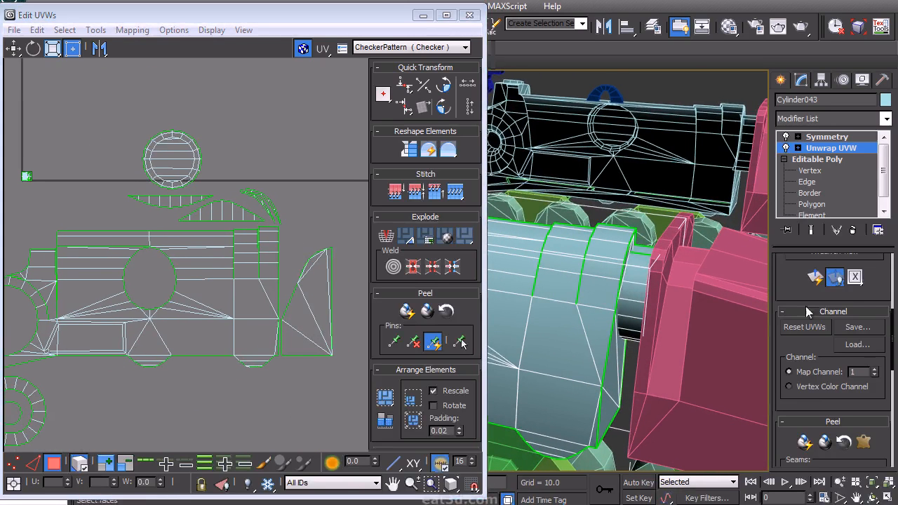
pyautogui.scroll(5, 806, 311)
pyautogui.click(631, 291)
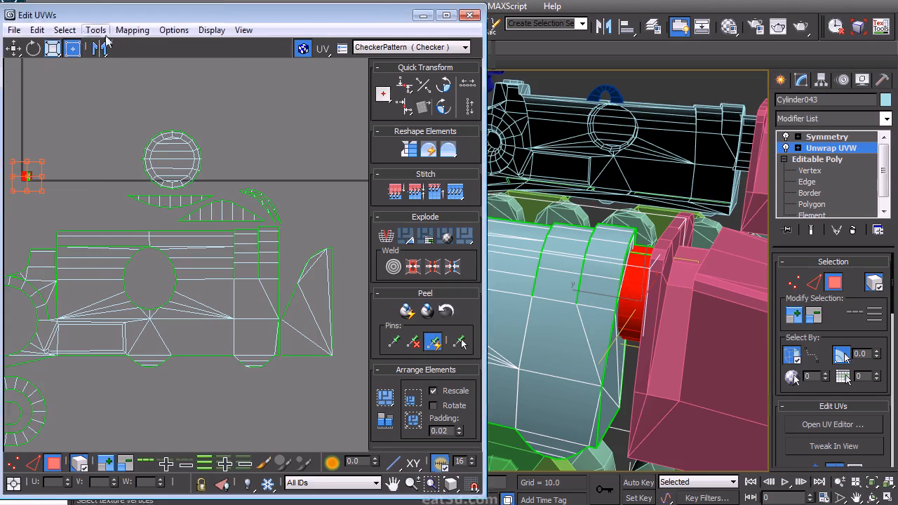
pyautogui.click(132, 30)
pyautogui.click(101, 80)
pyautogui.click(187, 14)
# Place the collar's strip shell upright beside the angled end face shell.
pyautogui.moveTo(81, 180); pyautogui.dragTo(356, 220)
pyautogui.moveTo(356, 220); pyautogui.dragTo(287, 220, button='middle')
pyautogui.moveTo(269, 240); pyautogui.dragTo(275, 282)
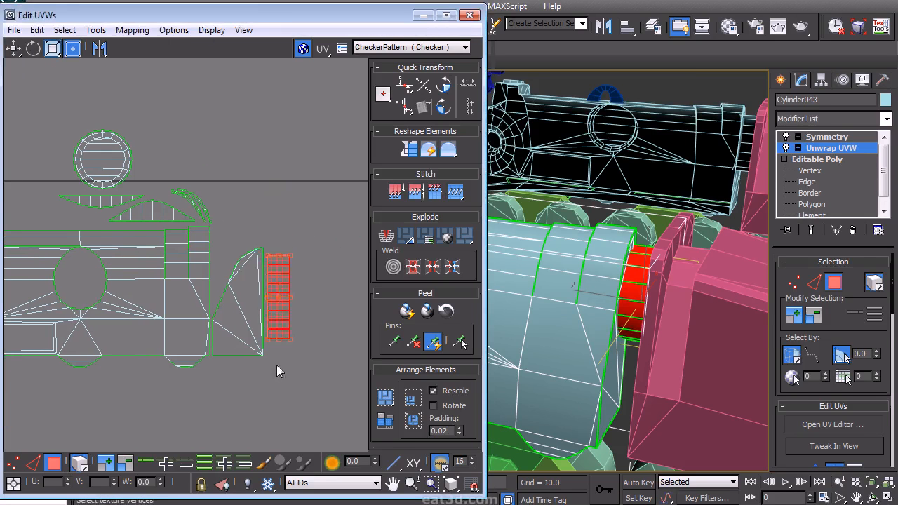
# Move the round hub's disc and strip shells further down, away from the side shell.
pyautogui.rightClick(281, 298)
pyautogui.click(239, 260)
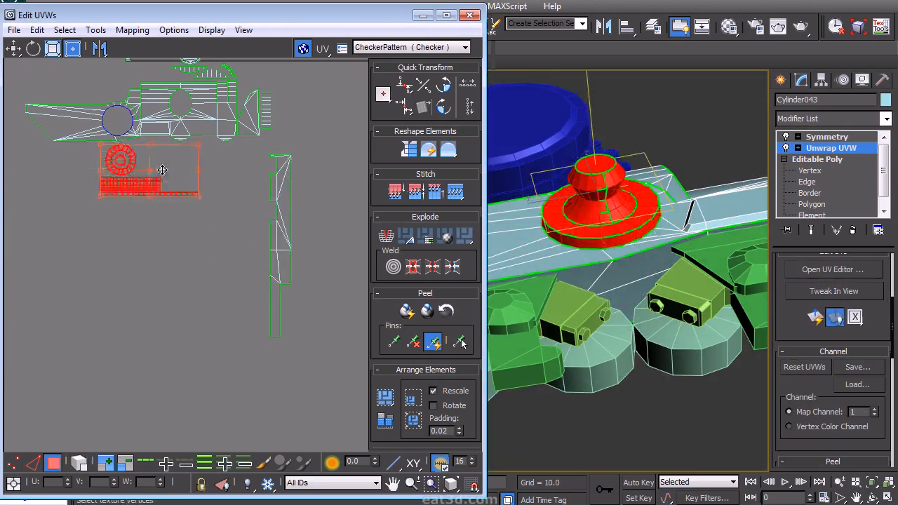
pyautogui.moveTo(120, 165); pyautogui.dragTo(116, 275)
# Rotate the long underside strip shell by 90 degrees and place it directly below the side shell.
pyautogui.click(293, 176)
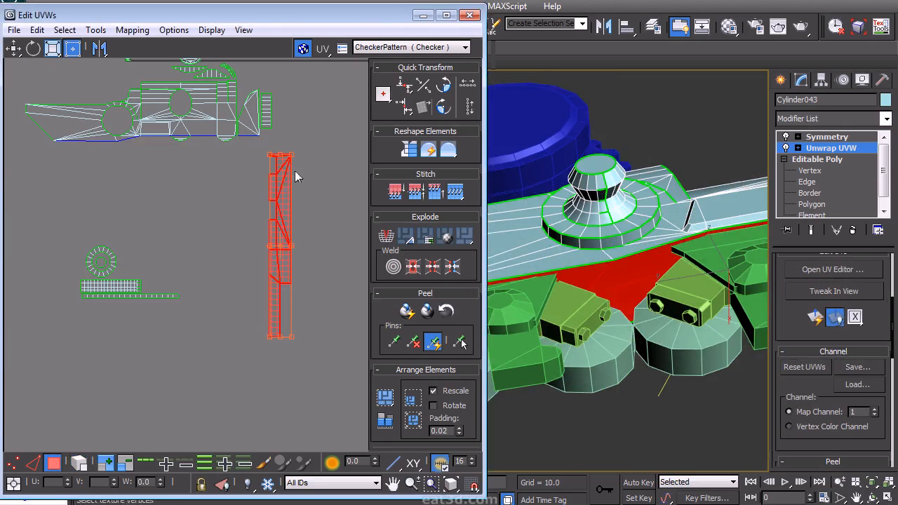
pyautogui.click(445, 108)
pyautogui.moveTo(301, 235); pyautogui.dragTo(167, 156)
pyautogui.click(199, 195)
# Select the remaining small faces on the arm's underside, including those beneath the end bands.
pyautogui.keyDown('alt'); pyautogui.moveTo(601, 273); pyautogui.dragTo(605, 246, button='middle'); pyautogui.keyUp('alt')
pyautogui.click(611, 269)
pyautogui.keyDown('ctrl'); pyautogui.click(589, 277); pyautogui.keyUp('ctrl')
pyautogui.keyDown('alt'); pyautogui.moveTo(583, 275); pyautogui.dragTo(599, 306, button='middle'); pyautogui.keyUp('alt')
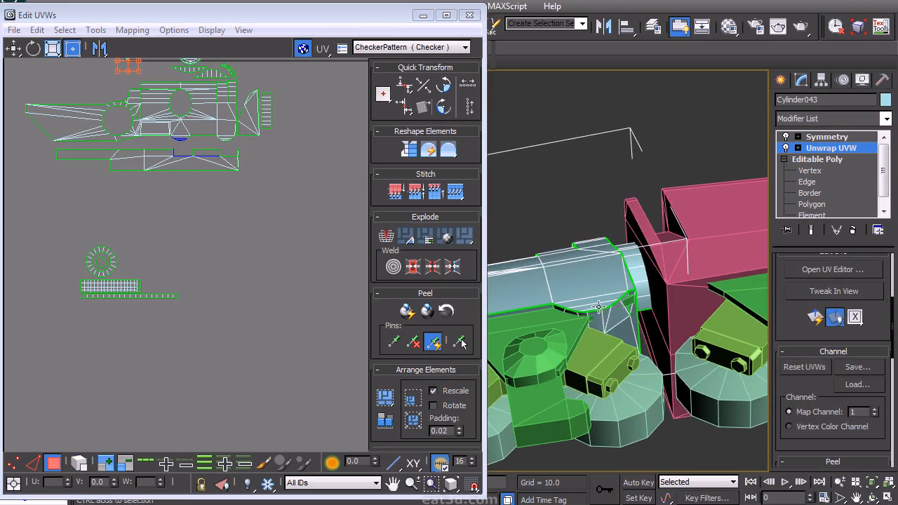
pyautogui.keyDown('ctrl'); pyautogui.click(609, 315); pyautogui.keyUp('ctrl')
# Unfold the selected underside faces and select the resulting small shell.
pyautogui.moveTo(248, 245); pyautogui.dragTo(252, 336, button='middle')
pyautogui.click(133, 29)
pyautogui.click(106, 83)
pyautogui.click(196, 14)
pyautogui.click(140, 178)
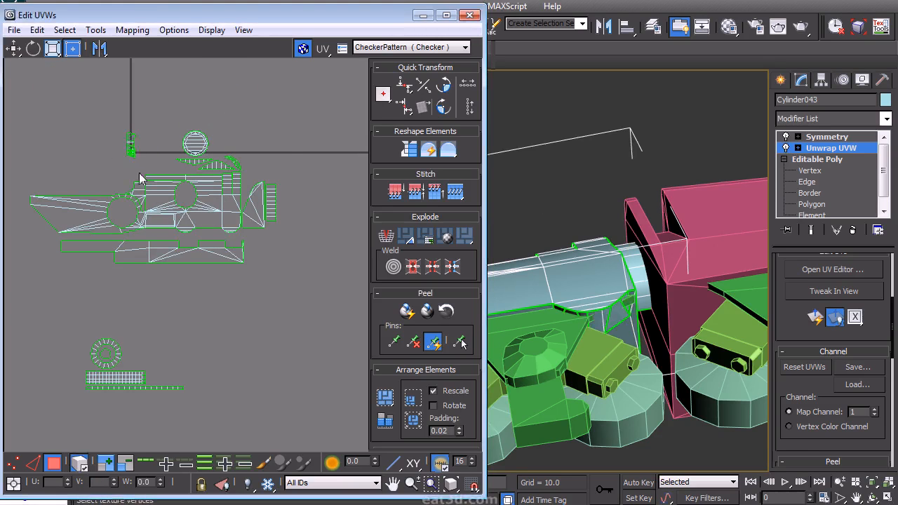
pyautogui.click(131, 144)
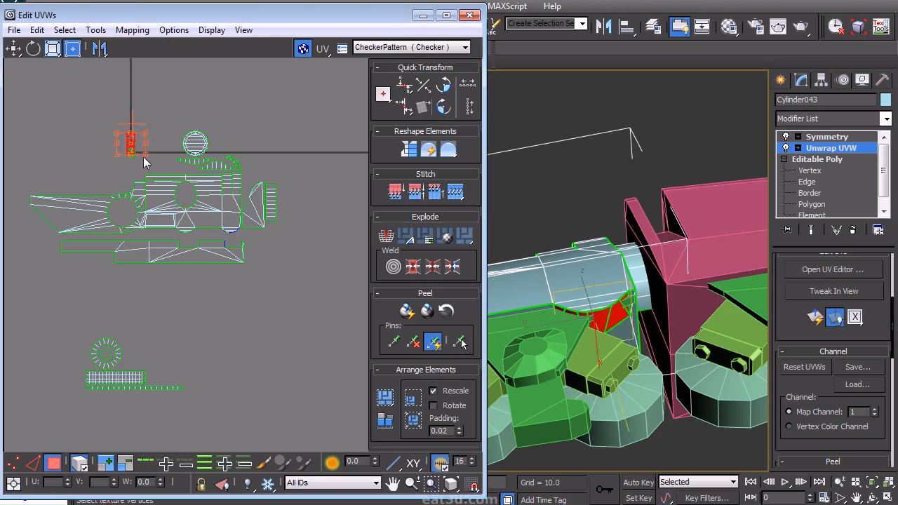
# Straighten the small underside shell by aligning its side vertices vertically.
pyautogui.scroll(5, 260, 287)
pyautogui.rightClick(231, 250)
pyautogui.click(232, 249)
pyautogui.click(203, 347)
pyautogui.moveTo(260, 299); pyautogui.dragTo(290, 286, button='middle')
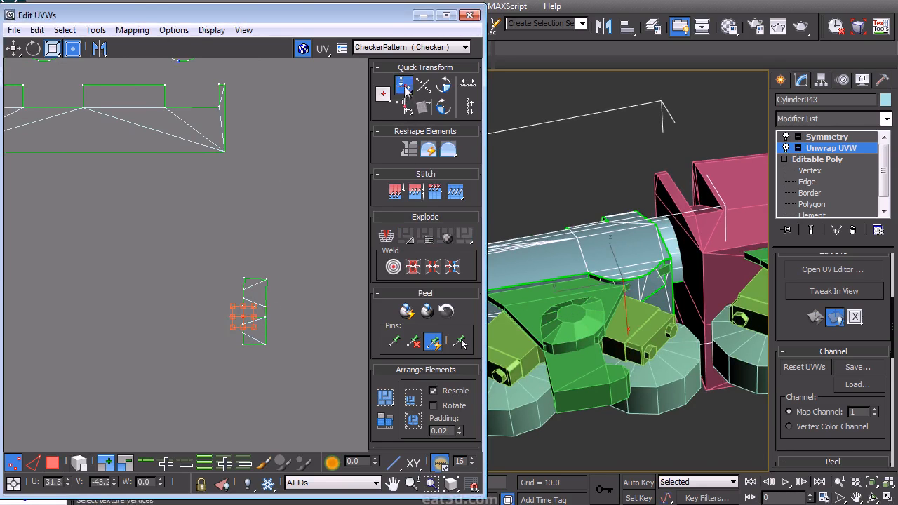
pyautogui.scroll(-4, 281, 297)
pyautogui.scroll(2, 281, 297)
# Select the four small faces beneath the other band on the arm's underside.
pyautogui.rightClick(130, 126)
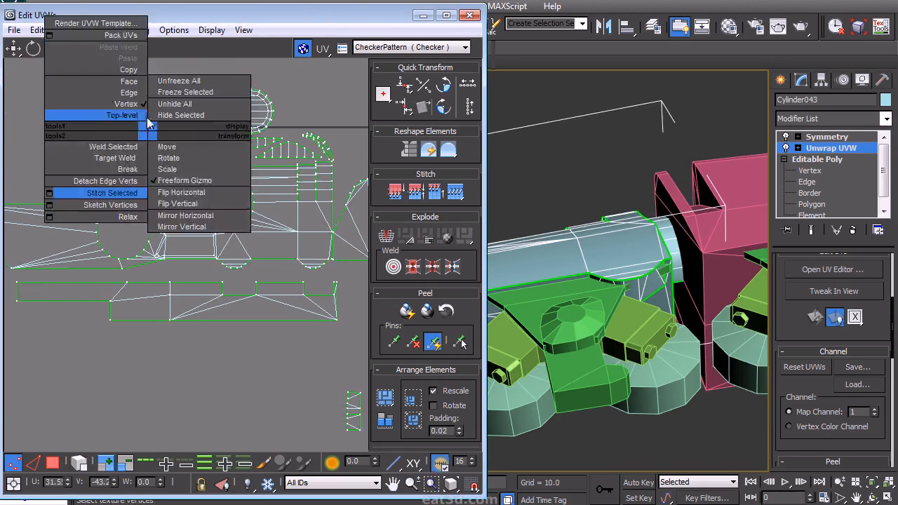
pyautogui.click(80, 115)
pyautogui.click(605, 257)
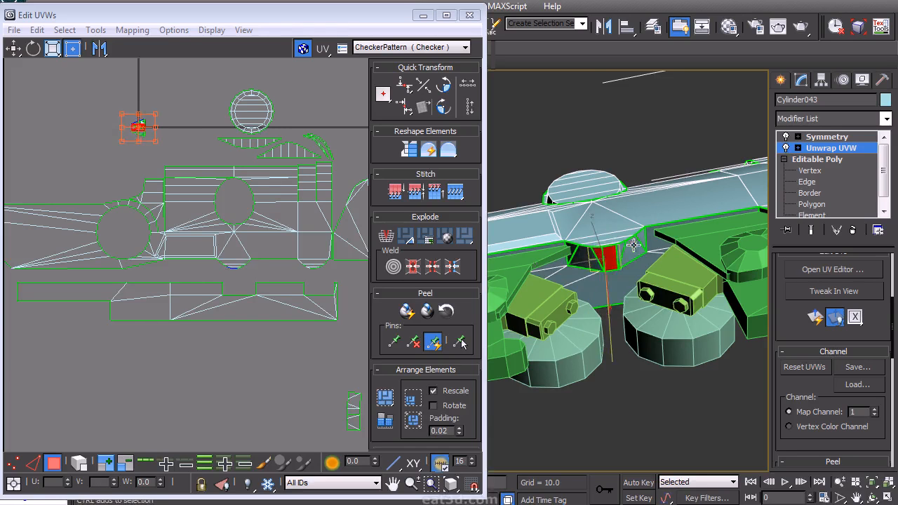
pyautogui.keyDown('ctrl'); pyautogui.click(637, 241); pyautogui.keyUp('ctrl')
pyautogui.keyDown('ctrl'); pyautogui.click(590, 260); pyautogui.keyUp('ctrl')
pyautogui.keyDown('ctrl'); pyautogui.click(574, 252); pyautogui.keyUp('ctrl')
pyautogui.moveTo(213, 230); pyautogui.dragTo(199, 221, button='middle')
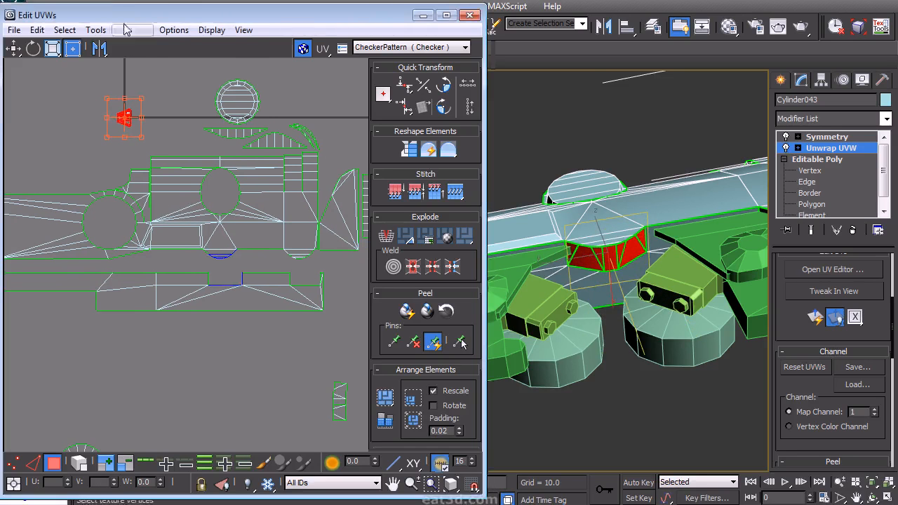
# Unfold the selected underside faces and straighten the resulting shell beside the first small strip shell.
pyautogui.click(125, 29)
pyautogui.click(104, 84)
pyautogui.click(190, 11)
pyautogui.moveTo(127, 124); pyautogui.dragTo(276, 410)
pyautogui.click(290, 348)
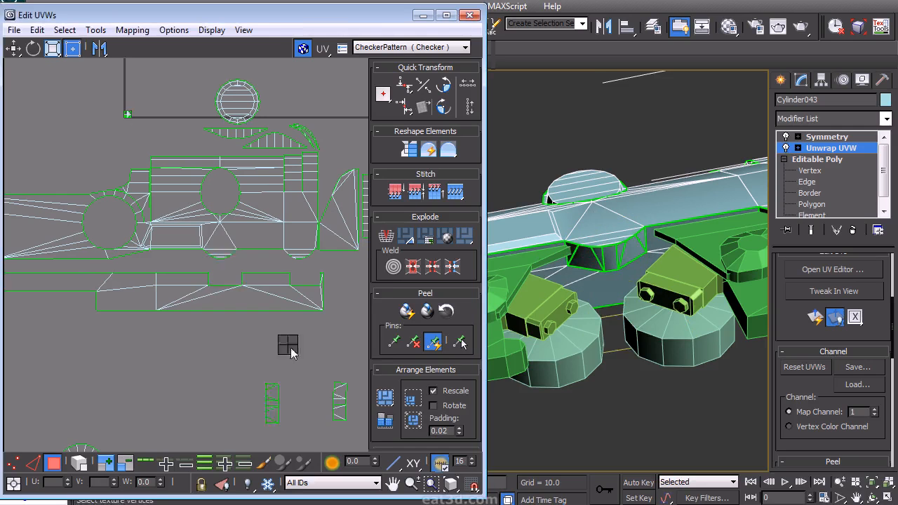
pyautogui.click(272, 318)
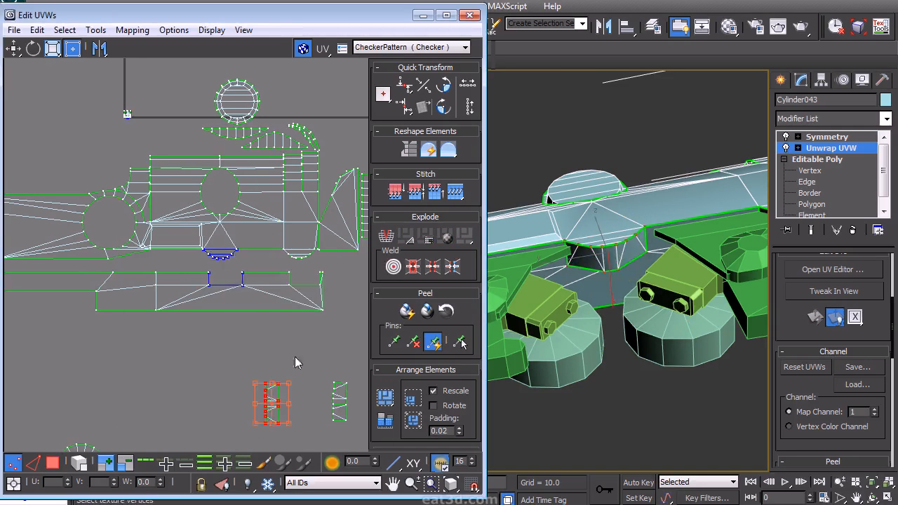
pyautogui.moveTo(295, 363); pyautogui.dragTo(259, 301, button='middle')
# Line up the two small strip shells at the end of the long underside strip, rotating the second one to match.
pyautogui.rightClick(209, 372)
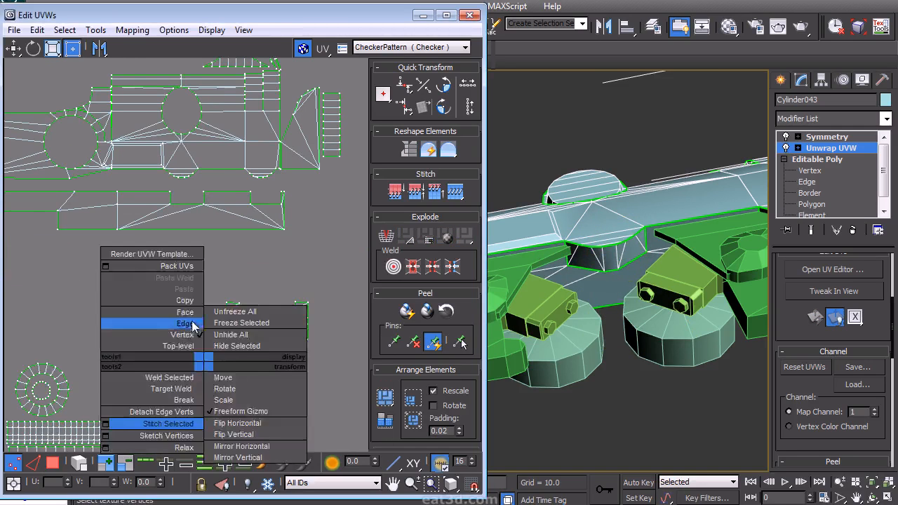
pyautogui.click(254, 294)
pyautogui.moveTo(279, 363); pyautogui.dragTo(306, 327)
pyautogui.moveTo(302, 341); pyautogui.dragTo(320, 244)
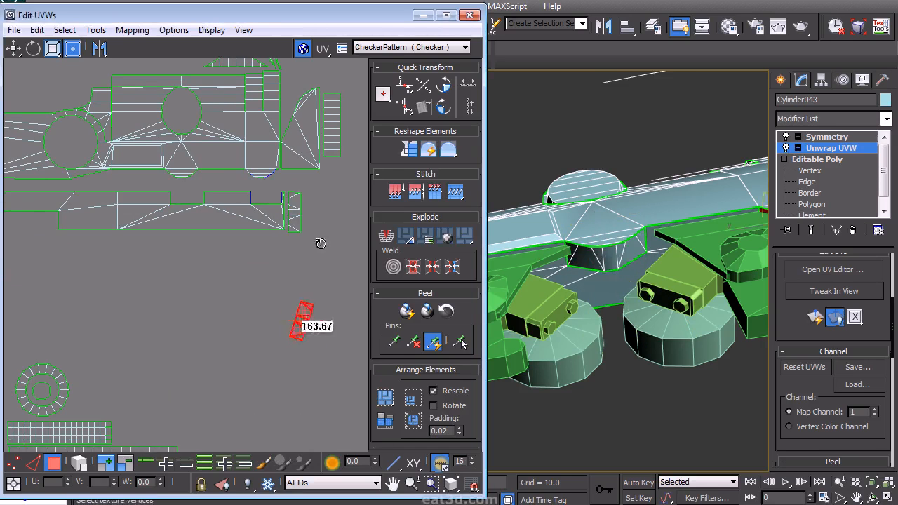
# Select the two flat faces under the bands and move their trapezoid shells below the long underside strip.
pyautogui.keyDown('alt'); pyautogui.moveTo(635, 351); pyautogui.dragTo(565, 251, button='middle'); pyautogui.keyUp('alt')
pyautogui.click(535, 192)
pyautogui.keyDown('ctrl'); pyautogui.click(678, 183); pyautogui.keyUp('ctrl')
pyautogui.moveTo(155, 98); pyautogui.dragTo(201, 257, button='middle')
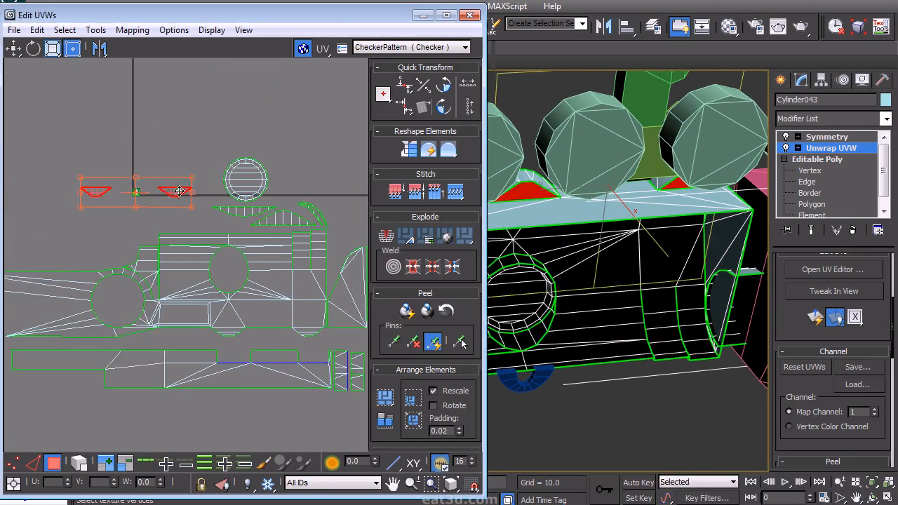
pyautogui.scroll(4, 306, 348)
pyautogui.moveTo(274, 383); pyautogui.dragTo(279, 302, button='middle')
pyautogui.moveTo(319, 215); pyautogui.dragTo(281, 395)
# Fit the two trapezoid shells into the matching notches of the long underside strip.
pyautogui.moveTo(336, 353); pyautogui.dragTo(231, 440)
pyautogui.moveTo(292, 390); pyautogui.dragTo(255, 342)
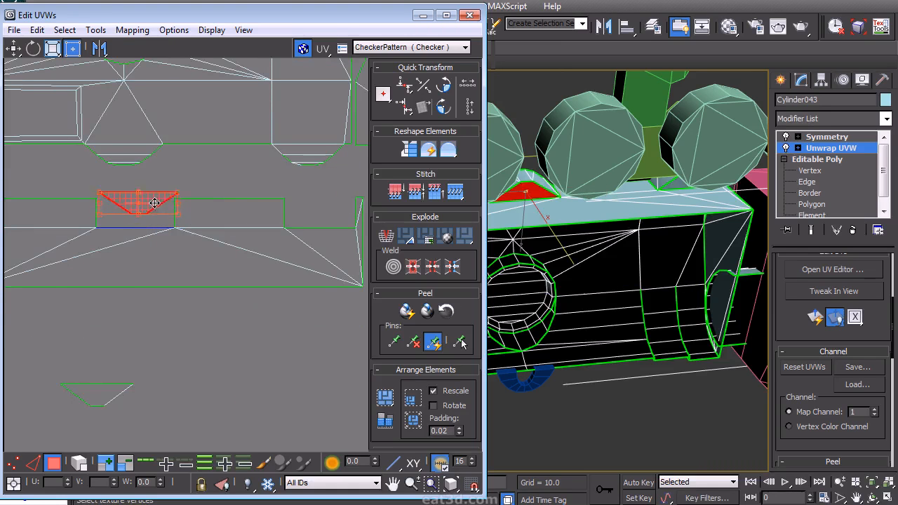
pyautogui.scroll(2, 214, 251)
pyautogui.moveTo(201, 251); pyautogui.dragTo(201, 255)
pyautogui.moveTo(166, 240); pyautogui.dragTo(167, 240)
pyautogui.moveTo(194, 332); pyautogui.dragTo(245, 196, button='middle')
pyautogui.scroll(-2, 98, 426)
pyautogui.moveTo(99, 421); pyautogui.dragTo(338, 207)
pyautogui.moveTo(295, 247); pyautogui.dragTo(162, 349, button='middle')
pyautogui.scroll(2, 162, 350)
pyautogui.moveTo(211, 295); pyautogui.dragTo(268, 248)
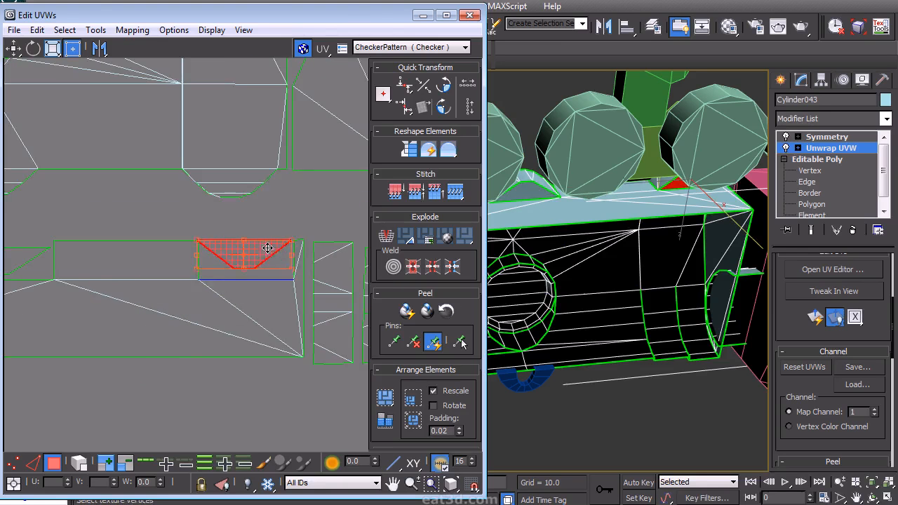
# Check the thin rounded faces under the band and cut the Unwrap UVW modifier from the stack.
pyautogui.click(257, 301)
pyautogui.moveTo(271, 234); pyautogui.dragTo(265, 275, button='middle')
pyautogui.keyDown('alt'); pyautogui.moveTo(533, 280); pyautogui.dragTo(578, 347, button='middle'); pyautogui.keyUp('alt')
pyautogui.scroll(5, 628, 320)
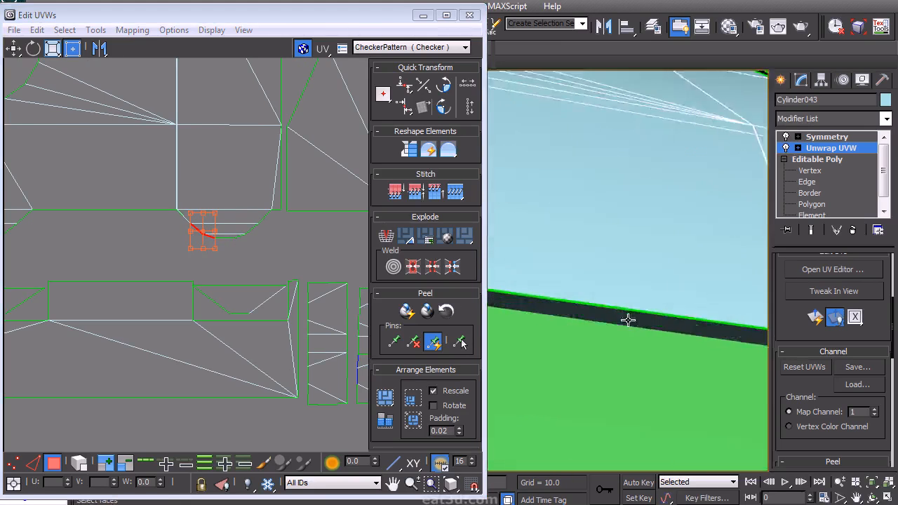
pyautogui.scroll(-4, 628, 320)
pyautogui.moveTo(542, 281); pyautogui.dragTo(738, 231, button='middle')
pyautogui.scroll(-3, 738, 231)
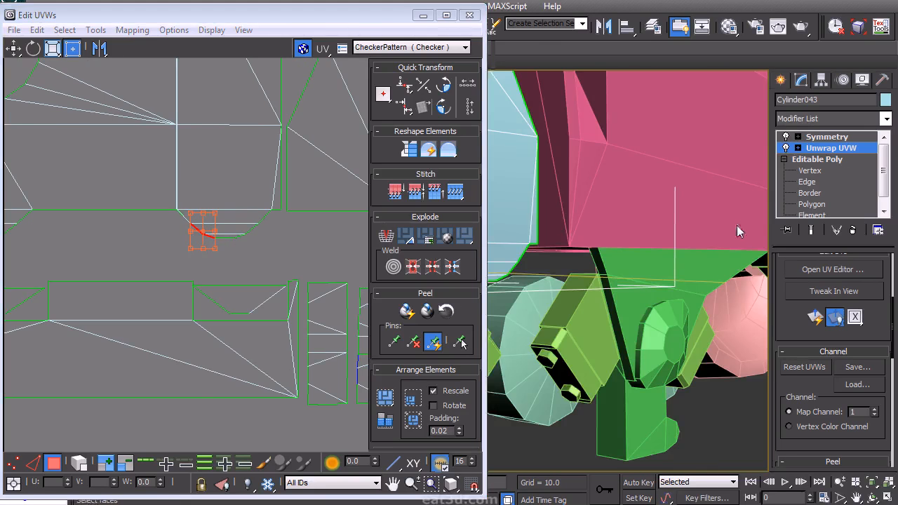
pyautogui.rightClick(841, 156)
pyautogui.click(859, 171)
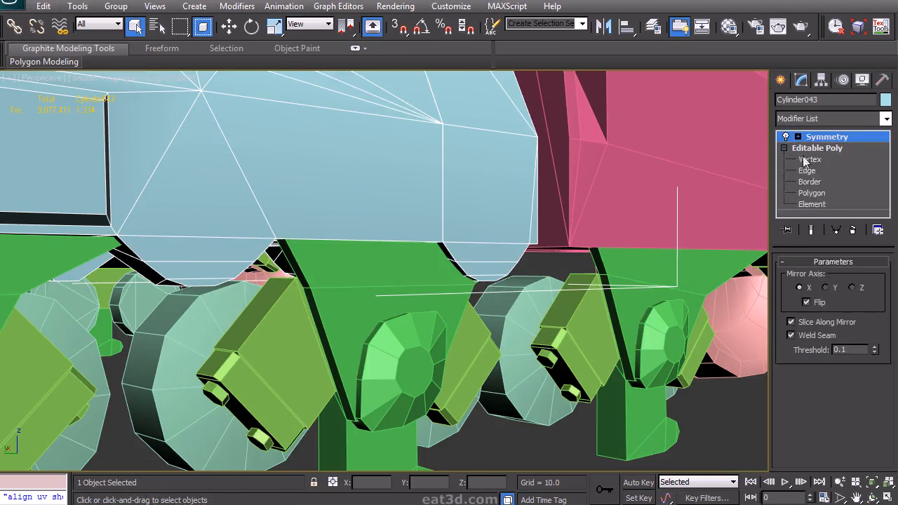
# Weld the selected vertices along the bands' rounded lower edges in the Editable Poly.
pyautogui.click(805, 159)
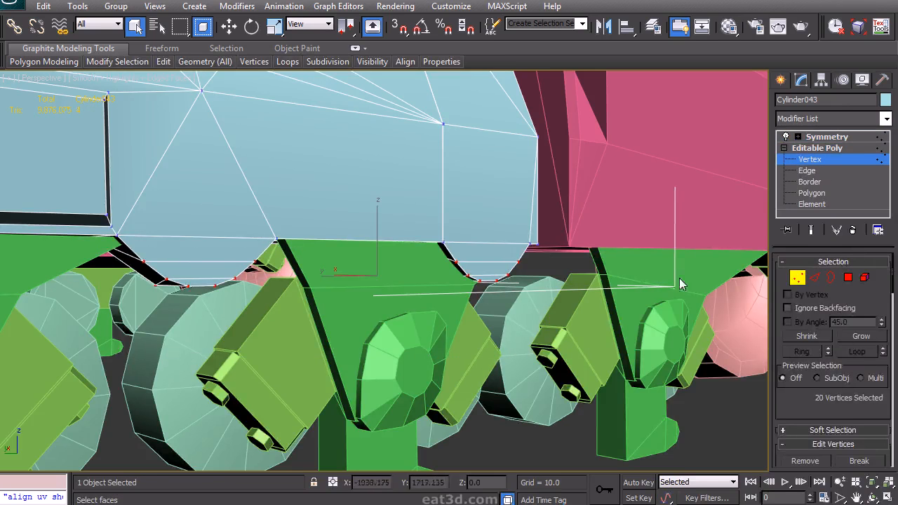
pyautogui.scroll(-3, 797, 405)
pyautogui.click(879, 405)
pyautogui.click(389, 316)
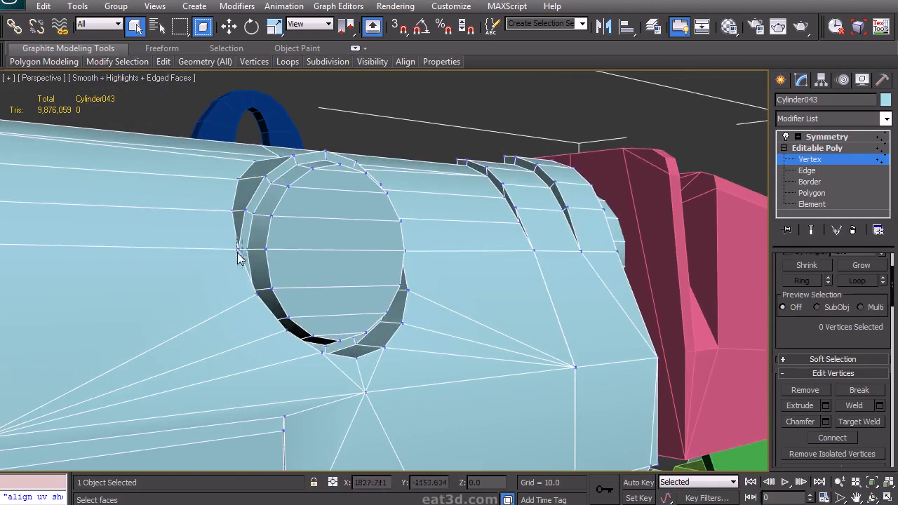
pyautogui.keyDown('alt'); pyautogui.moveTo(403, 302); pyautogui.dragTo(219, 194, button='middle'); pyautogui.keyUp('alt')
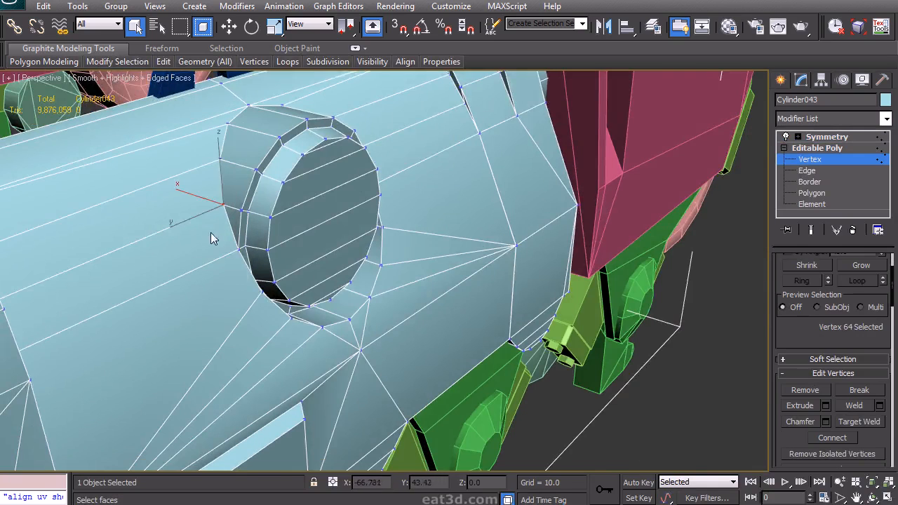
pyautogui.keyDown('alt'); pyautogui.moveTo(212, 231); pyautogui.dragTo(459, 233, button='middle'); pyautogui.keyUp('alt')
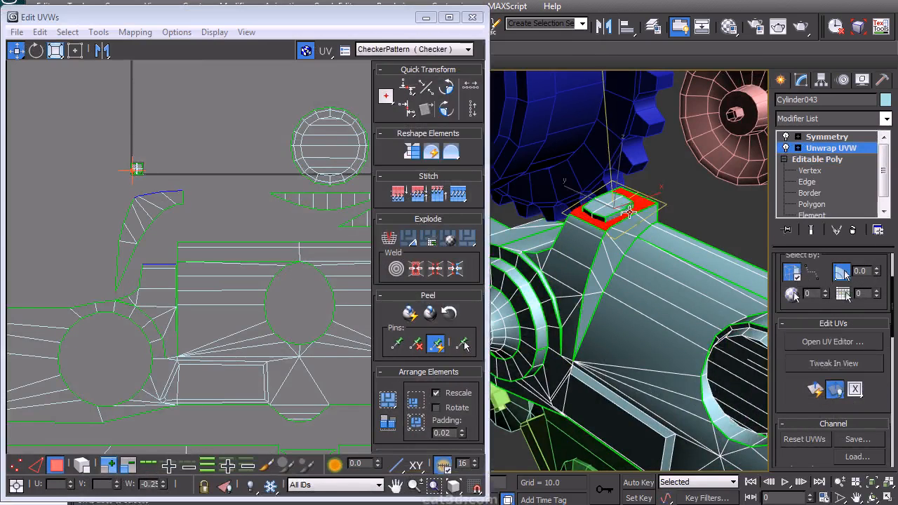
# Stitch the collar's top faces around the raised cap onto the adjoining edge of the side shell.
pyautogui.moveTo(145, 180); pyautogui.dragTo(187, 152)
pyautogui.click(215, 176)
pyautogui.rightClick(215, 176)
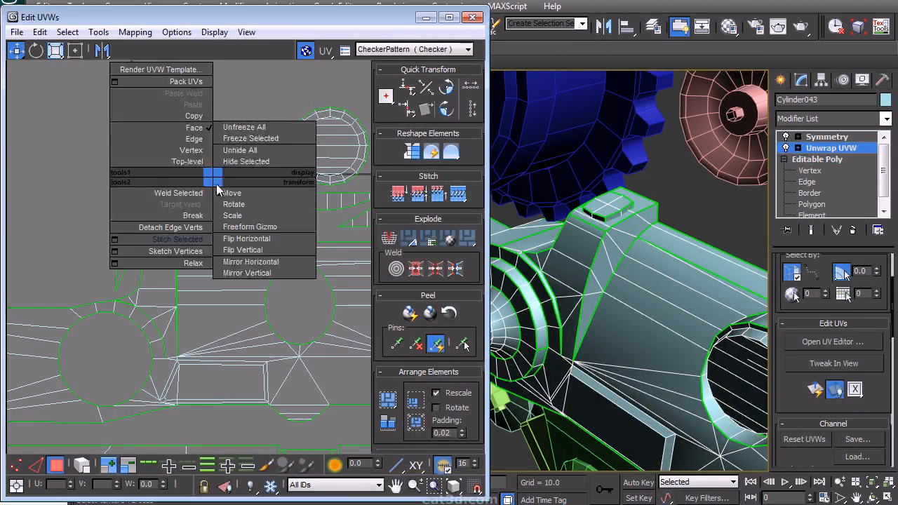
pyautogui.click(189, 138)
pyautogui.moveTo(202, 229); pyautogui.dragTo(250, 225, button='middle')
pyautogui.scroll(3, 227, 246)
pyautogui.moveTo(153, 264); pyautogui.dragTo(222, 275)
pyautogui.press('s')
# Move the curved end shell clear of the extended side shell.
pyautogui.rightClick(228, 170)
pyautogui.click(211, 124)
pyautogui.moveTo(144, 214); pyautogui.dragTo(94, 220)
pyautogui.click(254, 164)
# Planar-map the raised cap's top faces and move their shell out of the pile.
pyautogui.moveTo(607, 207); pyautogui.dragTo(663, 211, button='middle')
pyautogui.click(664, 209)
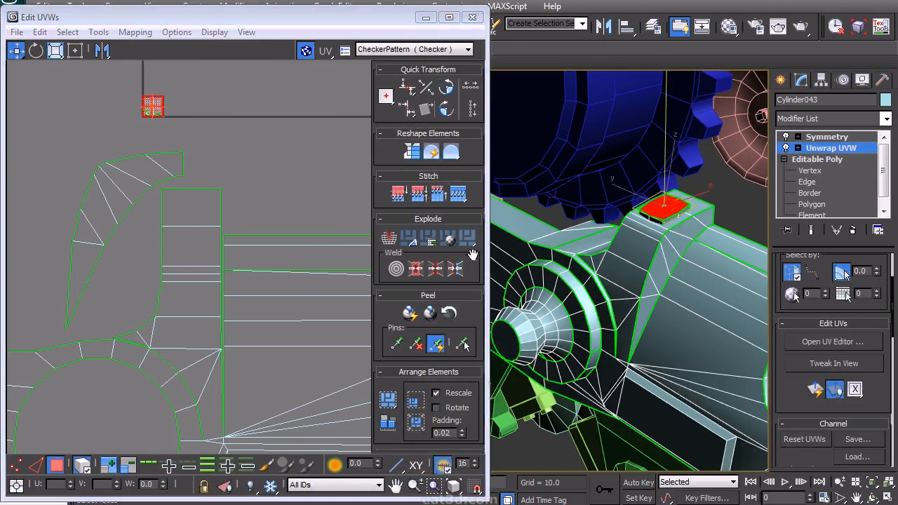
pyautogui.click(815, 390)
pyautogui.moveTo(158, 116); pyautogui.dragTo(259, 170)
# Unfold the raised cap's top and side faces together and move the result clear of the other shells.
pyautogui.moveTo(732, 229); pyautogui.dragTo(711, 268, button='middle')
pyautogui.click(705, 267)
pyautogui.moveTo(293, 102); pyautogui.dragTo(234, 188)
pyautogui.moveTo(775, 352); pyautogui.dragTo(776, 436)
pyautogui.click(795, 315)
pyautogui.click(135, 31)
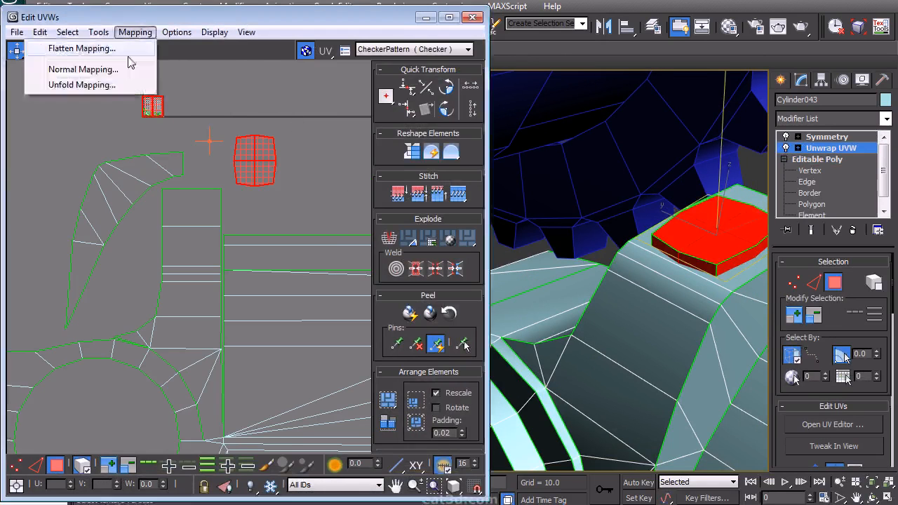
pyautogui.click(84, 84)
pyautogui.click(199, 11)
pyautogui.moveTo(152, 127); pyautogui.dragTo(155, 150, button='middle')
pyautogui.moveTo(155, 150); pyautogui.dragTo(290, 96)
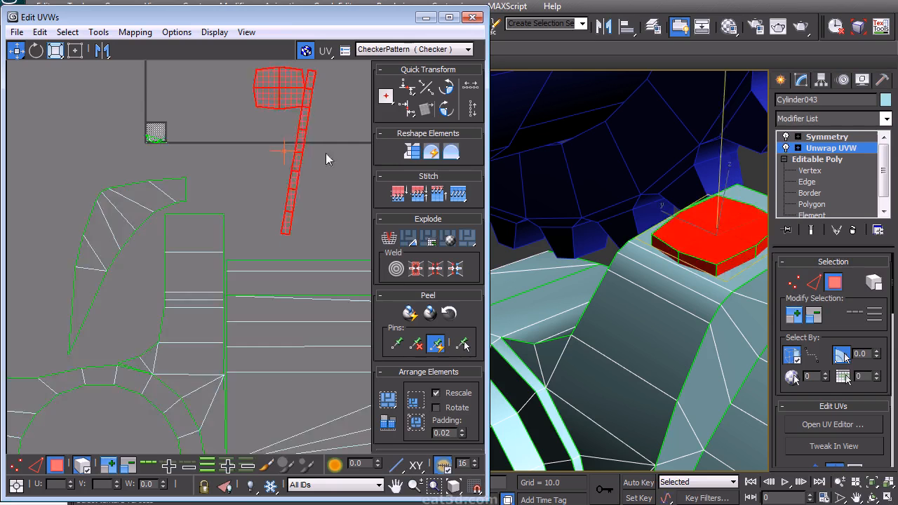
# Stitch the raised cap's side-strip faces around the edges of its top shell.
pyautogui.click(327, 157)
pyautogui.moveTo(291, 210); pyautogui.dragTo(233, 299, button='middle')
pyautogui.rightClick(240, 262)
pyautogui.click(219, 235)
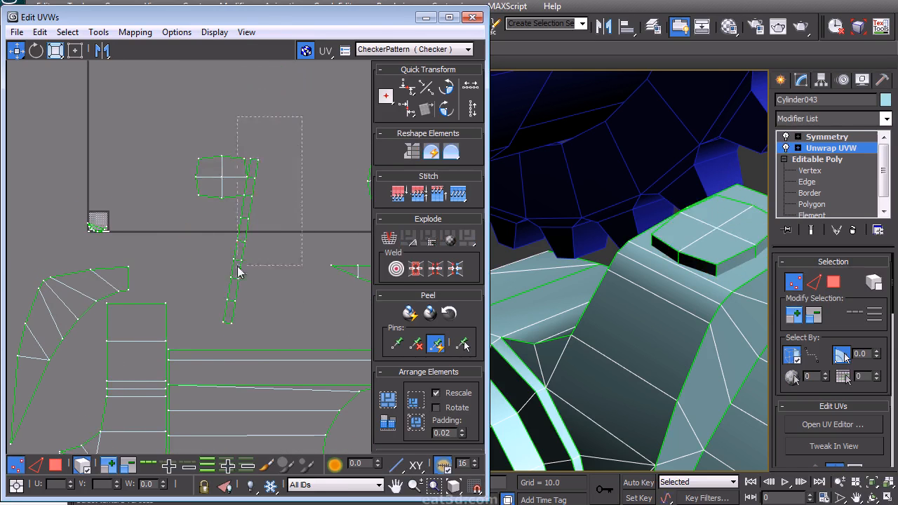
pyautogui.rightClick(282, 202)
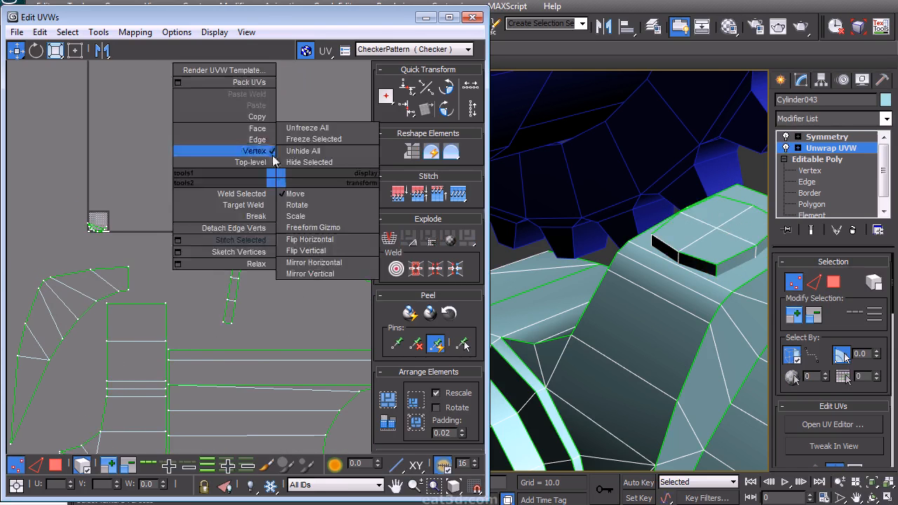
pyautogui.click(266, 144)
pyautogui.moveTo(232, 314); pyautogui.dragTo(232, 313)
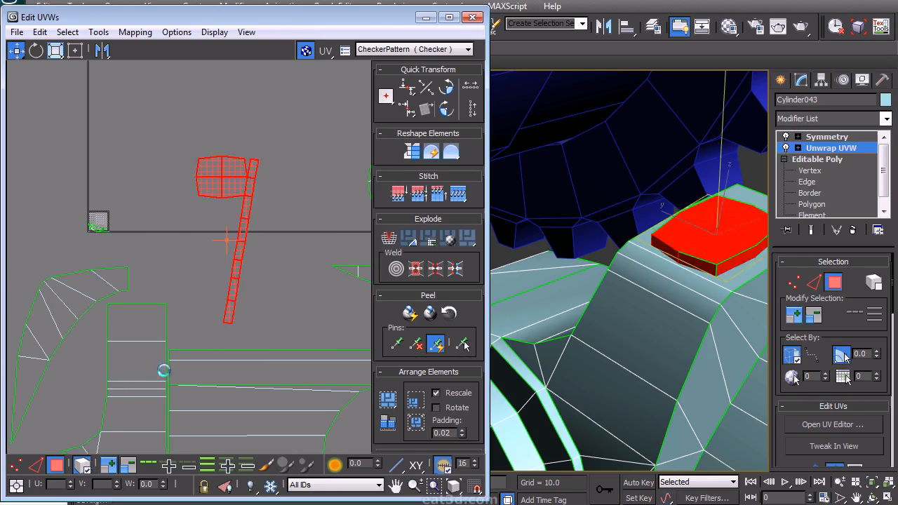
pyautogui.click(281, 269)
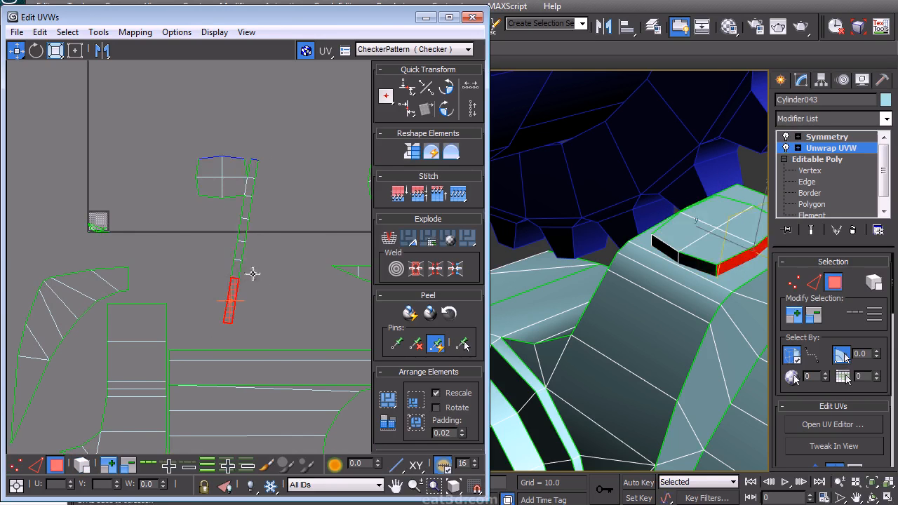
pyautogui.rightClick(236, 133)
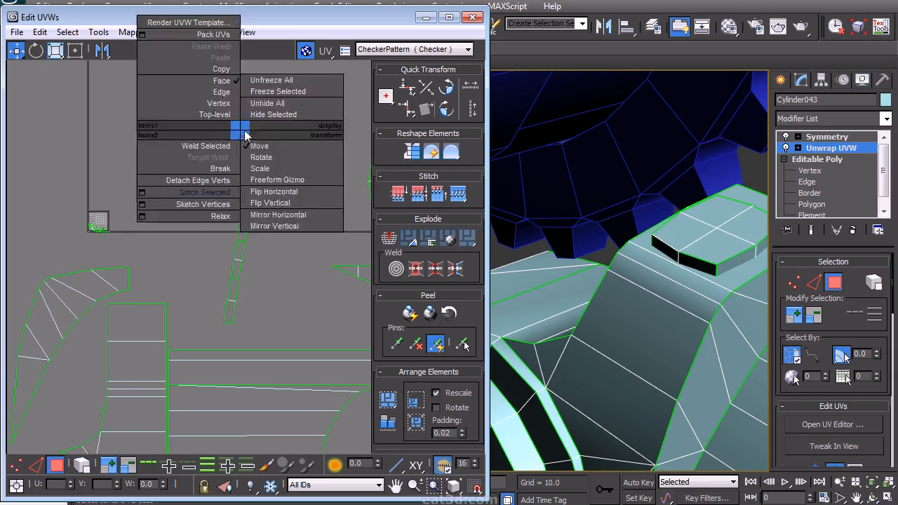
pyautogui.click(210, 96)
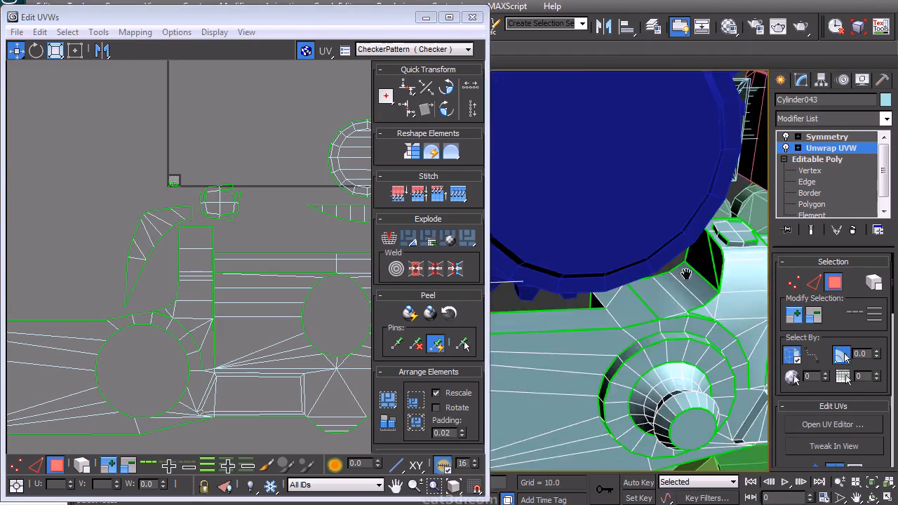
# Select the faces along the arm's upper edge and unfold them.
pyautogui.scroll(-3, 683, 251)
pyautogui.moveTo(686, 274); pyautogui.dragTo(561, 284, button='middle')
pyautogui.keyDown('ctrl'); pyautogui.click(605, 292); pyautogui.keyUp('ctrl')
pyautogui.keyDown('ctrl'); pyautogui.click(635, 281); pyautogui.keyUp('ctrl')
pyautogui.click(134, 32)
pyautogui.click(91, 85)
pyautogui.click(184, 11)
# Rotate the unfolded upper-edge shell to horizontal and place it just above the narrow end of the side shell.
pyautogui.scroll(-3, 252, 144)
pyautogui.moveTo(222, 203); pyautogui.dragTo(126, 120)
pyautogui.moveTo(167, 137); pyautogui.dragTo(150, 225, button='middle')
pyautogui.click(16, 465)
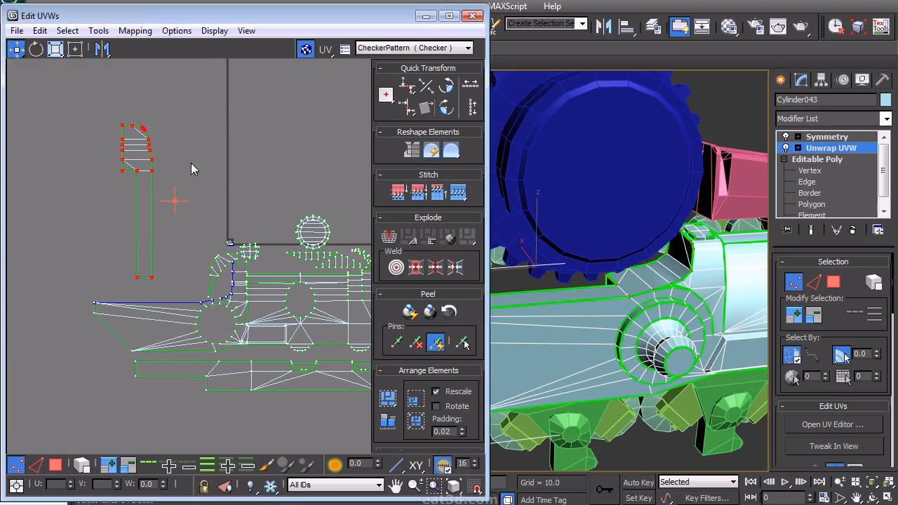
pyautogui.click(447, 90)
pyautogui.doubleClick(443, 91)
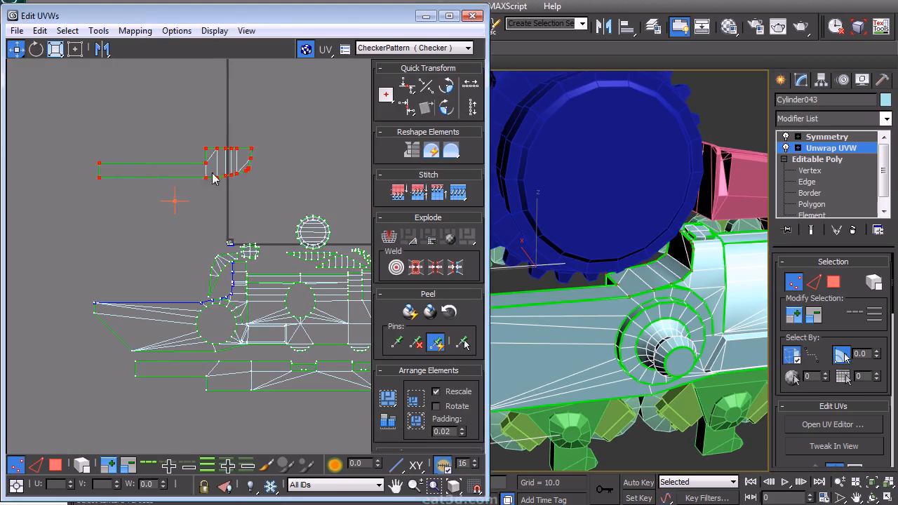
pyautogui.click(75, 50)
pyautogui.moveTo(228, 168); pyautogui.dragTo(194, 180)
pyautogui.moveTo(260, 132); pyautogui.dragTo(164, 282)
pyautogui.click(188, 215)
# Select the large inner face and the narrow faces beside it on the back of the arm.
pyautogui.moveTo(242, 337); pyautogui.dragTo(192, 303, button='middle')
pyautogui.keyDown('alt'); pyautogui.moveTo(576, 305); pyautogui.dragTo(661, 240, button='middle'); pyautogui.keyUp('alt')
pyautogui.rightClick(680, 219)
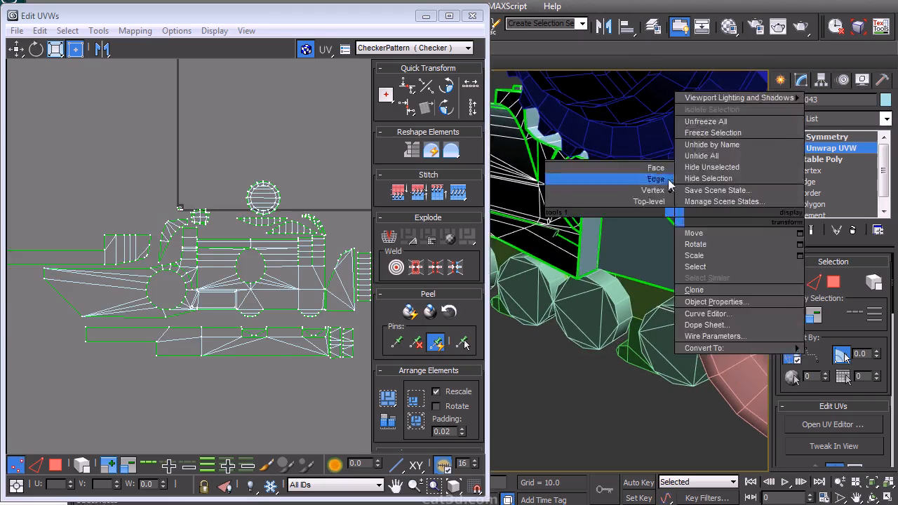
pyautogui.click(662, 169)
pyautogui.moveTo(595, 225); pyautogui.dragTo(640, 220)
pyautogui.moveTo(132, 193); pyautogui.dragTo(219, 195, button='middle')
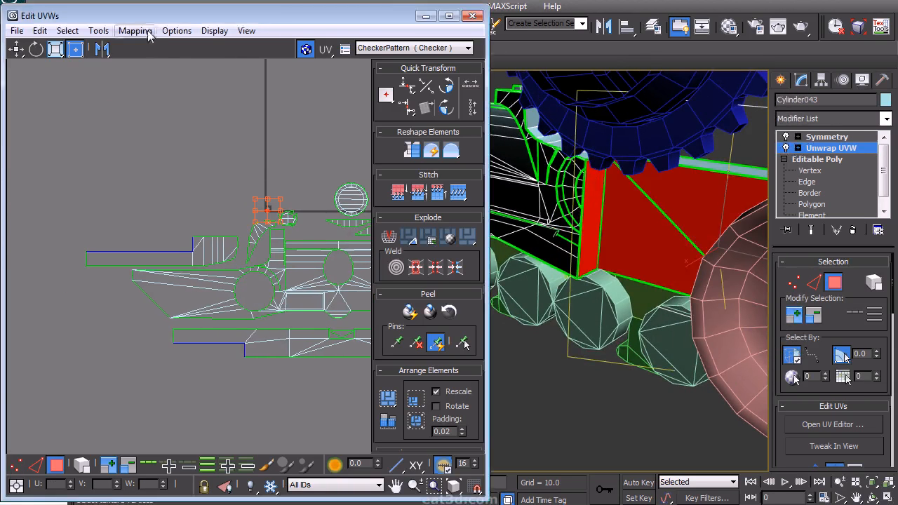
pyautogui.click(135, 30)
pyautogui.click(833, 457)
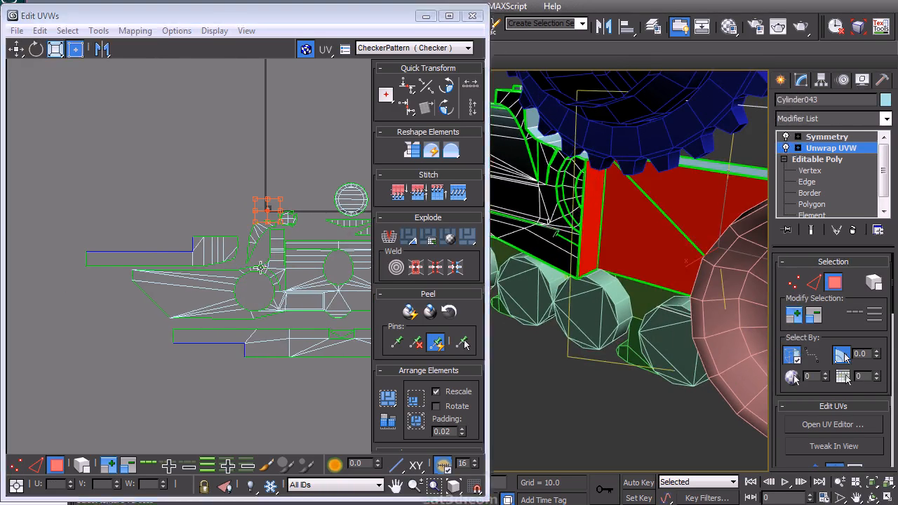
pyautogui.moveTo(300, 282); pyautogui.dragTo(230, 246, button='middle')
pyautogui.keyDown('alt'); pyautogui.moveTo(631, 232); pyautogui.dragTo(604, 249, button='middle'); pyautogui.keyUp('alt')
# Unfold the selected back faces and place their shell beyond the narrow end of the side shell.
pyautogui.click(146, 30)
pyautogui.click(94, 87)
pyautogui.click(189, 11)
pyautogui.moveTo(177, 227); pyautogui.dragTo(263, 210, button='middle')
pyautogui.moveTo(288, 132); pyautogui.dragTo(132, 273)
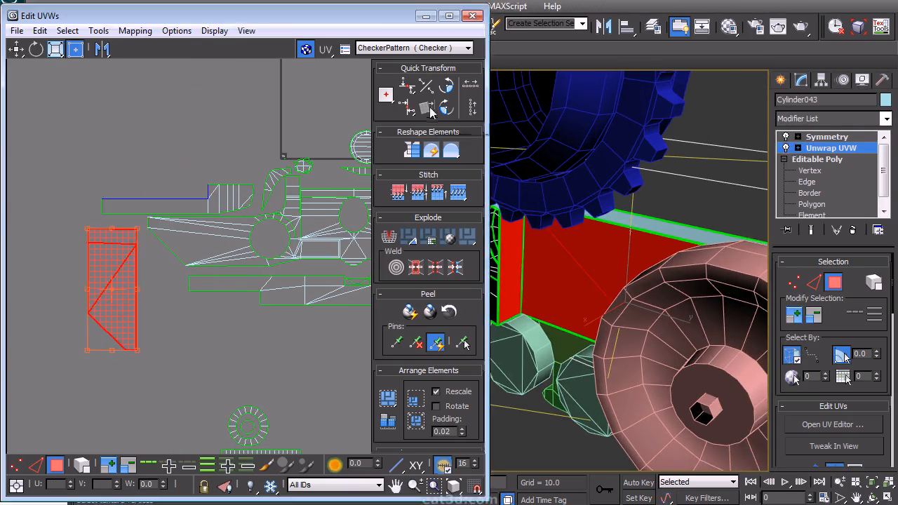
# Select the long edge of the back-face shell and align the shell to it so it lies horizontally.
pyautogui.click(162, 340)
pyautogui.rightClick(75, 327)
pyautogui.click(51, 293)
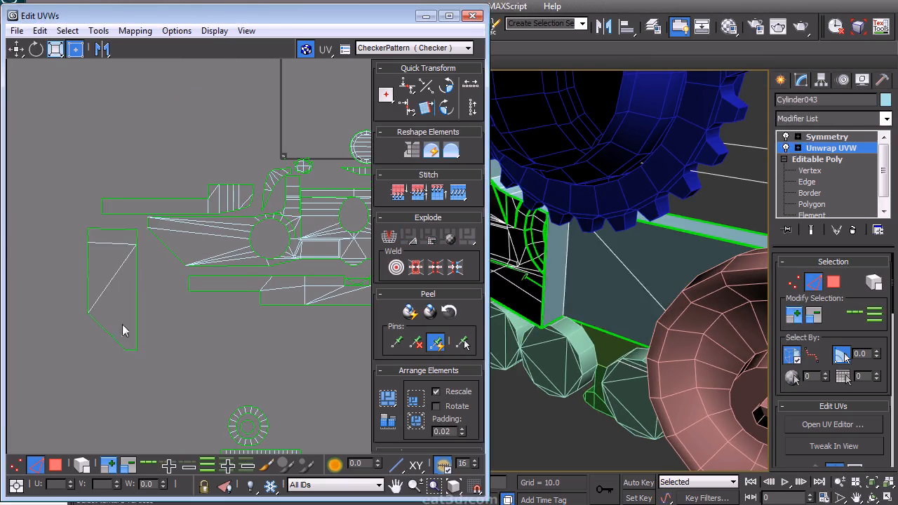
pyautogui.moveTo(143, 248); pyautogui.dragTo(143, 248)
pyautogui.click(426, 107)
pyautogui.moveTo(301, 280); pyautogui.dragTo(228, 279, button='middle')
pyautogui.scroll(-4, 251, 263)
# Select the end face and the adjoining narrow faces at the arm's narrow end and unfold them with Unfold Mapping.
pyautogui.keyDown('alt'); pyautogui.moveTo(562, 308); pyautogui.dragTo(632, 313, button='middle'); pyautogui.keyUp('alt')
pyautogui.rightClick(631, 309)
pyautogui.click(616, 256)
pyautogui.click(552, 188)
pyautogui.keyDown('ctrl'); pyautogui.click(575, 226); pyautogui.keyUp('ctrl')
pyautogui.click(135, 31)
pyautogui.click(84, 47)
pyautogui.click(189, 72)
pyautogui.click(137, 31)
pyautogui.click(84, 47)
pyautogui.click(188, 71)
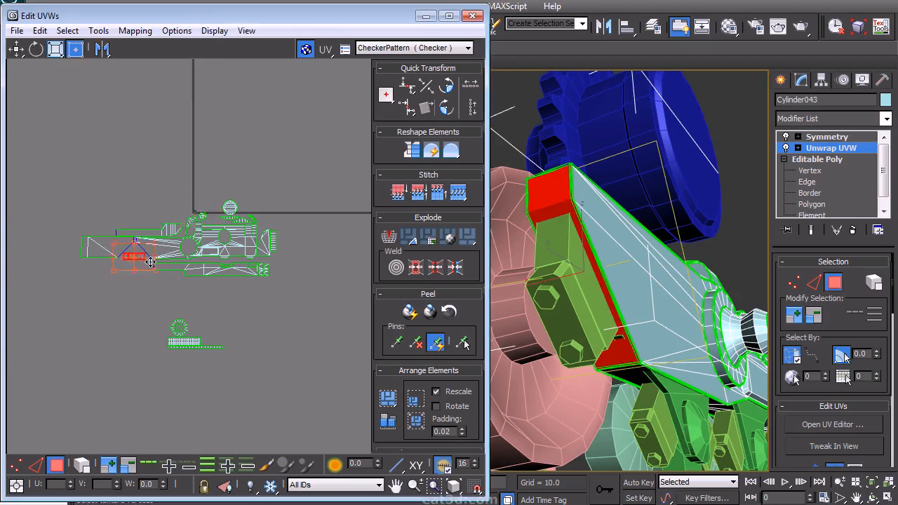
pyautogui.scroll(3, 114, 327)
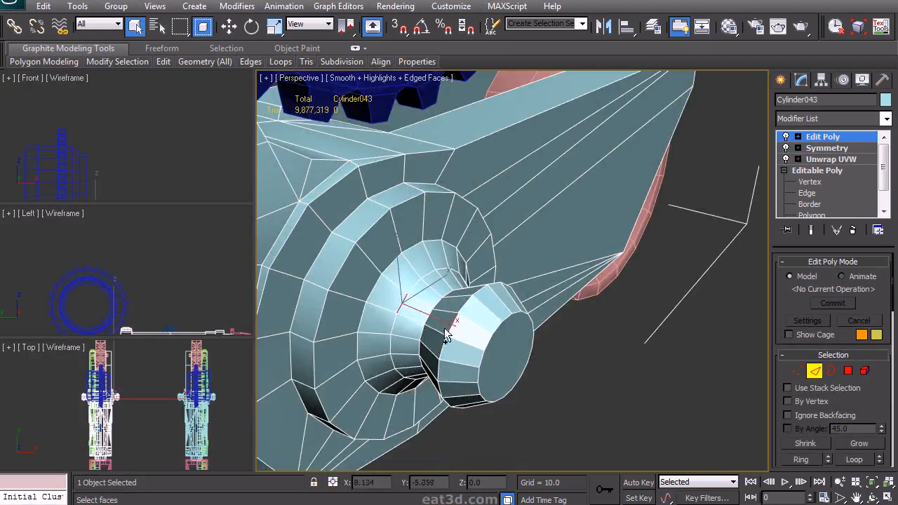
# Remove the selected edges from the axle pin in the Edit Poly modifier.
pyautogui.hotkey('ctrl', 'BackSpace')
pyautogui.scroll(-5, 521, 279)
pyautogui.keyDown('alt'); pyautogui.moveTo(521, 279); pyautogui.dragTo(524, 256, button='middle'); pyautogui.keyUp('alt')
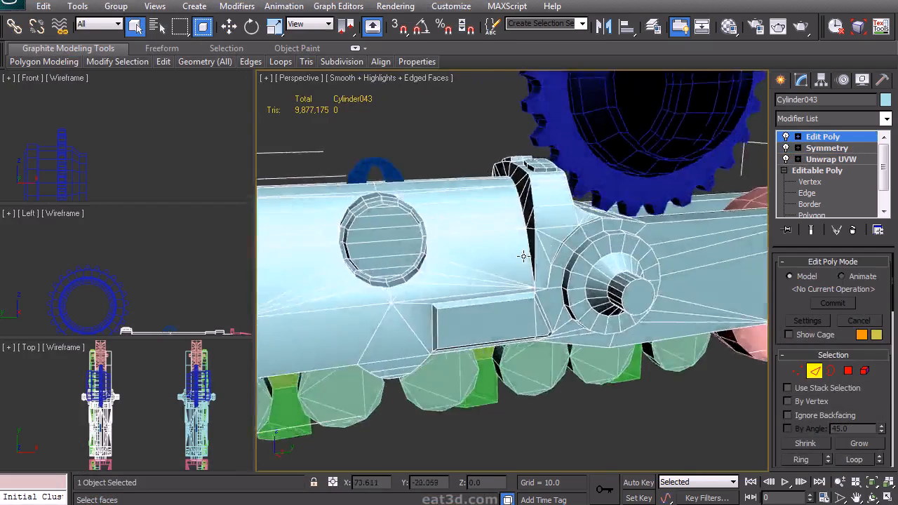
pyautogui.scroll(5, 524, 257)
pyautogui.click(795, 371)
pyautogui.scroll(-4, 867, 405)
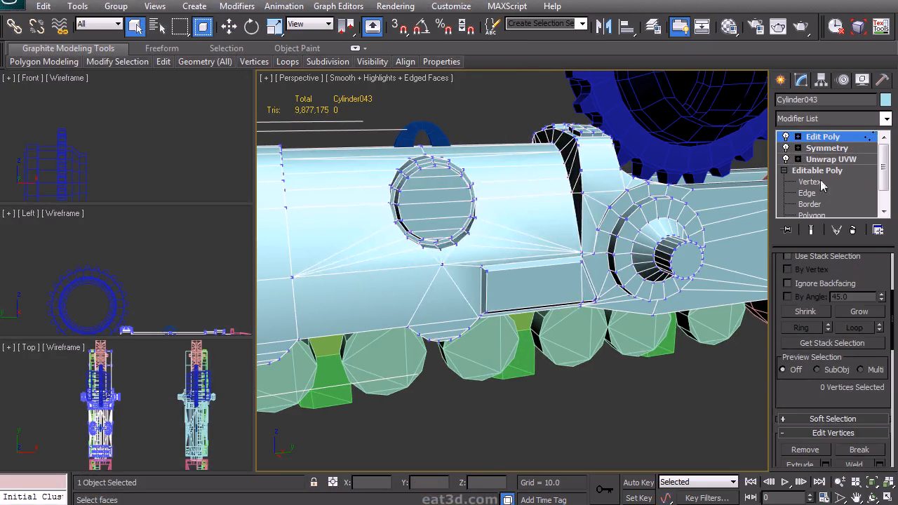
pyautogui.click(807, 193)
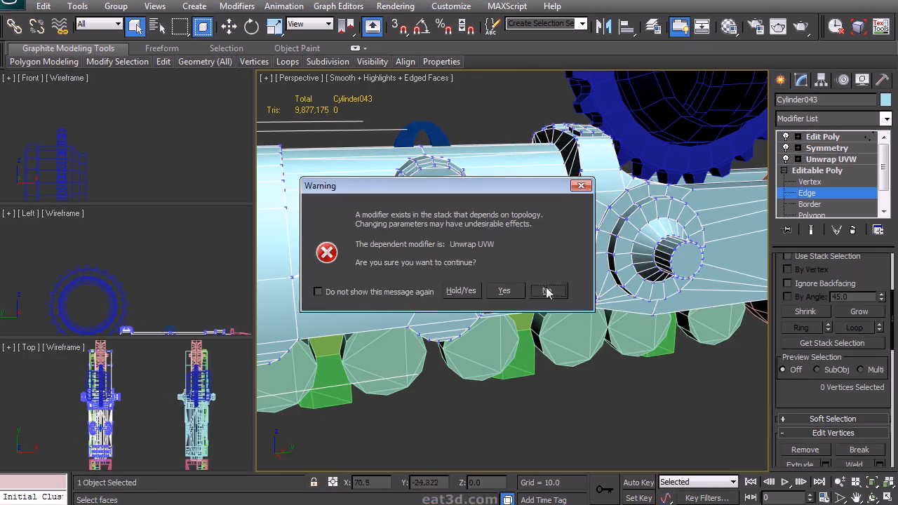
pyautogui.press('Escape')
# Select the bevel edges around the rectangular panel on the arm's side and remove them together with their vertices.
pyautogui.click(821, 160)
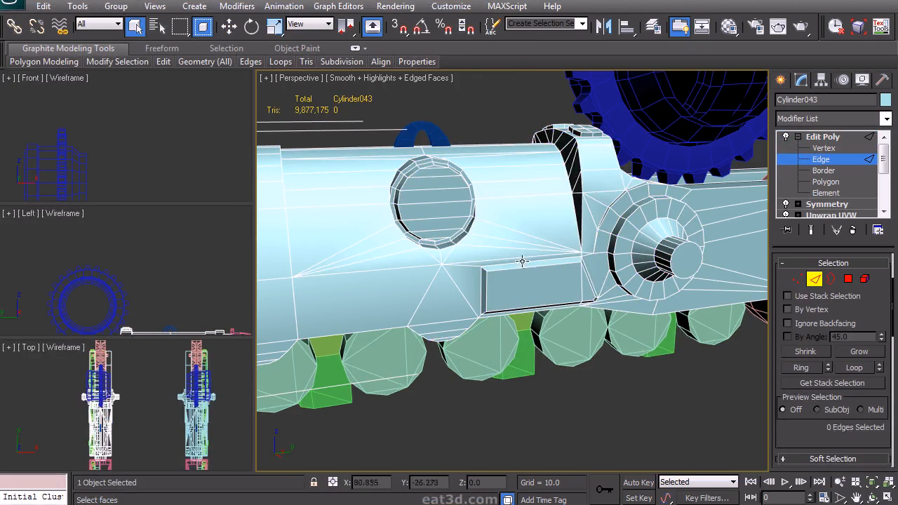
pyautogui.keyDown('ctrl'); pyautogui.click(488, 292); pyautogui.keyUp('ctrl')
pyautogui.keyDown('ctrl'); pyautogui.click(584, 288); pyautogui.keyUp('ctrl')
pyautogui.keyDown('ctrl'); pyautogui.click(591, 289); pyautogui.keyUp('ctrl')
pyautogui.keyDown('ctrl'); pyautogui.click(569, 302); pyautogui.keyUp('ctrl')
pyautogui.scroll(5, 568, 302)
pyautogui.keyDown('alt'); pyautogui.moveTo(569, 302); pyautogui.dragTo(529, 297, button='middle'); pyautogui.keyUp('alt')
pyautogui.scroll(-2, 547, 291)
pyautogui.hotkey('ctrl', 'BackSpace')
# Use Target Weld to merge the stray vertices beside the rectangular panel's ends into its corner vertices.
pyautogui.keyDown('alt'); pyautogui.moveTo(449, 267); pyautogui.dragTo(459, 268, button='middle'); pyautogui.keyUp('alt')
pyautogui.click(797, 279)
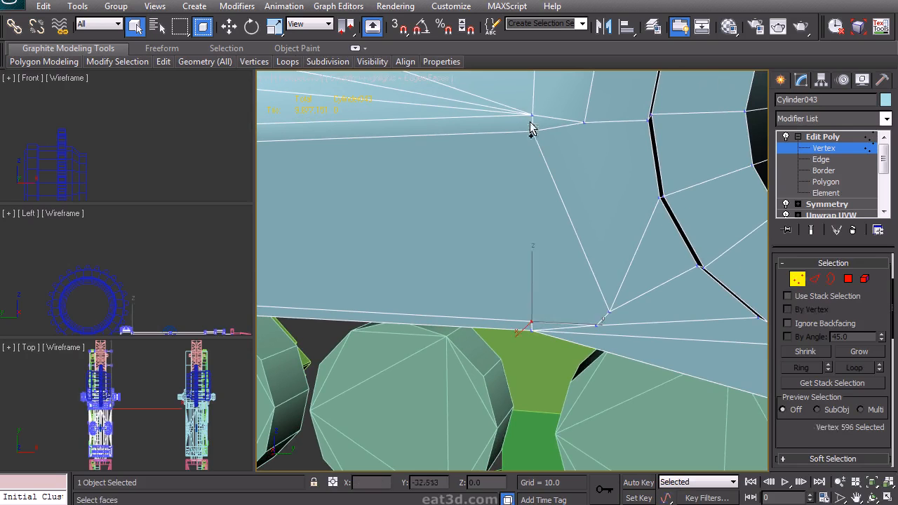
pyautogui.scroll(-5, 807, 431)
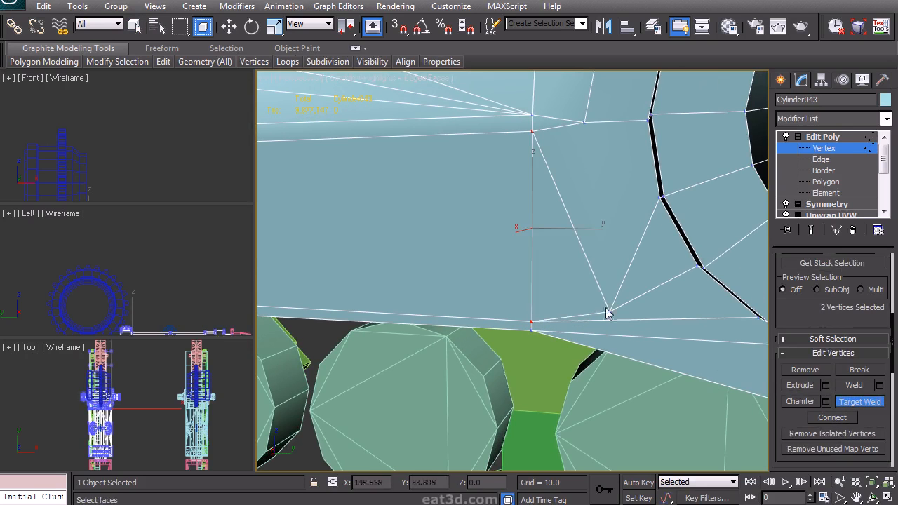
pyautogui.click(533, 131)
pyautogui.moveTo(365, 211); pyautogui.dragTo(355, 231, button='middle')
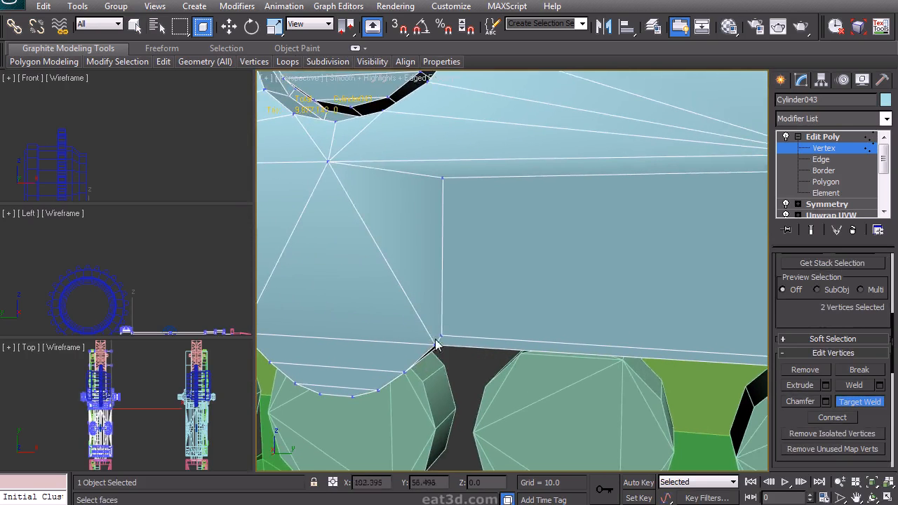
pyautogui.click(434, 344)
pyautogui.click(440, 180)
# Target-weld the panel's end corners nearest the axle flange into the adjoining vertices of the arm's side.
pyautogui.moveTo(672, 240); pyautogui.dragTo(526, 196, button='middle')
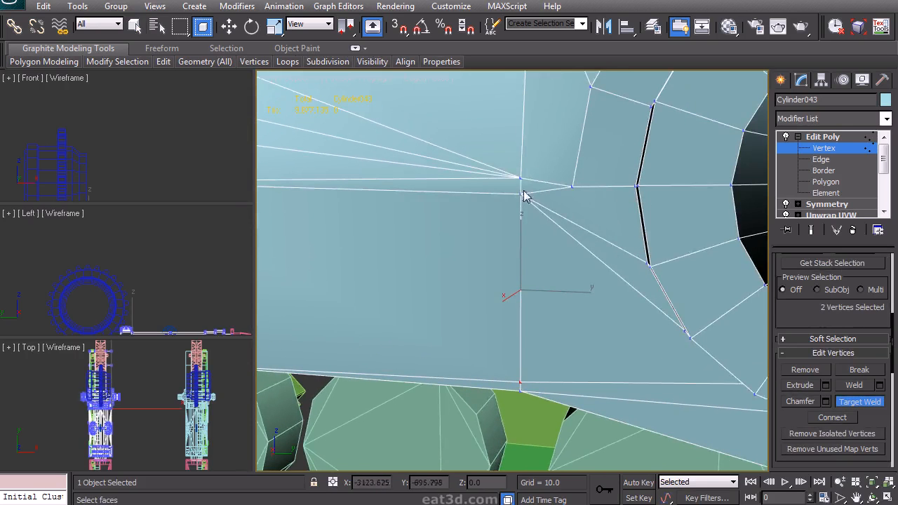
pyautogui.click(519, 178)
pyautogui.moveTo(520, 246); pyautogui.dragTo(541, 214, button='middle')
pyautogui.click(539, 352)
pyautogui.click(539, 360)
pyautogui.moveTo(470, 275); pyautogui.dragTo(575, 319, button='middle')
pyautogui.scroll(-5, 465, 266)
pyautogui.scroll(5, 582, 334)
pyautogui.rightClick(575, 319)
# Remove the surplus edge loop around the rim of the round boss.
pyautogui.click(823, 160)
pyautogui.doubleClick(531, 187)
pyautogui.hotkey('ctrl', 'BackSpace')
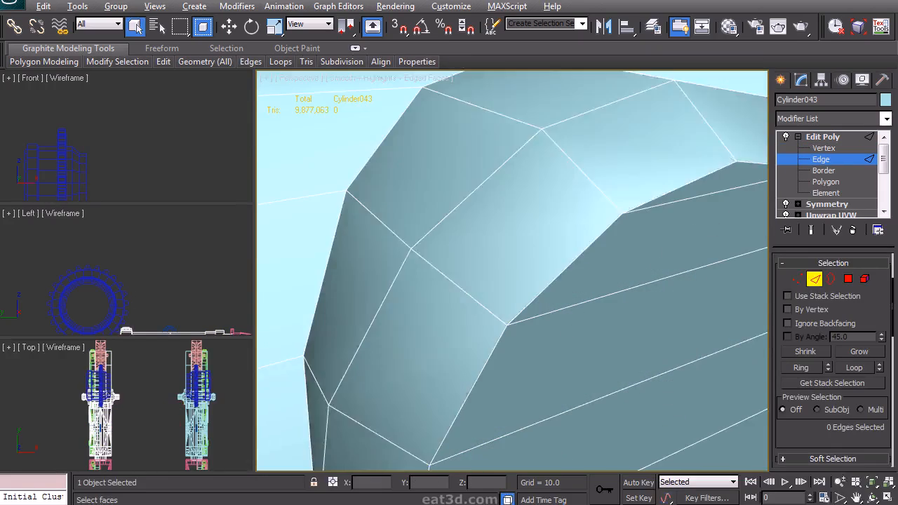
pyautogui.moveTo(563, 168); pyautogui.dragTo(574, 169, button='middle')
pyautogui.scroll(-5, 575, 168)
# Target-weld the surplus vertices on the arm's side around the axle flange into neighbouring vertices.
pyautogui.keyDown('alt'); pyautogui.moveTo(575, 281); pyautogui.dragTo(592, 231, button='middle'); pyautogui.keyUp('alt')
pyautogui.click(798, 279)
pyautogui.scroll(-3, 836, 351)
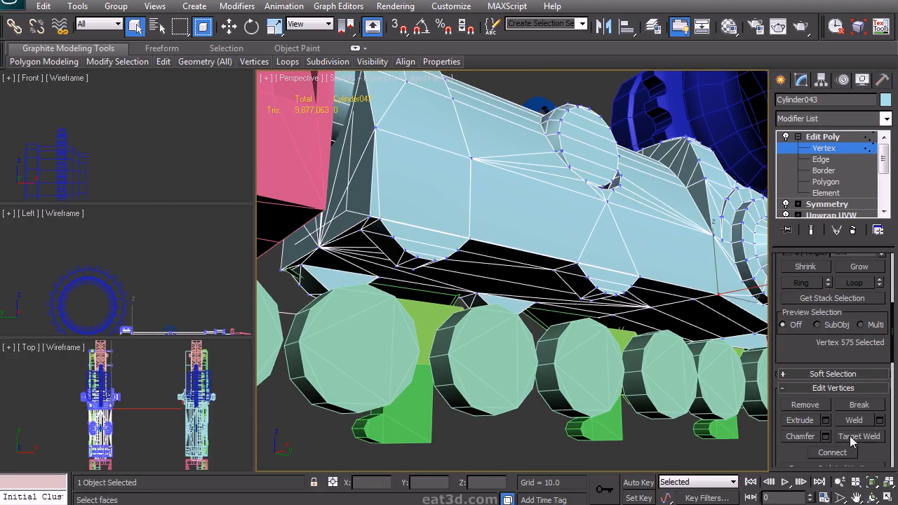
pyautogui.click(850, 437)
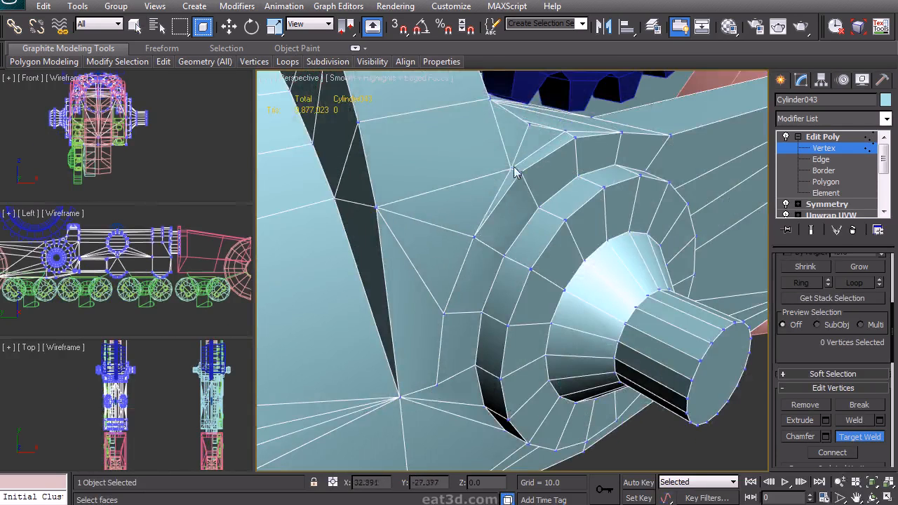
pyautogui.click(519, 173)
pyautogui.keyDown('alt'); pyautogui.moveTo(602, 174); pyautogui.dragTo(518, 210, button='middle'); pyautogui.keyUp('alt')
pyautogui.click(374, 341)
pyautogui.moveTo(443, 283); pyautogui.dragTo(534, 230, button='middle')
pyautogui.scroll(-5, 534, 230)
pyautogui.keyDown('alt'); pyautogui.moveTo(449, 230); pyautogui.dragTo(547, 234, button='middle'); pyautogui.keyUp('alt')
pyautogui.rightClick(548, 234)
# In a new Unwrap UVW modifier above Edit Poly, move one of the overlapping side shells clear above the others.
pyautogui.moveTo(811, 348); pyautogui.dragTo(812, 262)
pyautogui.scroll(-4, 812, 262)
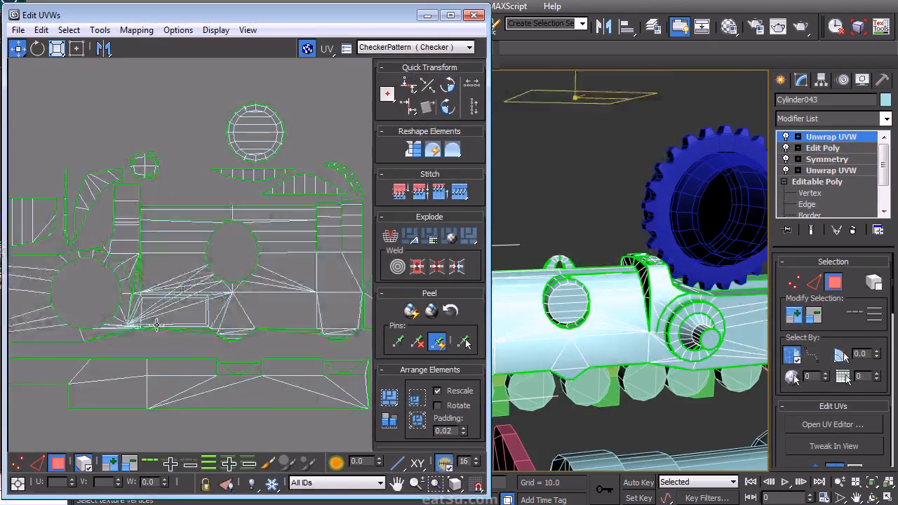
pyautogui.click(158, 325)
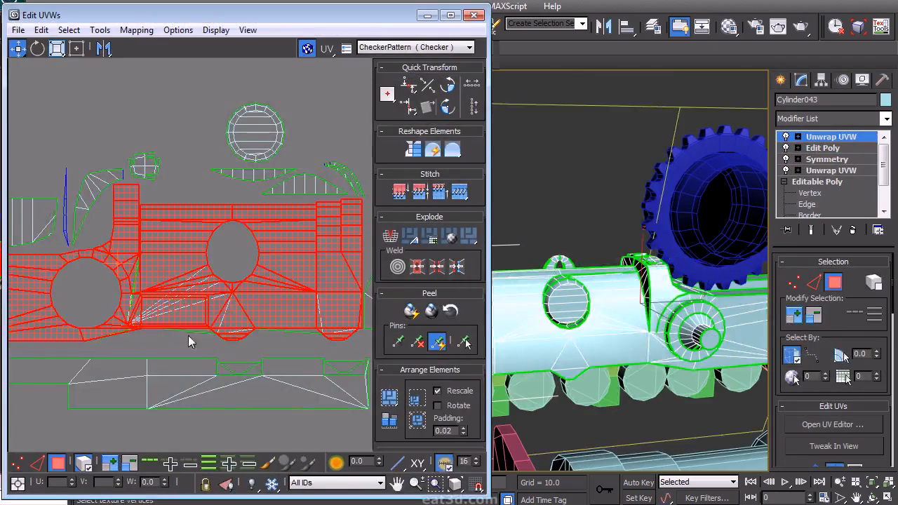
pyautogui.scroll(-3, 211, 334)
pyautogui.keyDown('shift'); pyautogui.moveTo(224, 306); pyautogui.dragTo(224, 160); pyautogui.keyUp('shift')
pyautogui.click(312, 203)
pyautogui.scroll(3, 306, 200)
pyautogui.moveTo(288, 197); pyautogui.dragTo(324, 240, button='middle')
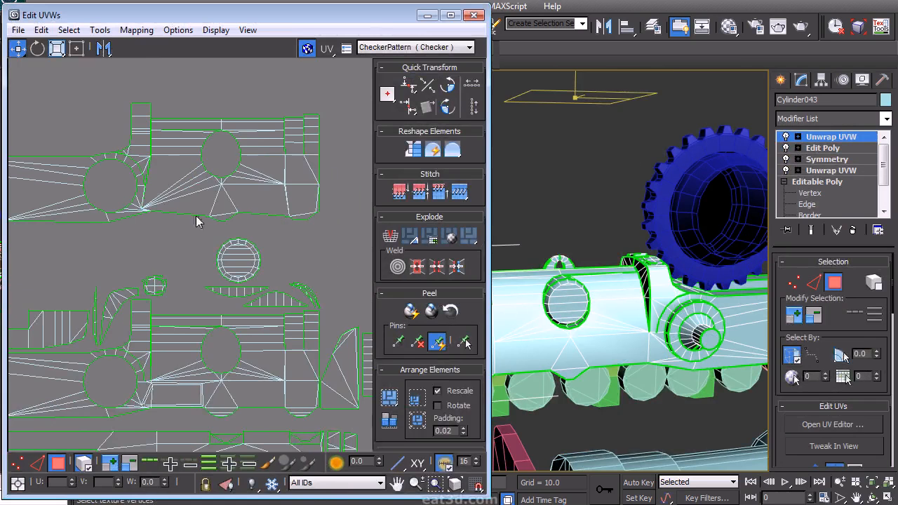
# Select only the flat lower faces of the moved side shell, leaving out the curved upper strip.
pyautogui.moveTo(159, 231); pyautogui.dragTo(178, 213, button='middle')
pyautogui.scroll(-2, 179, 207)
pyautogui.rightClick(125, 211)
pyautogui.click(104, 169)
pyautogui.moveTo(315, 219); pyautogui.dragTo(315, 220)
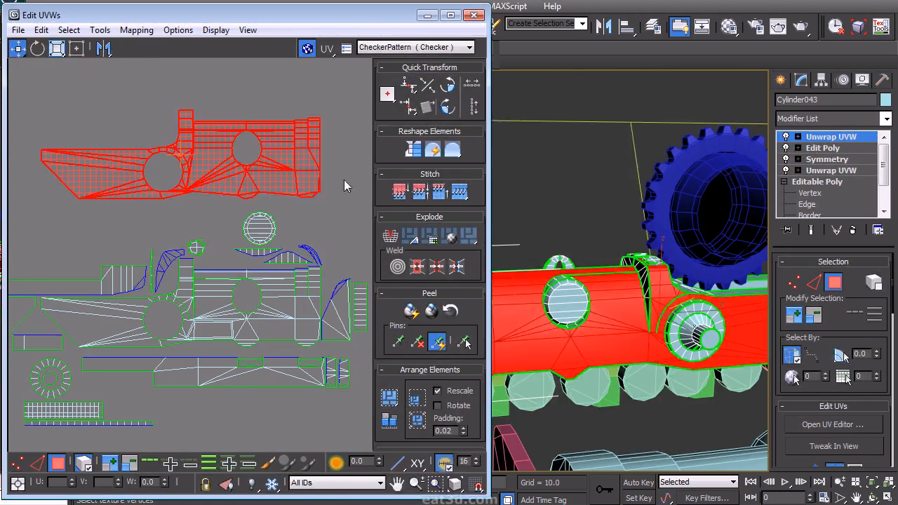
pyautogui.click(335, 215)
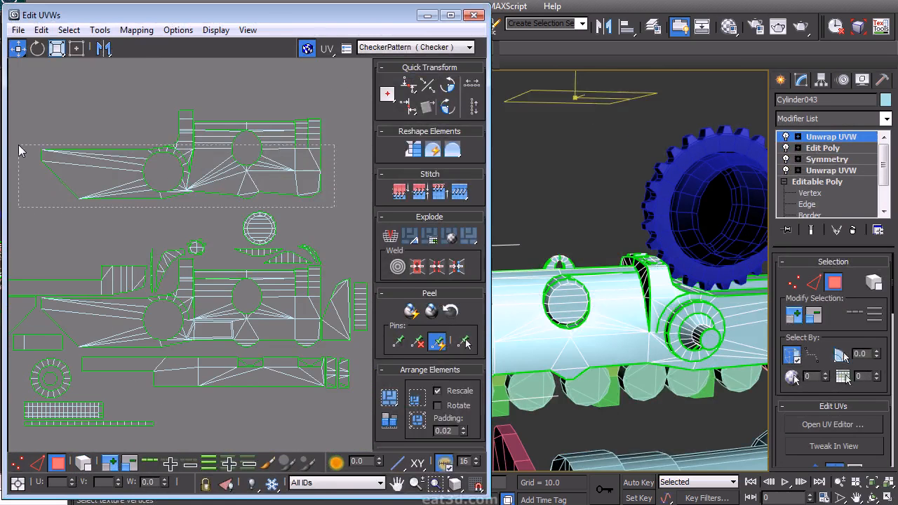
pyautogui.moveTo(17, 143); pyautogui.dragTo(18, 139)
pyautogui.scroll(3, 345, 188)
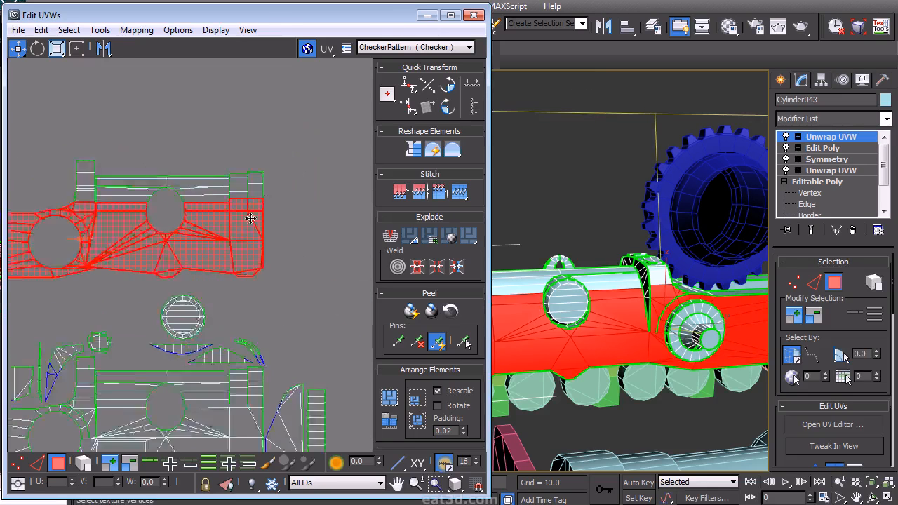
pyautogui.keyDown('alt'); pyautogui.moveTo(109, 218); pyautogui.dragTo(109, 217); pyautogui.keyUp('alt')
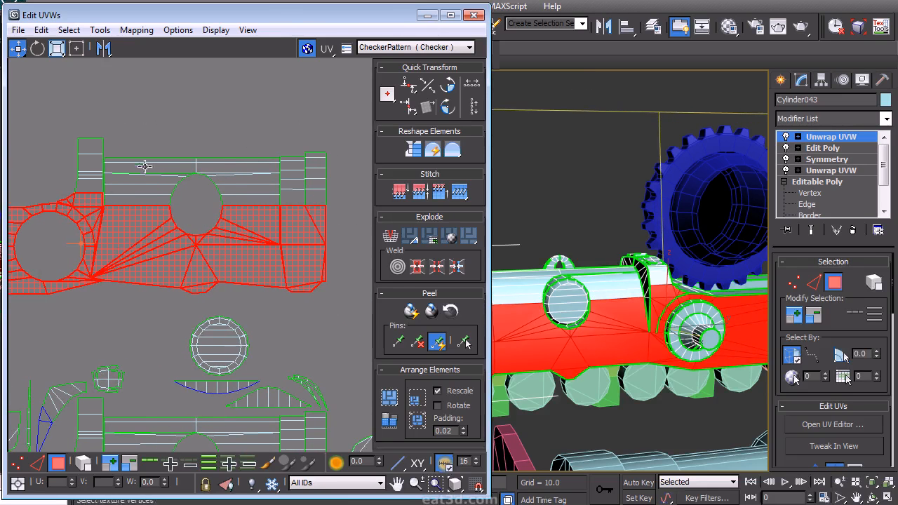
# Apply a planar projection to the selected lower side faces and exit the projection mode.
pyautogui.scroll(-10, 823, 390)
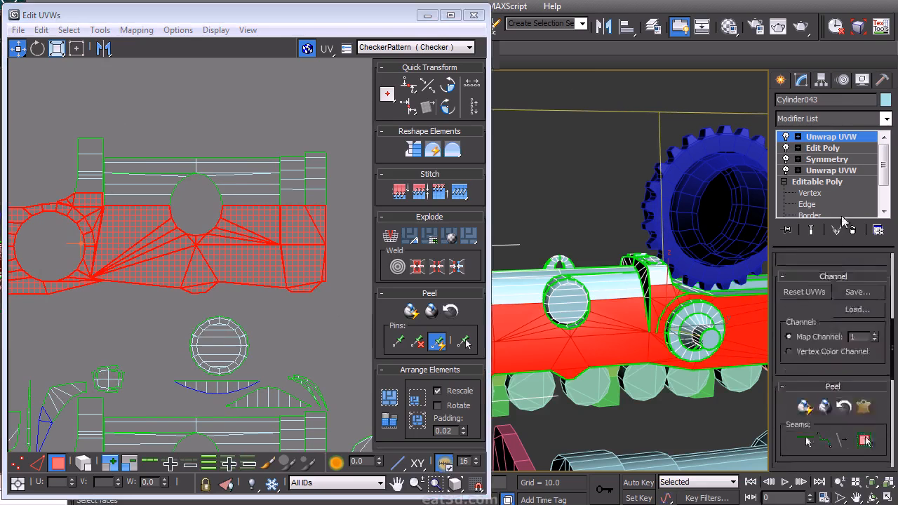
pyautogui.click(807, 291)
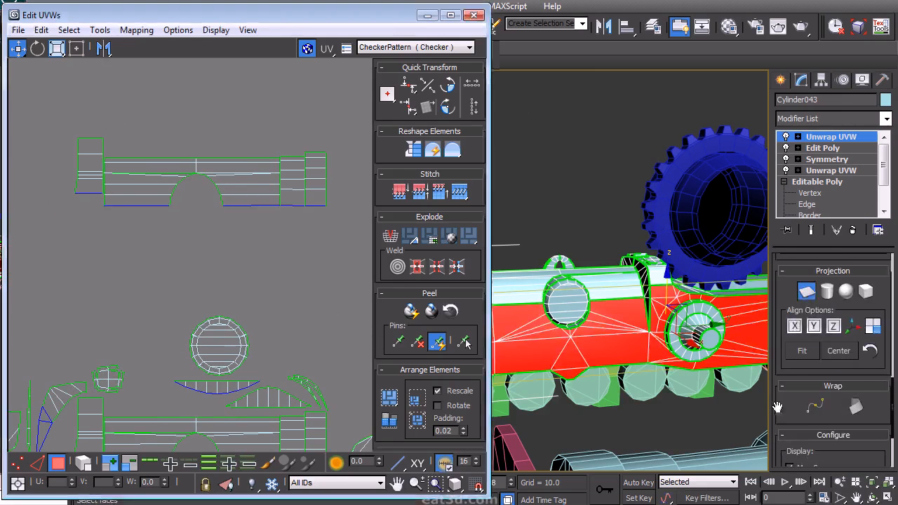
pyautogui.scroll(-3, 799, 444)
pyautogui.scroll(-4, 241, 203)
pyautogui.scroll(-5, 261, 268)
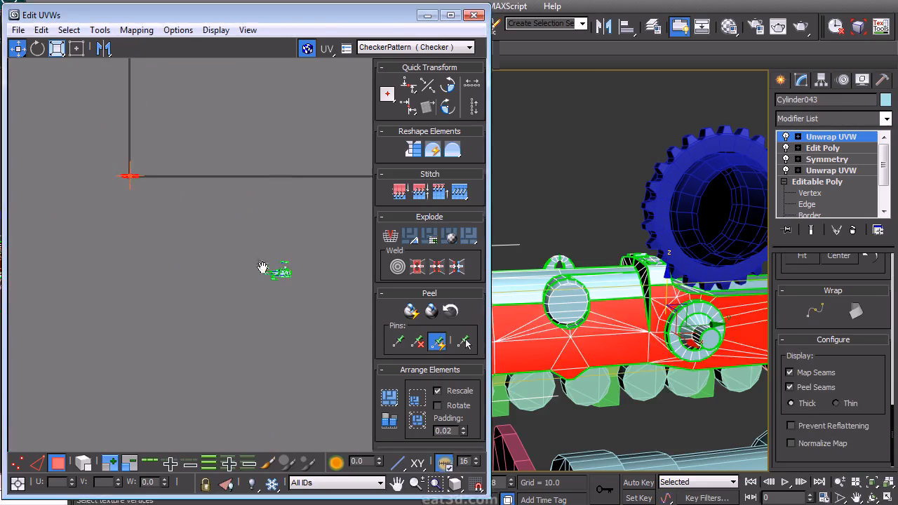
pyautogui.click(76, 49)
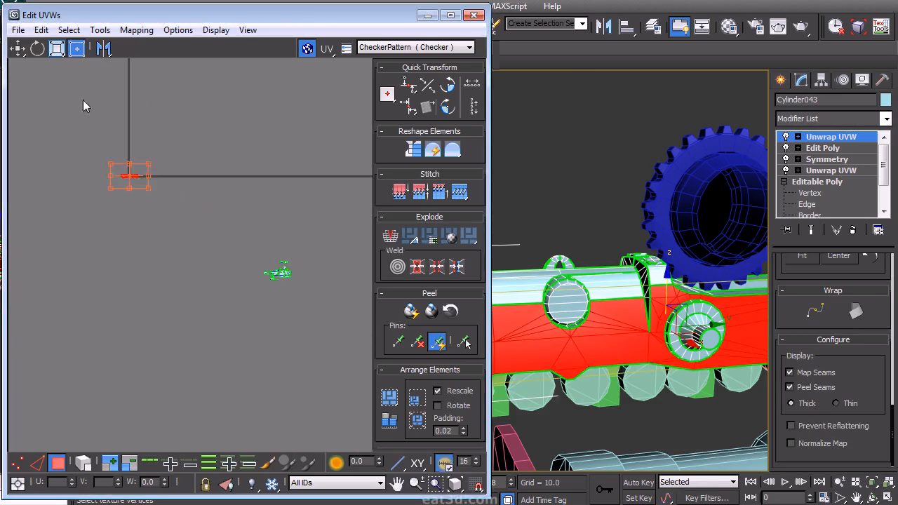
pyautogui.scroll(2, 139, 181)
pyautogui.press('w')
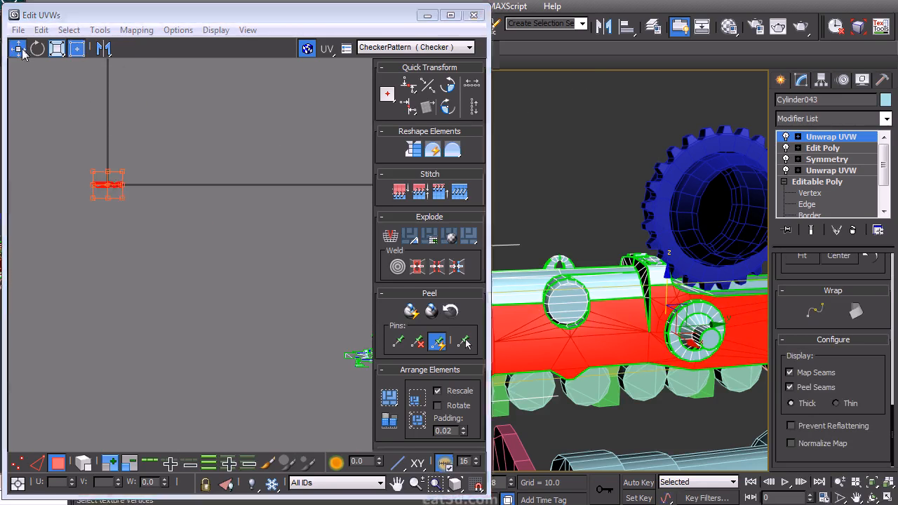
pyautogui.moveTo(70, 215); pyautogui.dragTo(40, 203, button='middle')
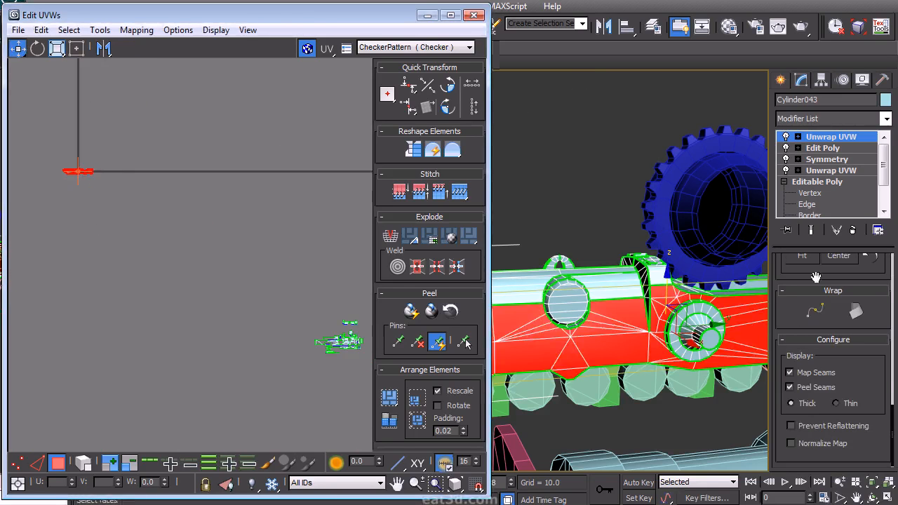
pyautogui.moveTo(778, 307); pyautogui.dragTo(778, 500)
pyautogui.click(806, 388)
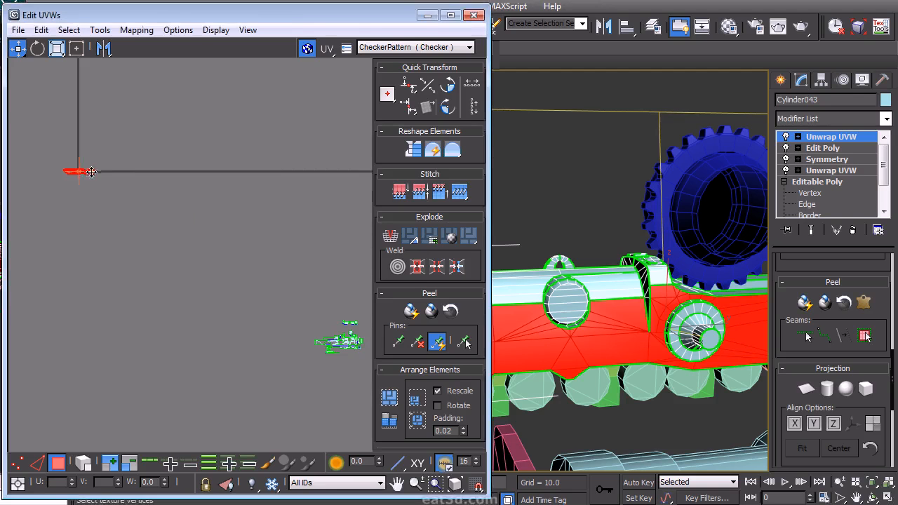
# Move the projected lower side shell back to just below its upper strip.
pyautogui.scroll(5, 290, 323)
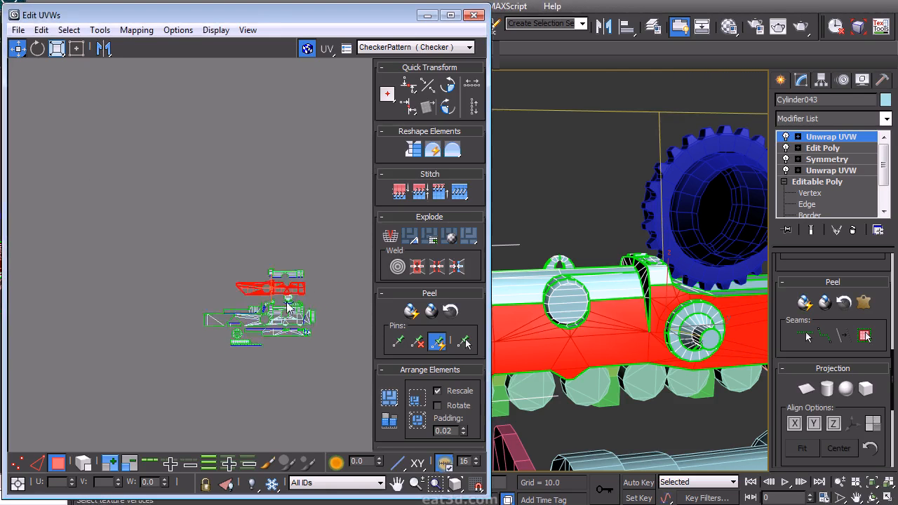
pyautogui.scroll(2, 267, 276)
pyautogui.click(299, 227)
pyautogui.scroll(3, 296, 222)
# Select the border edges between the projected lower shell and the upper strip and join the two pieces.
pyautogui.rightClick(316, 229)
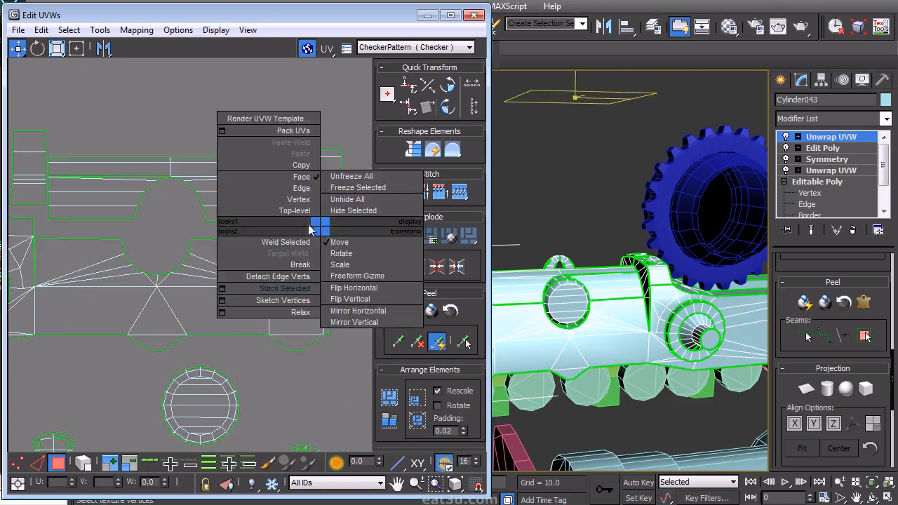
pyautogui.click(305, 189)
pyautogui.click(314, 236)
pyautogui.moveTo(30, 237); pyautogui.dragTo(31, 237)
pyautogui.press('s')
pyautogui.moveTo(199, 238); pyautogui.dragTo(331, 251, button='middle')
pyautogui.moveTo(167, 239); pyautogui.dragTo(168, 235)
pyautogui.scroll(-4, 211, 194)
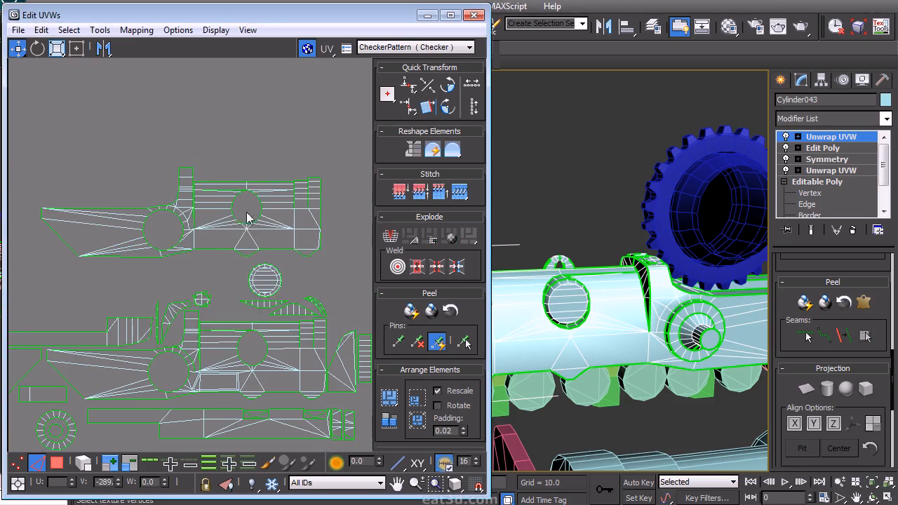
# Move one of the overlapping curved collar shells out of the stack and mirror it horizontally.
pyautogui.rightClick(281, 247)
pyautogui.click(262, 204)
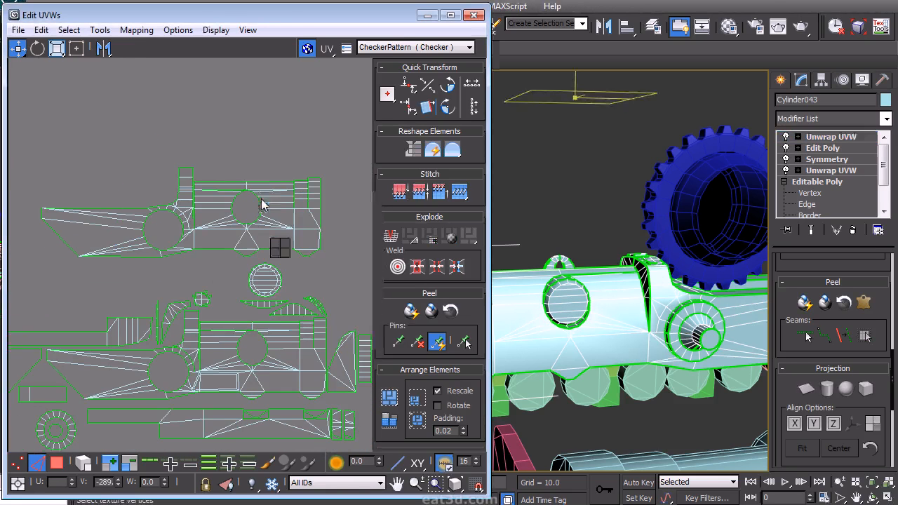
pyautogui.keyDown('alt'); pyautogui.moveTo(582, 292); pyautogui.dragTo(544, 318, button='middle'); pyautogui.keyUp('alt')
pyautogui.scroll(3, 680, 327)
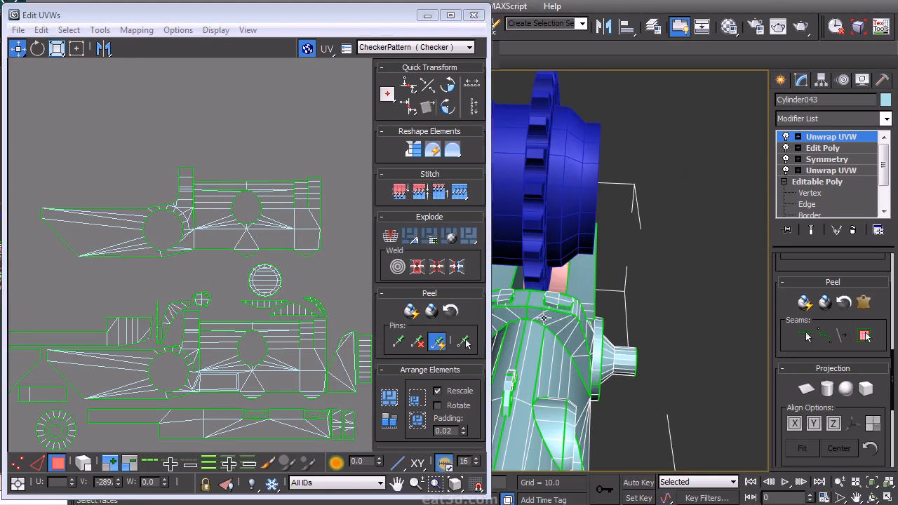
pyautogui.click(83, 464)
pyautogui.moveTo(217, 292); pyautogui.dragTo(231, 279, button='middle')
pyautogui.scroll(4, 197, 284)
pyautogui.click(194, 301)
pyautogui.moveTo(194, 301); pyautogui.dragTo(188, 258)
pyautogui.click(107, 49)
# Switch to edge selection and pick the end edge where the two curved collar shells meet.
pyautogui.click(161, 202)
pyautogui.rightClick(158, 199)
pyautogui.click(148, 164)
pyautogui.moveTo(142, 205); pyautogui.dragTo(121, 236)
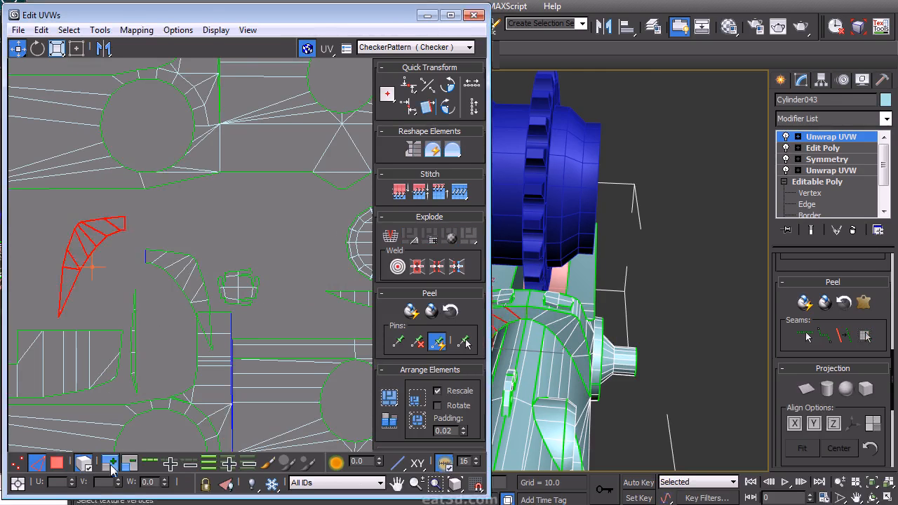
pyautogui.click(131, 214)
pyautogui.moveTo(129, 224); pyautogui.dragTo(233, 235, button='middle')
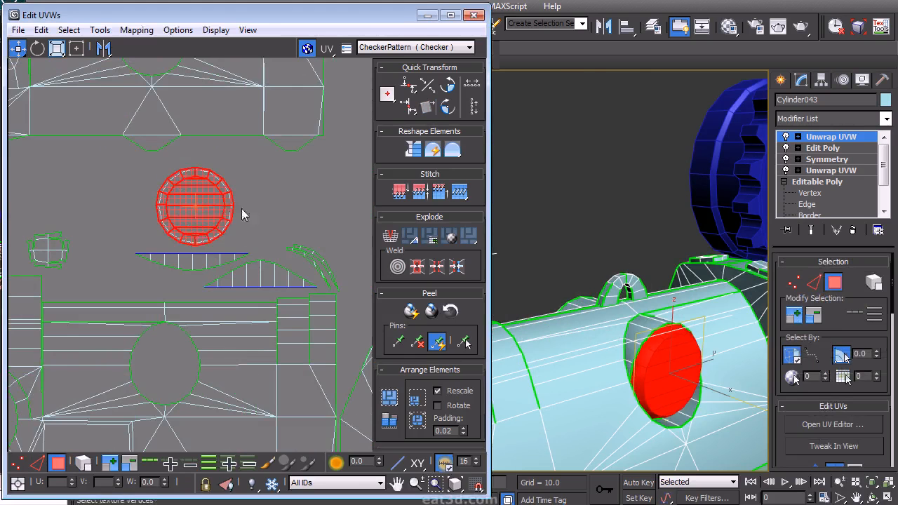
# Move one of the overlapping round cap shells out of the stack and place it above the upper arm shell.
pyautogui.moveTo(243, 214); pyautogui.dragTo(320, 214)
pyautogui.scroll(-3, 295, 299)
pyautogui.moveTo(295, 298); pyautogui.dragTo(227, 139)
# Select one copy of the boss's curved side strips by growing from single faces and move them up beside the upper round cap.
pyautogui.click(637, 324)
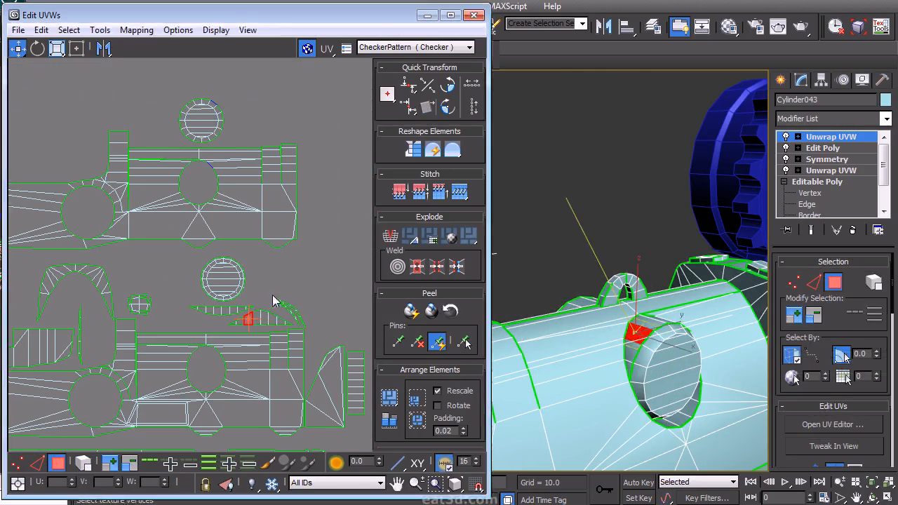
pyautogui.click(109, 464)
pyautogui.moveTo(264, 310); pyautogui.dragTo(239, 121)
pyautogui.click(681, 416)
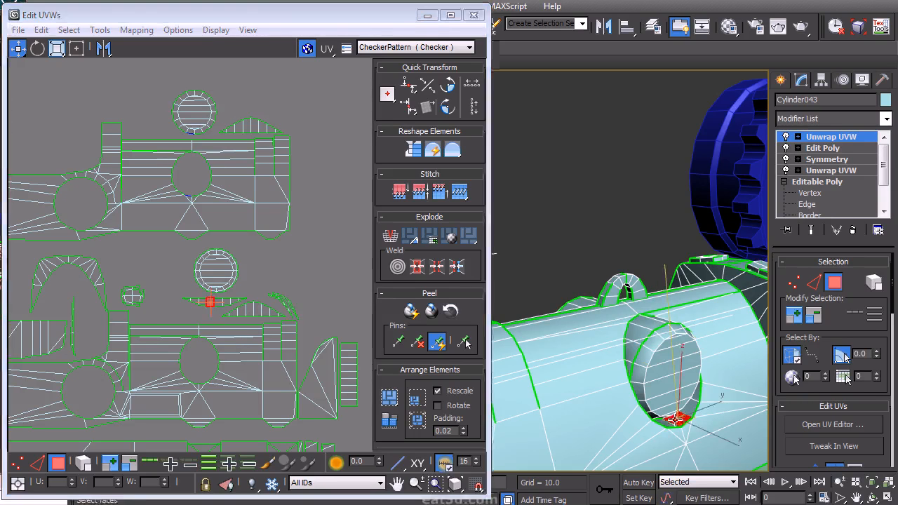
pyautogui.click(109, 464)
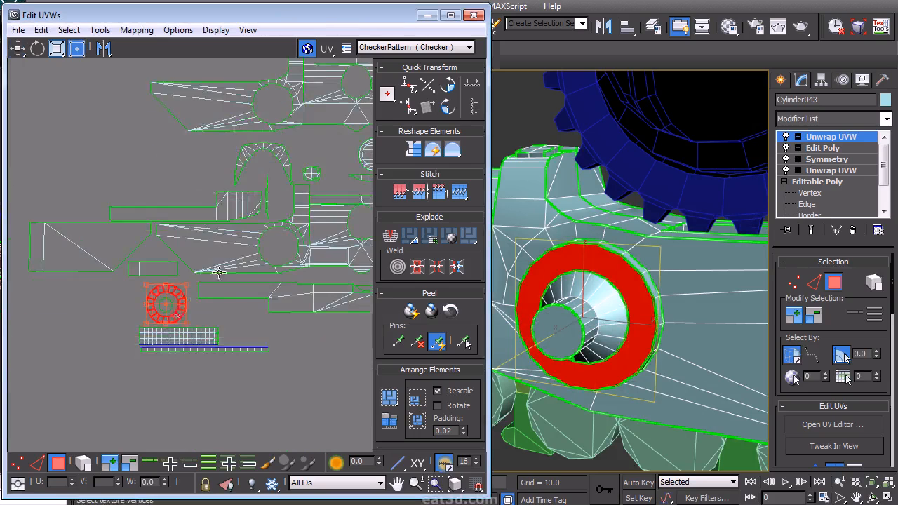
# Move one of the overlapping hub ring shells up beside the hole in the upper arm shell.
pyautogui.moveTo(219, 273); pyautogui.dragTo(202, 342, button='middle')
pyautogui.moveTo(163, 381); pyautogui.dragTo(257, 127)
pyautogui.click(633, 265)
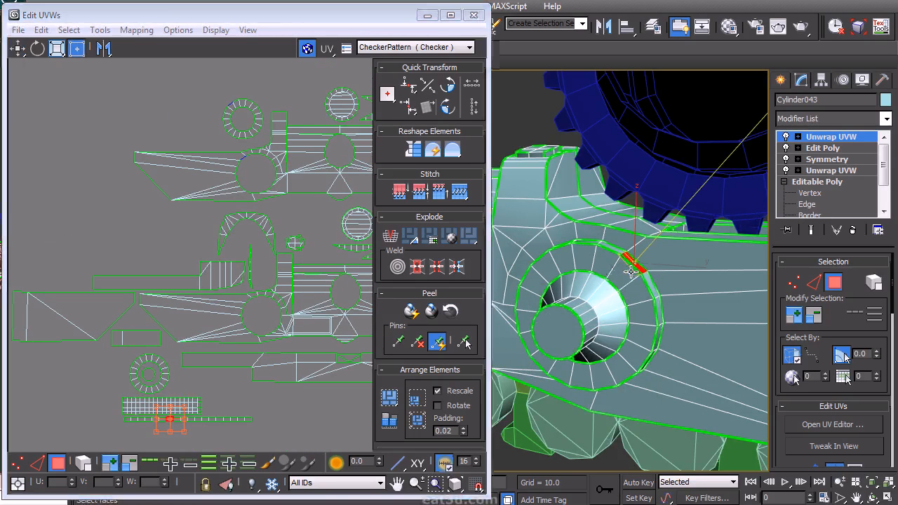
pyautogui.click(167, 466)
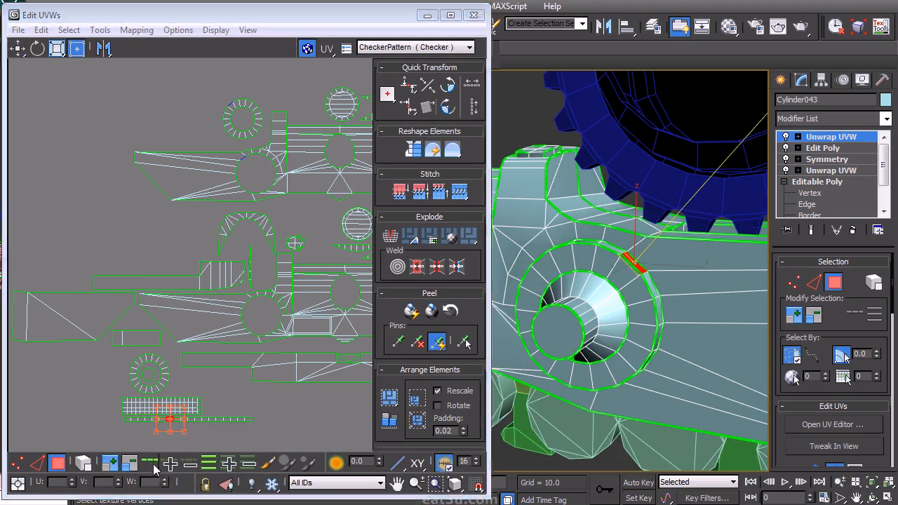
pyautogui.hotkey('ctrl', 'z')
pyautogui.hotkey('ctrl', 'z')
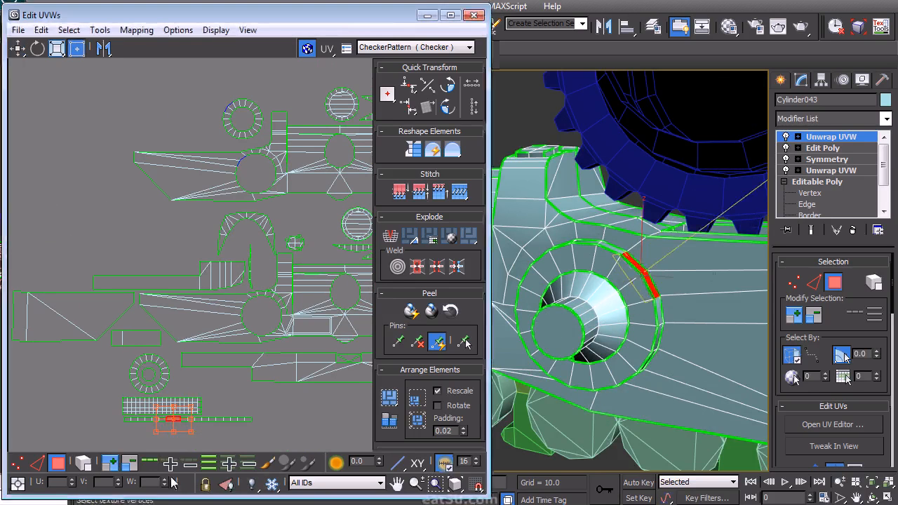
# Select two faces of the hub ring's outer rim, grow them to the full rim strip and move it above the upper ring shell.
pyautogui.click(636, 263)
pyautogui.keyDown('ctrl'); pyautogui.click(652, 285); pyautogui.keyUp('ctrl')
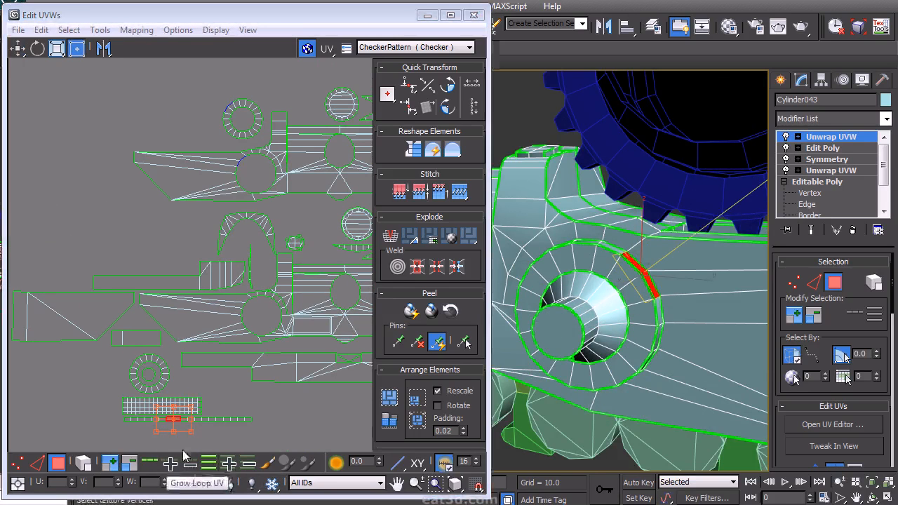
pyautogui.click(113, 466)
pyautogui.click(114, 465)
pyautogui.click(114, 465)
pyautogui.click(114, 465)
pyautogui.click(114, 466)
pyautogui.click(113, 466)
pyautogui.moveTo(210, 418); pyautogui.dragTo(228, 83)
# Grow a selection from one face of the hub's inner cone to its whole strip and move it up beside the upper ring shell.
pyautogui.click(587, 318)
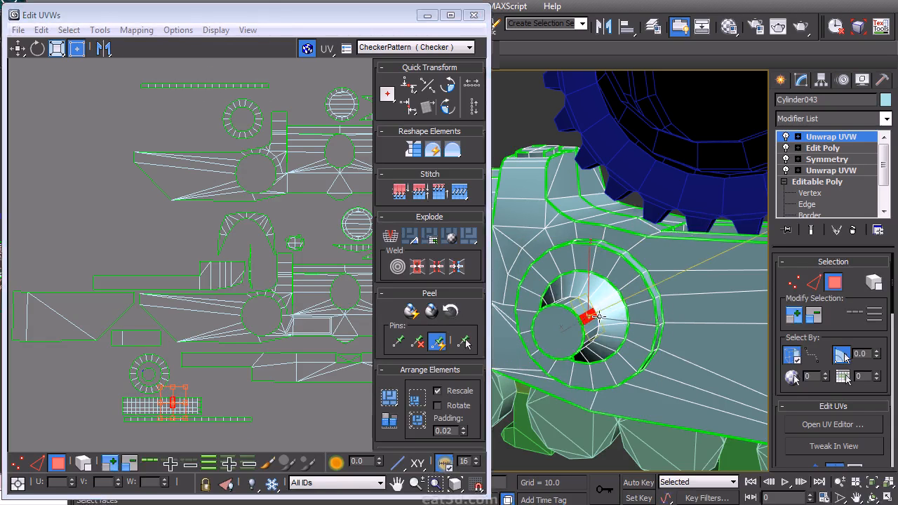
pyautogui.click(112, 464)
pyautogui.click(112, 464)
pyautogui.click(112, 464)
pyautogui.click(113, 464)
pyautogui.click(112, 464)
pyautogui.click(112, 464)
pyautogui.click(112, 464)
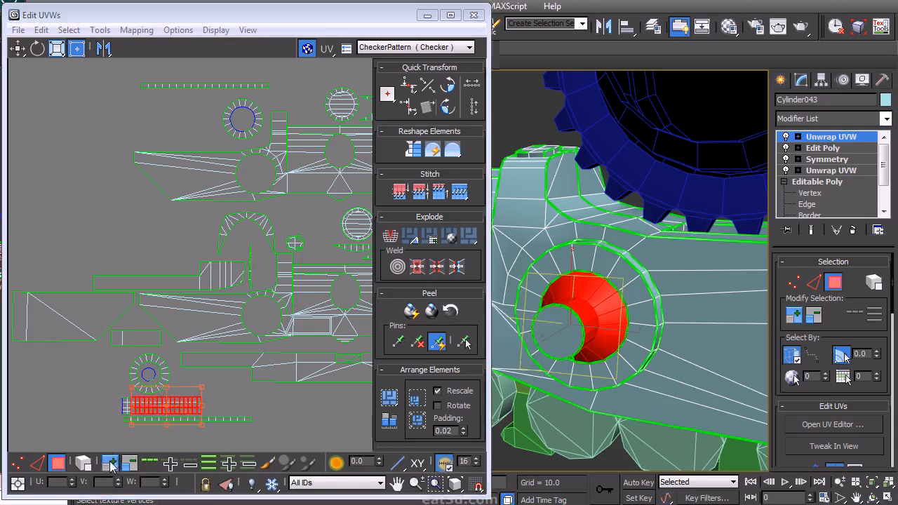
pyautogui.click(112, 464)
pyautogui.keyDown('shift'); pyautogui.moveTo(185, 409); pyautogui.dragTo(220, 114); pyautogui.keyUp('shift')
pyautogui.moveTo(285, 278); pyautogui.dragTo(193, 285, button='middle')
pyautogui.moveTo(245, 293); pyautogui.dragTo(279, 256, button='middle')
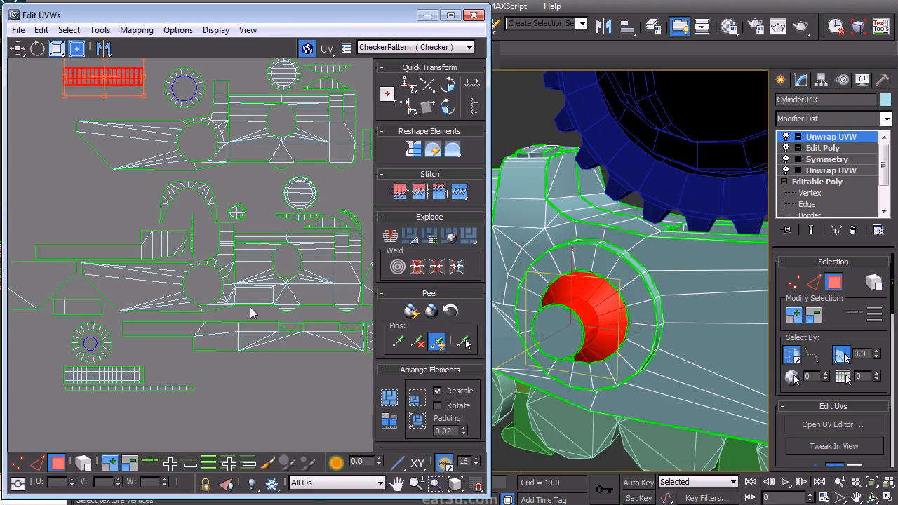
pyautogui.keyDown('alt'); pyautogui.moveTo(645, 280); pyautogui.dragTo(629, 348, button='middle'); pyautogui.keyUp('alt')
pyautogui.click(629, 348)
pyautogui.moveTo(201, 296); pyautogui.dragTo(241, 348, button='middle')
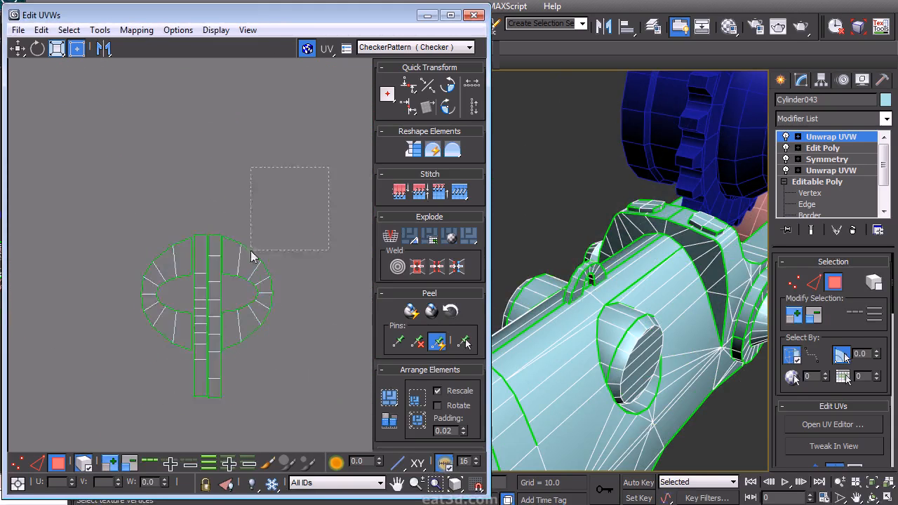
pyautogui.click(247, 254)
pyautogui.click(181, 313)
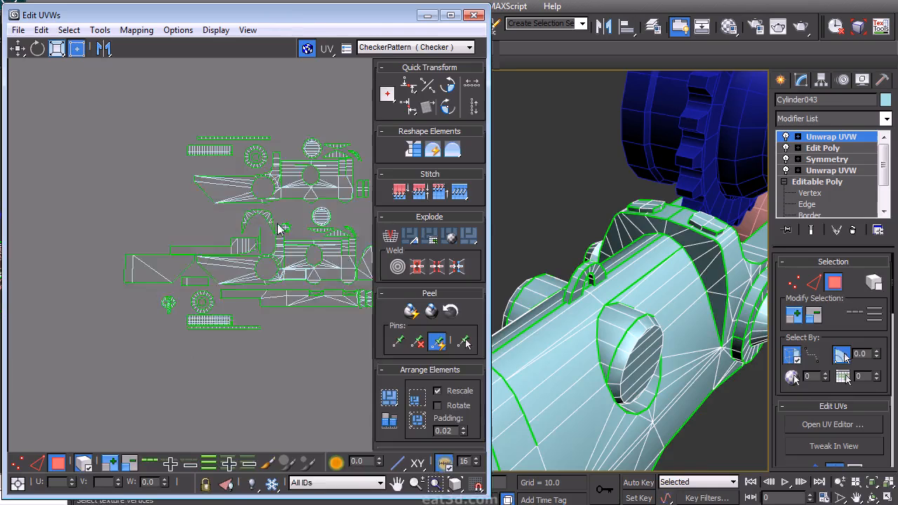
pyautogui.moveTo(273, 226); pyautogui.dragTo(226, 276, button='middle')
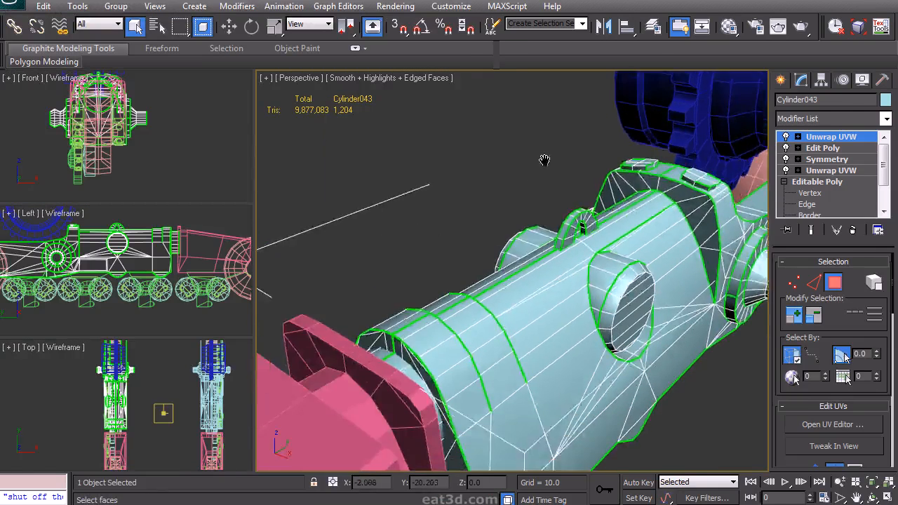
# Collapse the arm's modifier stack down to and including the topmost Unwrap UVW modifier.
pyautogui.keyDown('alt'); pyautogui.moveTo(541, 161); pyautogui.dragTo(604, 169, button='middle'); pyautogui.keyUp('alt')
pyautogui.rightClick(811, 138)
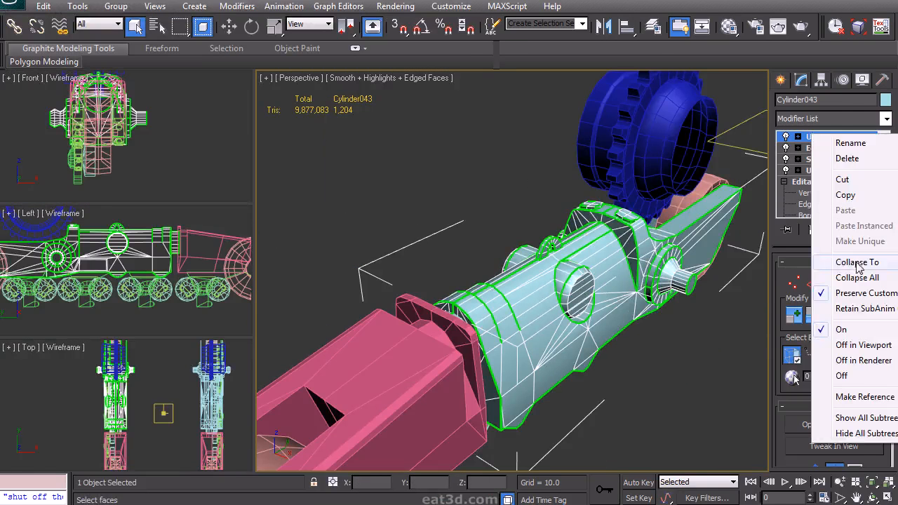
pyautogui.click(858, 262)
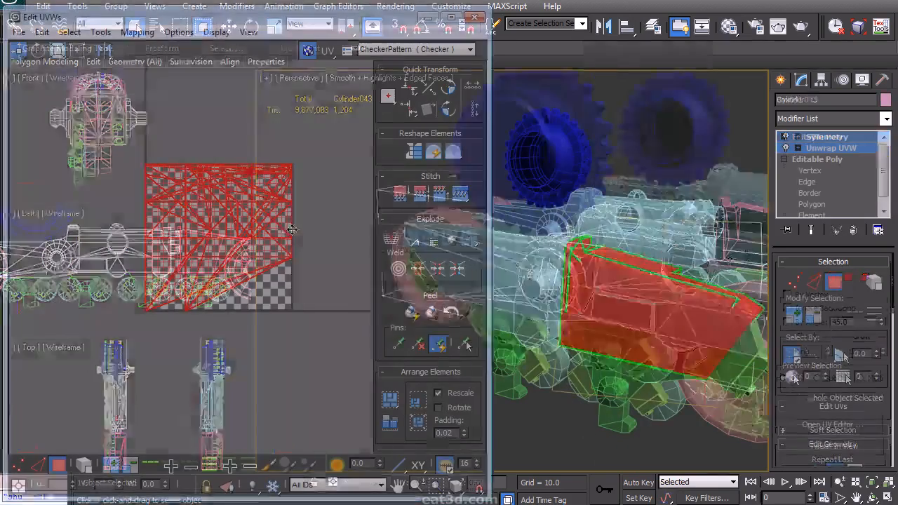
# Apply Flatten Mapping to all selected faces of the Box041 side cover.
pyautogui.click(136, 31)
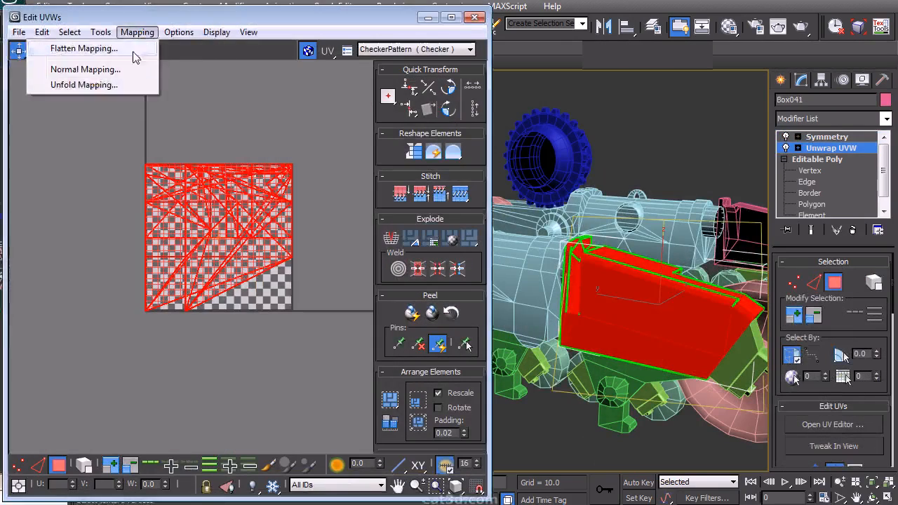
pyautogui.click(84, 48)
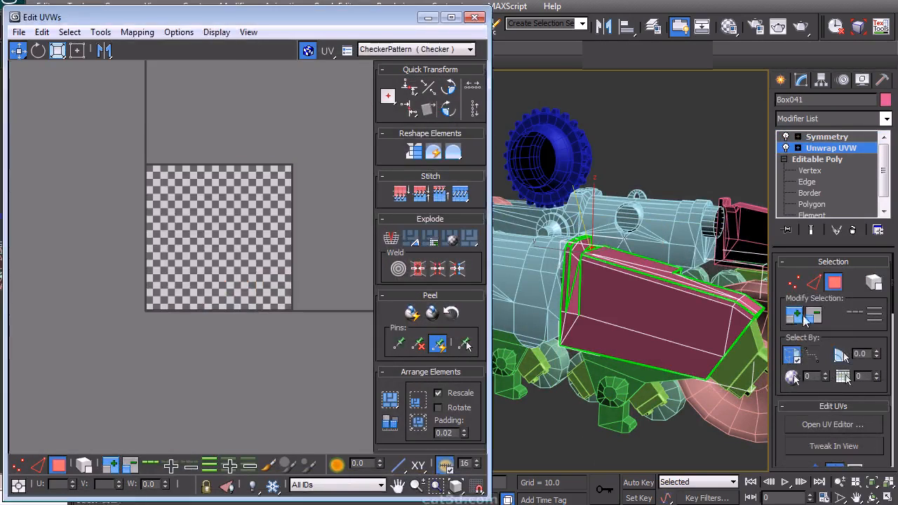
pyautogui.scroll(-8, 806, 360)
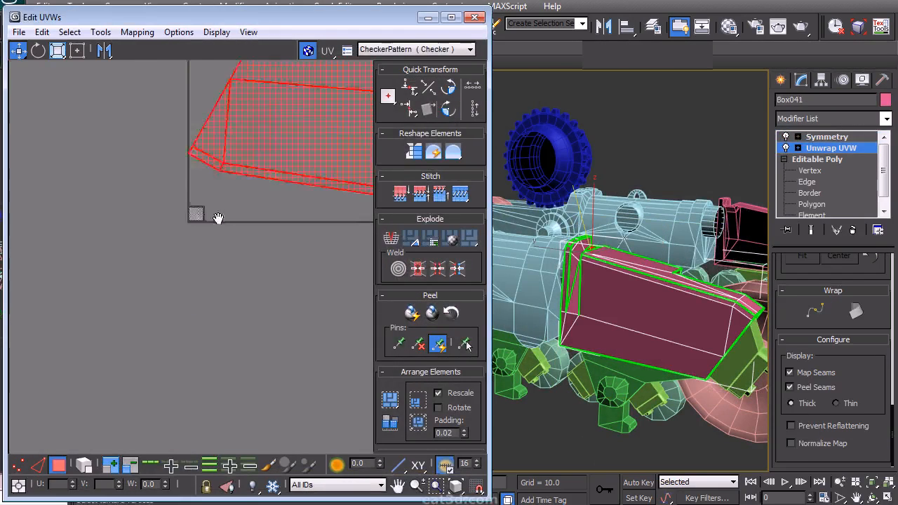
pyautogui.scroll(-5, 257, 260)
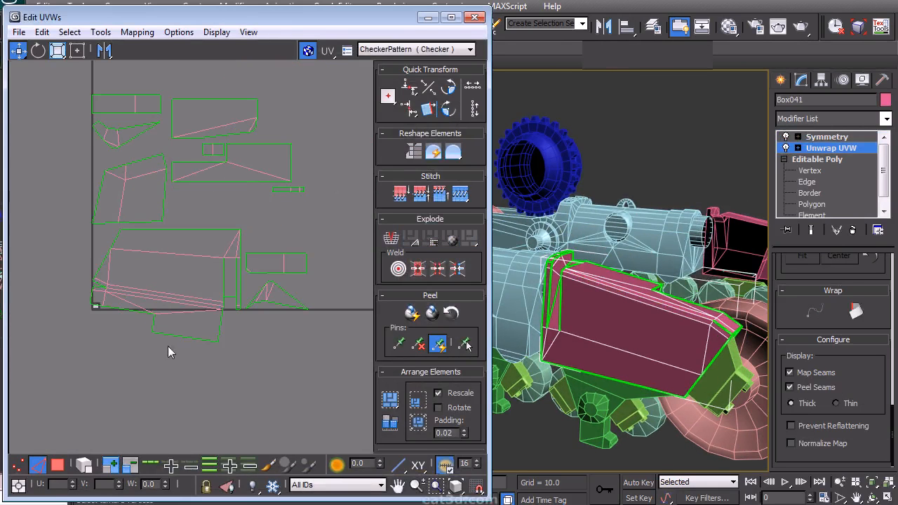
pyautogui.scroll(3, 175, 330)
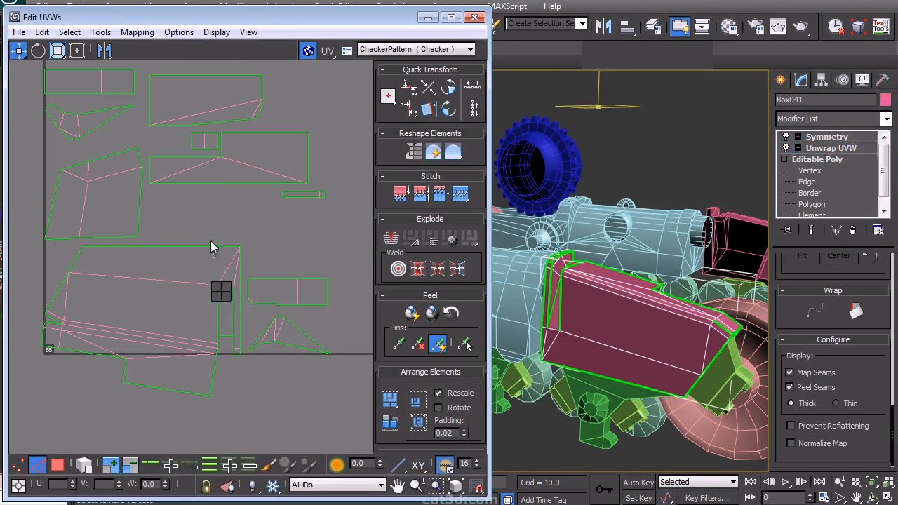
# Unfold the two narrow recessed faces at the cover's end with Walk to closest face and move the resulting strip below the layout.
pyautogui.press('3')
pyautogui.keyDown('alt'); pyautogui.moveTo(590, 322); pyautogui.dragTo(613, 309, button='middle'); pyautogui.keyUp('alt')
pyautogui.scroll(3, 613, 308)
pyautogui.click(587, 332)
pyautogui.keyDown('ctrl'); pyautogui.click(595, 275); pyautogui.keyUp('ctrl')
pyautogui.moveTo(235, 113); pyautogui.dragTo(232, 127, button='middle')
pyautogui.click(139, 33)
pyautogui.click(81, 48)
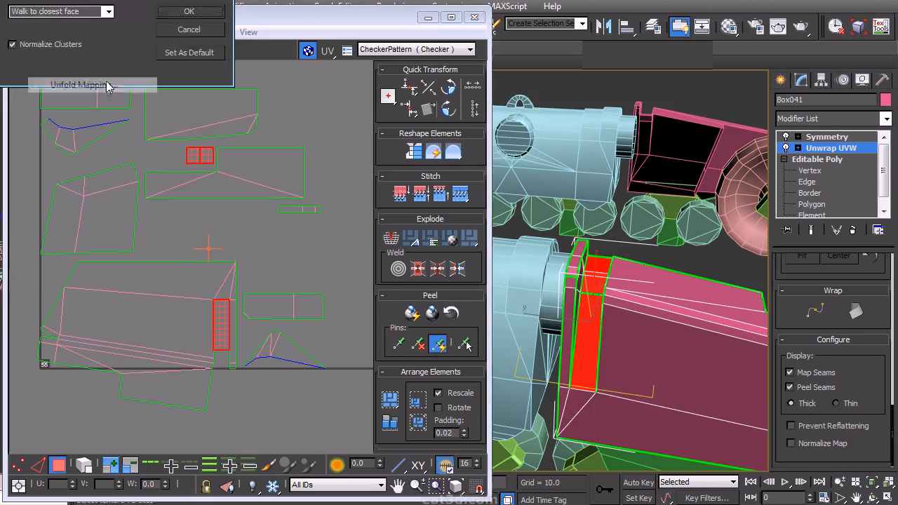
pyautogui.click(191, 46)
pyautogui.moveTo(85, 357); pyautogui.dragTo(281, 412)
# Switch to edge selection, pick the triangular shell's long outer edge and align the shell so that edge is horizontal.
pyautogui.moveTo(304, 324); pyautogui.dragTo(212, 330, button='middle')
pyautogui.rightClick(281, 334)
pyautogui.click(251, 305)
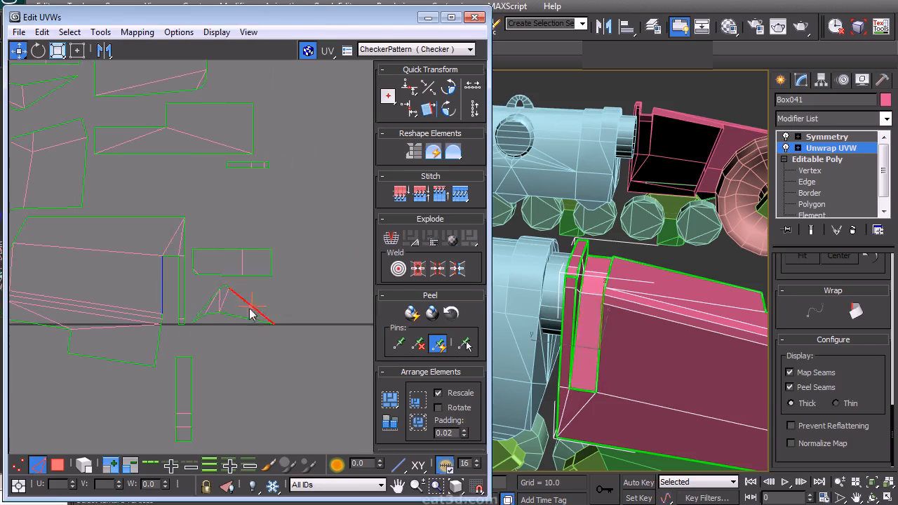
pyautogui.click(150, 199)
pyautogui.moveTo(153, 202); pyautogui.dragTo(274, 264, button='middle')
# Select the vertical edge at the cover's open inner corner and stitch the rectangular panel shell to the adjoining four-sided shell.
pyautogui.keyDown('alt'); pyautogui.moveTo(578, 310); pyautogui.dragTo(479, 331, button='middle'); pyautogui.keyUp('alt')
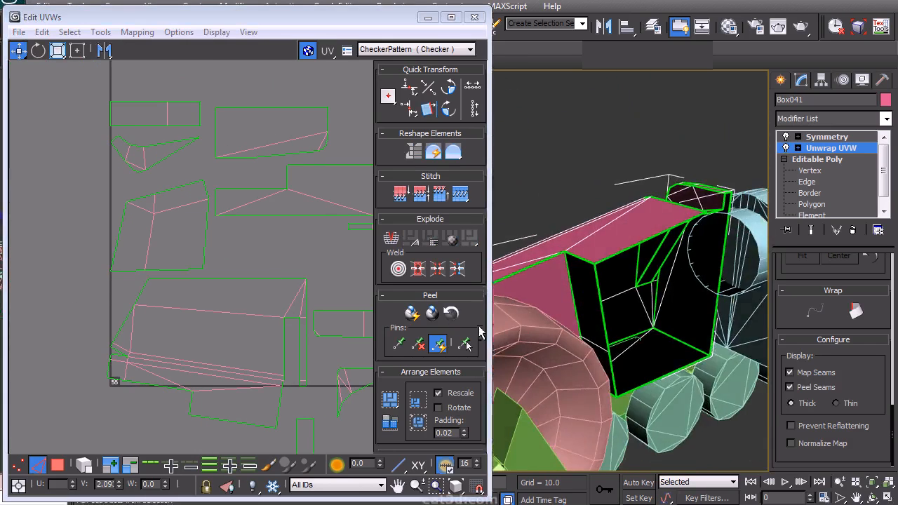
pyautogui.moveTo(92, 195); pyautogui.dragTo(118, 252)
pyautogui.keyDown('alt'); pyautogui.moveTo(611, 308); pyautogui.dragTo(575, 318, button='middle'); pyautogui.keyUp('alt')
pyautogui.moveTo(330, 274); pyautogui.dragTo(286, 278, button='middle')
pyautogui.keyDown('alt'); pyautogui.moveTo(544, 275); pyautogui.dragTo(621, 292, button='middle'); pyautogui.keyUp('alt')
pyautogui.click(747, 276)
pyautogui.keyDown('alt'); pyautogui.moveTo(740, 279); pyautogui.dragTo(361, 312, button='middle'); pyautogui.keyUp('alt')
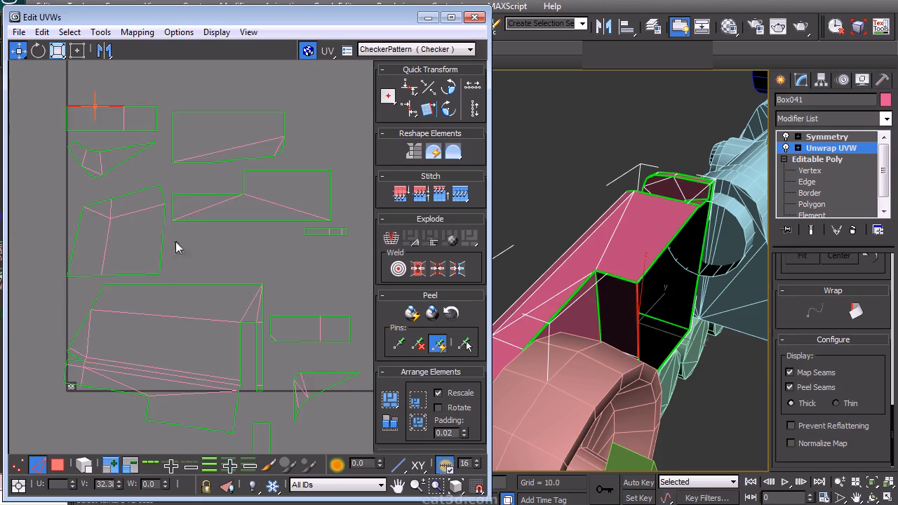
pyautogui.click(600, 302)
pyautogui.moveTo(145, 208); pyautogui.dragTo(183, 256, button='middle')
pyautogui.press('s')
pyautogui.hotkey('ctrl', 'z')
pyautogui.press('s')
# Move the stitched corner panel shell out beside the layout, clear of the horn-shaped shell.
pyautogui.rightClick(110, 230)
pyautogui.click(83, 291)
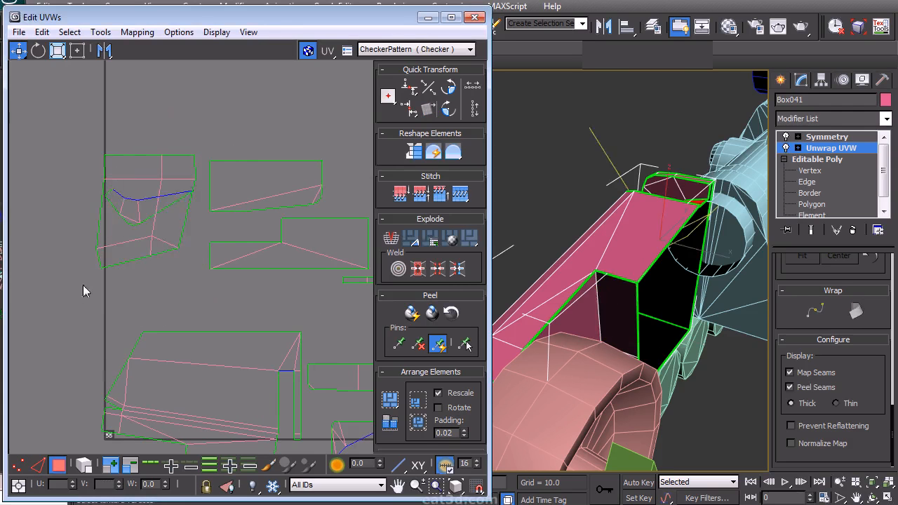
pyautogui.moveTo(158, 239); pyautogui.dragTo(88, 327)
pyautogui.moveTo(89, 324); pyautogui.dragTo(149, 260, button='middle')
pyautogui.moveTo(150, 239); pyautogui.dragTo(143, 288)
pyautogui.click(203, 182)
# Select the horn-shaped shell's long outer edge, align the shell horizontally to it and return to face selection.
pyautogui.rightClick(149, 189)
pyautogui.click(158, 150)
pyautogui.click(222, 146)
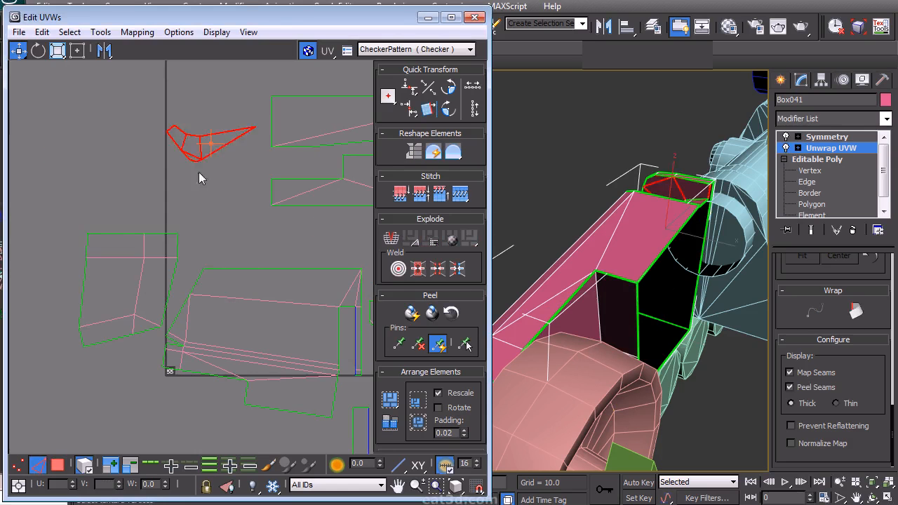
pyautogui.click(85, 466)
pyautogui.click(225, 145)
pyautogui.hotkey('alt', 'a')
pyautogui.rightClick(209, 147)
pyautogui.click(188, 97)
pyautogui.moveTo(161, 83); pyautogui.dragTo(266, 153)
# Select the faces of the cover's end wall, rotate their UV shell 90 degrees and place it beside the main side shell.
pyautogui.moveTo(230, 229); pyautogui.dragTo(113, 216, button='middle')
pyautogui.moveTo(299, 281); pyautogui.dragTo(297, 209, button='middle')
pyautogui.keyDown('alt'); pyautogui.moveTo(635, 271); pyautogui.dragTo(590, 210, button='middle'); pyautogui.keyUp('alt')
pyautogui.keyDown('alt'); pyautogui.moveTo(680, 276); pyautogui.dragTo(506, 343, button='middle'); pyautogui.keyUp('alt')
pyautogui.click(683, 235)
pyautogui.keyDown('alt'); pyautogui.moveTo(730, 210); pyautogui.dragTo(700, 273, button='middle'); pyautogui.keyUp('alt')
pyautogui.moveTo(781, 312); pyautogui.dragTo(772, 491)
pyautogui.keyDown('ctrl'); pyautogui.click(670, 210); pyautogui.keyUp('ctrl')
pyautogui.moveTo(171, 135); pyautogui.dragTo(171, 186, button='middle')
pyautogui.moveTo(193, 119); pyautogui.dragTo(280, 259)
pyautogui.click(448, 109)
pyautogui.moveTo(305, 236); pyautogui.dragTo(224, 166, button='middle')
pyautogui.moveTo(209, 198); pyautogui.dragTo(188, 260)
# Enable whole-element selection and move the notched rectangular shell and the triangular shell clear of the end wall's shell.
pyautogui.click(86, 463)
pyautogui.moveTo(242, 237); pyautogui.dragTo(347, 224)
pyautogui.moveTo(233, 292); pyautogui.dragTo(287, 319)
# Rotate the notched rectangular shell 90 degrees and place it next to the main side shell's slanted end.
pyautogui.click(313, 223)
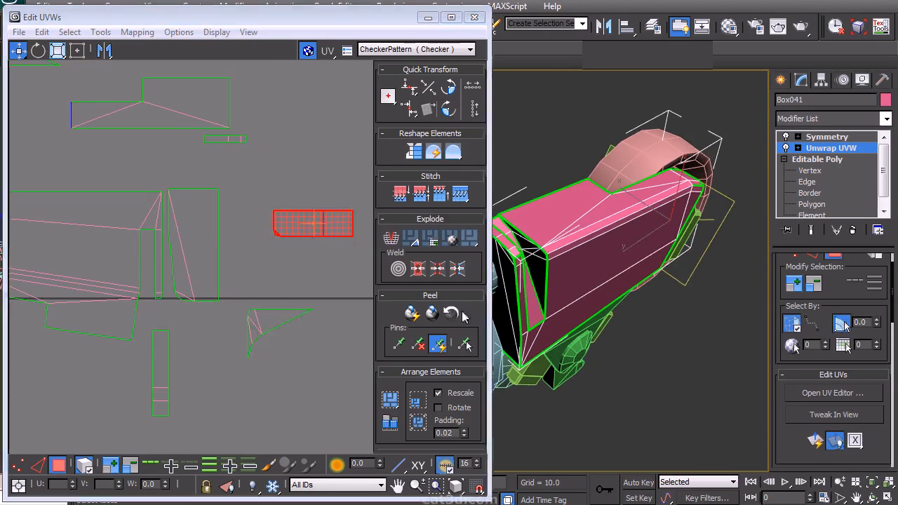
pyautogui.moveTo(62, 292); pyautogui.dragTo(214, 301, button='middle')
pyautogui.moveTo(330, 223); pyautogui.dragTo(168, 250, button='middle')
pyautogui.moveTo(295, 250); pyautogui.dragTo(25, 253)
pyautogui.moveTo(107, 266); pyautogui.dragTo(376, 254, button='middle')
pyautogui.click(449, 88)
pyautogui.moveTo(305, 263); pyautogui.dragTo(205, 266)
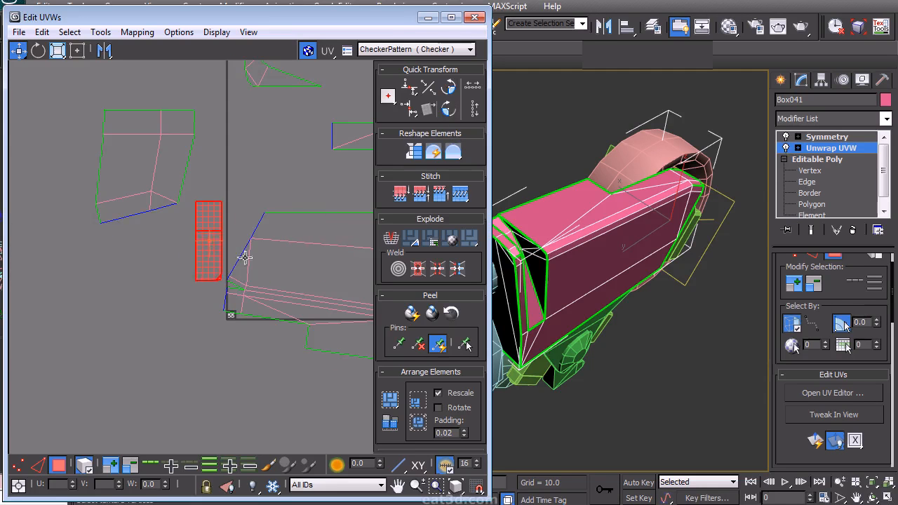
# Place the triangular shell beside the end wall's shell and the horn-shaped shell directly beneath it.
pyautogui.moveTo(325, 271); pyautogui.dragTo(76, 261, button='middle')
pyautogui.moveTo(290, 336); pyautogui.dragTo(259, 215)
pyautogui.moveTo(215, 236); pyautogui.dragTo(271, 300, button='middle')
pyautogui.moveTo(79, 134); pyautogui.dragTo(321, 352)
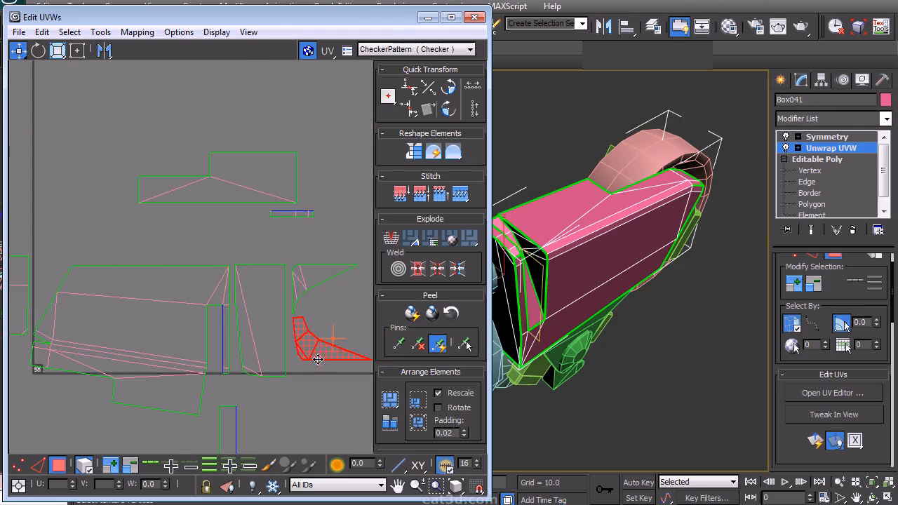
pyautogui.moveTo(326, 336); pyautogui.dragTo(350, 338, button='middle')
pyautogui.moveTo(285, 209); pyautogui.dragTo(284, 209)
# Select the unfolded narrow strip below the layout and move it to the far side of the triangular and horn-shaped shells.
pyautogui.moveTo(546, 259); pyautogui.dragTo(594, 271, button='middle')
pyautogui.moveTo(314, 330); pyautogui.dragTo(248, 239, button='middle')
pyautogui.moveTo(224, 414); pyautogui.dragTo(158, 310)
pyautogui.moveTo(188, 360); pyautogui.dragTo(339, 219)
# Switch to edges without element selection, pick the narrow end strip's lower edge and stitch the small separate strip onto it.
pyautogui.rightClick(200, 291)
pyautogui.click(181, 258)
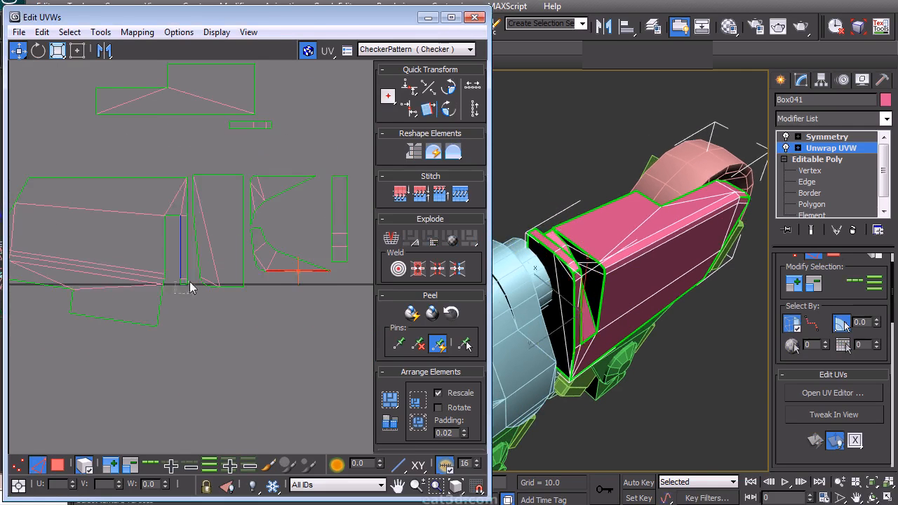
pyautogui.click(186, 281)
pyautogui.click(87, 466)
pyautogui.click(180, 288)
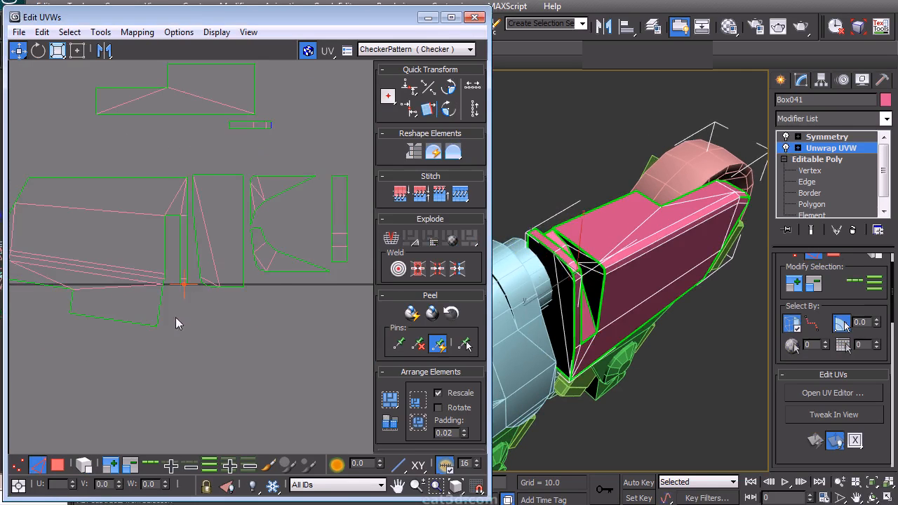
pyautogui.press('s')
pyautogui.moveTo(214, 204); pyautogui.dragTo(246, 250, button='middle')
# Switch to face selection and nudge the end wall's shell closer to the extended narrow strip.
pyautogui.rightClick(233, 208)
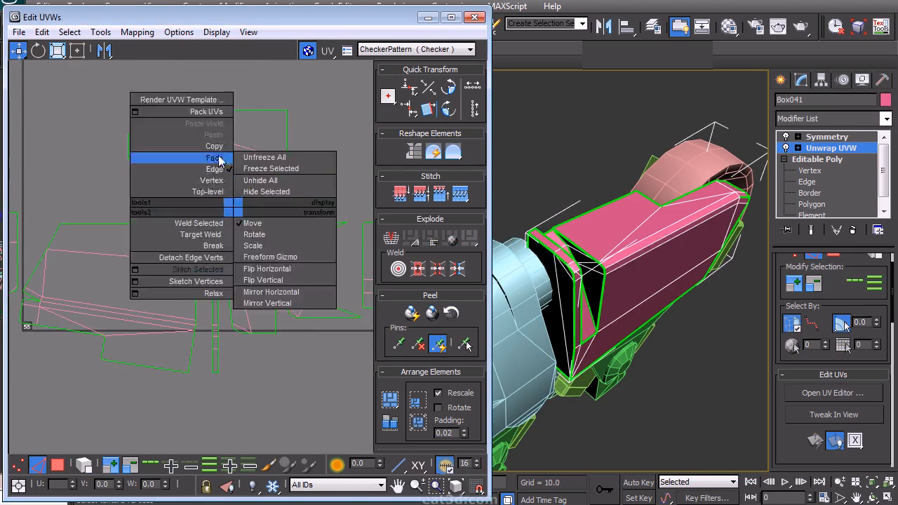
pyautogui.click(220, 161)
pyautogui.click(246, 309)
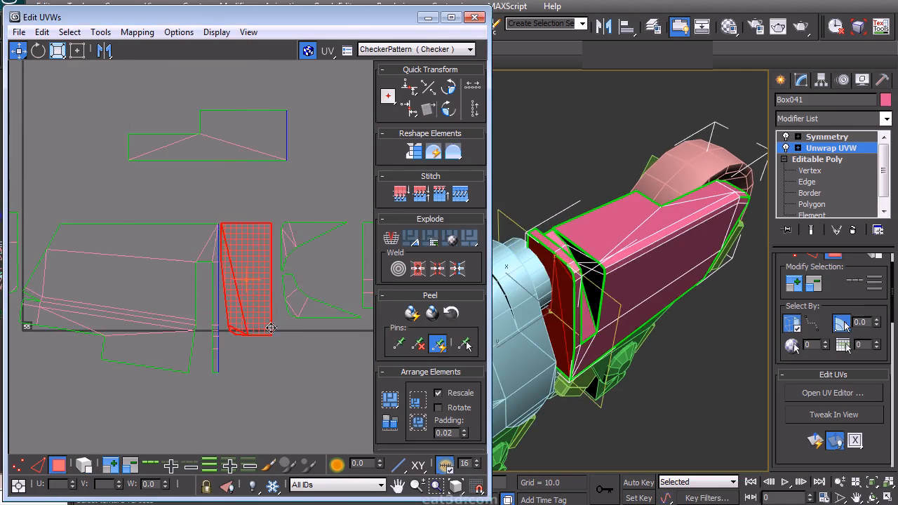
pyautogui.click(290, 342)
pyautogui.moveTo(283, 316); pyautogui.dragTo(349, 327, button='middle')
pyautogui.moveTo(229, 323); pyautogui.dragTo(195, 368, button='middle')
# Move the stepped shell down so it sits along the main side shell's upper edge.
pyautogui.click(295, 191)
pyautogui.moveTo(296, 200); pyautogui.dragTo(229, 262)
pyautogui.moveTo(16, 275); pyautogui.dragTo(145, 247, button='middle')
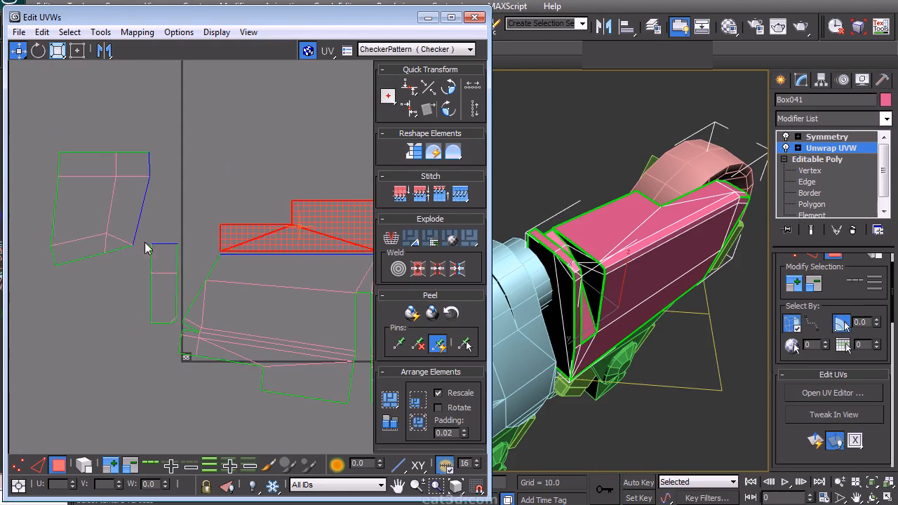
# Move the stitched corner panel shell to just above the stepped shell and select the main side shell.
pyautogui.moveTo(141, 141); pyautogui.dragTo(156, 138)
pyautogui.moveTo(119, 193); pyautogui.dragTo(257, 147)
pyautogui.scroll(-3, 231, 195)
pyautogui.moveTo(290, 190); pyautogui.dragTo(192, 226, button='middle')
pyautogui.click(252, 279)
pyautogui.click(236, 257)
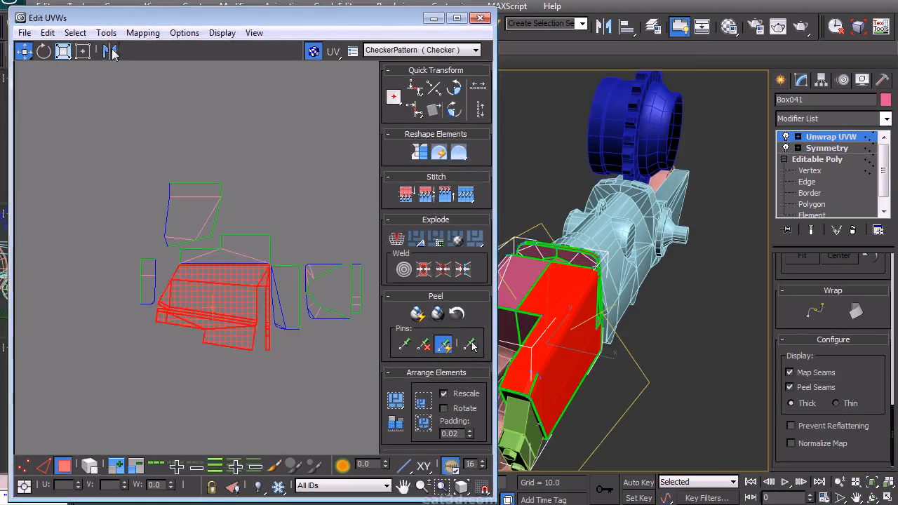
# Flip the selected main side shell vertically, move it down below its mirrored counterpart and deselect it.
pyautogui.click(439, 151)
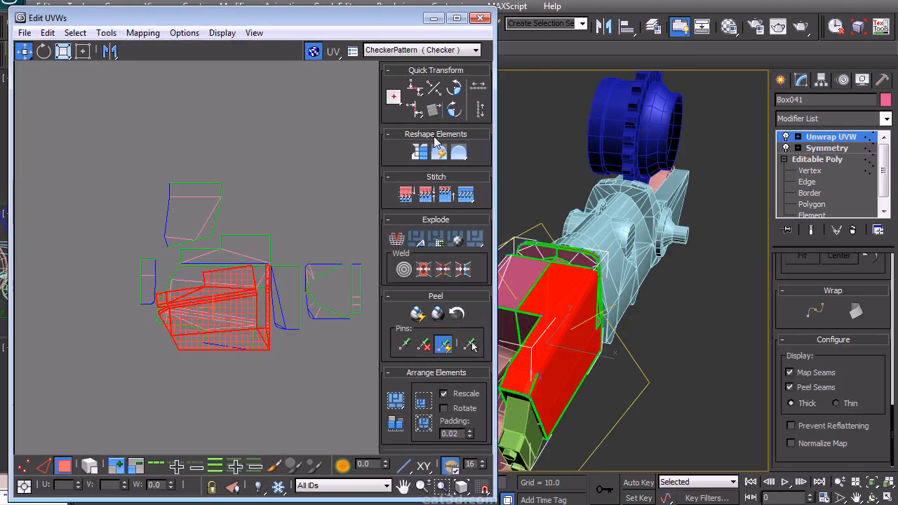
pyautogui.moveTo(243, 289); pyautogui.dragTo(244, 375)
pyautogui.click(312, 347)
# Select the narrow strip above the curved end wall and stitch its two overlapping halves into one long strip.
pyautogui.moveTo(602, 308); pyautogui.dragTo(553, 293, button='middle')
pyautogui.scroll(3, 595, 307)
pyautogui.moveTo(368, 280); pyautogui.dragTo(352, 272, button='middle')
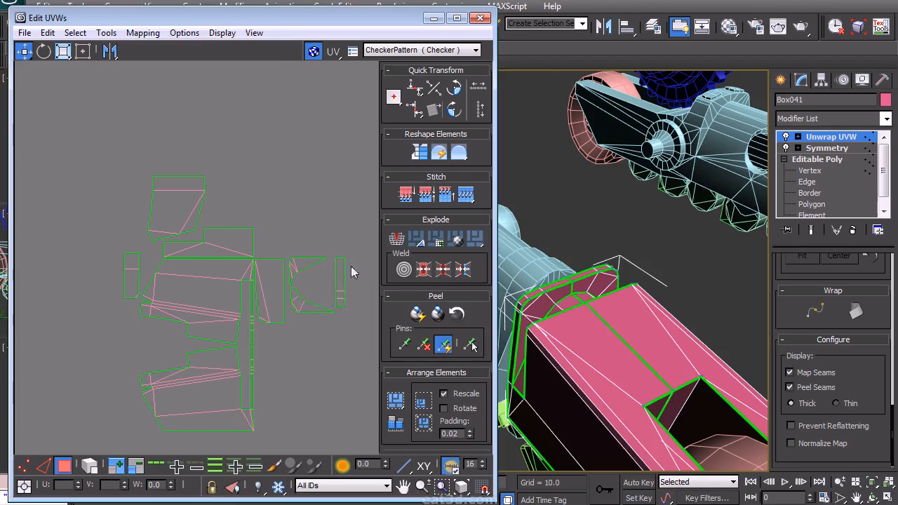
pyautogui.click(582, 297)
pyautogui.click(116, 466)
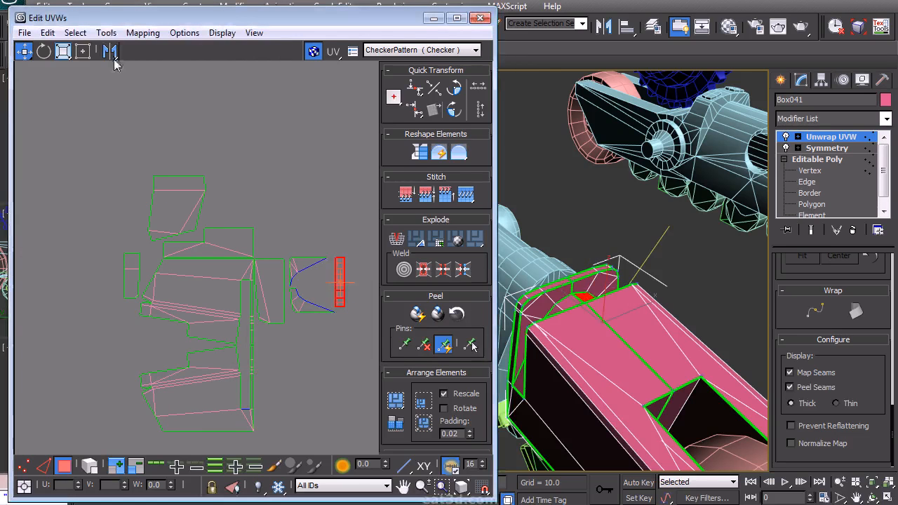
pyautogui.rightClick(353, 310)
pyautogui.click(320, 274)
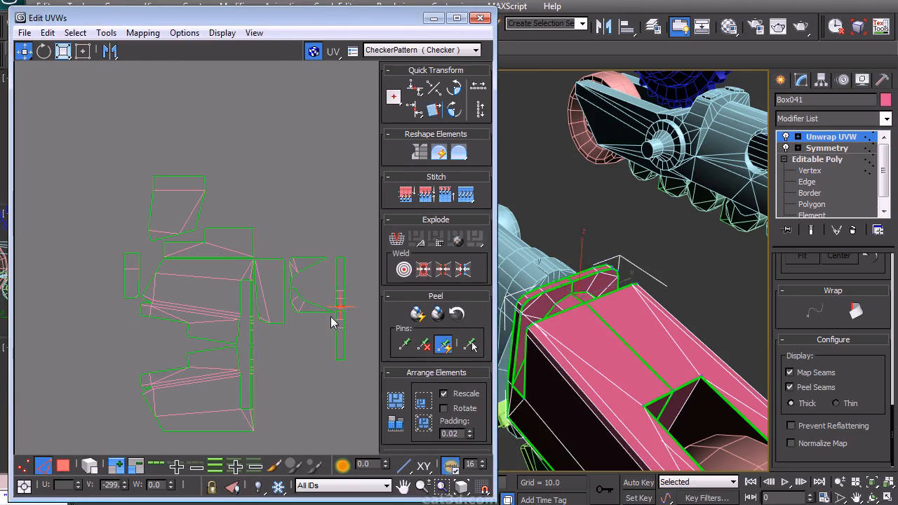
# Switch to face selection and pick the curved lip's faces around the cover's end on the model.
pyautogui.keyDown('alt'); pyautogui.moveTo(607, 276); pyautogui.dragTo(617, 217, button='middle'); pyautogui.keyUp('alt')
pyautogui.rightClick(588, 219)
pyautogui.click(579, 175)
pyautogui.keyDown('alt'); pyautogui.moveTo(618, 266); pyautogui.dragTo(634, 300, button='middle'); pyautogui.keyUp('alt')
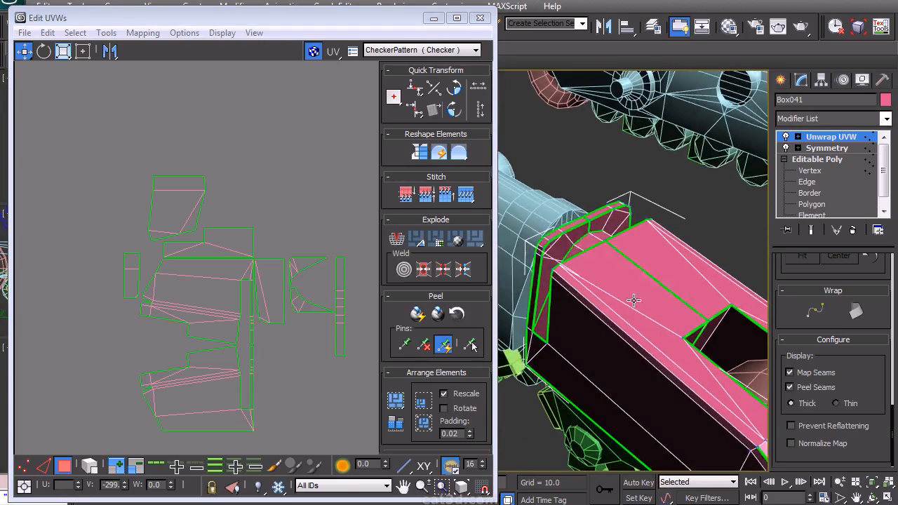
pyautogui.keyDown('ctrl'); pyautogui.click(562, 243); pyautogui.keyUp('ctrl')
pyautogui.keyDown('ctrl'); pyautogui.click(547, 274); pyautogui.keyUp('ctrl')
pyautogui.keyDown('ctrl'); pyautogui.click(598, 228); pyautogui.keyUp('ctrl')
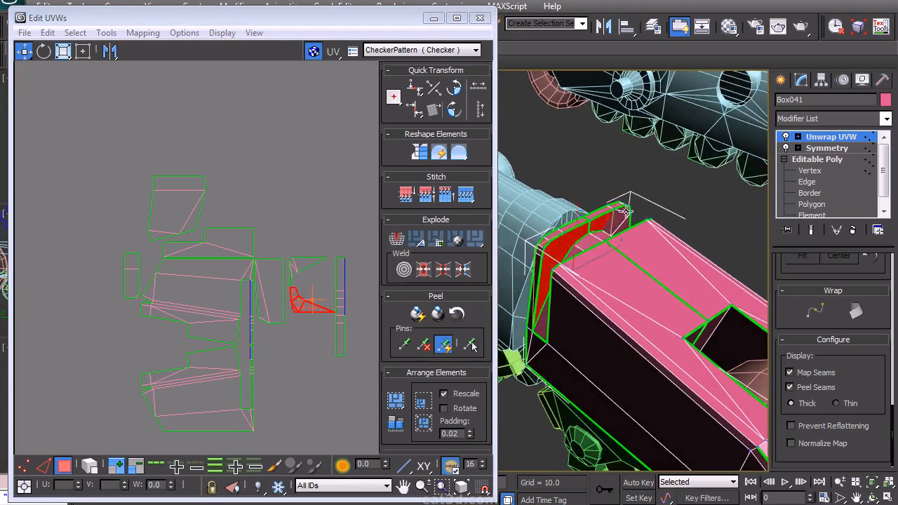
# Select the other half of the curved lip as an element, flip it vertically and move it above the remaining half.
pyautogui.keyDown('alt'); pyautogui.moveTo(653, 243); pyautogui.dragTo(641, 316, button='middle'); pyautogui.keyUp('alt')
pyautogui.moveTo(284, 340); pyautogui.dragTo(244, 309, button='middle')
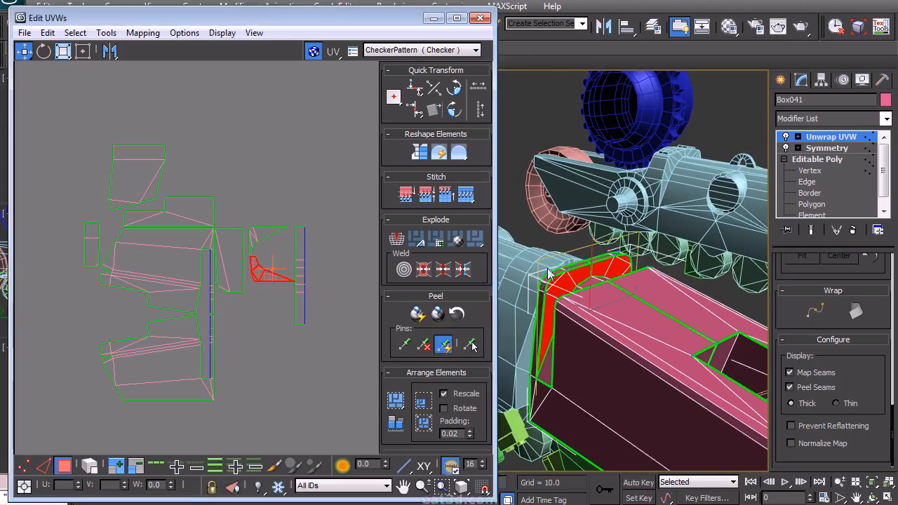
pyautogui.click(601, 268)
pyautogui.click(116, 465)
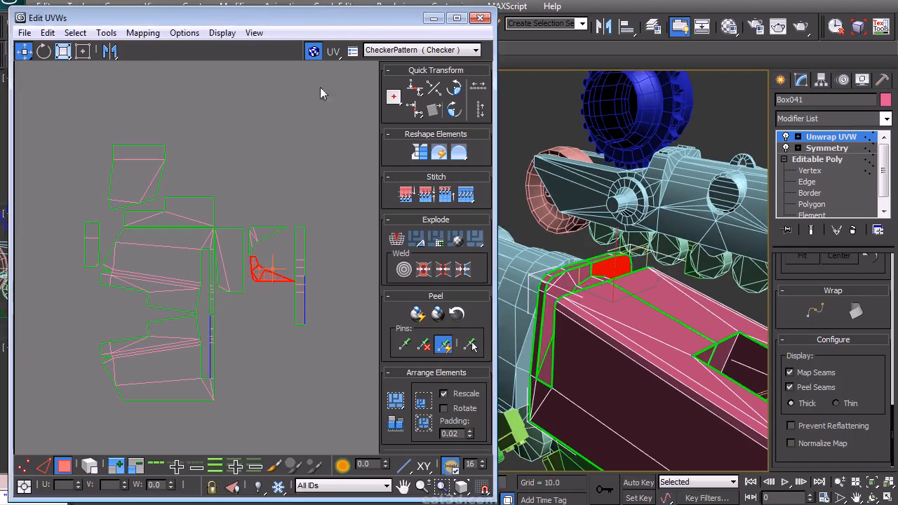
pyautogui.click(454, 110)
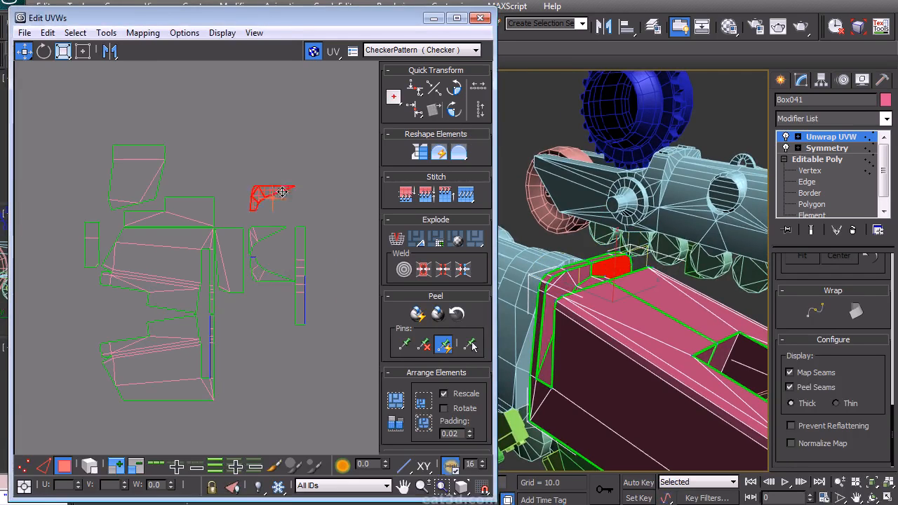
pyautogui.click(328, 233)
# Switch to edge selection, pick the short inner edge between the curved lip's halves and stitch them into a C-shaped shell.
pyautogui.scroll(1, 287, 261)
pyautogui.rightClick(287, 261)
pyautogui.click(269, 220)
pyautogui.scroll(4, 274, 255)
pyautogui.moveTo(246, 281); pyautogui.dragTo(233, 288)
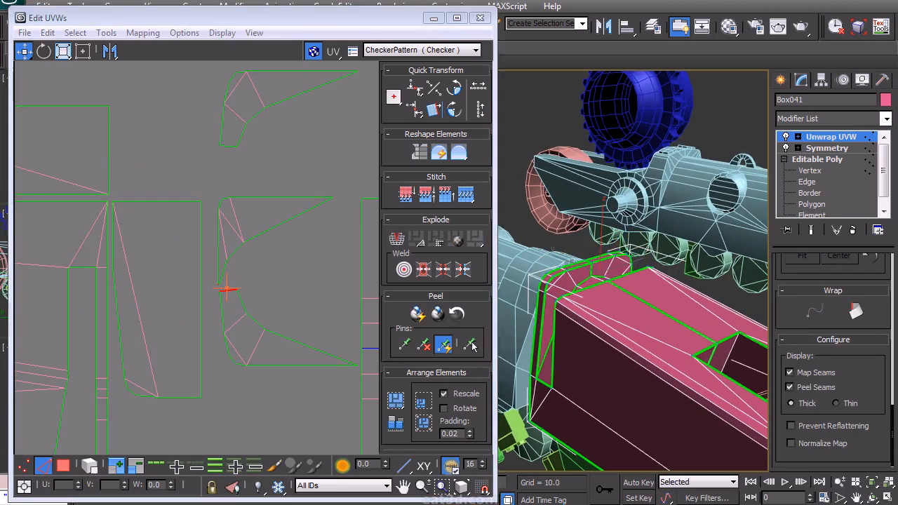
pyautogui.moveTo(341, 258); pyautogui.dragTo(336, 267, button='middle')
pyautogui.hotkey('ctrl', 'z')
pyautogui.hotkey('ctrl', 'z')
pyautogui.hotkey('ctrl', 'z')
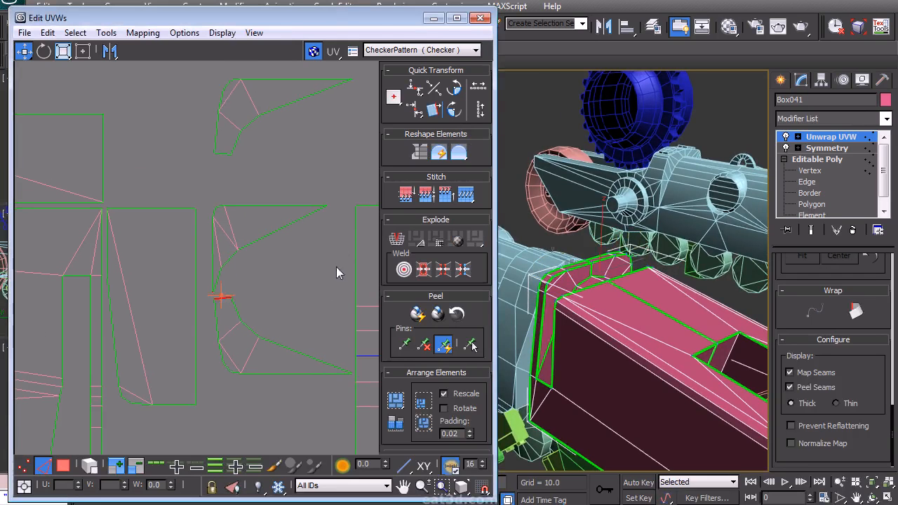
pyautogui.moveTo(301, 231); pyautogui.dragTo(303, 262, button='middle')
pyautogui.keyDown('alt'); pyautogui.moveTo(273, 166); pyautogui.dragTo(186, 197); pyautogui.keyUp('alt')
pyautogui.moveTo(223, 248); pyautogui.dragTo(209, 257, button='middle')
pyautogui.press('s')
pyautogui.moveTo(301, 319); pyautogui.dragTo(242, 280, button='middle')
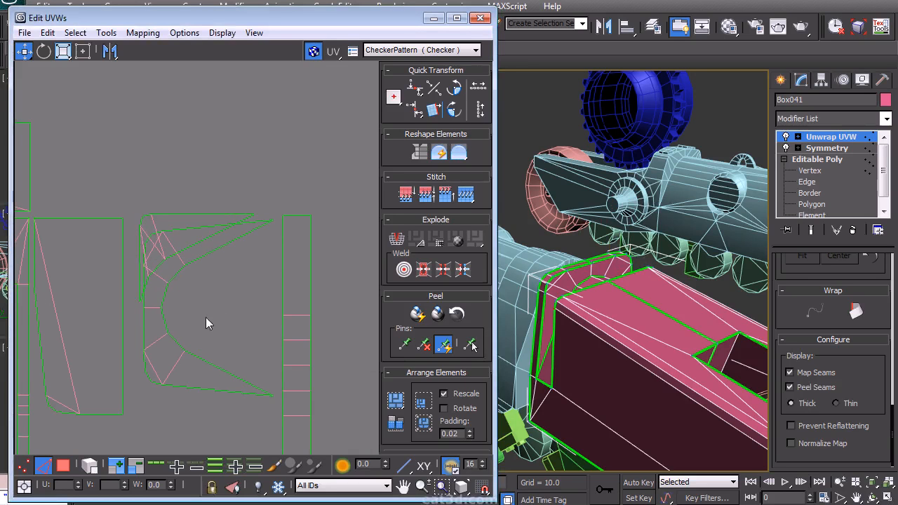
# Switch to face selection and pick the leftover curved piece overlapping the joined C-shaped shell.
pyautogui.moveTo(212, 314); pyautogui.dragTo(230, 309, button='middle')
pyautogui.rightClick(233, 287)
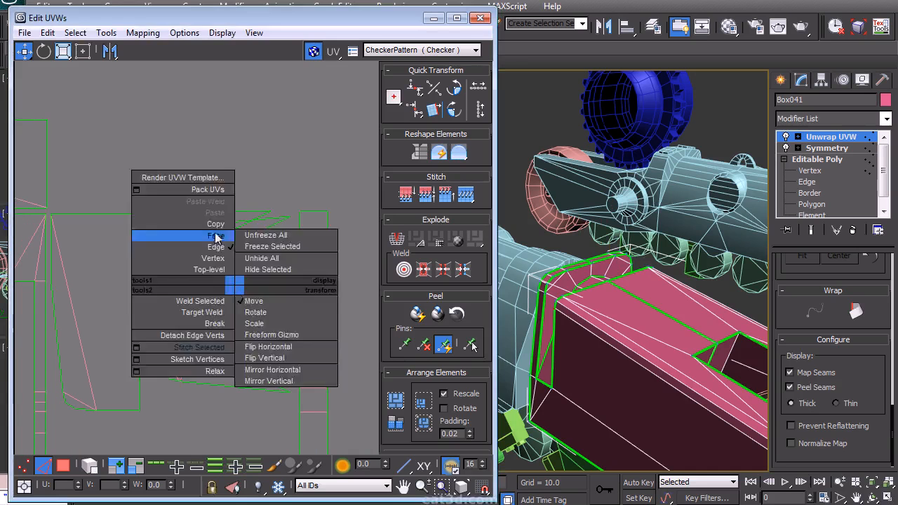
pyautogui.click(217, 236)
pyautogui.click(188, 266)
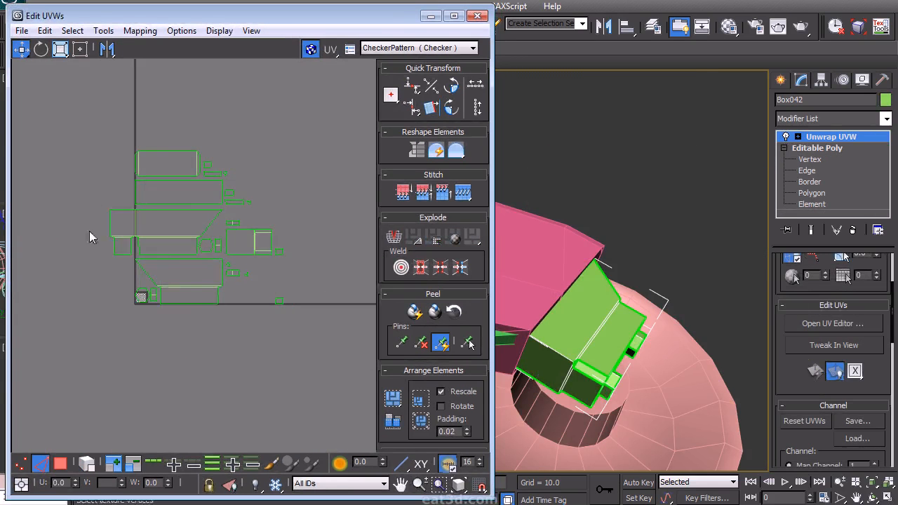
# On the bracket box, stitch the slanted side panel onto the free end of the long shell.
pyautogui.moveTo(113, 245); pyautogui.dragTo(89, 239)
pyautogui.click(39, 230)
pyautogui.hotkey('ctrl', 'w')
pyautogui.moveTo(106, 262); pyautogui.dragTo(146, 266, button='middle')
pyautogui.scroll(3, 191, 244)
pyautogui.hotkey('ctrl', 'z')
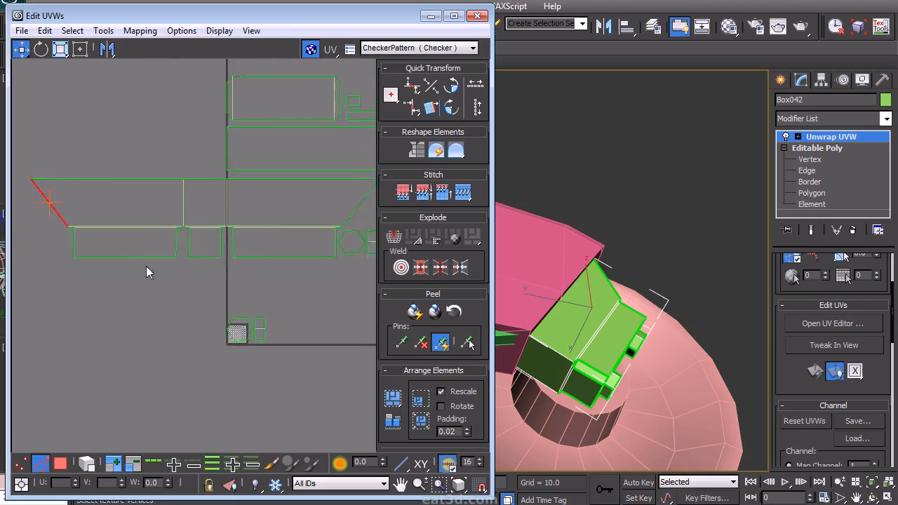
# Select the short edges at the gaps along the long shell's lower tabs and stitch the bevel strips there.
pyautogui.scroll(4, 146, 266)
pyautogui.moveTo(171, 232); pyautogui.dragTo(165, 238, button='middle')
pyautogui.moveTo(226, 200); pyautogui.dragTo(105, 222, button='middle')
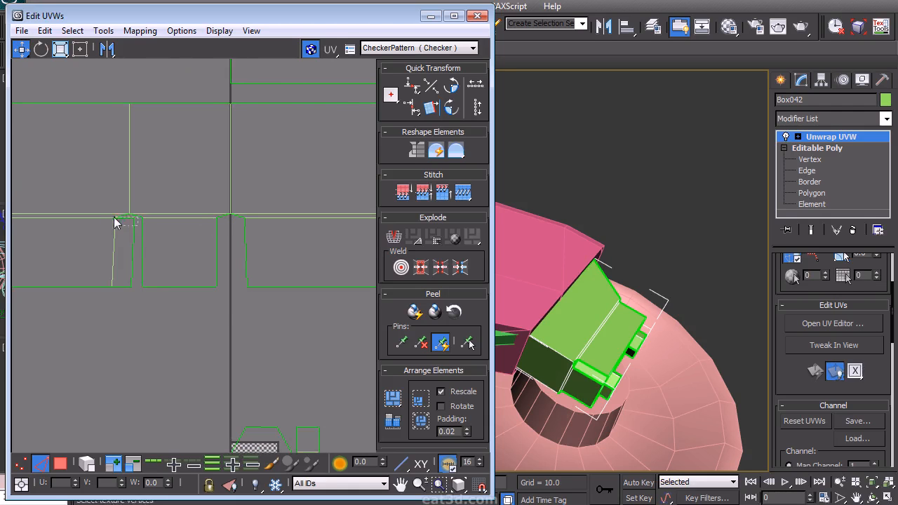
pyautogui.moveTo(198, 218); pyautogui.dragTo(198, 219)
pyautogui.moveTo(268, 254); pyautogui.dragTo(30, 266, button='middle')
pyautogui.moveTo(237, 327); pyautogui.dragTo(268, 231)
pyautogui.moveTo(311, 230); pyautogui.dragTo(225, 250, button='middle')
# Switch to face selection, pick both hexagonal bolt caps and move them into empty space away from the other shells.
pyautogui.rightClick(209, 316)
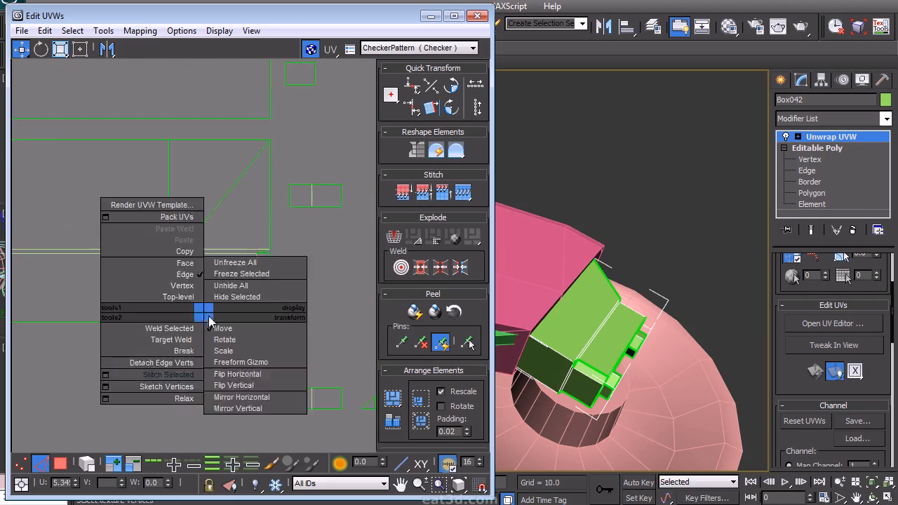
pyautogui.click(184, 261)
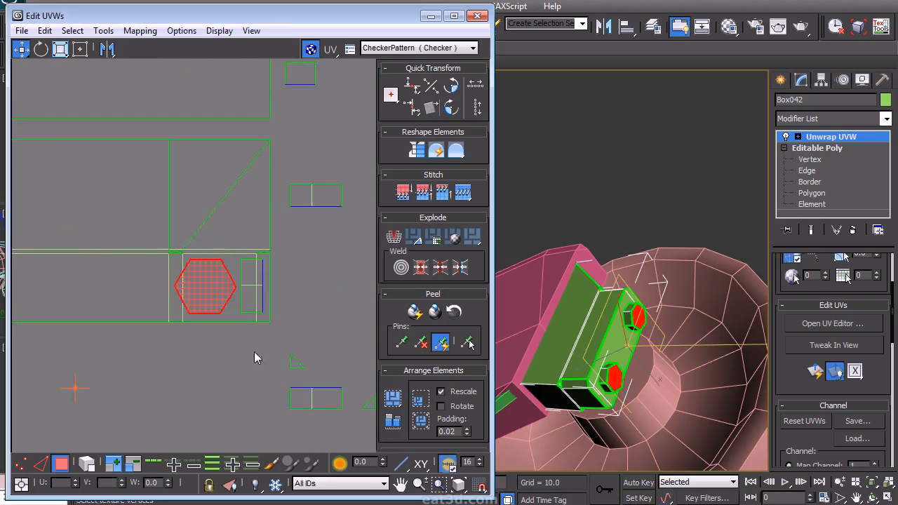
pyautogui.scroll(-5, 200, 271)
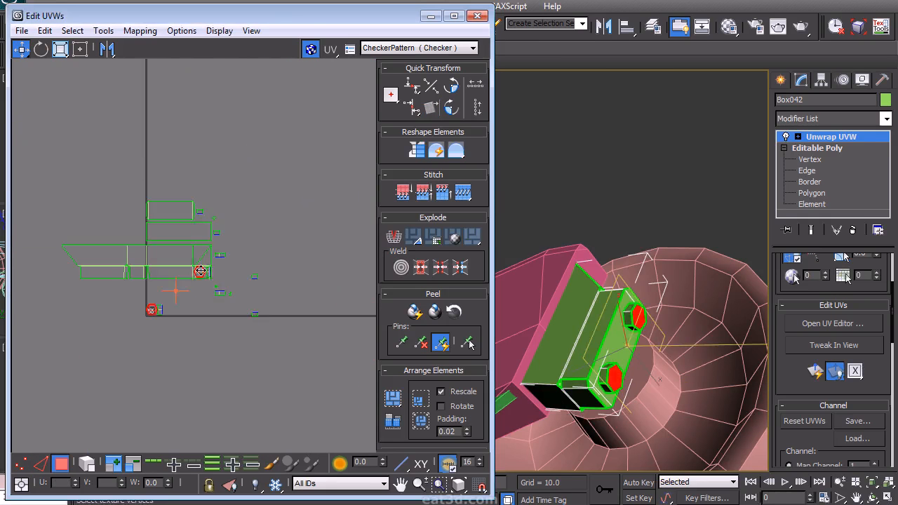
pyautogui.click(295, 307)
pyautogui.scroll(4, 231, 301)
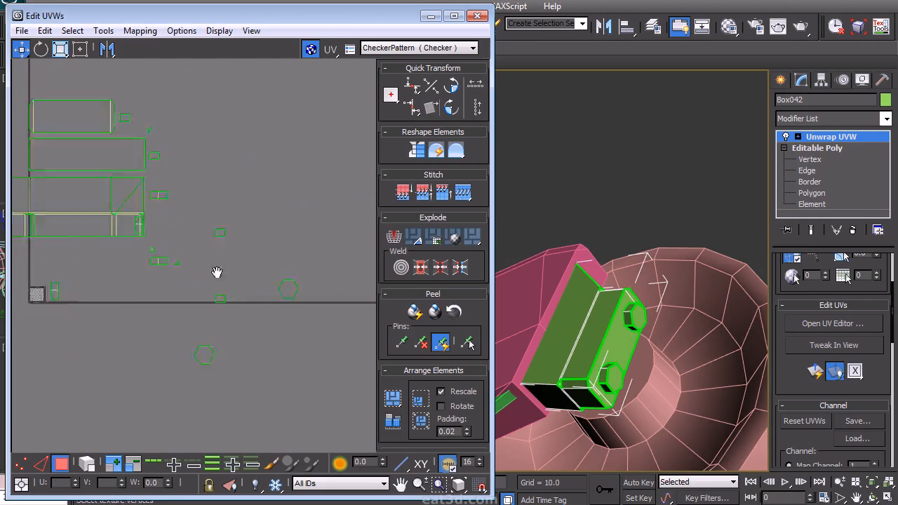
# Switch to edge selection, select the lower hexagon's edges and stitch the bolt's side faces around it.
pyautogui.press('2')
pyautogui.scroll(2, 211, 279)
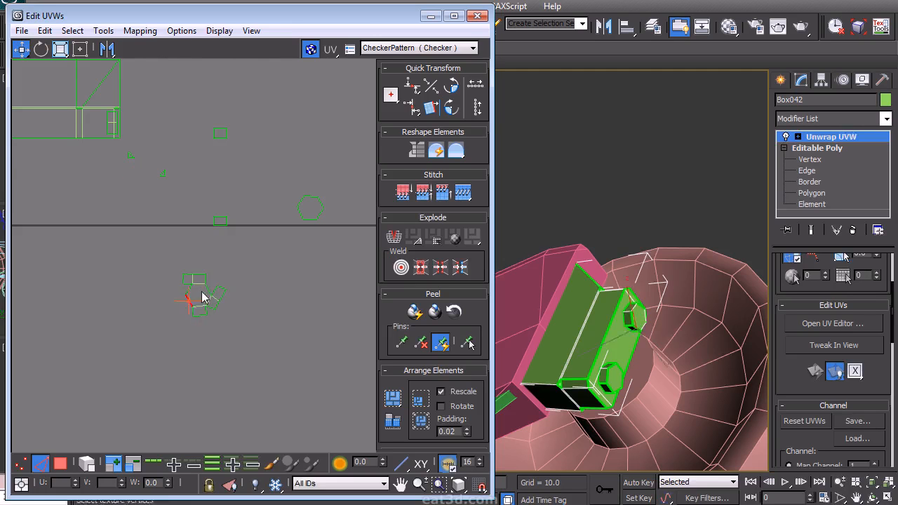
pyautogui.click(188, 289)
pyautogui.moveTo(240, 269); pyautogui.dragTo(257, 252, button='middle')
pyautogui.scroll(3, 256, 256)
# Switch to face selection, try repositioning the loose small side face of the bolt and undo the last change.
pyautogui.rightClick(256, 262)
pyautogui.click(239, 241)
pyautogui.click(212, 300)
pyautogui.click(167, 273)
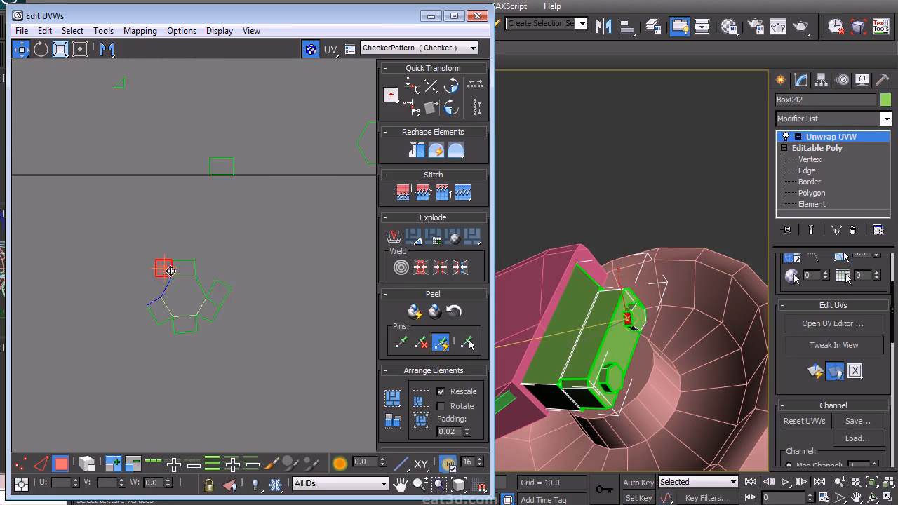
pyautogui.moveTo(129, 334); pyautogui.dragTo(246, 240)
pyautogui.hotkey('ctrl', 'z')
# Move the hexagonal bolt cap off its sides, apply a quick planar map and fit it with the freeform gizmo.
pyautogui.click(195, 308)
pyautogui.moveTo(195, 306); pyautogui.dragTo(286, 330)
pyautogui.click(815, 371)
pyautogui.scroll(-5, 287, 314)
pyautogui.moveTo(249, 277); pyautogui.dragTo(172, 240, button='middle')
pyautogui.click(80, 48)
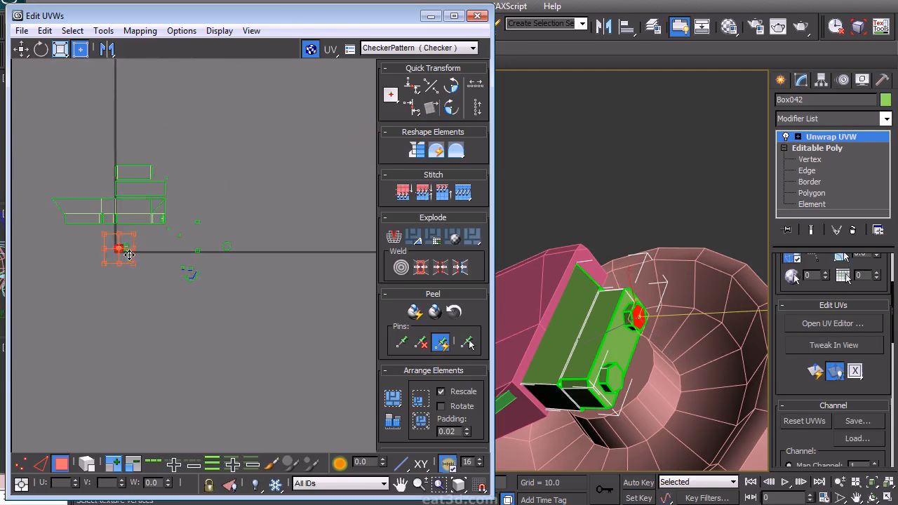
pyautogui.scroll(5, 216, 279)
# Select the bolt's six side faces and map them with a cylindrical projection using Best Align.
pyautogui.moveTo(201, 237); pyautogui.dragTo(128, 286)
pyautogui.scroll(-8, 807, 383)
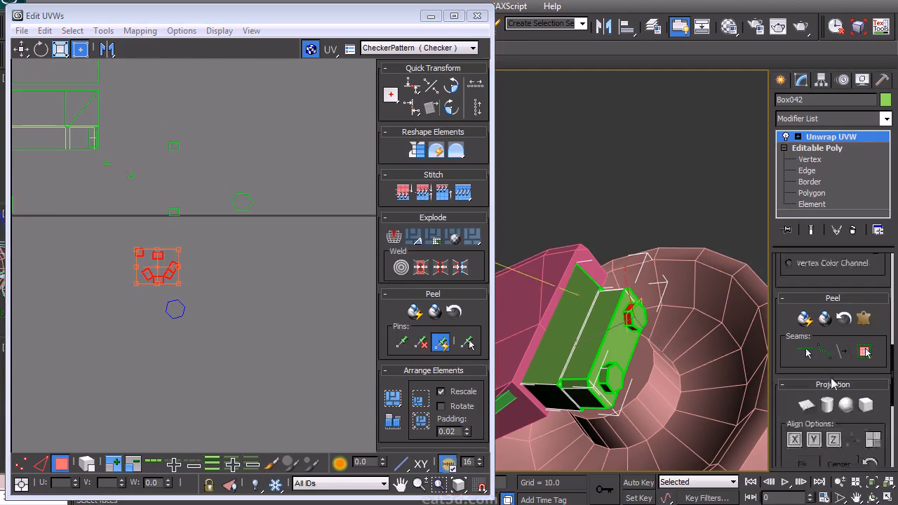
pyautogui.click(824, 383)
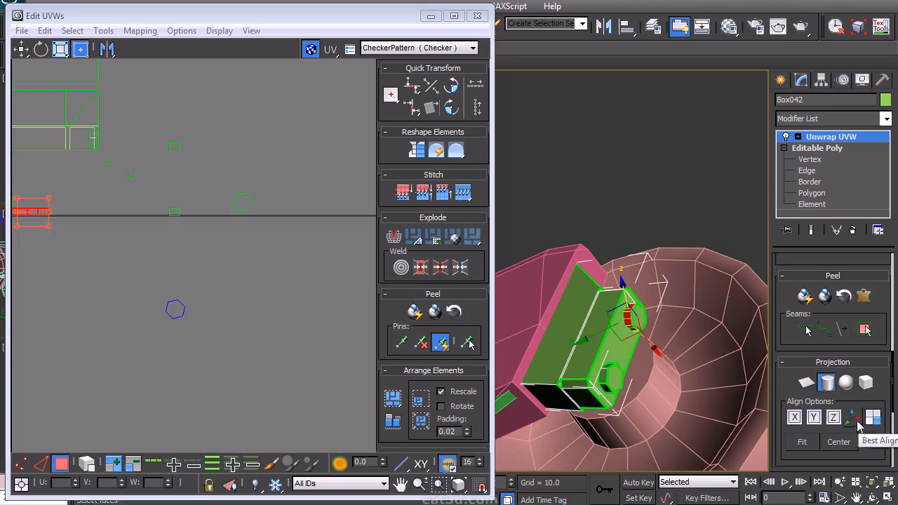
pyautogui.moveTo(35, 219); pyautogui.dragTo(110, 229, button='middle')
pyautogui.click(827, 383)
# Move the strip of bolt sides next to the hexagonal cap and stitch the two together along one edge.
pyautogui.moveTo(111, 225); pyautogui.dragTo(287, 299)
pyautogui.click(256, 339)
pyautogui.scroll(4, 253, 339)
pyautogui.rightClick(247, 283)
pyautogui.click(229, 245)
pyautogui.click(214, 393)
pyautogui.press('s')
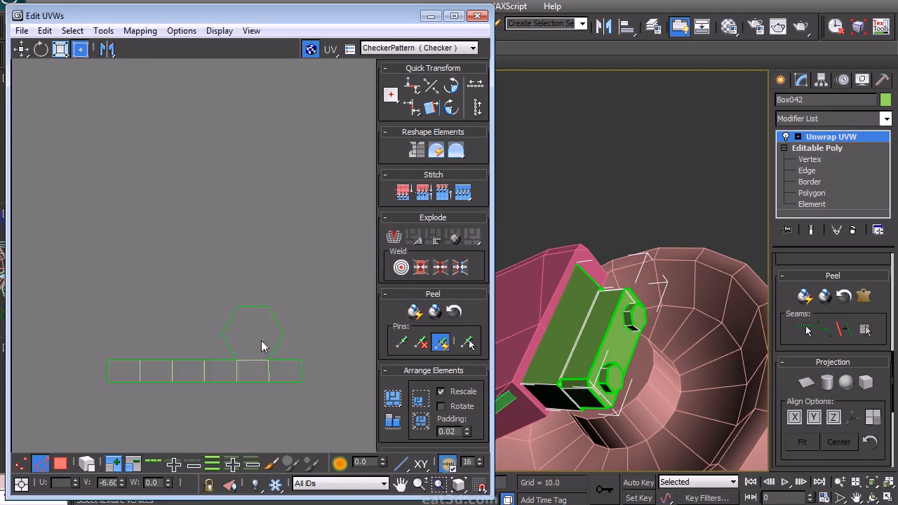
# Switch to face selection, pick the side faces flanking the one joined to the hexagon and separate them.
pyautogui.rightClick(256, 350)
pyautogui.rightClick(63, 287)
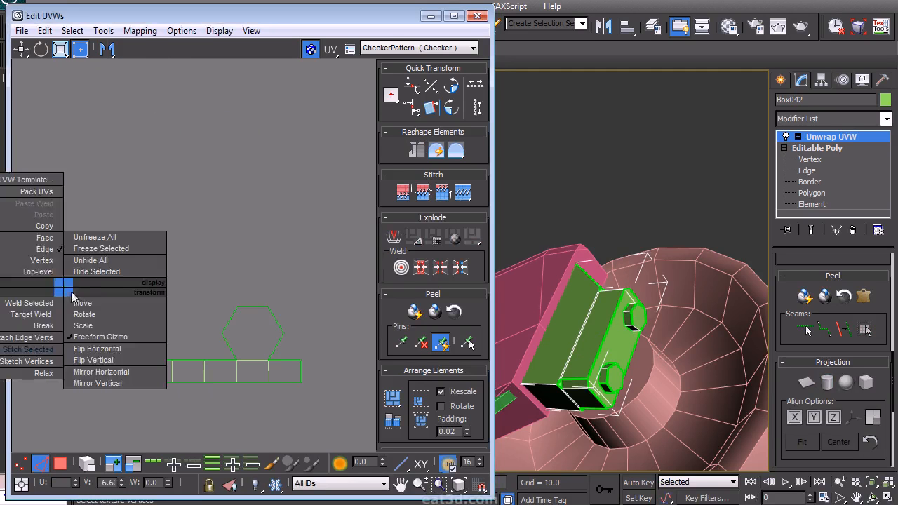
pyautogui.click(44, 238)
pyautogui.keyDown('ctrl'); pyautogui.click(220, 372); pyautogui.keyUp('ctrl')
pyautogui.keyDown('ctrl'); pyautogui.moveTo(334, 347); pyautogui.dragTo(275, 387); pyautogui.keyUp('ctrl')
pyautogui.click(308, 311)
# Switch to edge selection, pick the hexagon's remaining edges and stitch the separated side faces around the bolt cap.
pyautogui.rightClick(295, 281)
pyautogui.click(273, 245)
pyautogui.click(247, 307)
pyautogui.moveTo(291, 312); pyautogui.dragTo(275, 325)
pyautogui.press('s')
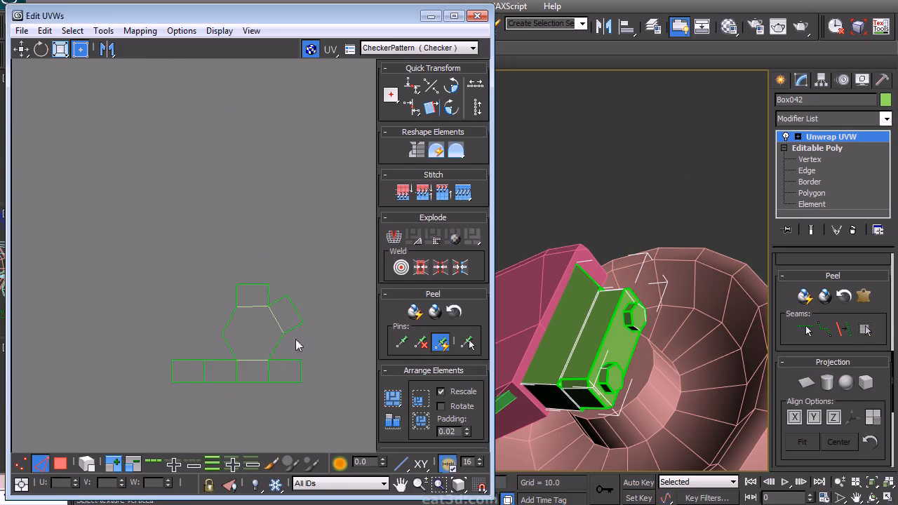
pyautogui.moveTo(244, 363); pyautogui.dragTo(251, 364)
pyautogui.press('s')
# Switch to face selection and move the small shell near the long shell's end out into free space.
pyautogui.scroll(-5, 310, 355)
pyautogui.moveTo(198, 269); pyautogui.dragTo(108, 223, button='middle')
pyautogui.scroll(-3, 114, 216)
pyautogui.rightClick(247, 236)
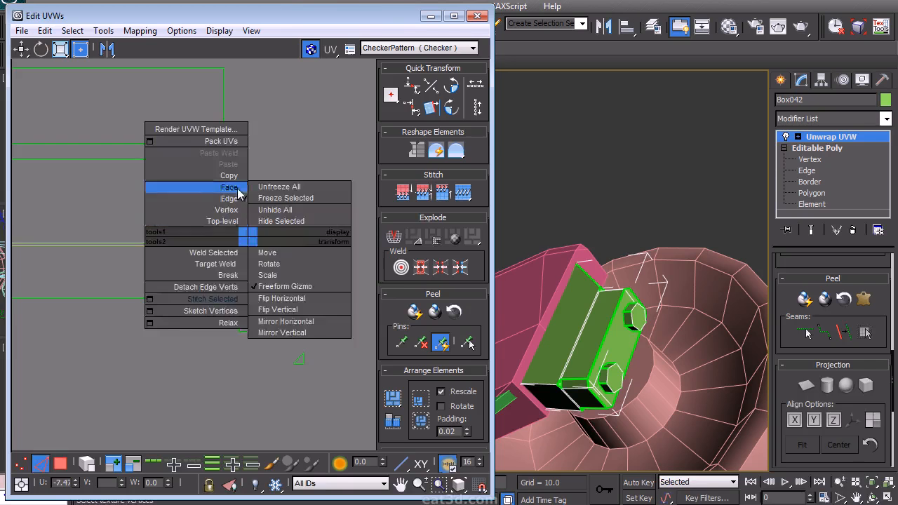
pyautogui.click(237, 188)
pyautogui.moveTo(123, 248); pyautogui.dragTo(123, 249)
pyautogui.moveTo(198, 232); pyautogui.dragTo(285, 227)
pyautogui.click(242, 261)
# Use Target Weld to join the small triangles at the bevel corners where the tabs meet the long shell.
pyautogui.moveTo(221, 244); pyautogui.dragTo(285, 247, button='middle')
pyautogui.scroll(5, 241, 297)
pyautogui.rightClick(180, 269)
pyautogui.click(185, 240)
pyautogui.hotkey('ctrl', 't')
pyautogui.moveTo(142, 217); pyautogui.dragTo(145, 218)
pyautogui.moveTo(108, 259); pyautogui.dragTo(77, 233)
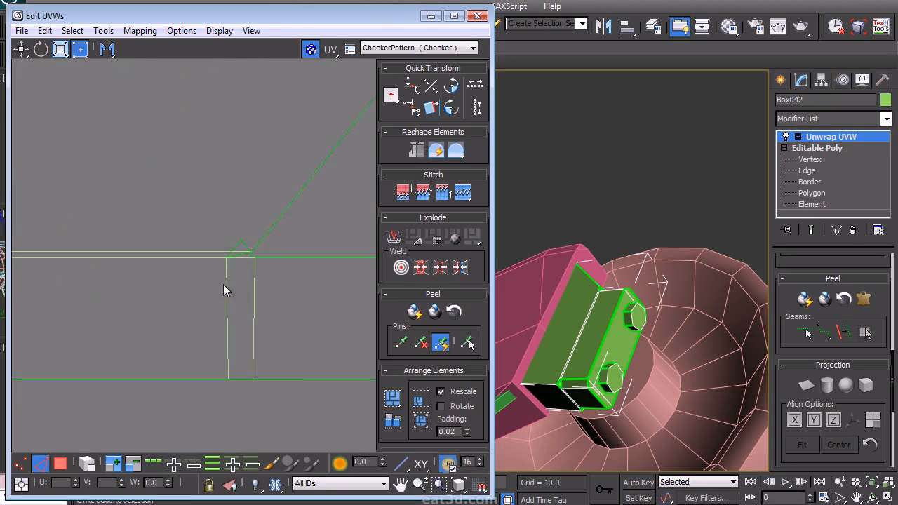
pyautogui.moveTo(224, 286); pyautogui.dragTo(184, 267, button='middle')
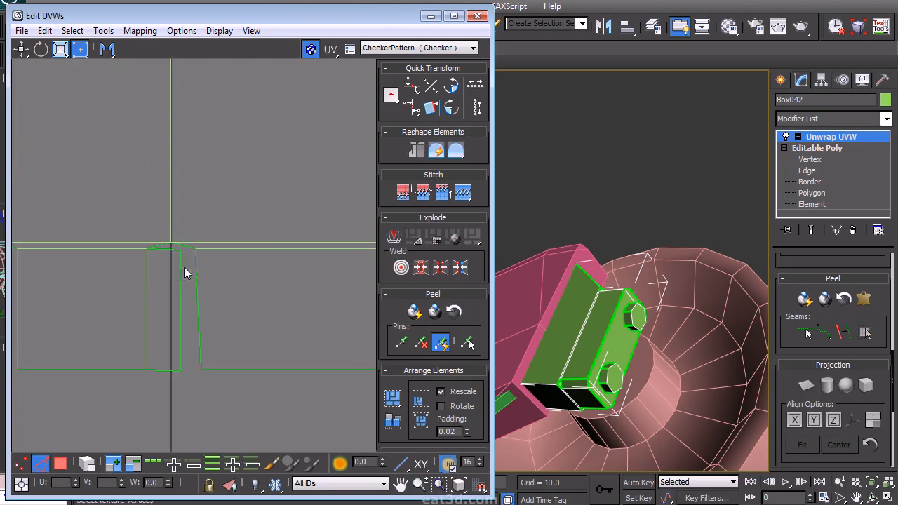
pyautogui.press('1')
pyautogui.hotkey('ctrl', 't')
pyautogui.moveTo(309, 278); pyautogui.dragTo(189, 279, button='middle')
# Select the central tab's lower edge and stitch the separate rectangular shell beneath it.
pyautogui.scroll(-5, 243, 257)
pyautogui.scroll(3, 229, 261)
pyautogui.rightClick(235, 268)
pyautogui.moveTo(181, 339); pyautogui.dragTo(252, 341)
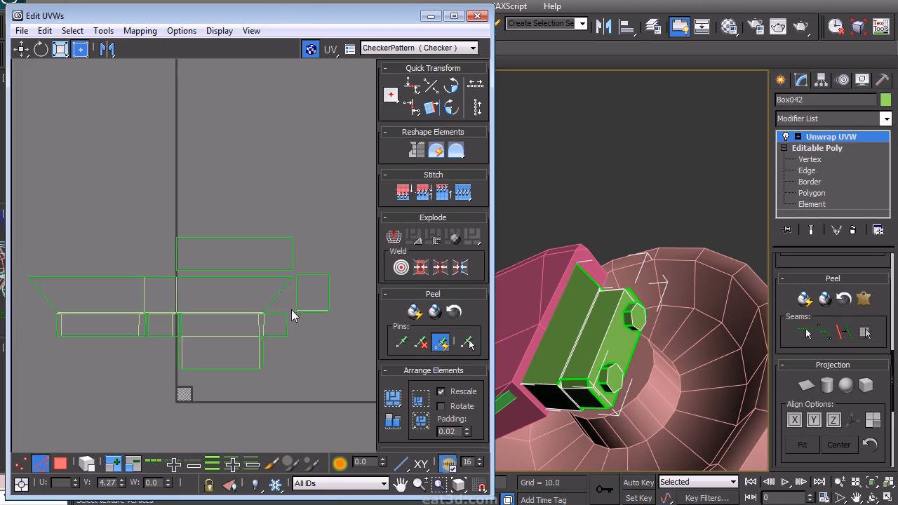
# Switch to face selection and move the loose square shell down beside the newly stitched rectangle.
pyautogui.rightClick(315, 307)
pyautogui.click(323, 275)
pyautogui.click(299, 275)
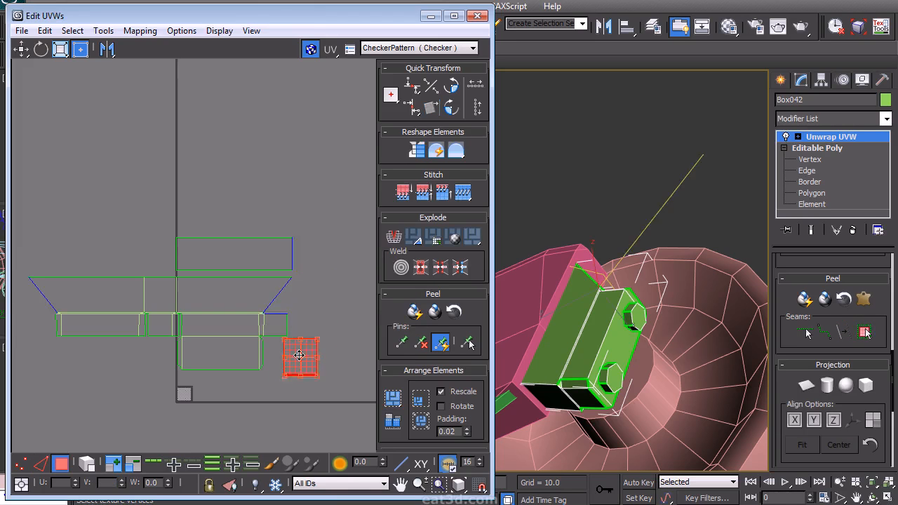
# Select each of the two unfolded bolt shells and move them close to the main shell group.
pyautogui.moveTo(279, 357); pyautogui.dragTo(162, 280, button='middle')
pyautogui.moveTo(295, 269); pyautogui.dragTo(355, 353)
pyautogui.moveTo(325, 317); pyautogui.dragTo(191, 230)
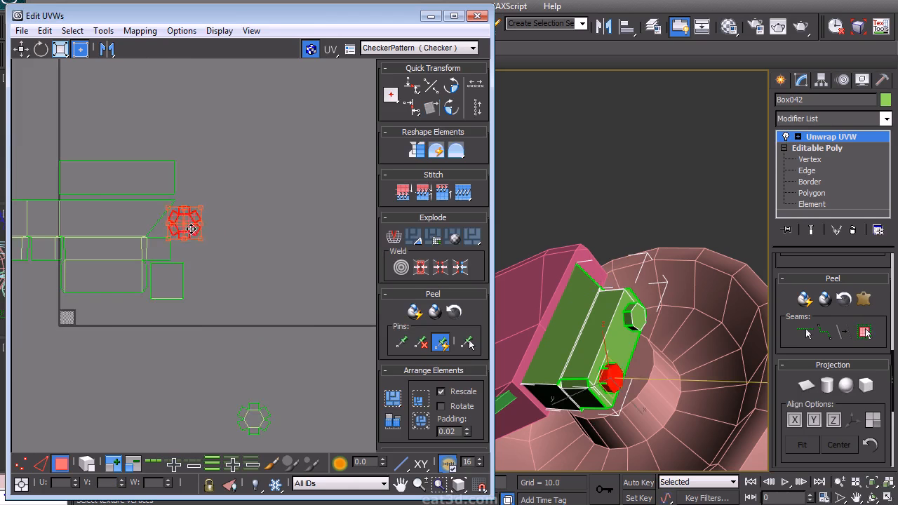
pyautogui.moveTo(288, 373); pyautogui.dragTo(228, 446)
pyautogui.moveTo(261, 414); pyautogui.dragTo(209, 252)
pyautogui.click(247, 319)
# Select all of the box's UV shells and close the UV editor.
pyautogui.moveTo(247, 321); pyautogui.dragTo(179, 266, button='middle')
pyautogui.scroll(-5, 270, 302)
pyautogui.hotkey('ctrl', 'a')
pyautogui.scroll(-3, 261, 301)
pyautogui.click(477, 15)
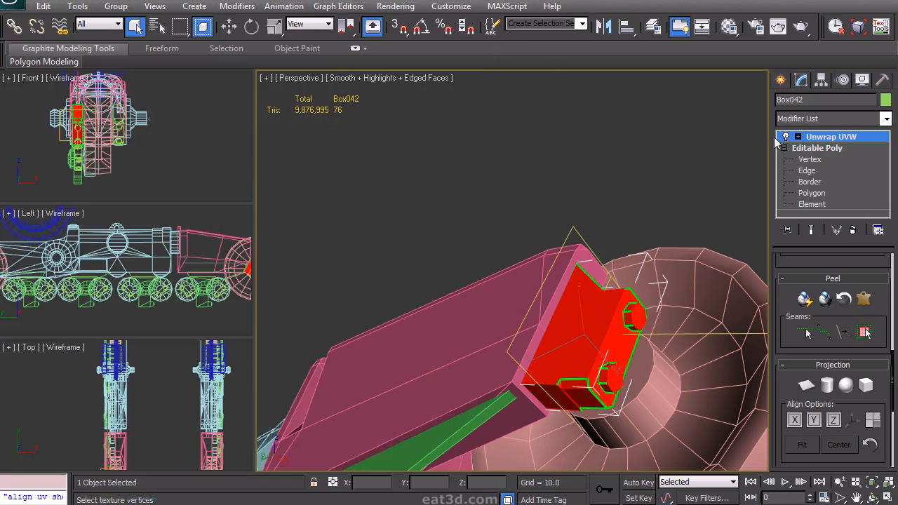
# Add an Unwrap UVW modifier beneath the large end wheel's Symmetry modifier and open its UV editor.
pyautogui.rightClick(844, 144)
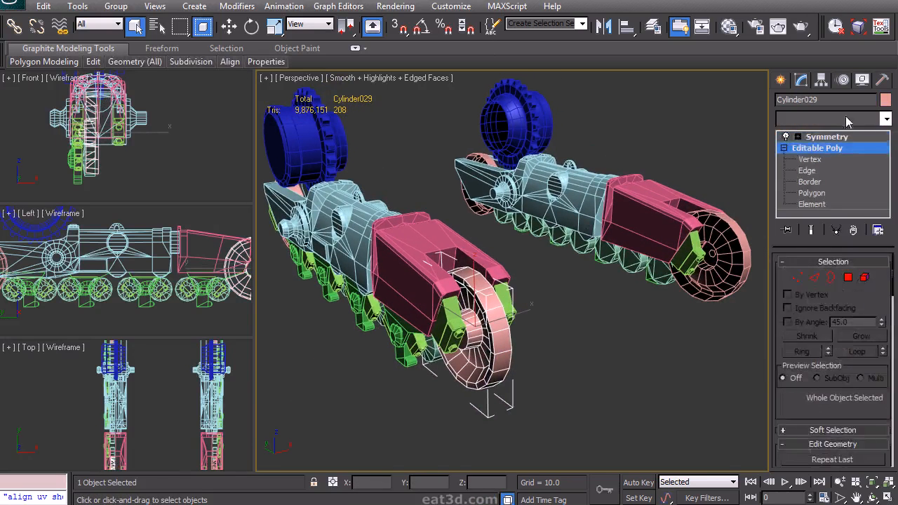
pyautogui.click(832, 119)
pyautogui.press('Return')
pyautogui.scroll(-5, 776, 388)
pyautogui.scroll(4, 778, 412)
pyautogui.scroll(6, 788, 365)
pyautogui.scroll(-2, 826, 294)
pyautogui.click(832, 319)
# Switch to face selection, select the wheel's side faces out to the rim and apply a quick planar map.
pyautogui.rightClick(456, 261)
pyautogui.click(439, 211)
pyautogui.keyDown('alt'); pyautogui.moveTo(333, 243); pyautogui.dragTo(435, 228, button='middle'); pyautogui.keyUp('alt')
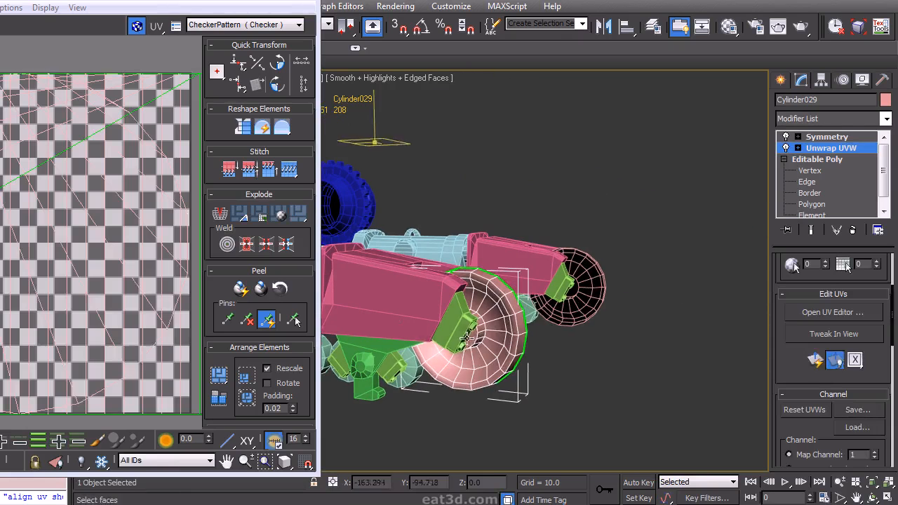
pyautogui.click(470, 337)
pyautogui.scroll(4, 787, 356)
pyautogui.click(794, 315)
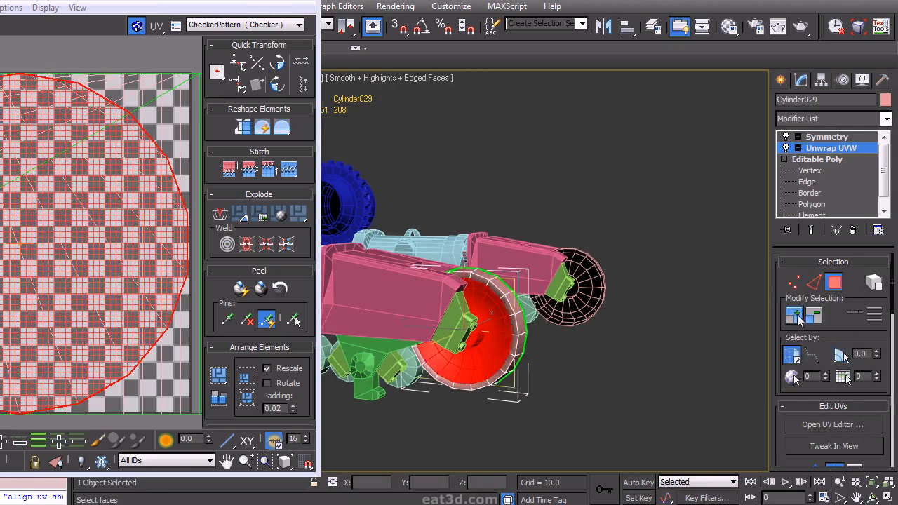
pyautogui.click(794, 315)
pyautogui.scroll(-4, 778, 407)
pyautogui.click(815, 336)
# Move the wheel's flattened disc shell outside the UV square, below it, and deselect it.
pyautogui.scroll(-10, 54, 223)
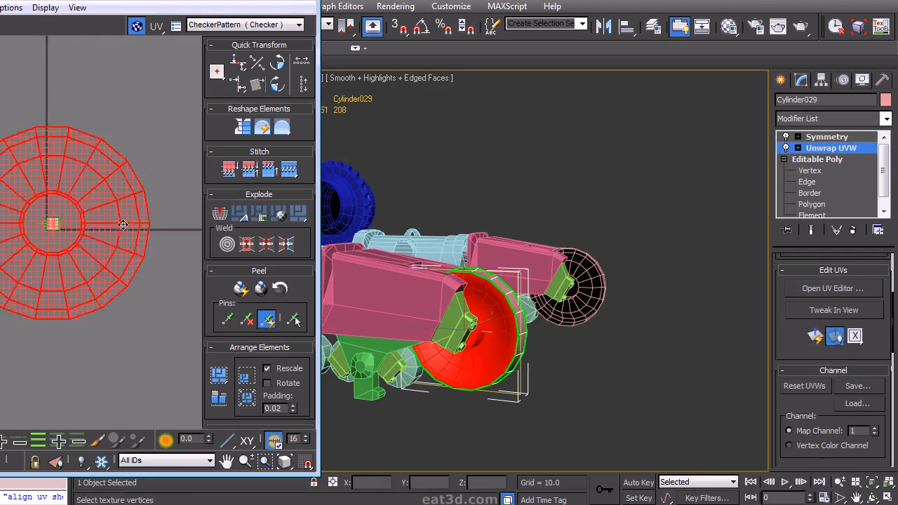
pyautogui.scroll(-1, 151, 343)
pyautogui.moveTo(151, 344); pyautogui.dragTo(70, 281, button='middle')
pyautogui.moveTo(32, 175); pyautogui.dragTo(143, 282)
pyautogui.moveTo(60, 231); pyautogui.dragTo(13, 198, button='middle')
pyautogui.click(160, 318)
# Map the wheel's inner hub ring with a cylindrical projection aligned to X and place the strip beneath the disc shell.
pyautogui.click(476, 340)
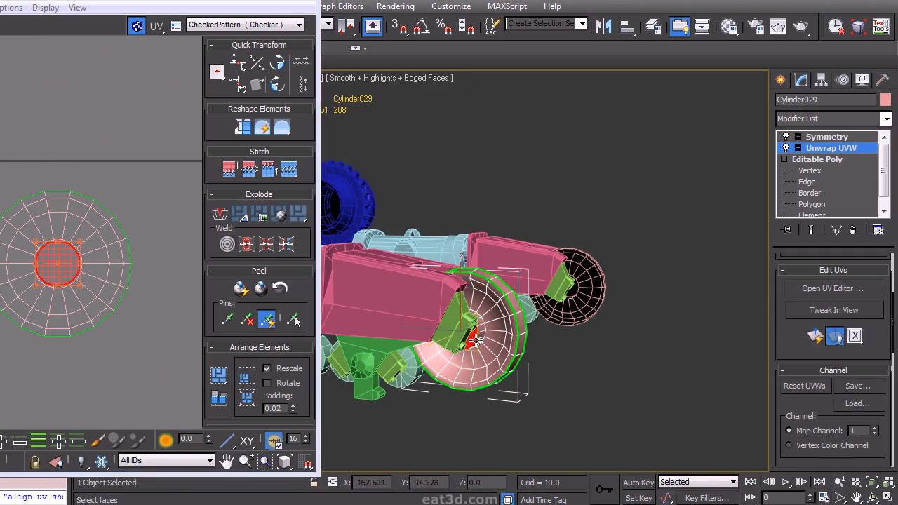
pyautogui.scroll(4, 776, 340)
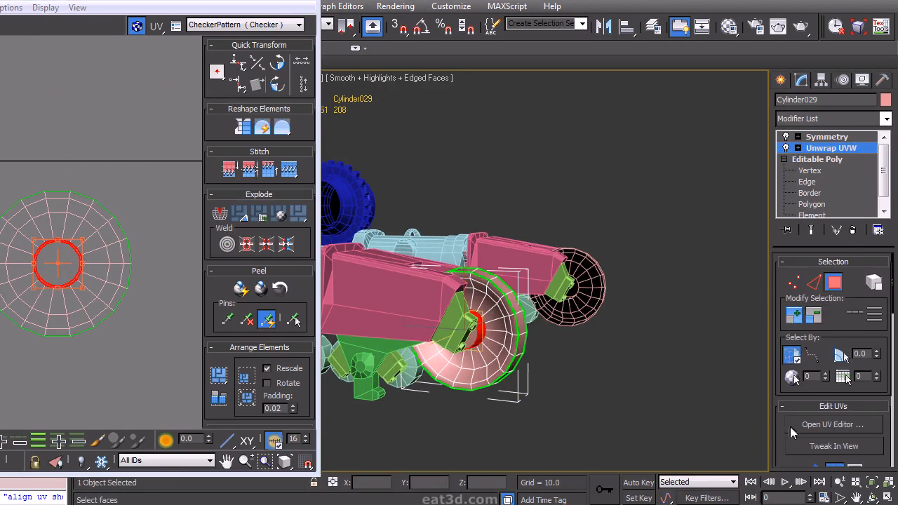
pyautogui.scroll(-10, 806, 279)
pyautogui.click(827, 342)
pyautogui.click(813, 377)
pyautogui.click(795, 378)
pyautogui.click(826, 341)
pyautogui.moveTo(54, 150); pyautogui.dragTo(83, 364)
pyautogui.click(150, 336)
# Select the wheel's outer tread faces and map them with a cylindrical projection aligned to X.
pyautogui.keyDown('alt'); pyautogui.moveTo(542, 298); pyautogui.dragTo(519, 309, button='middle'); pyautogui.keyUp('alt')
pyautogui.click(50, 193)
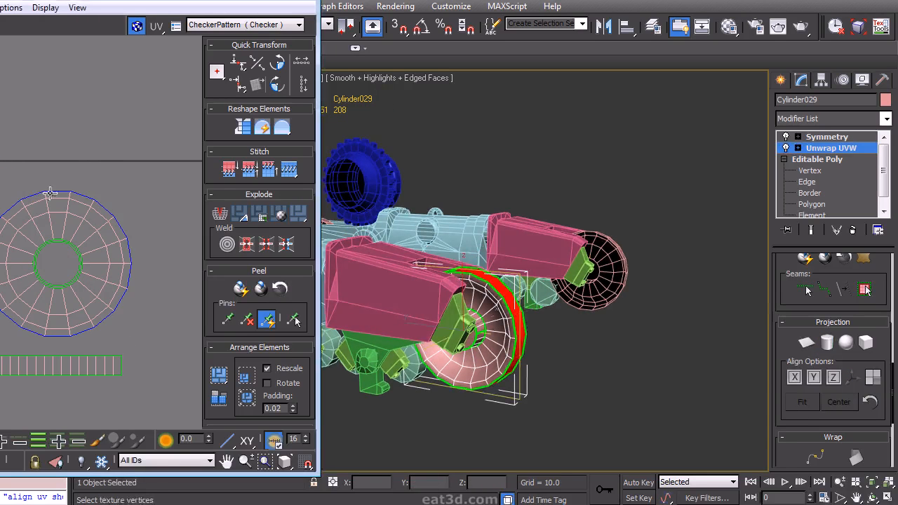
pyautogui.click(826, 342)
pyautogui.click(794, 377)
pyautogui.keyDown('alt'); pyautogui.moveTo(421, 337); pyautogui.dragTo(575, 314, button='middle'); pyautogui.keyUp('alt')
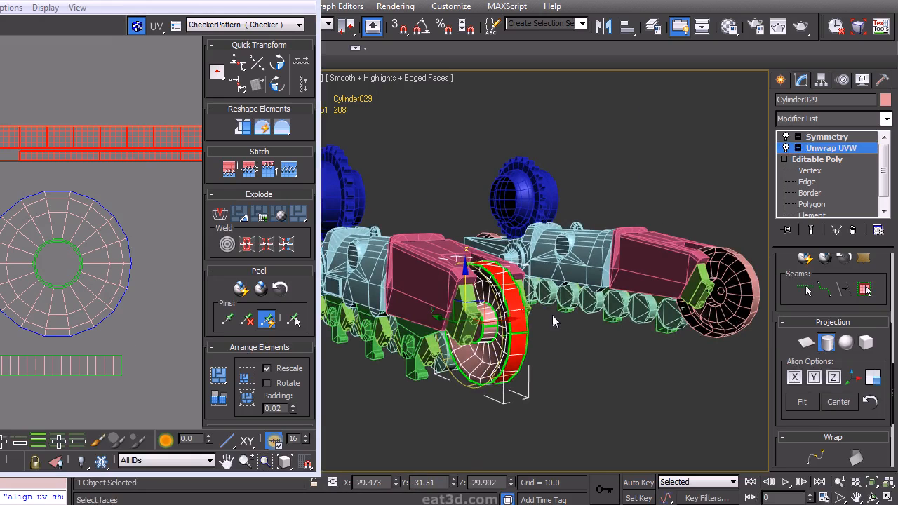
pyautogui.click(828, 348)
pyautogui.click(604, 383)
# Select the hub's strip shell and reapply a cylindrical projection to it.
pyautogui.moveTo(105, 222); pyautogui.dragTo(49, 217, button='middle')
pyautogui.scroll(-3, 117, 222)
pyautogui.click(51, 212)
pyautogui.click(825, 344)
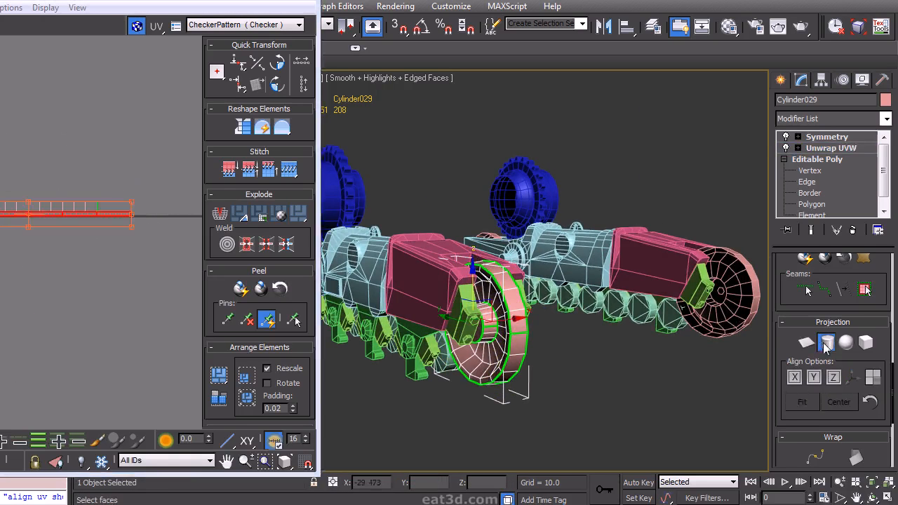
pyautogui.click(827, 345)
# Move the tread's long strip shell directly beneath the disc and hub shells and deselect it.
pyautogui.moveTo(28, 303); pyautogui.dragTo(75, 295, button='middle')
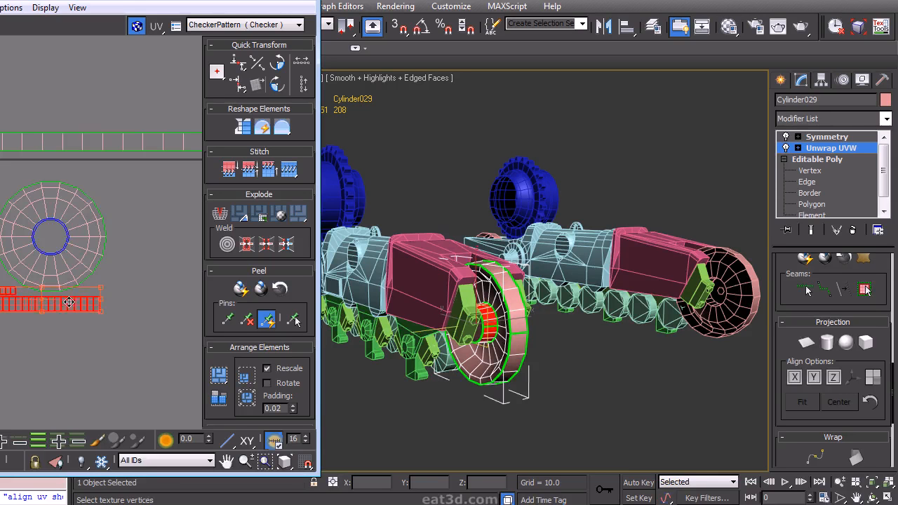
pyautogui.scroll(-3, 129, 244)
pyautogui.moveTo(86, 164); pyautogui.dragTo(87, 279)
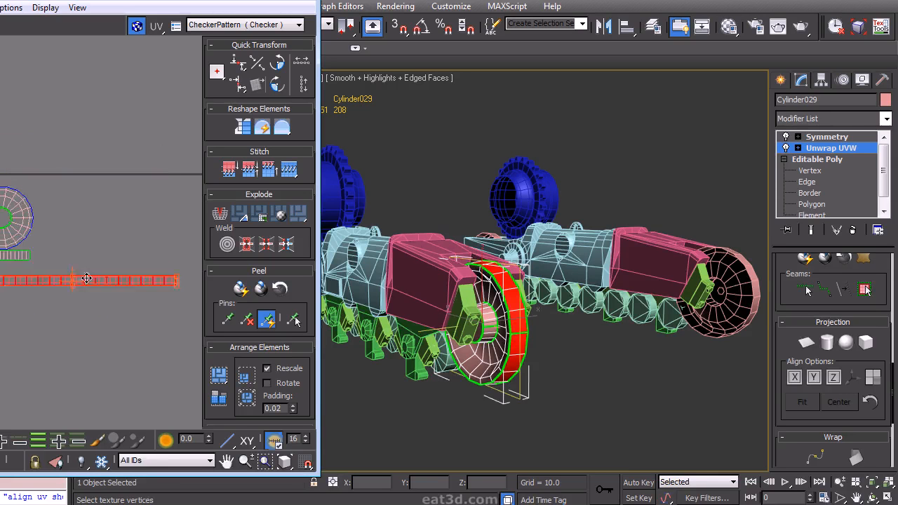
pyautogui.scroll(-2, 60, 312)
pyautogui.scroll(5, 60, 295)
pyautogui.moveTo(62, 281); pyautogui.dragTo(69, 345, button='middle')
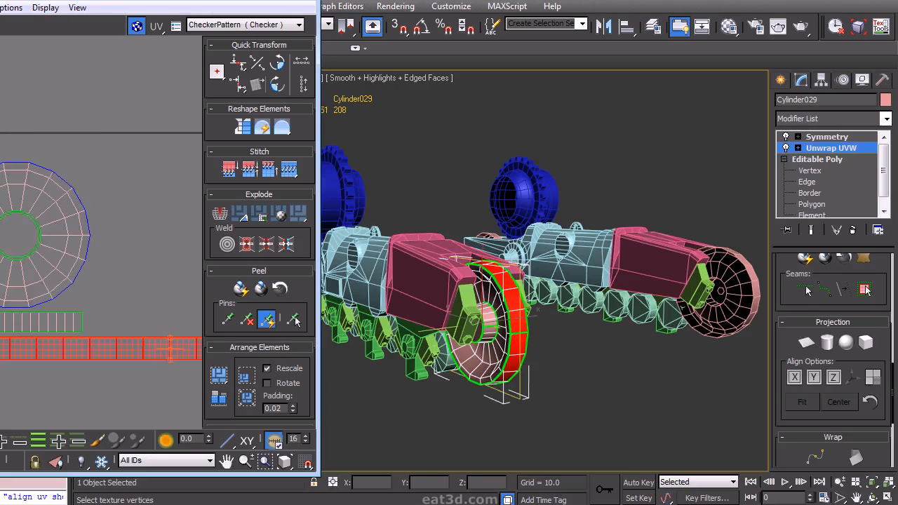
pyautogui.click(43, 293)
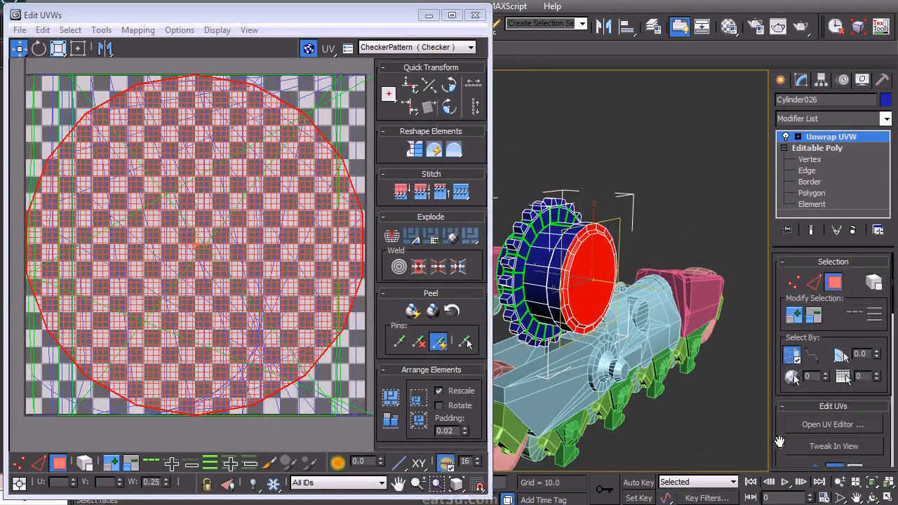
# Place the drive sprocket's planar-mapped cap shell below the UV square and select the drum's unmapped side faces.
pyautogui.scroll(-2, 812, 359)
pyautogui.scroll(-5, 224, 227)
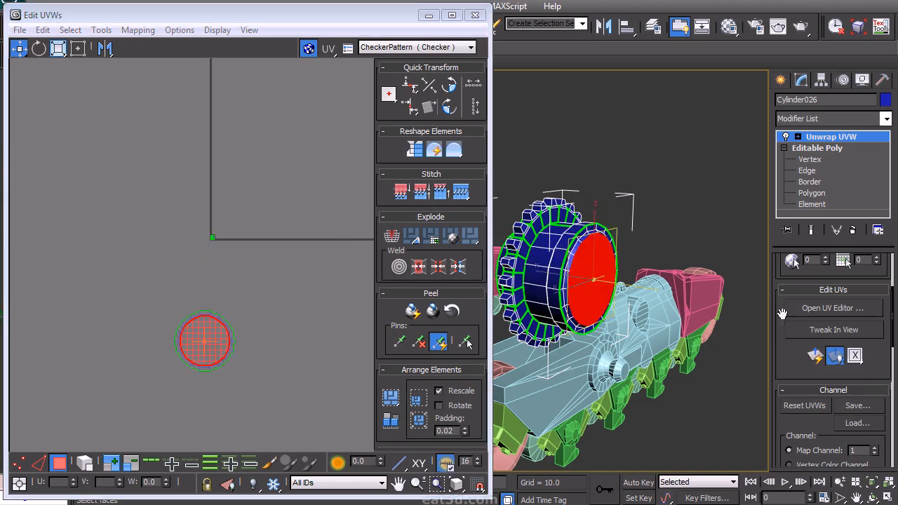
pyautogui.scroll(3, 782, 314)
pyautogui.click(795, 316)
pyautogui.click(795, 316)
pyautogui.click(795, 316)
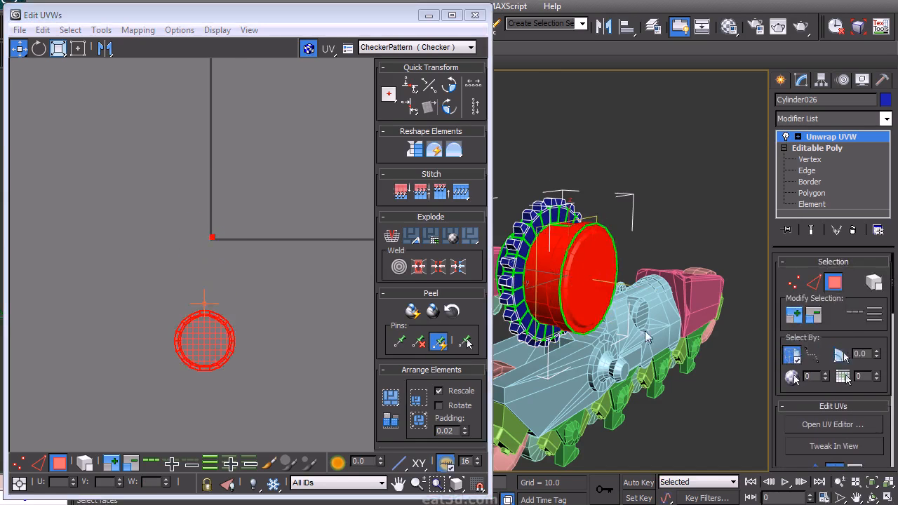
pyautogui.moveTo(169, 196); pyautogui.dragTo(274, 291)
# Map the sprocket drum's side faces with a cylindrical projection aligned to X, adjusting the gizmo's rotation.
pyautogui.scroll(-5, 832, 337)
pyautogui.click(827, 355)
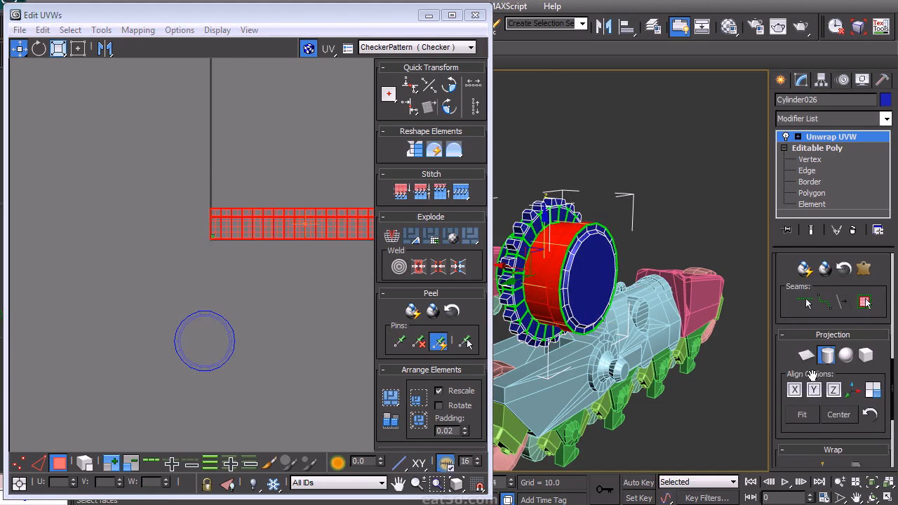
pyautogui.click(798, 393)
pyautogui.keyDown('alt'); pyautogui.moveTo(663, 281); pyautogui.dragTo(640, 286, button='middle'); pyautogui.keyUp('alt')
pyautogui.press('e')
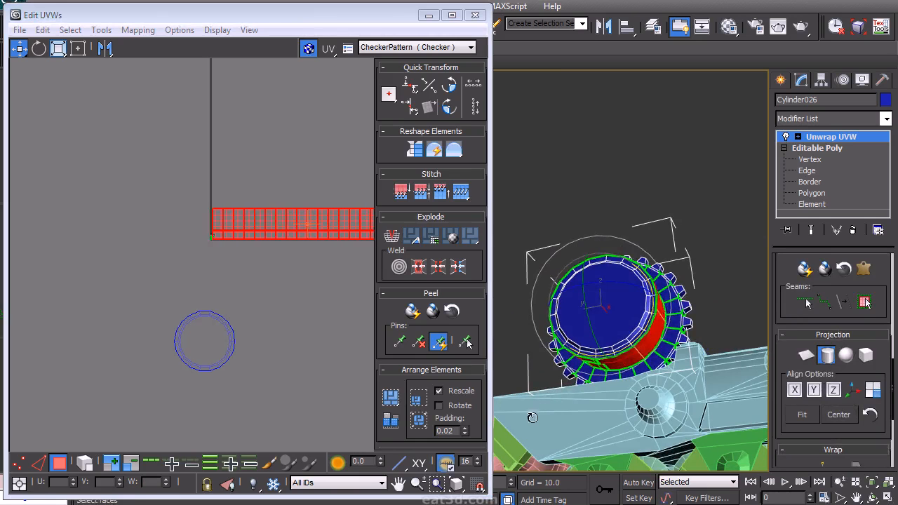
pyautogui.click(821, 357)
# Move the drum's strip shell beneath the circular cap shell and deselect it.
pyautogui.moveTo(278, 239); pyautogui.dragTo(214, 212, button='middle')
pyautogui.moveTo(283, 196); pyautogui.dragTo(248, 367)
pyautogui.click(283, 386)
pyautogui.scroll(5, 321, 297)
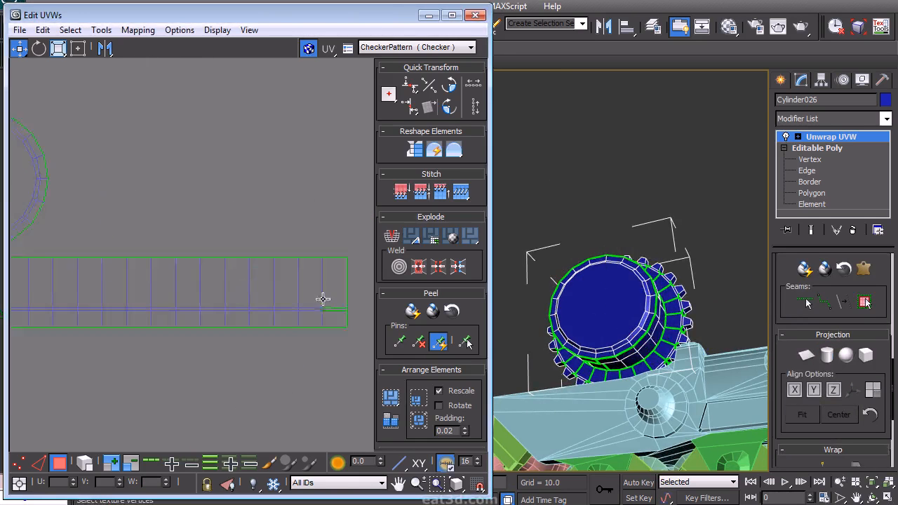
# Select the sprocket's flat toothed side faces by planar angle and save the scene.
pyautogui.keyDown('alt'); pyautogui.moveTo(584, 277); pyautogui.dragTo(610, 319, button='middle'); pyautogui.keyUp('alt')
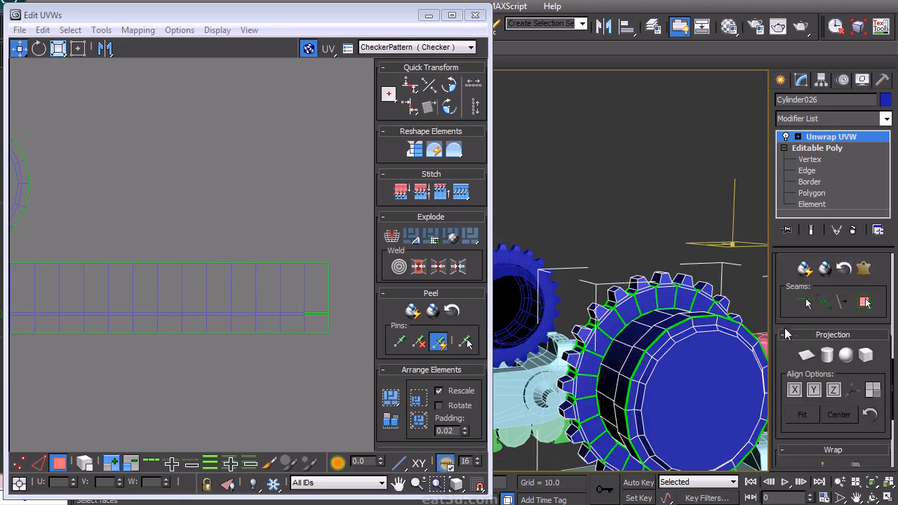
pyautogui.scroll(3, 818, 330)
pyautogui.scroll(3, 819, 331)
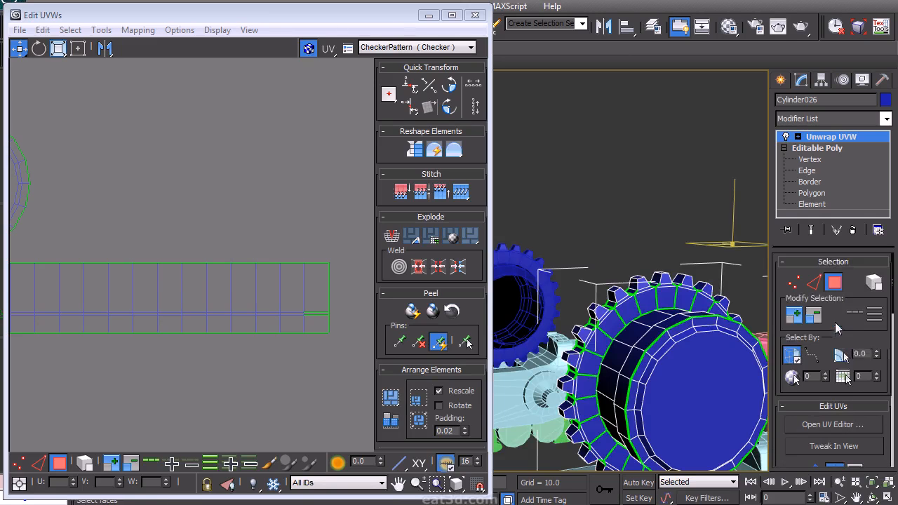
pyautogui.click(608, 330)
pyautogui.keyDown('alt'); pyautogui.moveTo(608, 330); pyautogui.dragTo(602, 353, button='middle'); pyautogui.keyUp('alt')
pyautogui.hotkey('ctrl', 's')
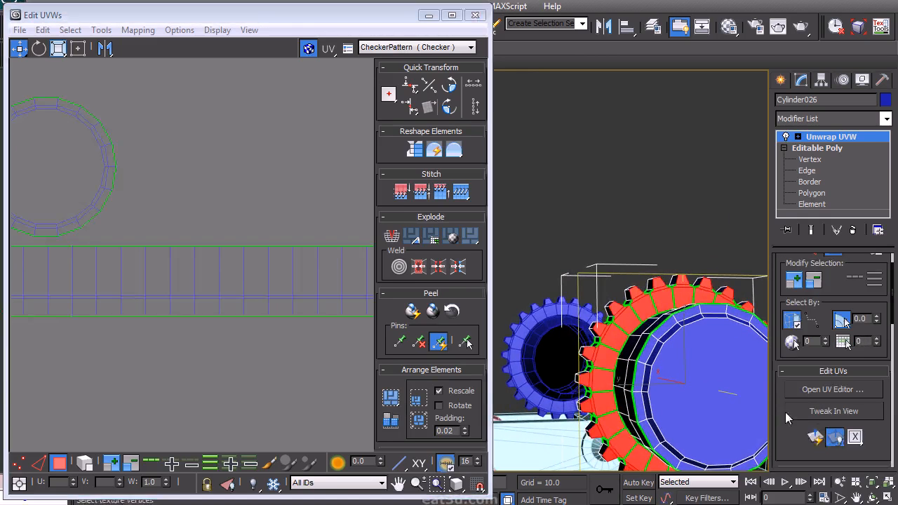
# Planar-map the selected toothed faces and move their shell beside the drum's circular cap.
pyautogui.moveTo(202, 319); pyautogui.dragTo(255, 367, button='middle')
pyautogui.scroll(-2, 254, 368)
pyautogui.moveTo(172, 128); pyautogui.dragTo(284, 305)
# Select the toothed faces on the sprocket's opposite side, planar-map them and move the shell beside the cap.
pyautogui.keyDown('alt'); pyautogui.moveTo(645, 334); pyautogui.dragTo(668, 326, button='middle'); pyautogui.keyUp('alt')
pyautogui.click(668, 326)
pyautogui.click(810, 429)
pyautogui.moveTo(188, 228); pyautogui.dragTo(181, 303, button='middle')
pyautogui.moveTo(194, 194); pyautogui.dragTo(322, 343)
# Scale the second toothed shell down uniformly in freeform mode and nest it inside the first toothed ring.
pyautogui.click(57, 48)
pyautogui.click(77, 49)
pyautogui.keyDown('ctrl'); pyautogui.moveTo(347, 221); pyautogui.dragTo(284, 286); pyautogui.keyUp('ctrl')
pyautogui.moveTo(269, 318); pyautogui.dragTo(288, 306)
pyautogui.keyDown('ctrl'); pyautogui.moveTo(300, 357); pyautogui.dragTo(290, 331); pyautogui.keyUp('ctrl')
pyautogui.click(315, 258)
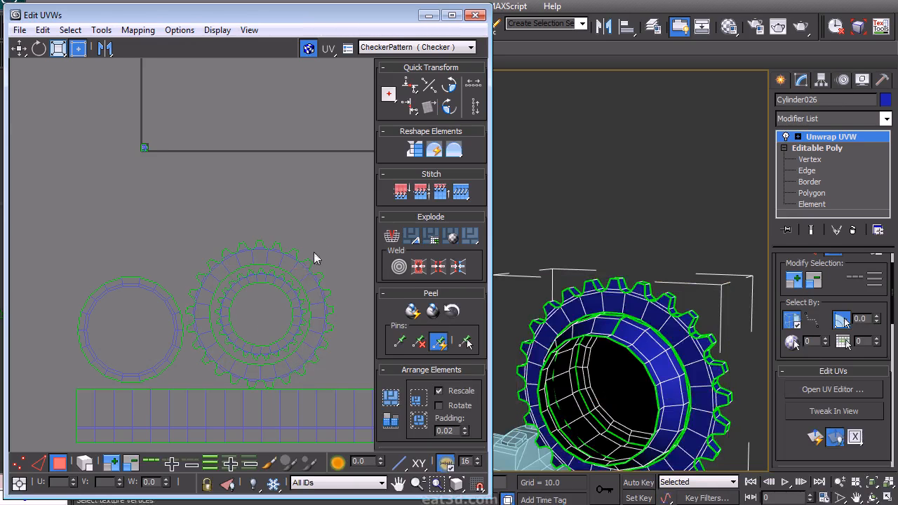
pyautogui.moveTo(304, 232); pyautogui.dragTo(130, 133)
pyautogui.keyDown('alt'); pyautogui.moveTo(639, 320); pyautogui.dragTo(633, 362, button='middle'); pyautogui.keyUp('alt')
pyautogui.click(592, 354)
pyautogui.rightClick(663, 289)
pyautogui.click(646, 249)
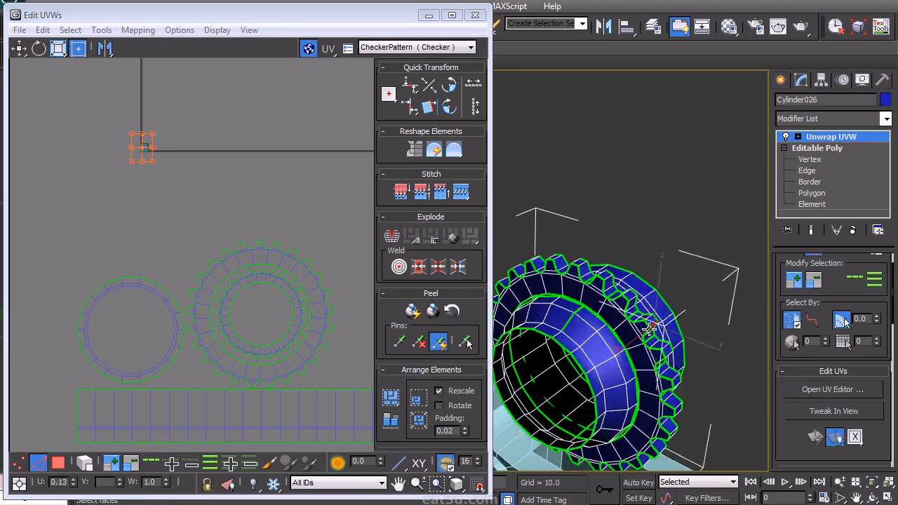
pyautogui.rightClick(649, 322)
pyautogui.click(637, 276)
# Select the flared hub's outer faces up to the toothed ring and map them with a cylindrical projection.
pyautogui.keyDown('alt'); pyautogui.moveTo(636, 281); pyautogui.dragTo(537, 184, button='middle'); pyautogui.keyUp('alt')
pyautogui.moveTo(518, 442); pyautogui.dragTo(586, 258)
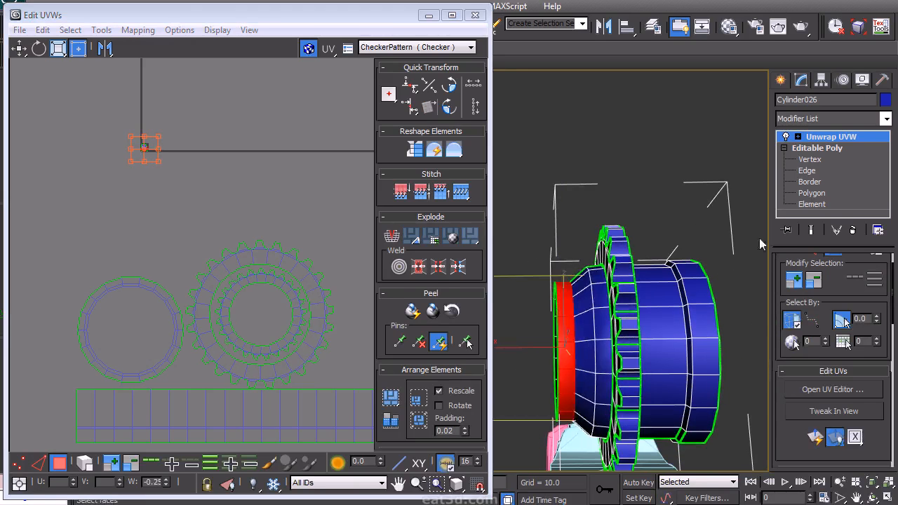
pyautogui.click(797, 280)
pyautogui.click(795, 281)
pyautogui.scroll(-5, 796, 330)
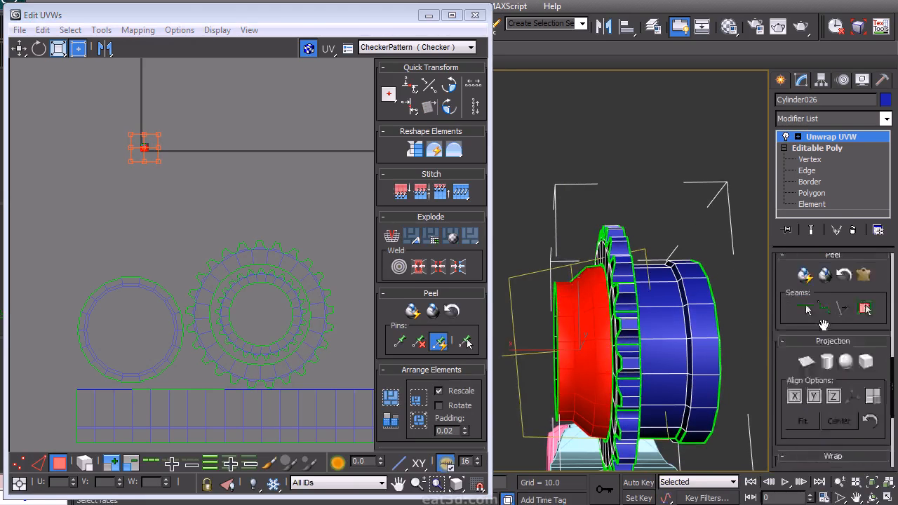
pyautogui.click(827, 271)
pyautogui.click(828, 271)
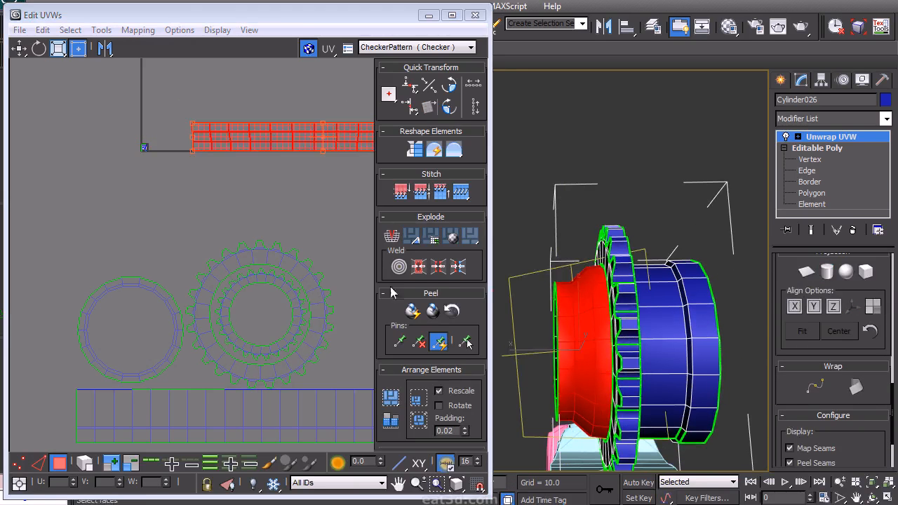
# Move the flared hub's strip shell directly beneath the drum's strip.
pyautogui.moveTo(353, 174); pyautogui.dragTo(269, 213, button='middle')
pyautogui.scroll(-2, 269, 212)
pyautogui.moveTo(288, 187); pyautogui.dragTo(263, 370)
pyautogui.moveTo(315, 320); pyautogui.dragTo(338, 234, button='middle')
pyautogui.moveTo(307, 282); pyautogui.dragTo(244, 341)
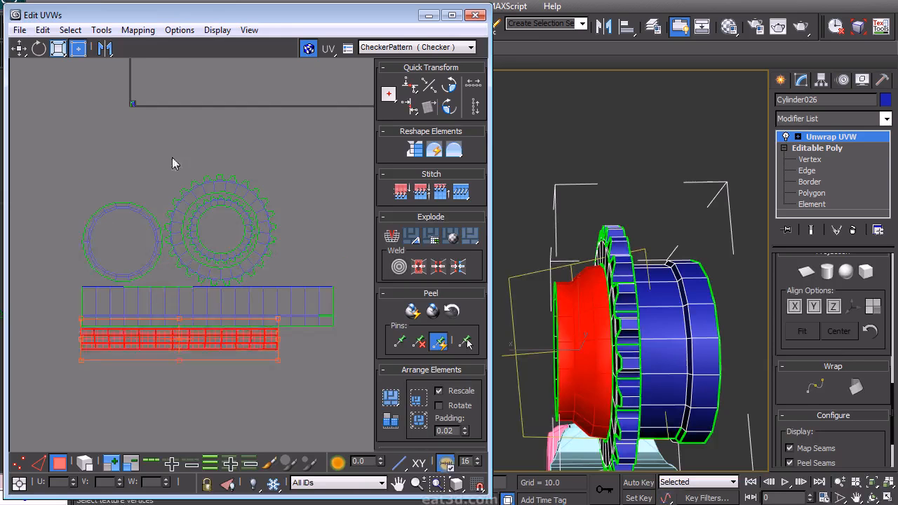
# Select the sprocket's leftover faces at the UV square's corner and unwrap them with Unfold Mapping.
pyautogui.moveTo(172, 164); pyautogui.dragTo(187, 222, button='middle')
pyautogui.moveTo(128, 144); pyautogui.dragTo(165, 182)
pyautogui.click(127, 29)
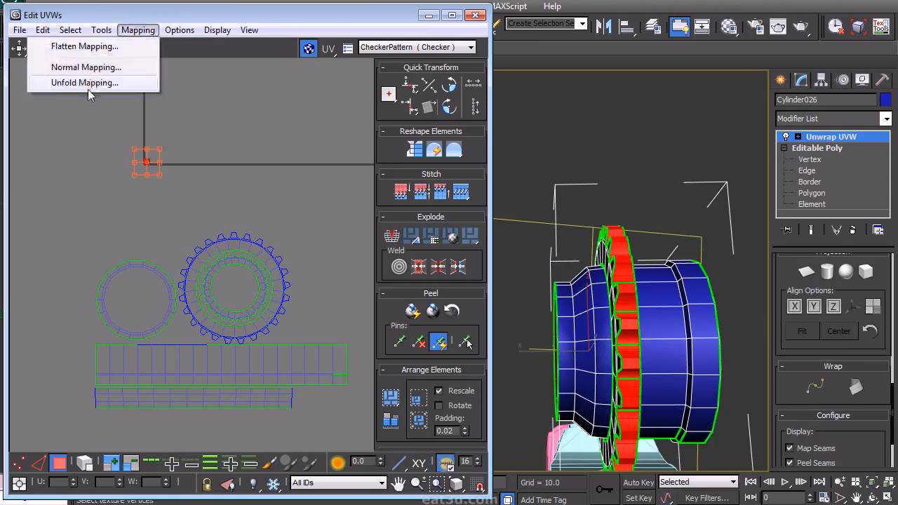
pyautogui.click(86, 84)
pyautogui.click(189, 11)
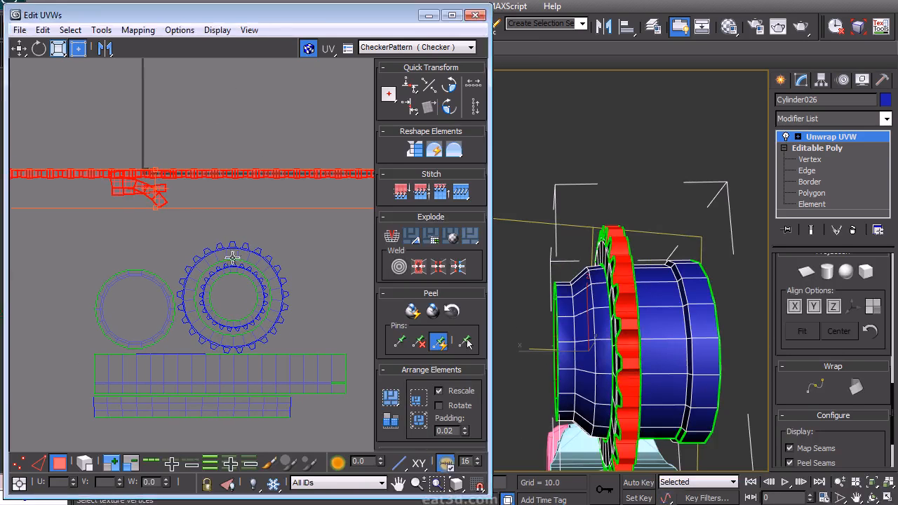
# Select the flared hub's strip together with the connected drum and inner hub faces, growing the selection around the sprocket.
pyautogui.keyDown('alt'); pyautogui.moveTo(617, 317); pyautogui.dragTo(648, 344, button='middle'); pyautogui.keyUp('alt')
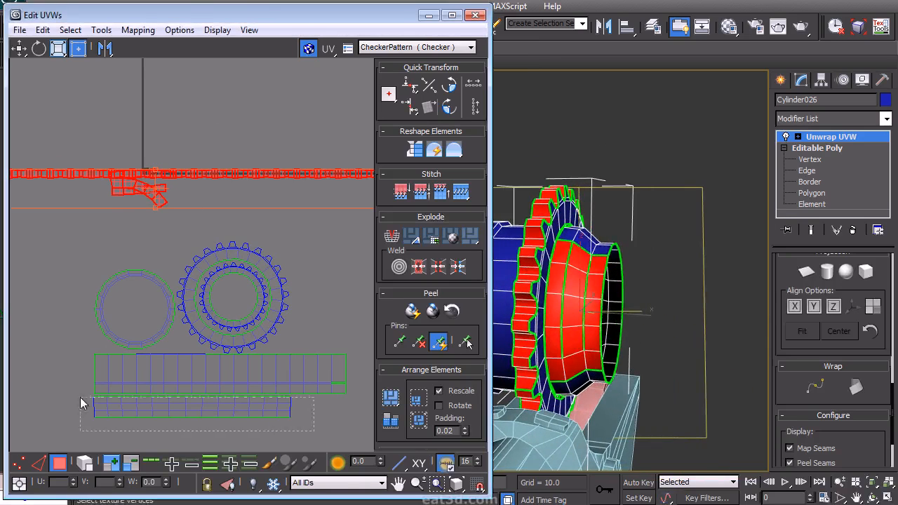
pyautogui.moveTo(80, 397); pyautogui.dragTo(77, 396)
pyautogui.keyDown('alt'); pyautogui.moveTo(676, 293); pyautogui.dragTo(614, 282, button='middle'); pyautogui.keyUp('alt')
pyautogui.press('+')
pyautogui.press('-')
pyautogui.press('+')
pyautogui.press('+')
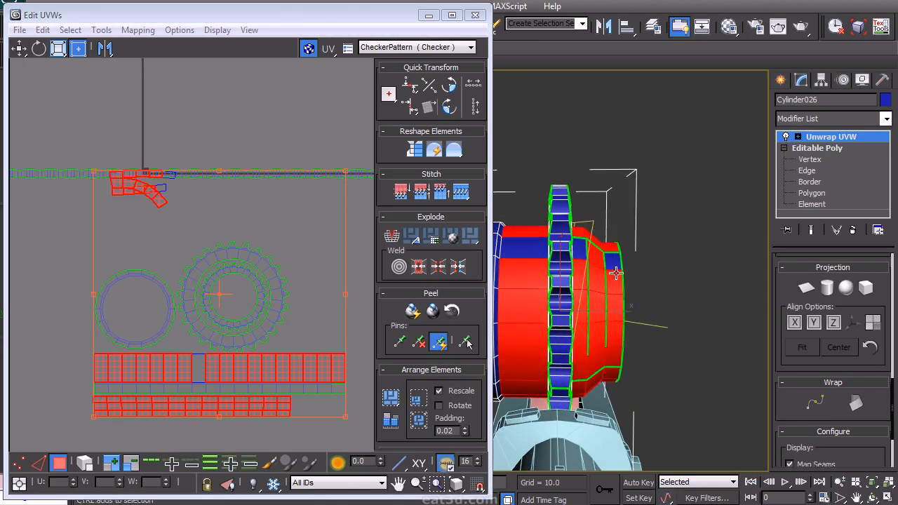
pyautogui.keyDown('alt'); pyautogui.moveTo(613, 261); pyautogui.dragTo(683, 268, button='middle'); pyautogui.keyUp('alt')
pyautogui.scroll(3, 711, 329)
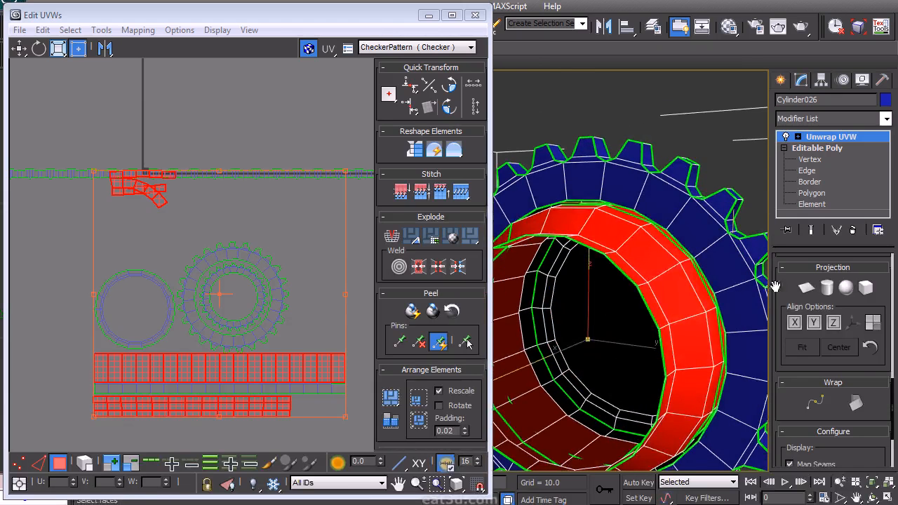
# Map the selected hub and drum faces together with a cylindrical projection and move the combined strip below the round shells.
pyautogui.click(826, 288)
pyautogui.click(827, 288)
pyautogui.moveTo(288, 229); pyautogui.dragTo(256, 186, button='middle')
pyautogui.scroll(-3, 256, 185)
pyautogui.moveTo(299, 131); pyautogui.dragTo(268, 291)
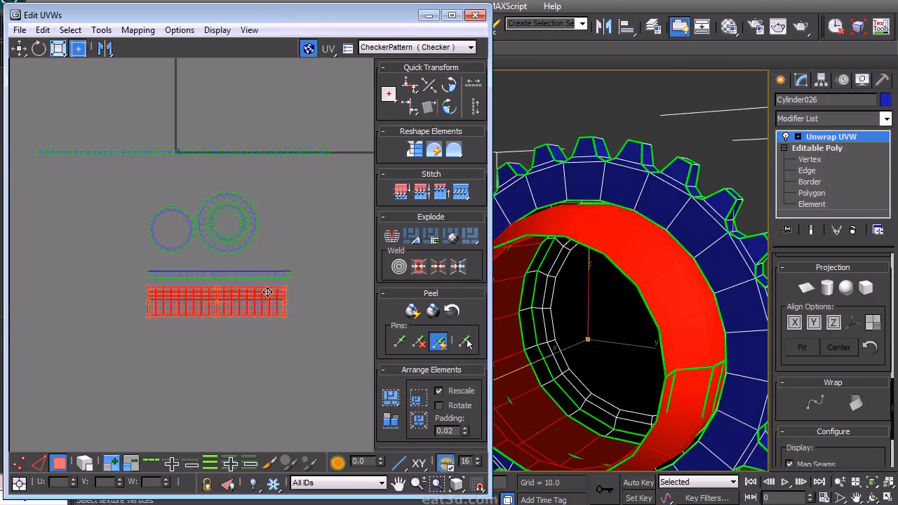
pyautogui.click(297, 229)
# Remap the sprocket's hub and drum faces with a cylindrical projection and move the strip directly below the thin strip shell.
pyautogui.moveTo(705, 295); pyautogui.dragTo(768, 382, button='middle')
pyautogui.moveTo(301, 334); pyautogui.dragTo(128, 284)
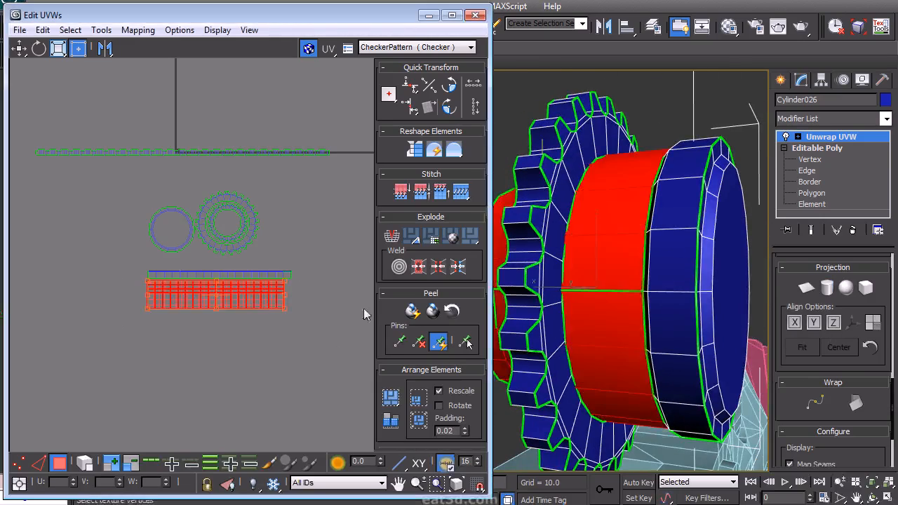
pyautogui.click(828, 289)
pyautogui.keyDown('alt'); pyautogui.moveTo(640, 353); pyautogui.dragTo(620, 299, button='middle'); pyautogui.keyUp('alt')
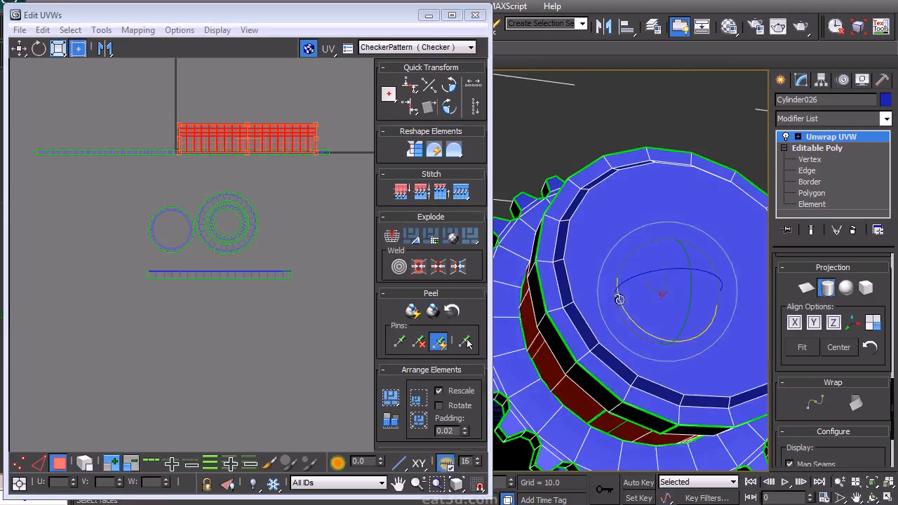
pyautogui.click(827, 290)
pyautogui.moveTo(276, 146); pyautogui.dragTo(250, 299)
pyautogui.click(295, 211)
pyautogui.moveTo(297, 153); pyautogui.dragTo(316, 165, button='middle')
# Select the sprocket's long tooth strip and move it between the round shells and the drum strips.
pyautogui.moveTo(640, 302); pyautogui.dragTo(681, 270, button='middle')
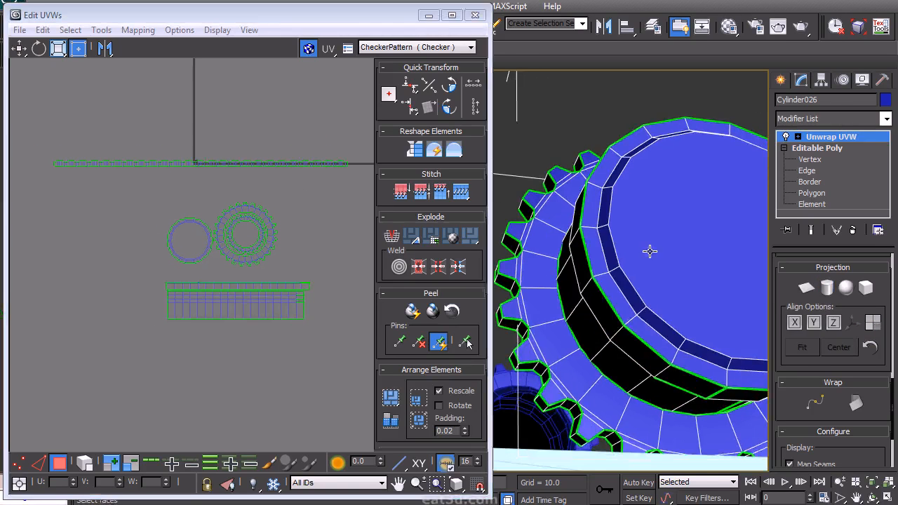
pyautogui.moveTo(320, 177); pyautogui.dragTo(302, 174, button='middle')
pyautogui.scroll(-2, 303, 175)
pyautogui.keyDown('alt'); pyautogui.moveTo(622, 269); pyautogui.dragTo(702, 261, button='middle'); pyautogui.keyUp('alt')
pyautogui.moveTo(275, 203); pyautogui.dragTo(271, 213, button='middle')
pyautogui.moveTo(327, 188); pyautogui.dragTo(88, 128)
pyautogui.moveTo(178, 174); pyautogui.dragTo(231, 245)
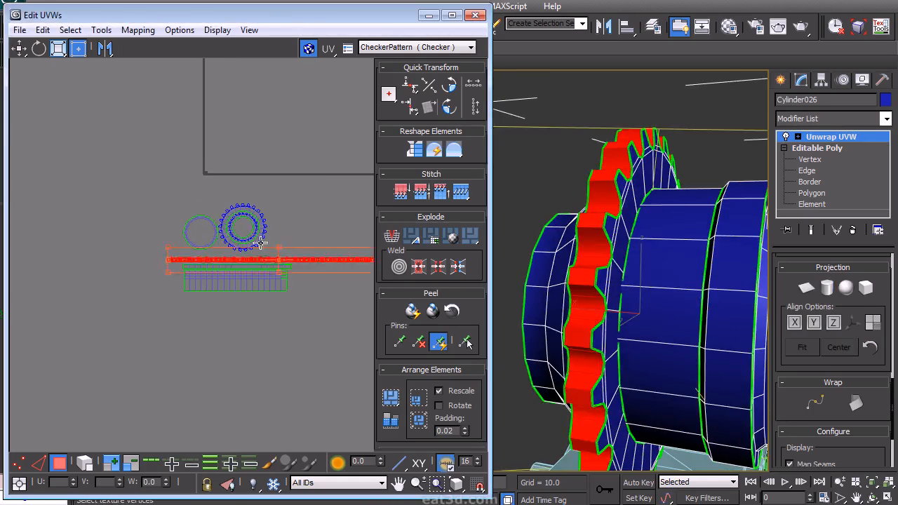
pyautogui.click(286, 196)
pyautogui.scroll(4, 280, 217)
pyautogui.scroll(-6, 231, 253)
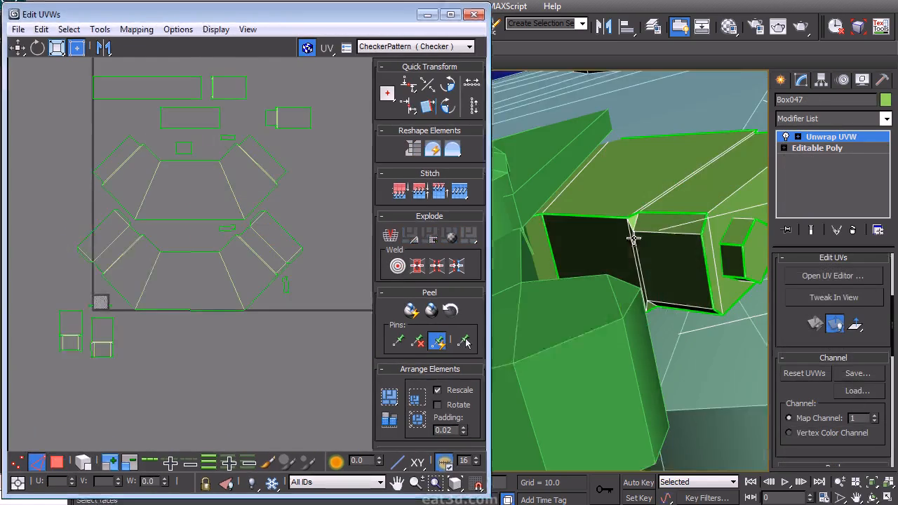
# Select the small triangular corner faces beside the left narrow end shell of Box047 and move them just below that shell.
pyautogui.rightClick(101, 295)
pyautogui.click(77, 300)
pyautogui.scroll(6, 124, 294)
pyautogui.rightClick(159, 262)
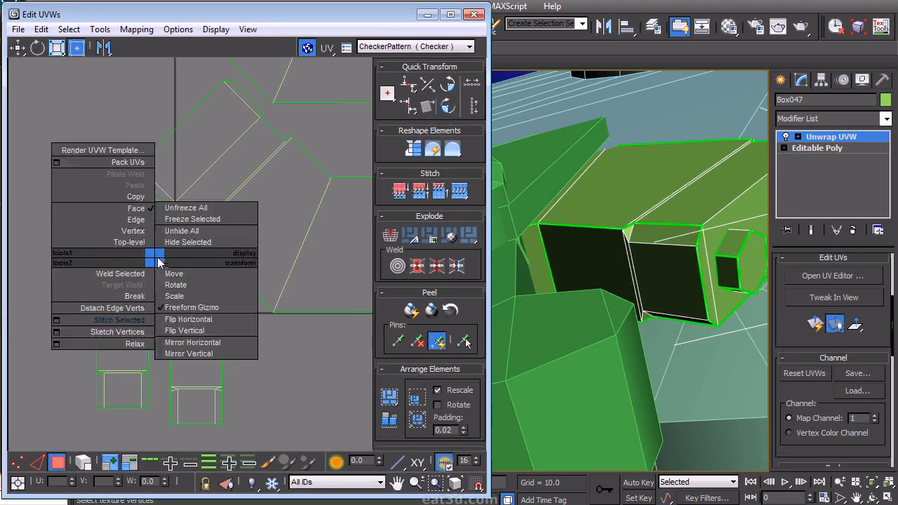
pyautogui.click(135, 219)
pyautogui.rightClick(77, 246)
pyautogui.click(58, 198)
pyautogui.moveTo(142, 282); pyautogui.dragTo(229, 319)
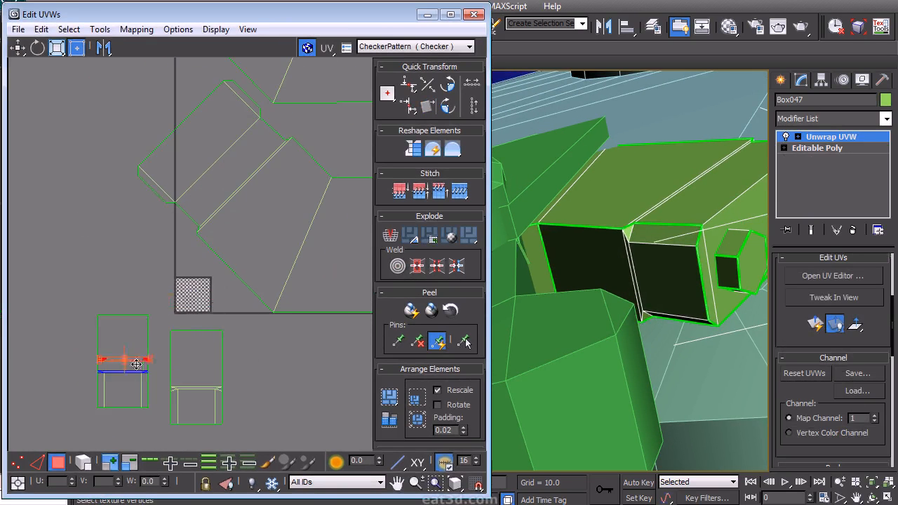
pyautogui.click(150, 400)
# Target-weld the triangular corner pieces' vertices to the matching corners of the left end shell.
pyautogui.scroll(5, 155, 382)
pyautogui.moveTo(155, 382); pyautogui.dragTo(199, 292, button='middle')
pyautogui.rightClick(199, 292)
pyautogui.click(180, 264)
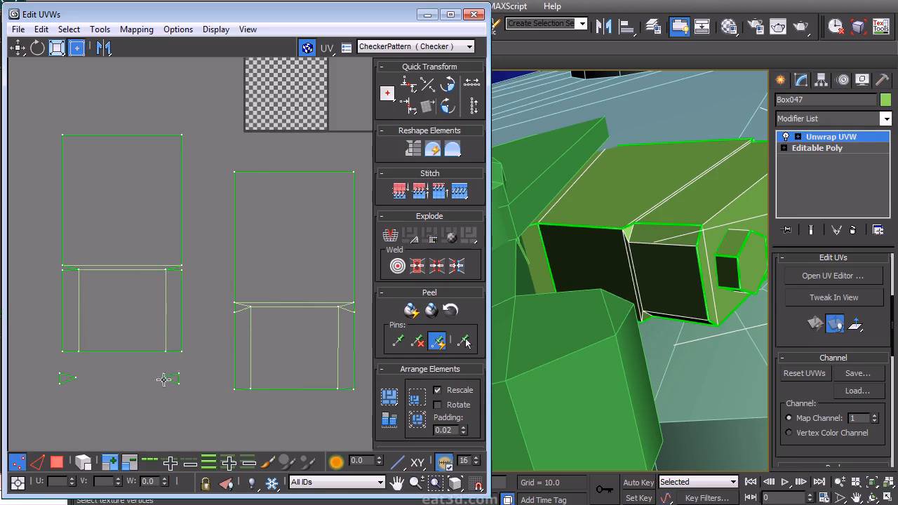
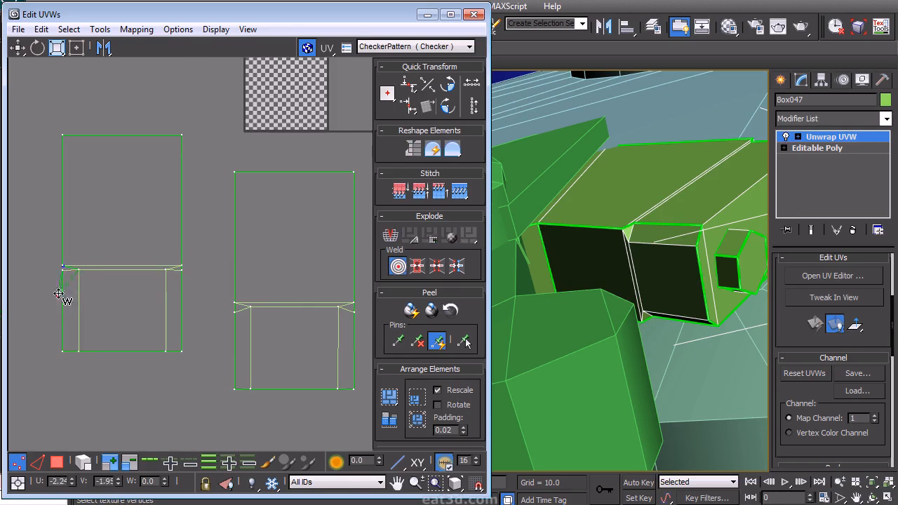
pyautogui.moveTo(186, 319); pyautogui.dragTo(152, 327, button='middle')
pyautogui.scroll(-5, 177, 279)
# Arrange the box's rectangular shells directly above and below the two joined trapezoid shells.
pyautogui.rightClick(205, 223)
pyautogui.rightClick(196, 220)
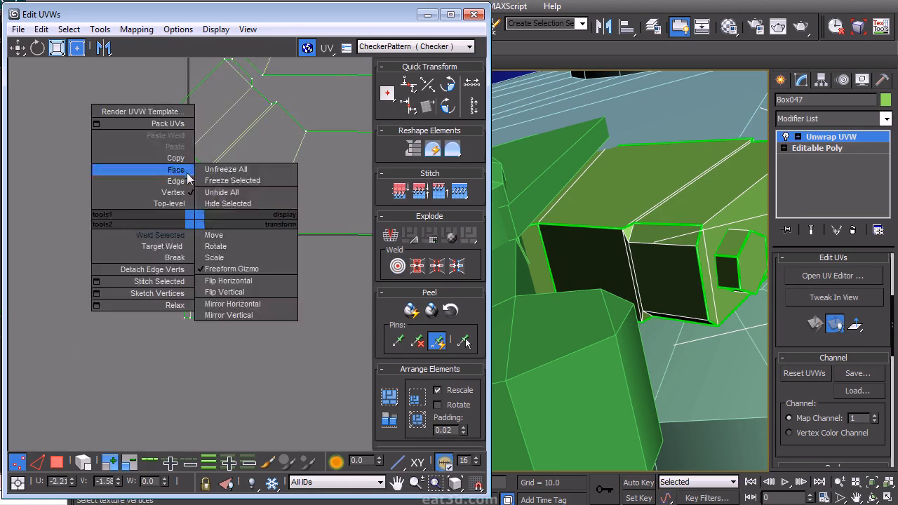
pyautogui.click(184, 180)
pyautogui.moveTo(277, 199); pyautogui.dragTo(143, 313, button='middle')
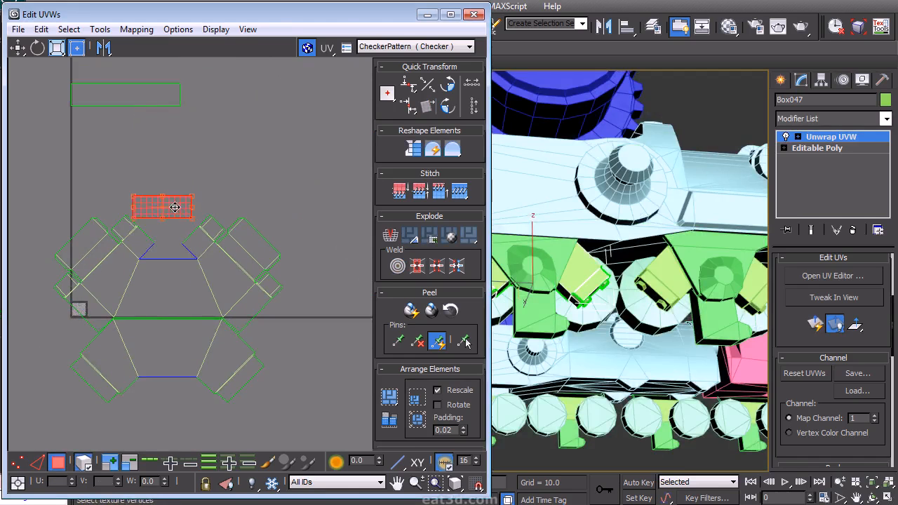
pyautogui.moveTo(40, 49); pyautogui.dragTo(40, 49)
pyautogui.moveTo(154, 127); pyautogui.dragTo(155, 110, button='middle')
pyautogui.click(337, 321)
pyautogui.moveTo(337, 321); pyautogui.dragTo(189, 288, button='middle')
pyautogui.scroll(-6, 276, 290)
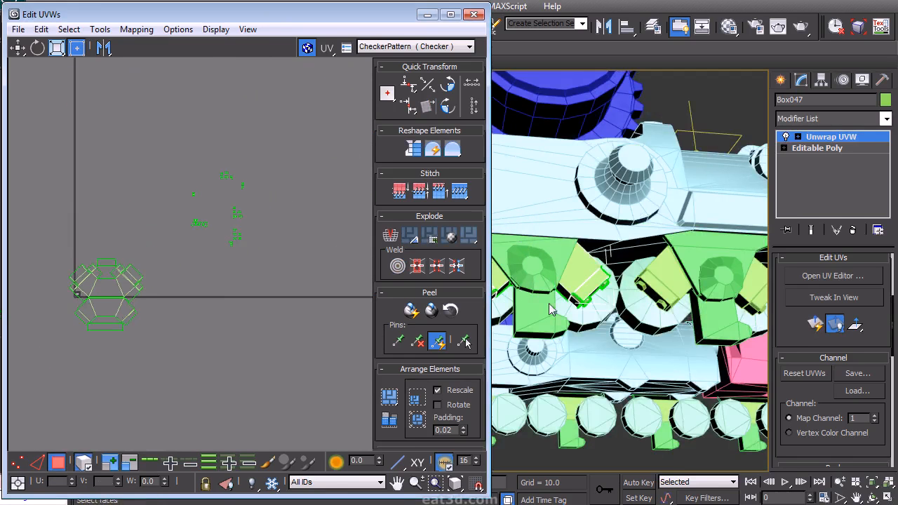
# Select the box's arranged main shells and move them below the UV square, clear of its corner.
pyautogui.scroll(3, 550, 306)
pyautogui.moveTo(550, 306); pyautogui.dragTo(574, 309, button='middle')
pyautogui.moveTo(63, 245); pyautogui.dragTo(187, 379)
pyautogui.moveTo(120, 295); pyautogui.dragTo(224, 337)
pyautogui.click(281, 266)
# Select the row of four hexagonal bolt shells and flatten them into the UV square's corner.
pyautogui.scroll(3, 200, 198)
pyautogui.scroll(3, 200, 223)
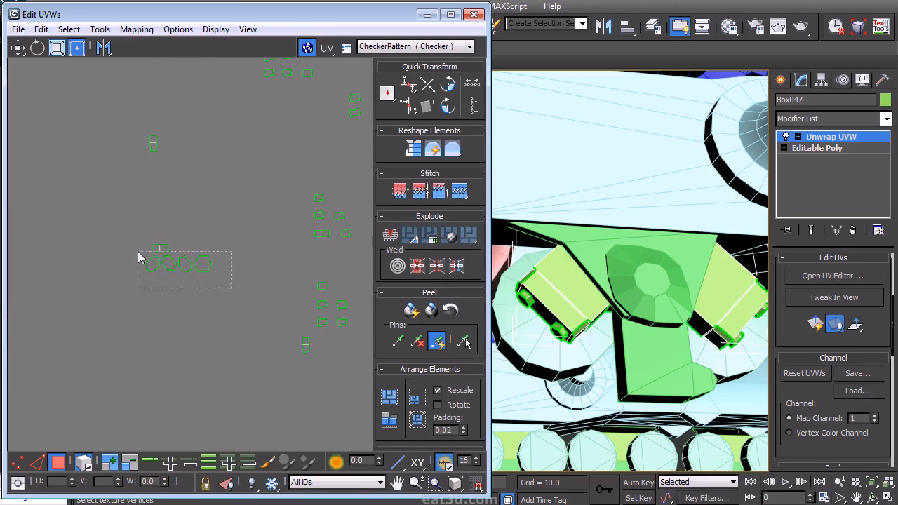
pyautogui.click(136, 29)
pyautogui.click(151, 44)
pyautogui.click(187, 73)
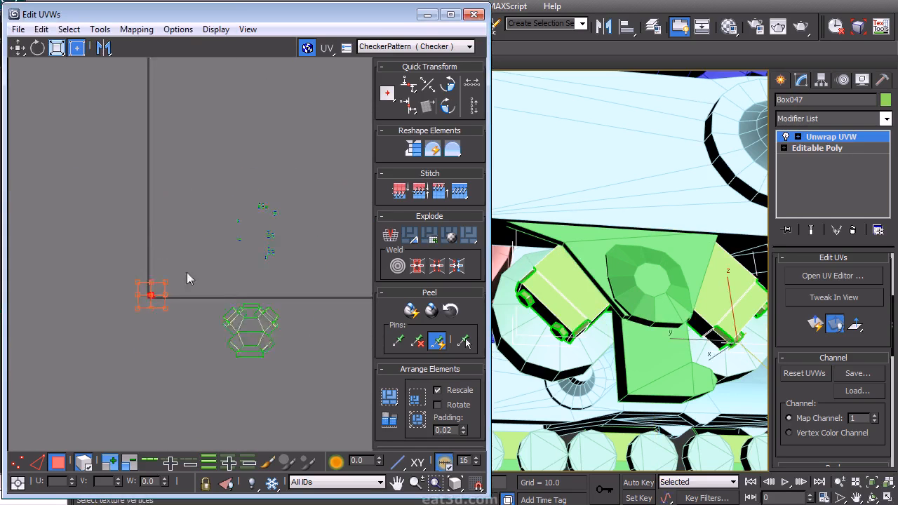
pyautogui.scroll(2, 284, 226)
pyautogui.scroll(3, 135, 321)
# Select the hexagonal shell sitting in the UV square's corner and remap it on its own.
pyautogui.click(165, 291)
pyautogui.click(136, 29)
pyautogui.click(150, 44)
pyautogui.click(190, 73)
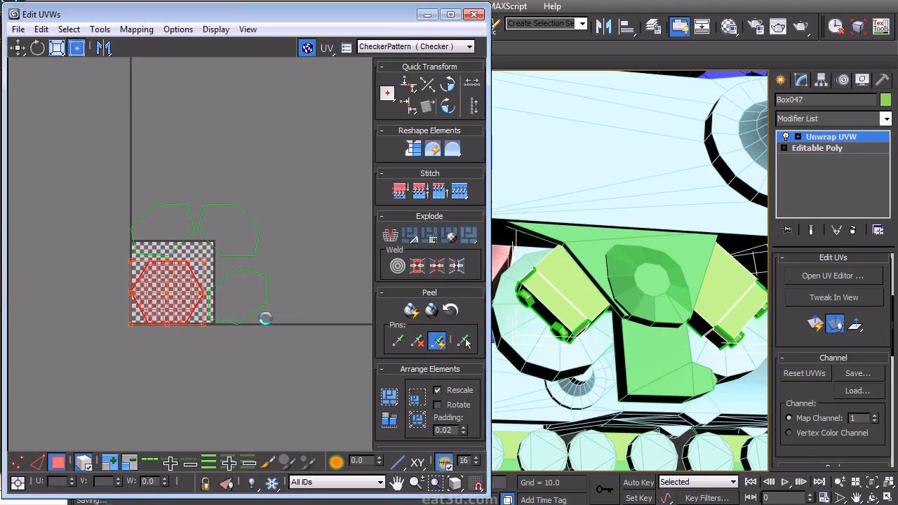
pyautogui.click(137, 29)
pyautogui.click(82, 45)
pyautogui.click(188, 73)
pyautogui.click(136, 29)
pyautogui.click(108, 46)
pyautogui.click(188, 14)
# Select the hexagonal bolt caps one after another and unfold each onto the UV square's corner.
pyautogui.click(166, 272)
pyautogui.click(136, 29)
pyautogui.click(109, 82)
pyautogui.click(189, 13)
pyautogui.click(226, 232)
pyautogui.click(136, 29)
pyautogui.click(109, 82)
pyautogui.click(188, 12)
pyautogui.click(149, 214)
pyautogui.click(136, 29)
pyautogui.click(109, 83)
pyautogui.click(188, 13)
# Planar-map the upper bolt's cap, move it above the checker tile, and grow the selection to the bolt's sides.
pyautogui.click(815, 324)
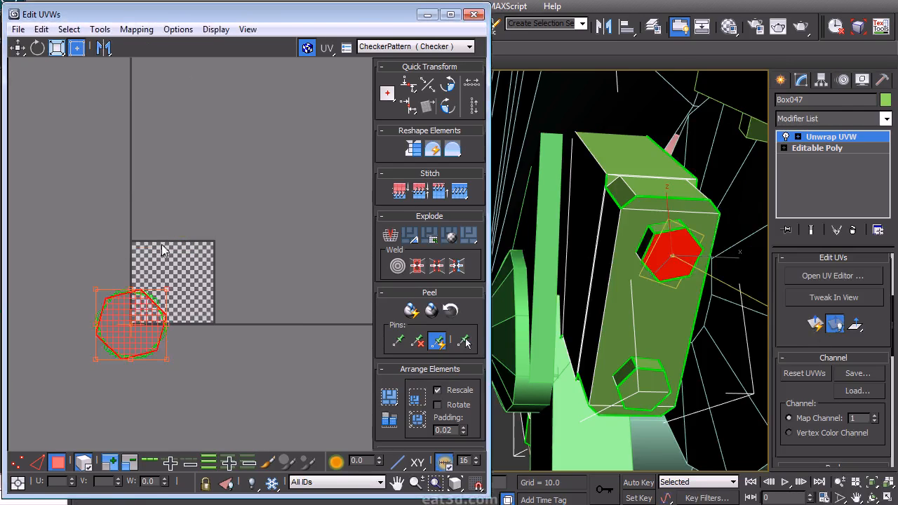
pyautogui.moveTo(143, 333); pyautogui.dragTo(192, 210)
pyautogui.moveTo(782, 319); pyautogui.dragTo(778, 466)
pyautogui.click(794, 315)
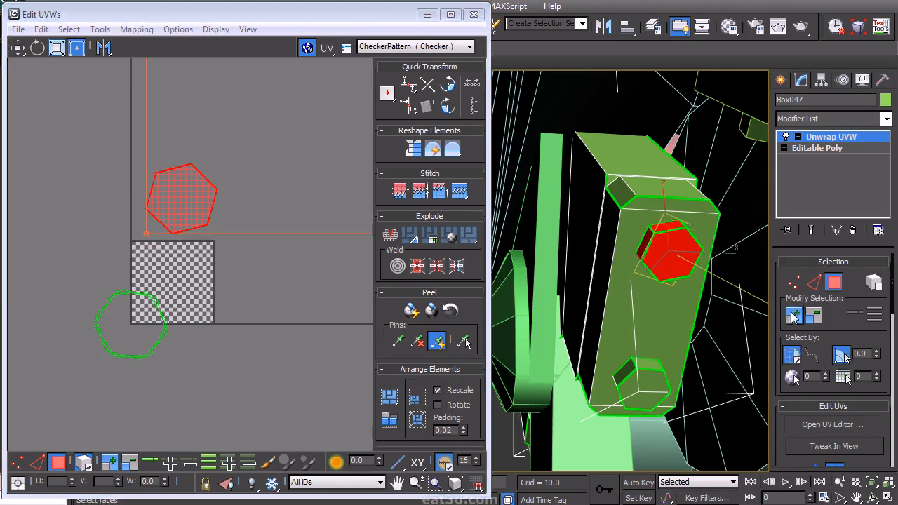
pyautogui.keyDown('alt'); pyautogui.moveTo(243, 223); pyautogui.dragTo(207, 211); pyautogui.keyUp('alt')
# Unfold the selected bolt cap and side faces together and move the result clear of the stacked hexagons.
pyautogui.click(136, 29)
pyautogui.click(112, 80)
pyautogui.click(188, 11)
pyautogui.moveTo(190, 391); pyautogui.dragTo(283, 169)
pyautogui.click(244, 294)
pyautogui.moveTo(245, 294); pyautogui.dragTo(209, 332, button='middle')
# Stitch the bolt's detached side faces onto the matching edges of its hexagonal cap.
pyautogui.rightClick(190, 213)
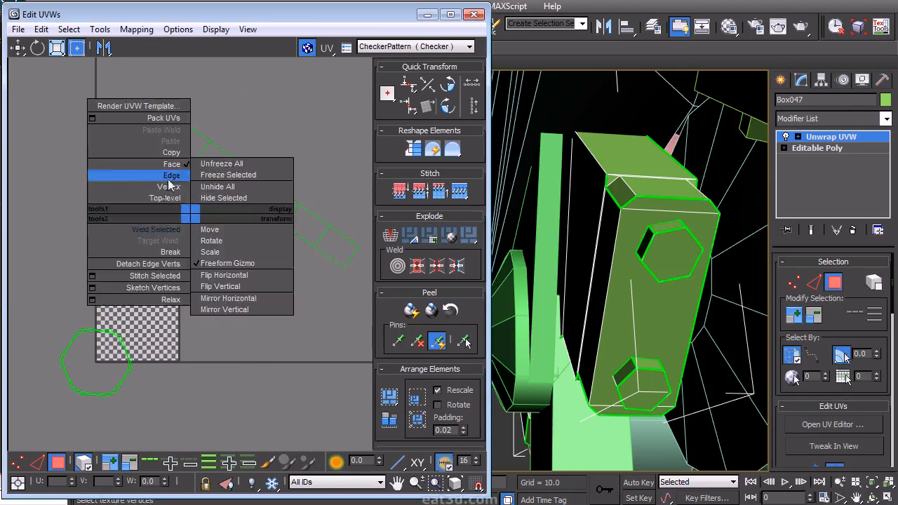
pyautogui.click(169, 177)
pyautogui.click(169, 222)
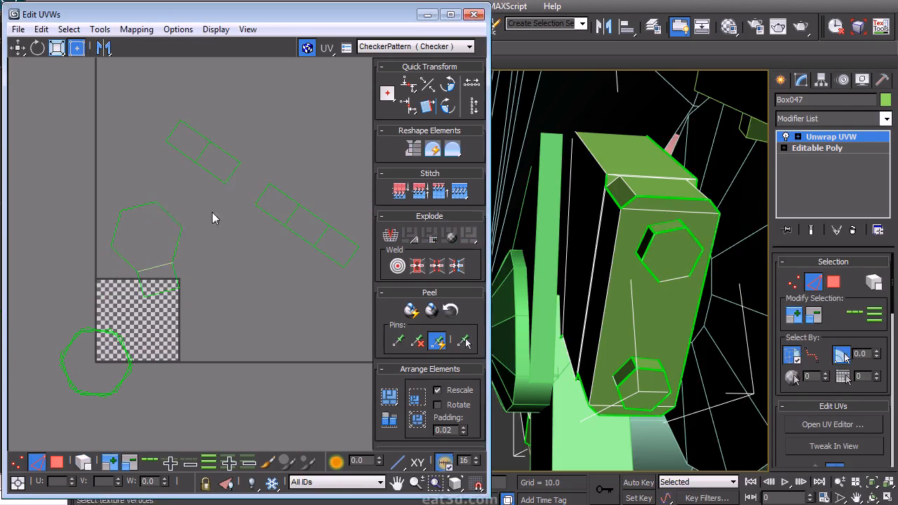
pyautogui.rightClick(70, 236)
pyautogui.click(41, 188)
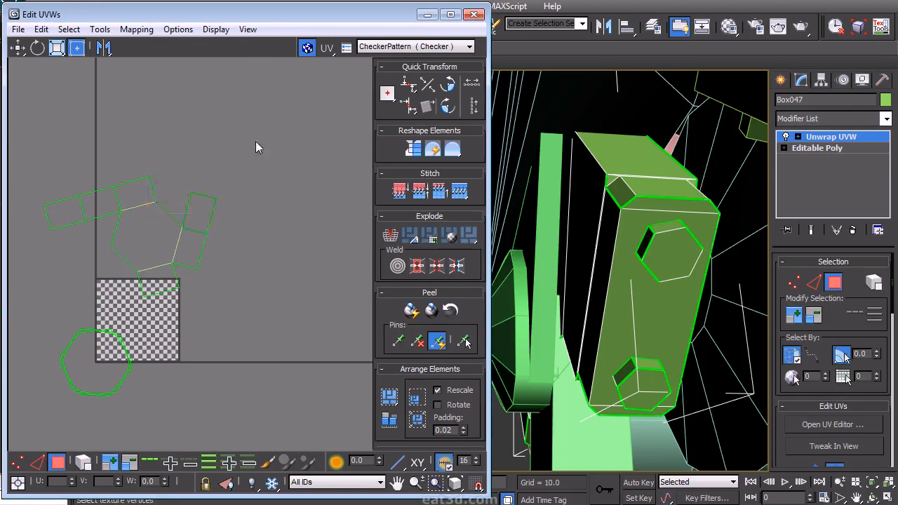
pyautogui.press('2')
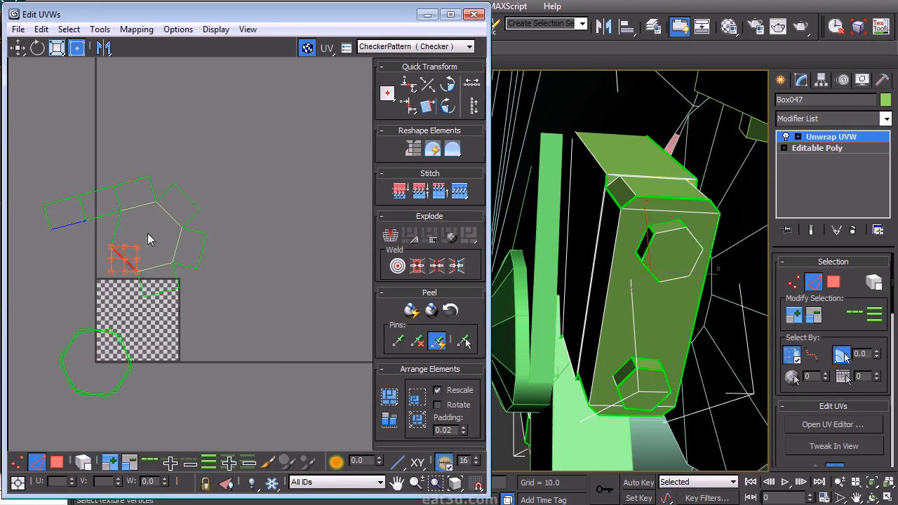
pyautogui.moveTo(197, 199); pyautogui.dragTo(238, 144, button='middle')
# Select the complete stitched bolt shell and move it away from the leftover shells at the UV corner.
pyautogui.rightClick(226, 164)
pyautogui.click(211, 115)
pyautogui.moveTo(273, 92); pyautogui.dragTo(126, 244)
pyautogui.moveTo(207, 201); pyautogui.dragTo(132, 155)
pyautogui.click(211, 161)
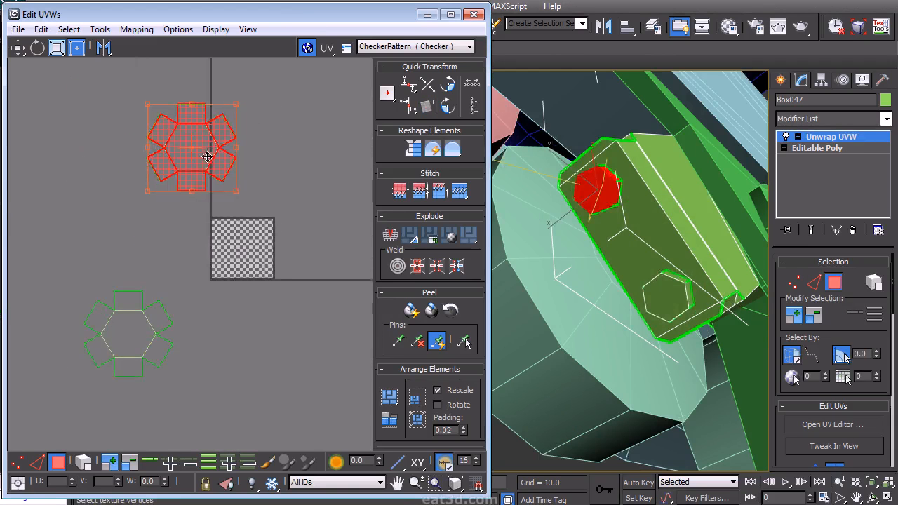
# Move the lower flower-shaped bolt shell exactly on top of the upper one.
pyautogui.click(121, 362)
pyautogui.moveTo(122, 362); pyautogui.dragTo(184, 176)
pyautogui.scroll(5, 228, 202)
pyautogui.click(191, 325)
pyautogui.scroll(-5, 190, 325)
# Align the outer vertices of the bolt shells' neighbouring side flaps vertically.
pyautogui.moveTo(206, 315); pyautogui.dragTo(214, 347, button='middle')
pyautogui.rightClick(202, 347)
pyautogui.click(181, 322)
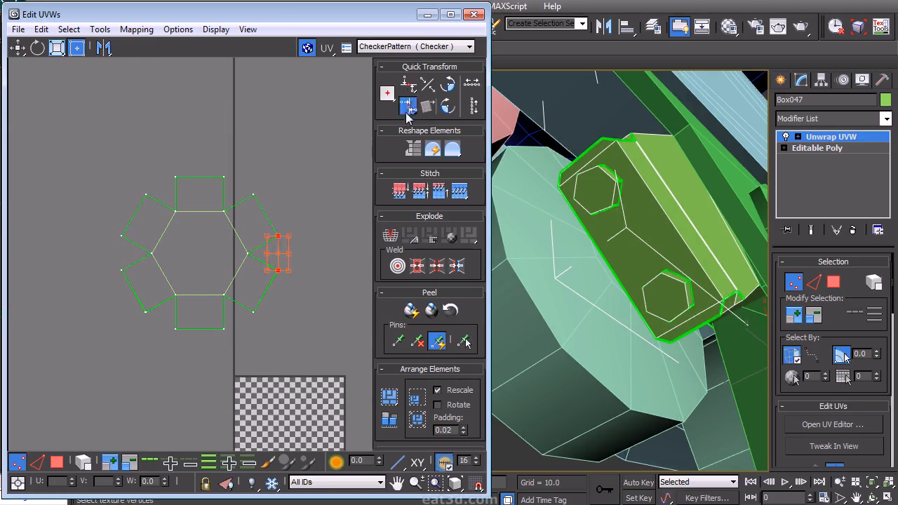
pyautogui.moveTo(261, 259); pyautogui.dragTo(193, 237, button='middle')
pyautogui.scroll(-4, 259, 209)
# Select all vertices of the stacked bolt shells and move them beside the box's arranged main shells.
pyautogui.rightClick(264, 207)
pyautogui.click(245, 183)
pyautogui.scroll(-4, 187, 214)
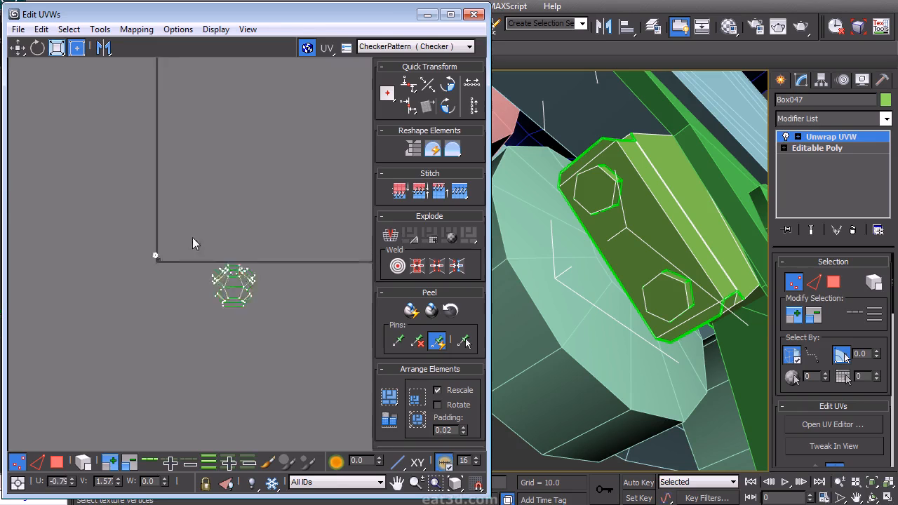
pyautogui.scroll(1, 193, 237)
pyautogui.moveTo(135, 249); pyautogui.dragTo(164, 277)
pyautogui.scroll(5, 226, 313)
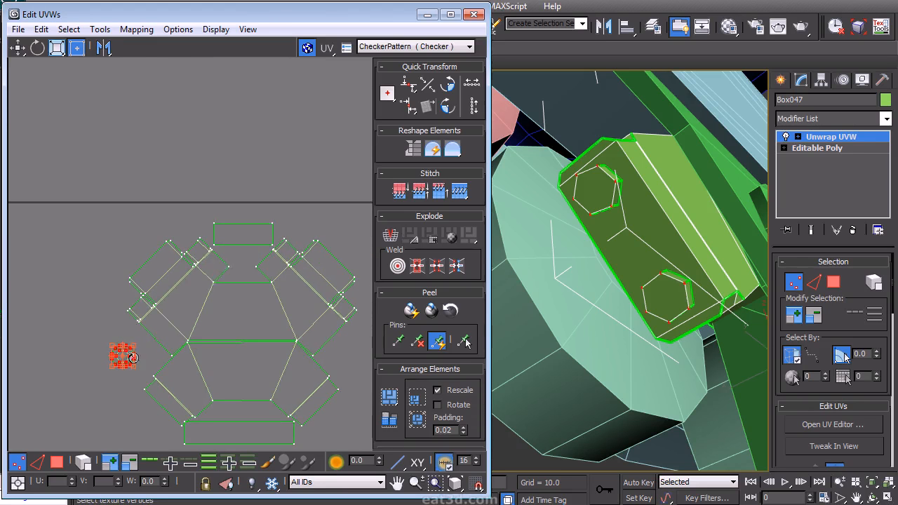
pyautogui.scroll(5, 238, 260)
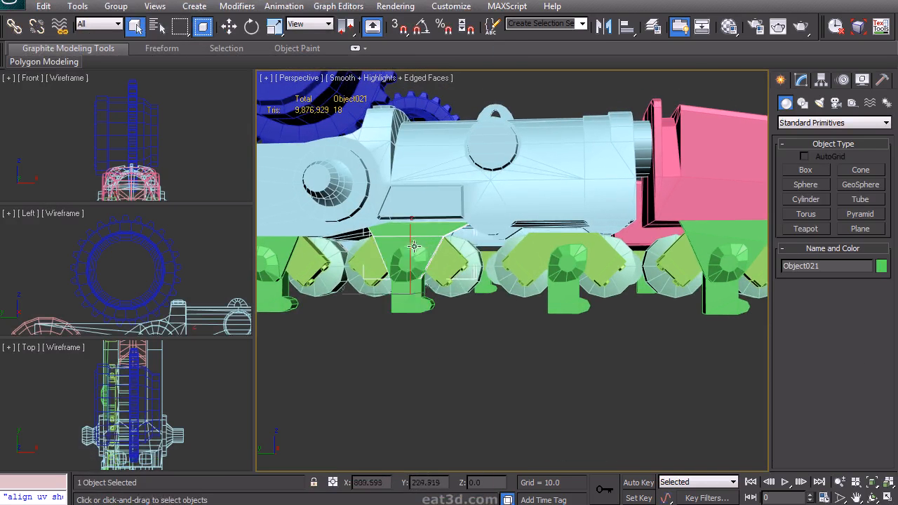
# Clone the green bracket plate Object021 along the track and align the copy with the next bracket's foot.
pyautogui.press('w')
pyautogui.moveTo(369, 298)
pyautogui.keyDown('shift'); pyautogui.mouseDown()
pyautogui.moveTo(433, 307)
pyautogui.moveTo(469, 278)
pyautogui.mouseUp(); pyautogui.keyUp('shift')
pyautogui.click(450, 310)
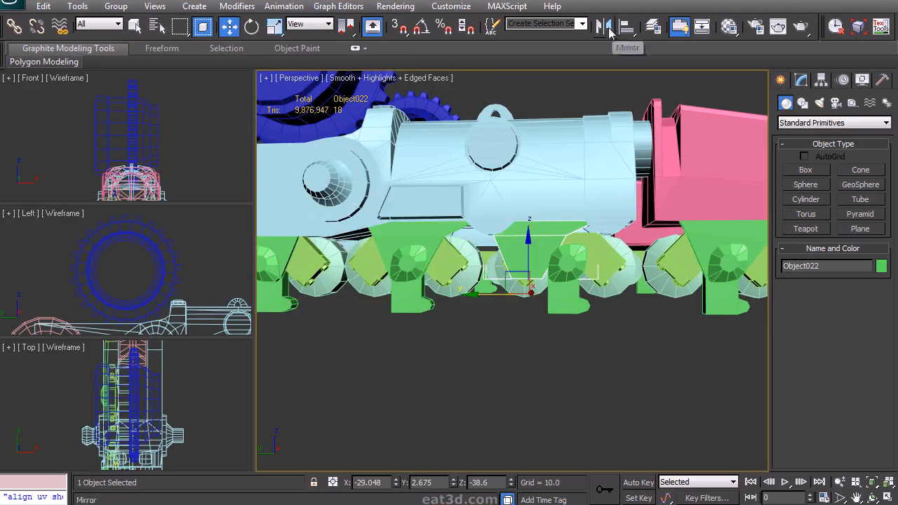
pyautogui.click(627, 26)
pyautogui.click(565, 314)
pyautogui.click(449, 365)
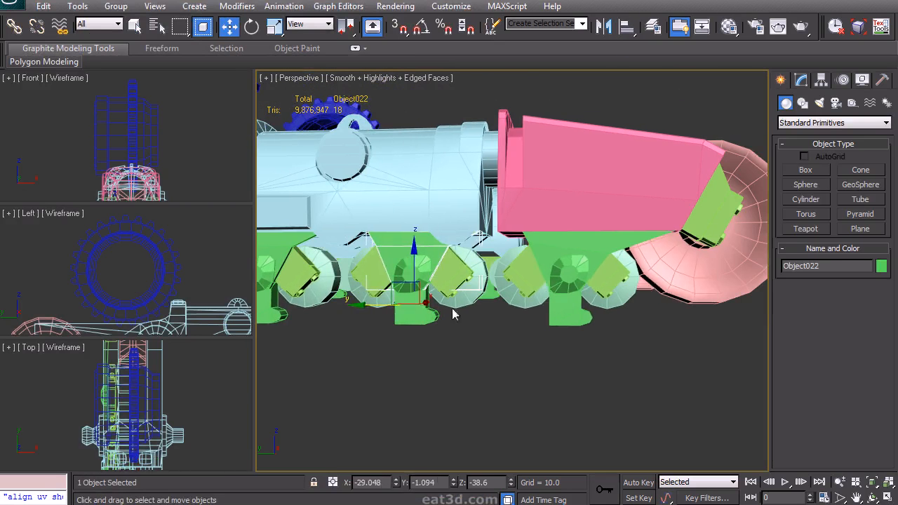
# Delete the foot and round hub elements from the green bracket Box044 under the pink housing.
pyautogui.click(582, 268)
pyautogui.click(801, 80)
pyautogui.click(866, 278)
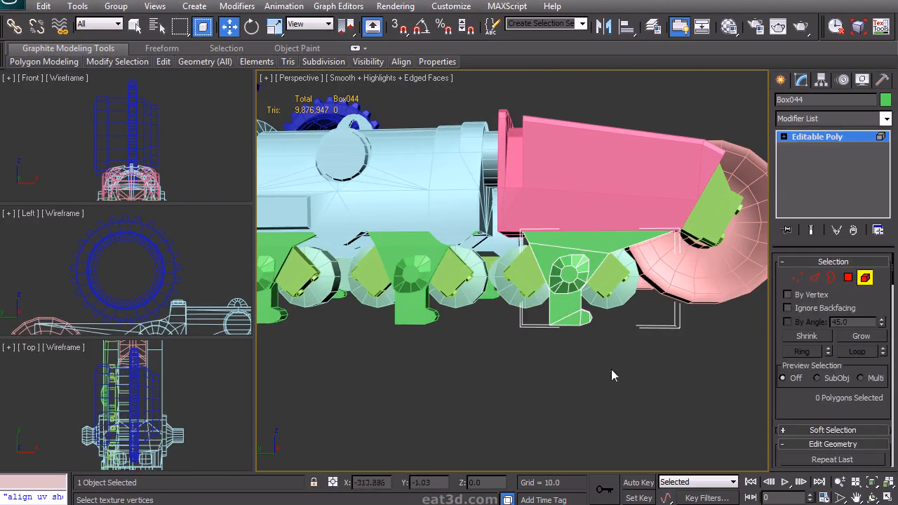
pyautogui.moveTo(537, 248); pyautogui.dragTo(538, 249)
pyautogui.press('Delete')
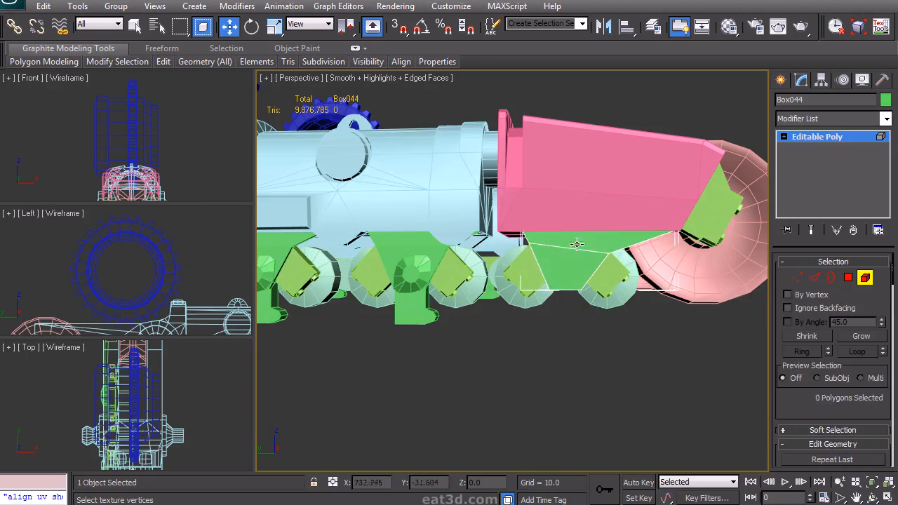
# Clone the neighbouring bracket foot as one instance and align it with Box044's plate under the pink housing.
pyautogui.click(864, 279)
pyautogui.click(418, 313)
pyautogui.keyDown('shift'); pyautogui.moveTo(377, 303); pyautogui.dragTo(466, 287); pyautogui.keyUp('shift')
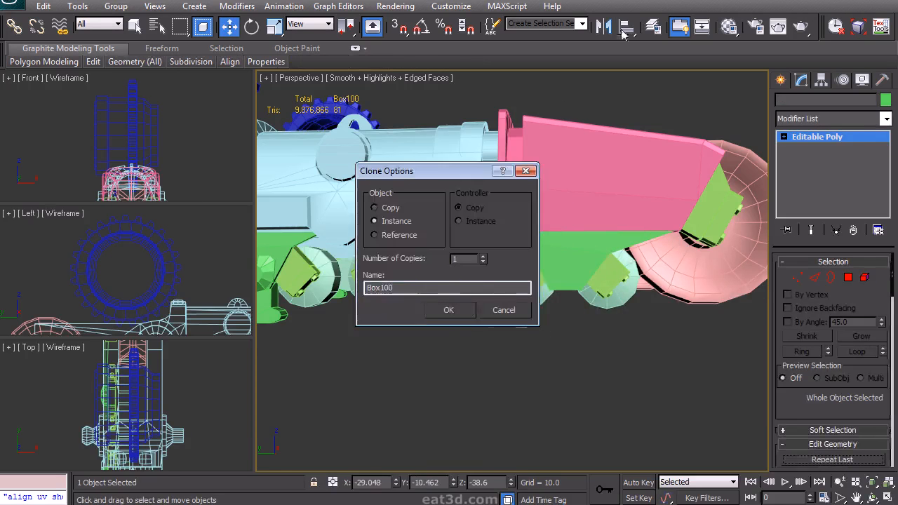
pyautogui.press('Return')
pyautogui.click(626, 26)
pyautogui.click(557, 265)
pyautogui.click(454, 363)
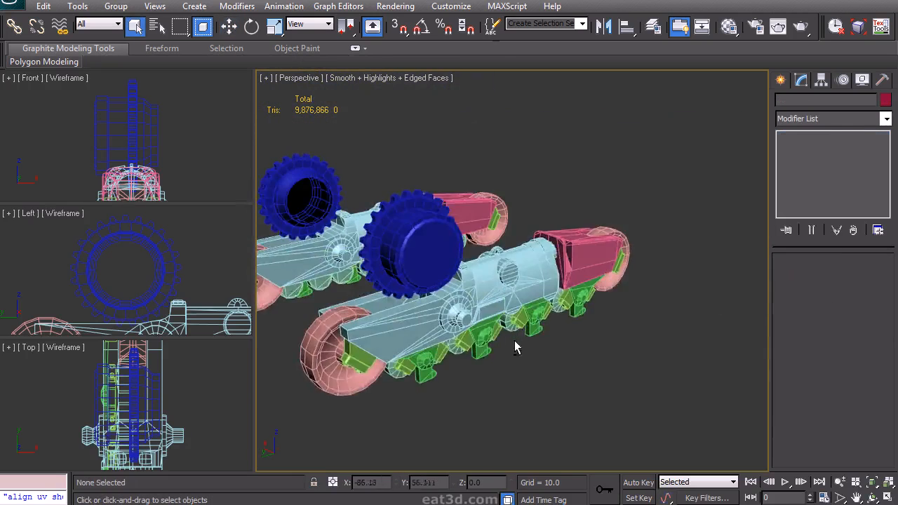
# Select every part of the near track assembly, apply Unwrap UVW to the whole selection and open the UV editor.
pyautogui.keyDown('alt'); pyautogui.moveTo(515, 348); pyautogui.dragTo(574, 299, button='middle'); pyautogui.keyUp('alt')
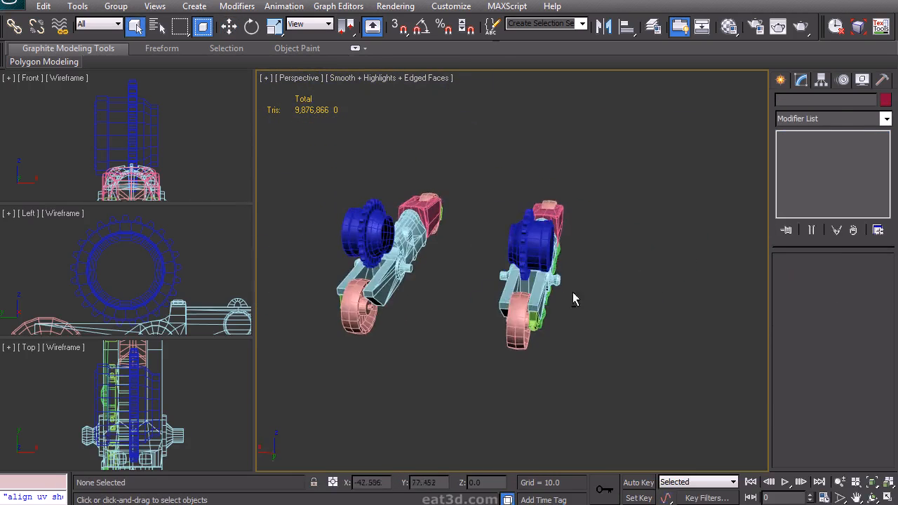
pyautogui.moveTo(475, 384); pyautogui.dragTo(609, 170)
pyautogui.keyDown('alt'); pyautogui.moveTo(643, 286); pyautogui.dragTo(573, 268, button='middle'); pyautogui.keyUp('alt')
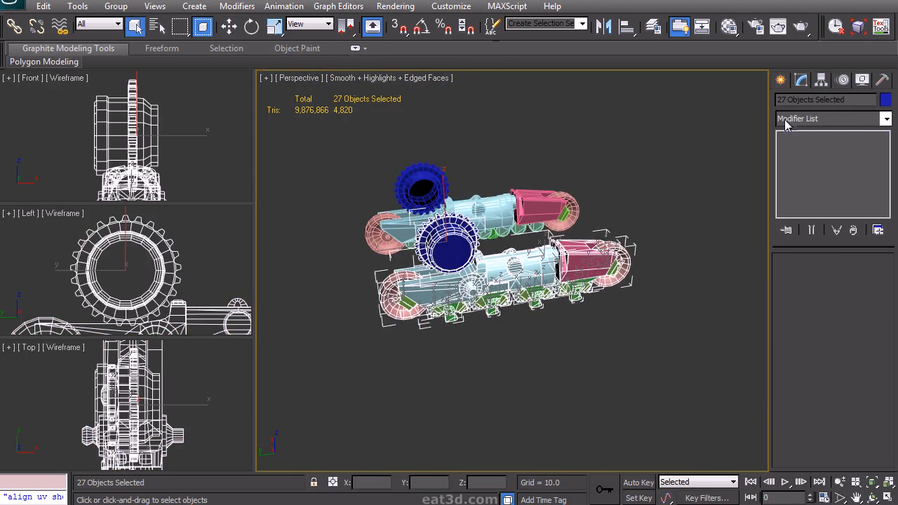
pyautogui.click(832, 122)
pyautogui.scroll(-10, 814, 450)
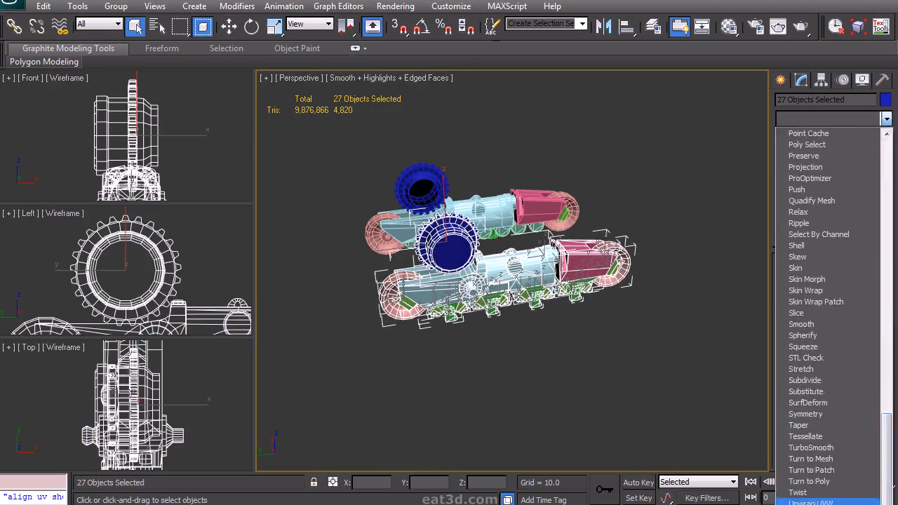
pyautogui.click(811, 501)
pyautogui.click(833, 425)
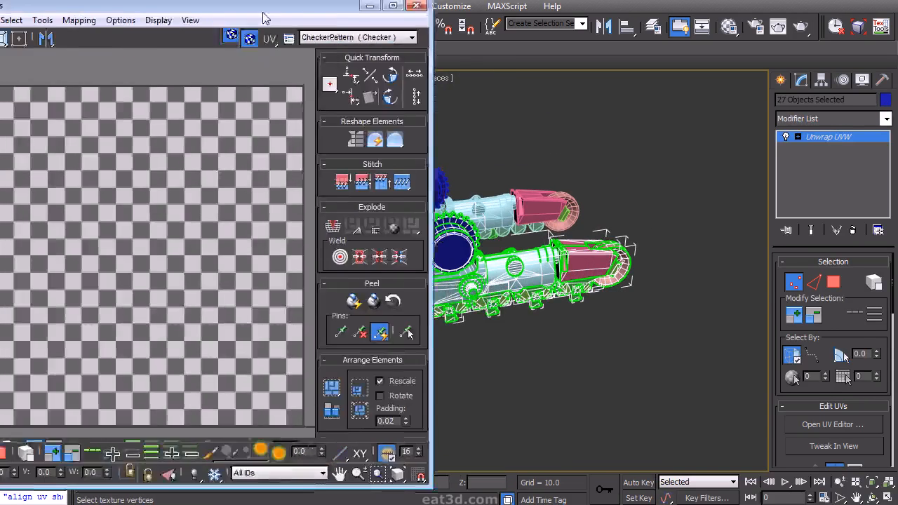
# Use face selection and the Freeform tool to move the bracket foot shells and the sprocket shells toward the other track shells.
pyautogui.scroll(-5, 290, 221)
pyautogui.moveTo(291, 221); pyautogui.dragTo(314, 179, button='middle')
pyautogui.rightClick(285, 191)
pyautogui.click(264, 140)
pyautogui.moveTo(219, 160); pyautogui.dragTo(254, 199)
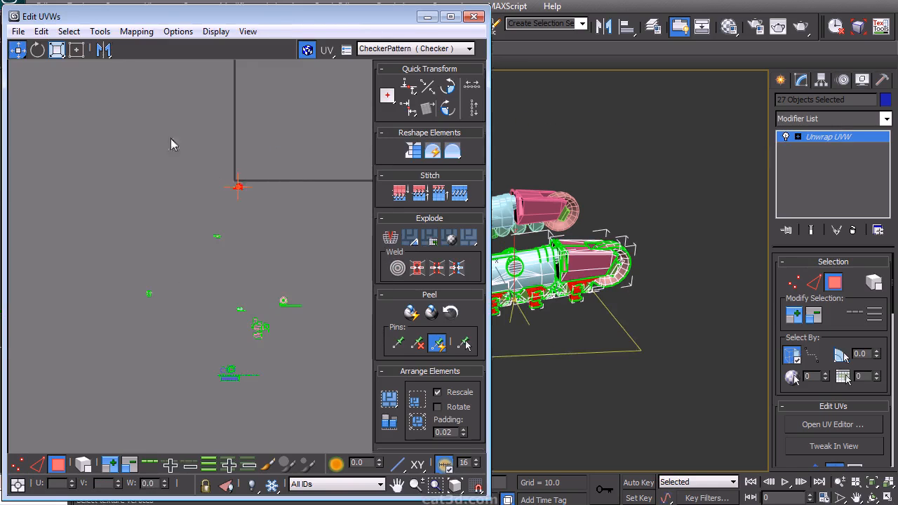
pyautogui.click(76, 50)
pyautogui.moveTo(265, 365); pyautogui.dragTo(265, 364)
pyautogui.moveTo(265, 364); pyautogui.dragTo(304, 352)
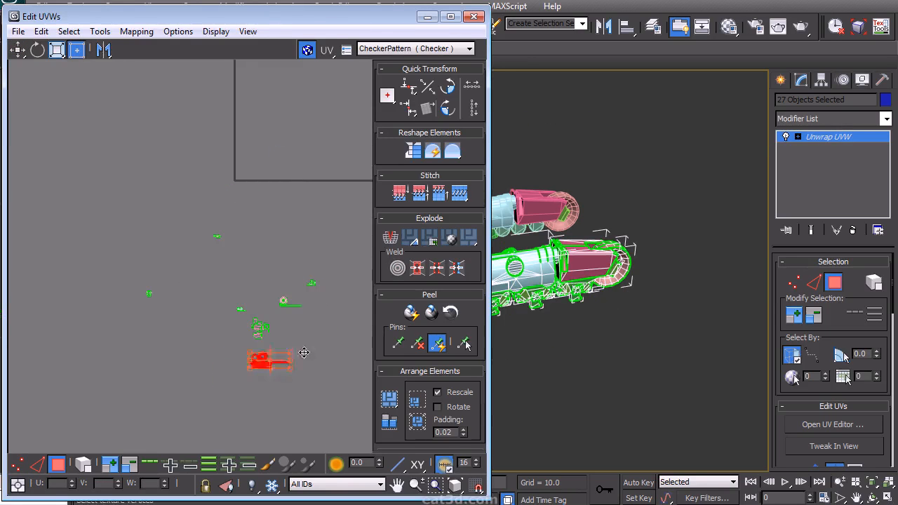
# Gather the scattered UV clusters of the track parts closer together outside the texture square.
pyautogui.scroll(-2, 333, 328)
pyautogui.moveTo(330, 327); pyautogui.dragTo(203, 309, button='middle')
pyautogui.scroll(2, 203, 309)
pyautogui.moveTo(319, 313); pyautogui.dragTo(258, 256)
pyautogui.moveTo(213, 276); pyautogui.dragTo(332, 254, button='middle')
pyautogui.moveTo(98, 264); pyautogui.dragTo(121, 237)
pyautogui.moveTo(112, 249); pyautogui.dragTo(152, 252)
pyautogui.click(177, 193)
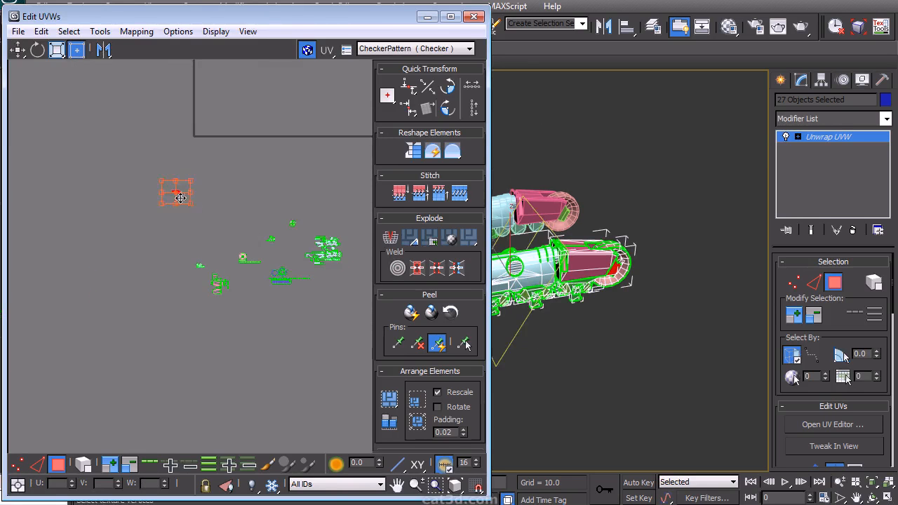
# Bring the green bracket's foot, plate, box and strip shells together into one compact UV cluster.
pyautogui.moveTo(318, 225); pyautogui.dragTo(180, 257, button='middle')
pyautogui.scroll(2, 204, 269)
pyautogui.scroll(2, 138, 314)
pyautogui.moveTo(138, 314); pyautogui.dragTo(269, 231, button='middle')
pyautogui.moveTo(68, 249); pyautogui.dragTo(332, 318, button='middle')
pyautogui.moveTo(82, 324); pyautogui.dragTo(326, 206)
pyautogui.moveTo(357, 197); pyautogui.dragTo(214, 271, button='middle')
pyautogui.scroll(2, 213, 271)
pyautogui.moveTo(179, 285); pyautogui.dragTo(229, 402)
pyautogui.scroll(2, 186, 292)
pyautogui.moveTo(273, 351); pyautogui.dragTo(265, 310, button='middle')
pyautogui.moveTo(316, 411); pyautogui.dragTo(152, 374)
pyautogui.scroll(2, 262, 347)
pyautogui.moveTo(266, 383); pyautogui.dragTo(275, 300)
# Move the two round hub shells above the trapezoid plate shell and tuck the spoked one beside its sloped edge.
pyautogui.moveTo(106, 403); pyautogui.dragTo(245, 321)
pyautogui.moveTo(218, 349); pyautogui.dragTo(202, 218)
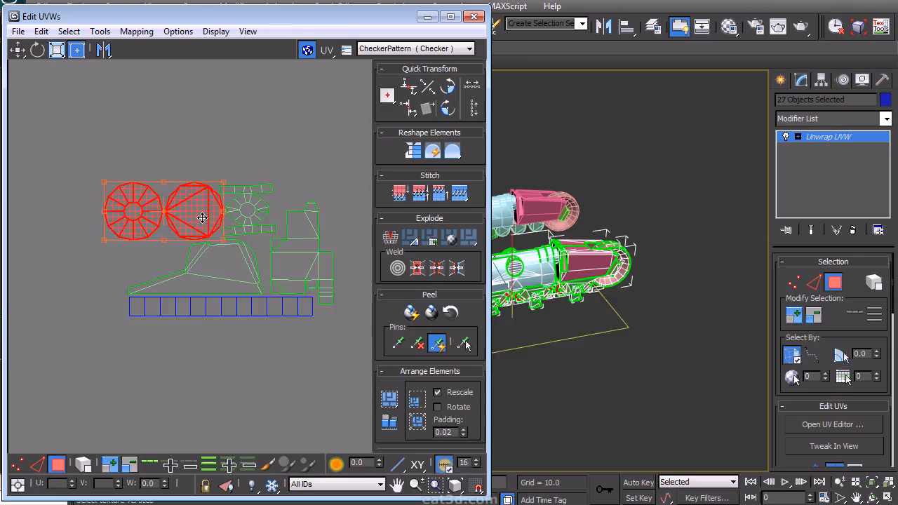
pyautogui.moveTo(56, 266); pyautogui.dragTo(160, 239)
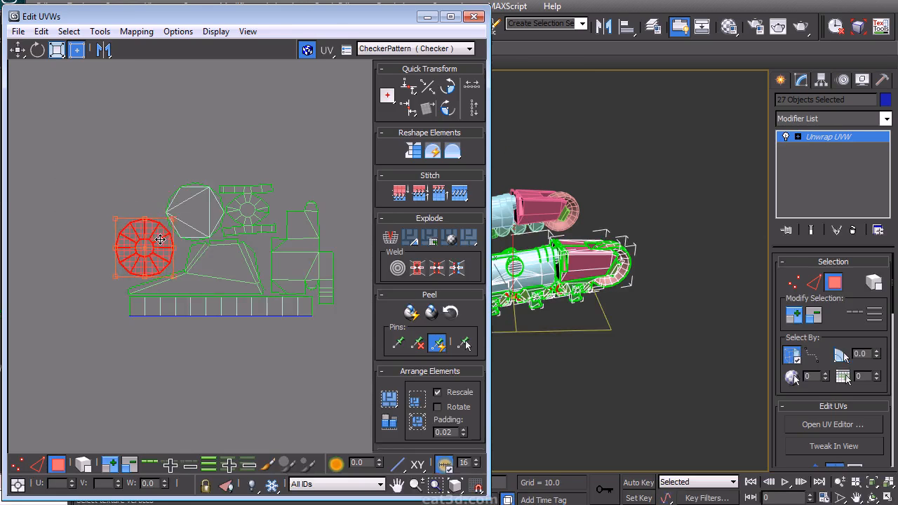
pyautogui.click(283, 204)
# Move the octagonal bracket shells next to the gathered foot and plate shells.
pyautogui.scroll(-6, 279, 209)
pyautogui.moveTo(139, 283); pyautogui.dragTo(233, 208)
pyautogui.moveTo(196, 240); pyautogui.dragTo(335, 191)
pyautogui.scroll(6, 334, 190)
pyautogui.moveTo(335, 190); pyautogui.dragTo(196, 330, button='middle')
# Place the wheel end plate's shells along the upper edge of the bracket cluster.
pyautogui.moveTo(196, 331); pyautogui.dragTo(264, 248)
pyautogui.click(212, 314)
pyautogui.scroll(-5, 203, 284)
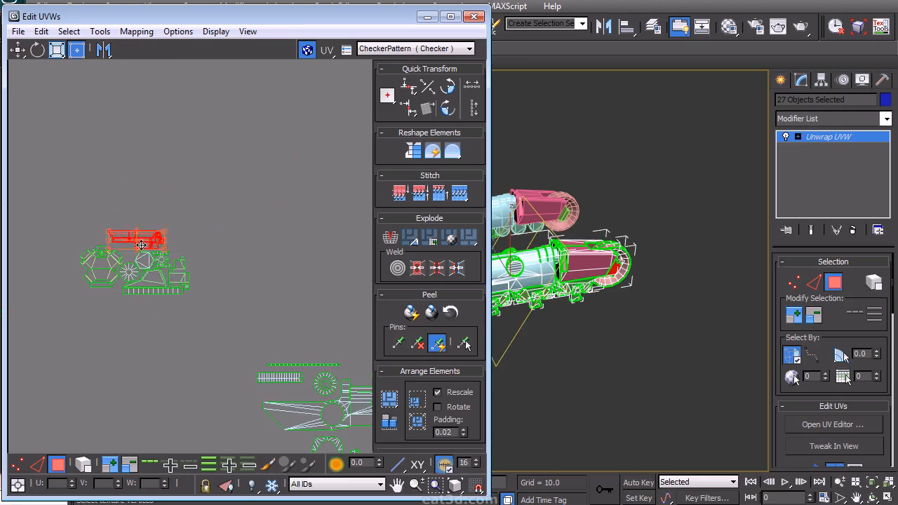
pyautogui.scroll(5, 142, 245)
pyautogui.moveTo(186, 242); pyautogui.dragTo(148, 240)
pyautogui.click(258, 234)
pyautogui.scroll(5, 305, 237)
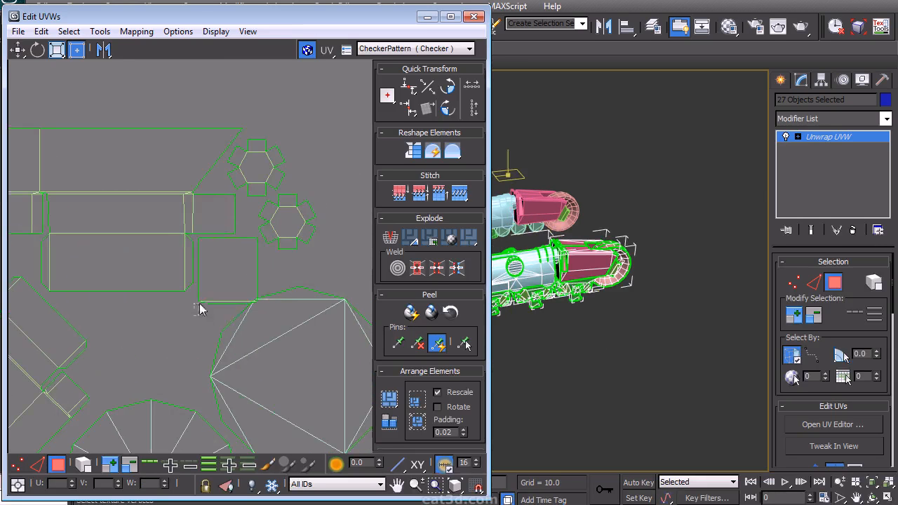
# Reposition the pink housing's UV cluster and join the wheel shells with the bracket shells.
pyautogui.scroll(-8, 231, 273)
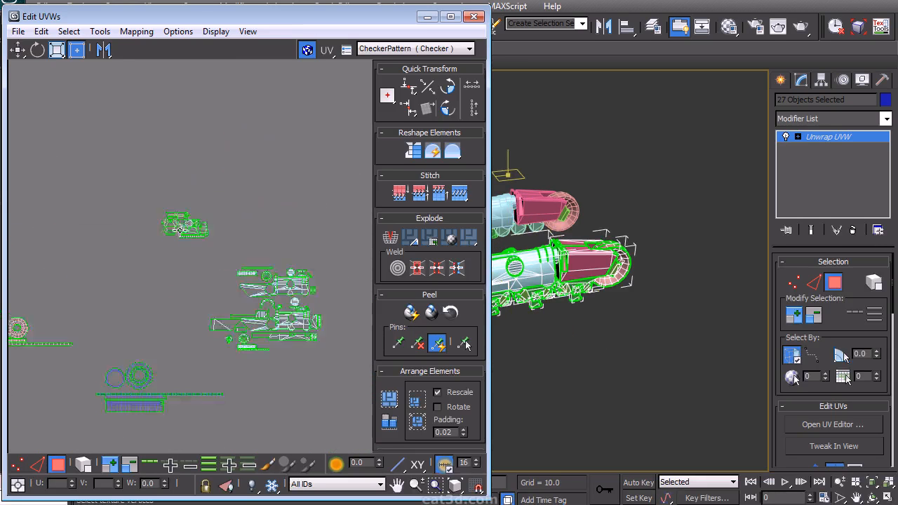
pyautogui.scroll(-3, 91, 326)
pyautogui.scroll(3, 116, 351)
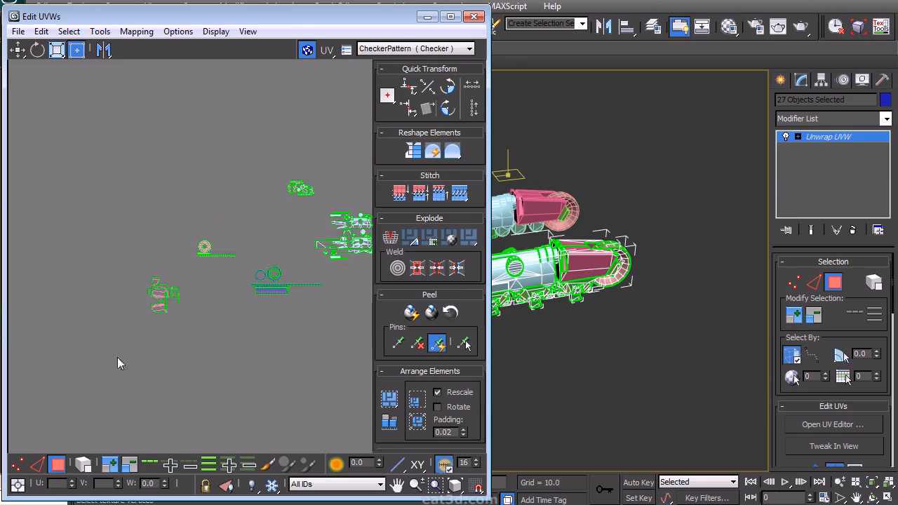
pyautogui.click(166, 313)
pyautogui.moveTo(250, 233); pyautogui.dragTo(263, 219)
pyautogui.moveTo(289, 243); pyautogui.dragTo(184, 278, button='middle')
pyautogui.scroll(2, 183, 278)
pyautogui.moveTo(46, 318); pyautogui.dragTo(112, 273)
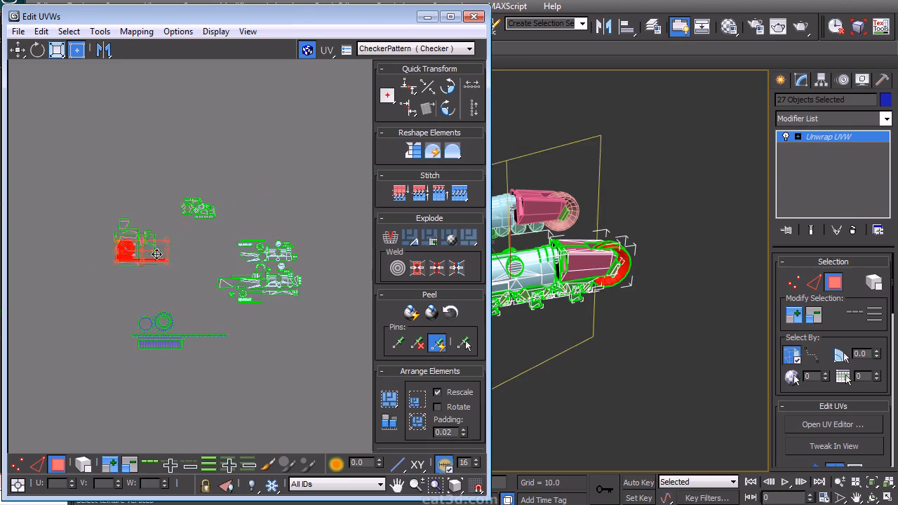
pyautogui.scroll(5, 245, 320)
pyautogui.moveTo(193, 223); pyautogui.dragTo(274, 274, button='middle')
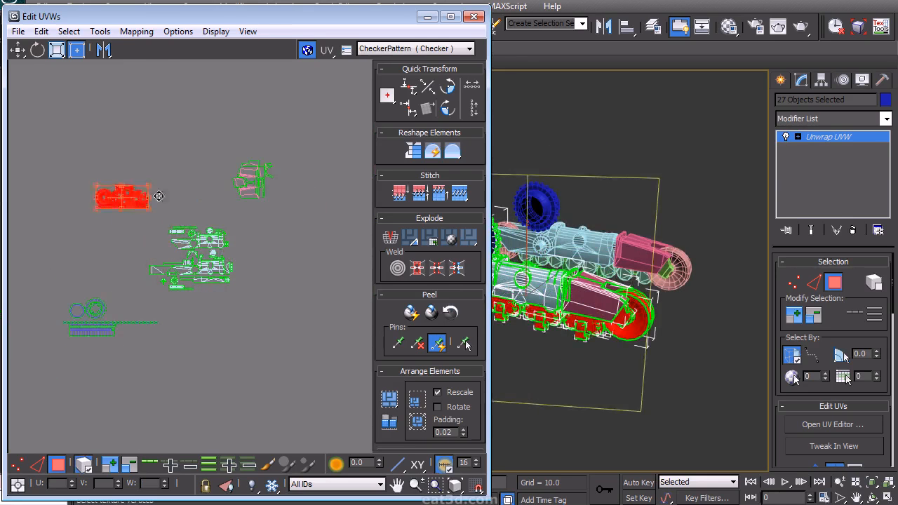
# Move the combined wheel and bracket cluster beside the pink housing's shells and close the UV editor.
pyautogui.moveTo(158, 196); pyautogui.dragTo(216, 178)
pyautogui.moveTo(71, 373); pyautogui.dragTo(216, 335)
pyautogui.click(264, 240)
pyautogui.scroll(-3, 264, 240)
pyautogui.click(474, 16)
# Unhide the LPBody layer and close the layer manager.
pyautogui.moveTo(486, 134); pyautogui.dragTo(508, 180, button='middle')
pyautogui.click(653, 26)
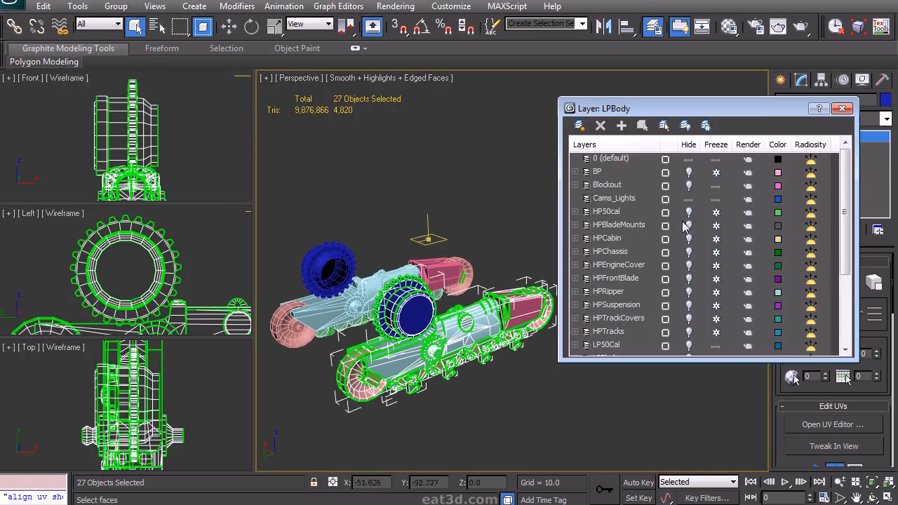
pyautogui.scroll(-2, 674, 268)
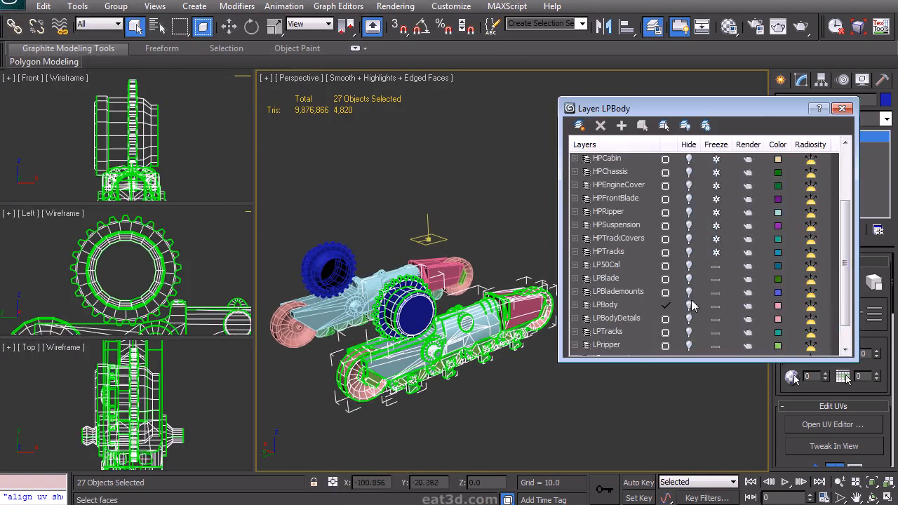
pyautogui.click(691, 306)
pyautogui.click(842, 108)
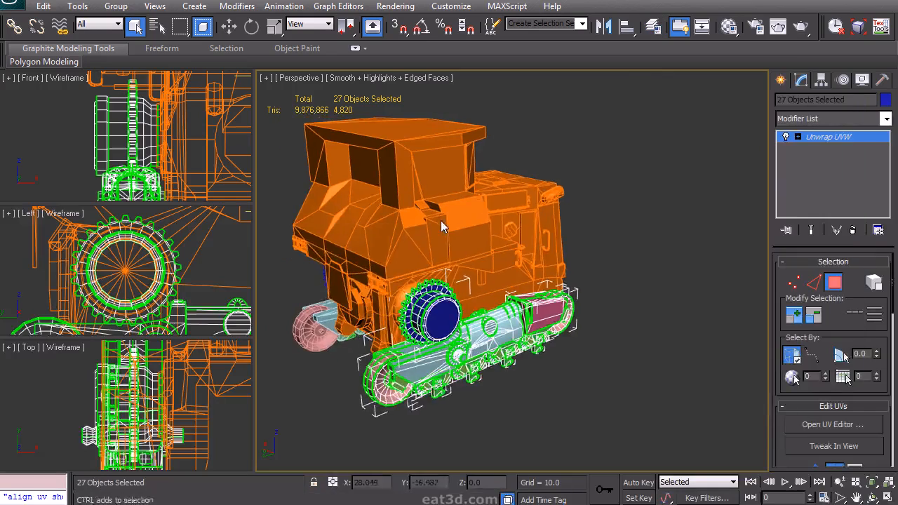
# Add the orange body parts to the selected track parts, apply Unwrap UVW to all of them and open the UV editor.
pyautogui.keyDown('alt'); pyautogui.moveTo(473, 234); pyautogui.dragTo(414, 237, button='middle'); pyautogui.keyUp('alt')
pyautogui.click(781, 80)
pyautogui.keyDown('ctrl'); pyautogui.click(491, 242); pyautogui.keyUp('ctrl')
pyautogui.keyDown('ctrl'); pyautogui.click(526, 229); pyautogui.keyUp('ctrl')
pyautogui.keyDown('ctrl'); pyautogui.click(496, 215); pyautogui.keyUp('ctrl')
pyautogui.moveTo(552, 244); pyautogui.dragTo(476, 250, button='middle')
pyautogui.click(801, 80)
pyautogui.click(833, 118)
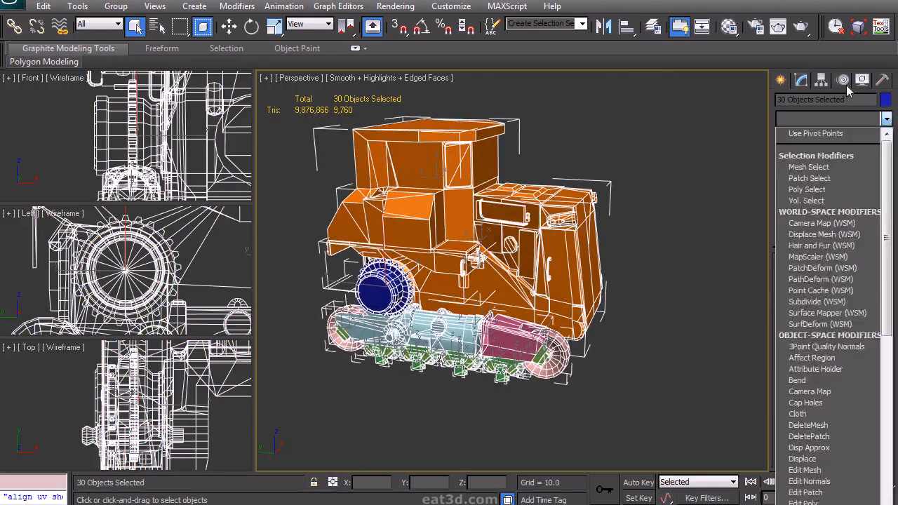
pyautogui.press('u')
pyautogui.press('Return')
pyautogui.click(833, 424)
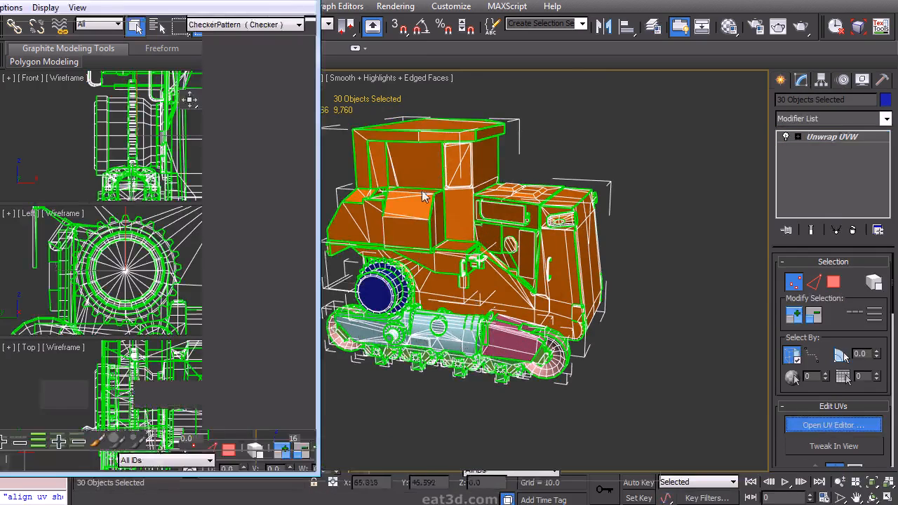
# Use face selection to move all the track's UV clusters beneath the orange body's shell layout.
pyautogui.scroll(-5, 245, 229)
pyautogui.moveTo(354, 287); pyautogui.dragTo(248, 214, button='middle')
pyautogui.scroll(-2, 249, 214)
pyautogui.rightClick(249, 390)
pyautogui.click(229, 344)
pyautogui.moveTo(222, 401); pyautogui.dragTo(344, 238)
pyautogui.moveTo(320, 272); pyautogui.dragTo(152, 242)
pyautogui.click(196, 237)
# Rotate the combined wheel and bracket cluster 90 degrees clockwise and fit it against the outer edge of the body shells.
pyautogui.scroll(3, 168, 236)
pyautogui.moveTo(168, 236); pyautogui.dragTo(232, 309, button='middle')
pyautogui.scroll(1, 248, 271)
pyautogui.moveTo(107, 335); pyautogui.dragTo(179, 301)
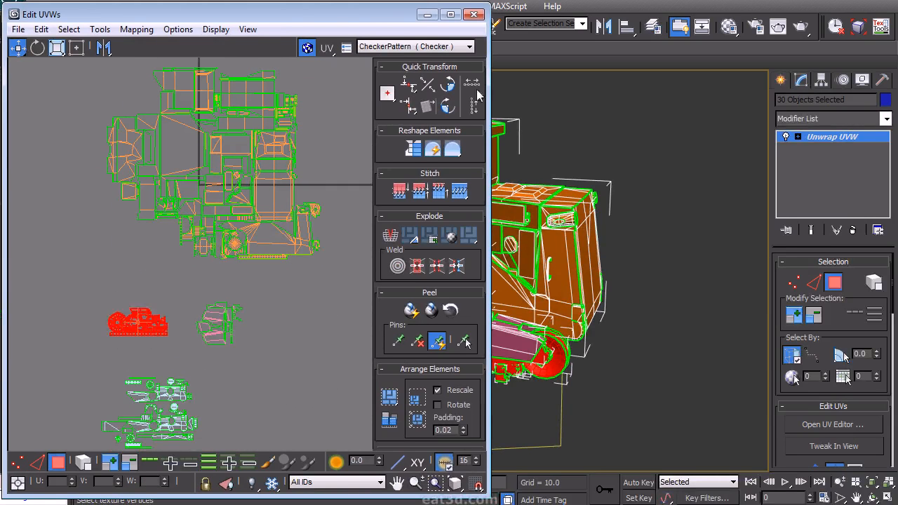
pyautogui.click(447, 84)
pyautogui.moveTo(140, 322); pyautogui.dragTo(315, 162)
pyautogui.scroll(4, 322, 175)
pyautogui.moveTo(322, 176); pyautogui.dragTo(239, 253, button='middle')
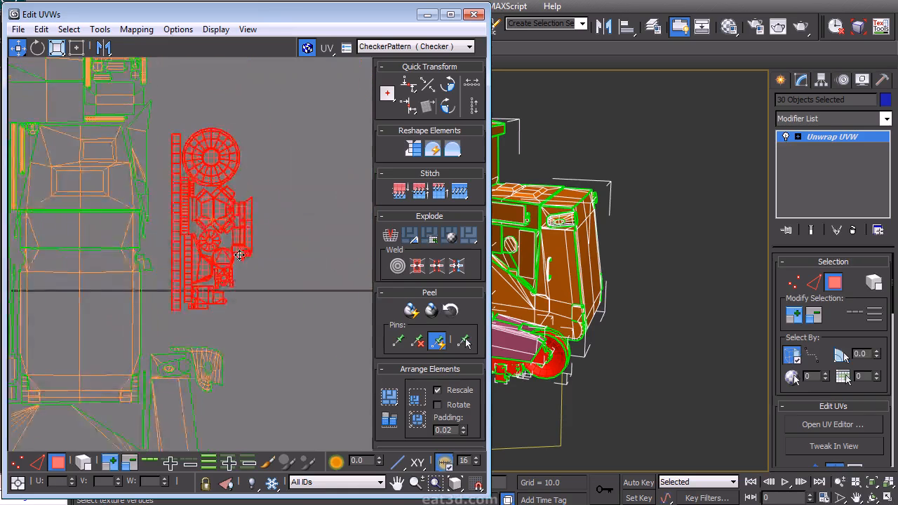
pyautogui.scroll(1, 238, 253)
pyautogui.moveTo(259, 217); pyautogui.dragTo(235, 268)
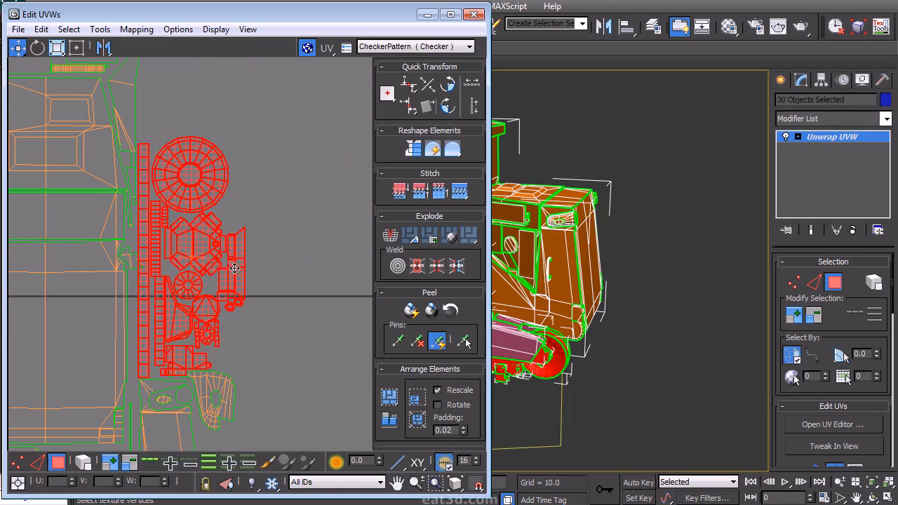
# Turn on element selection and fit the small angular shell and the narrow strip shell between the body and track shells.
pyautogui.click(292, 274)
pyautogui.moveTo(256, 289); pyautogui.dragTo(251, 348, button='middle')
pyautogui.scroll(2, 308, 293)
pyautogui.click(83, 463)
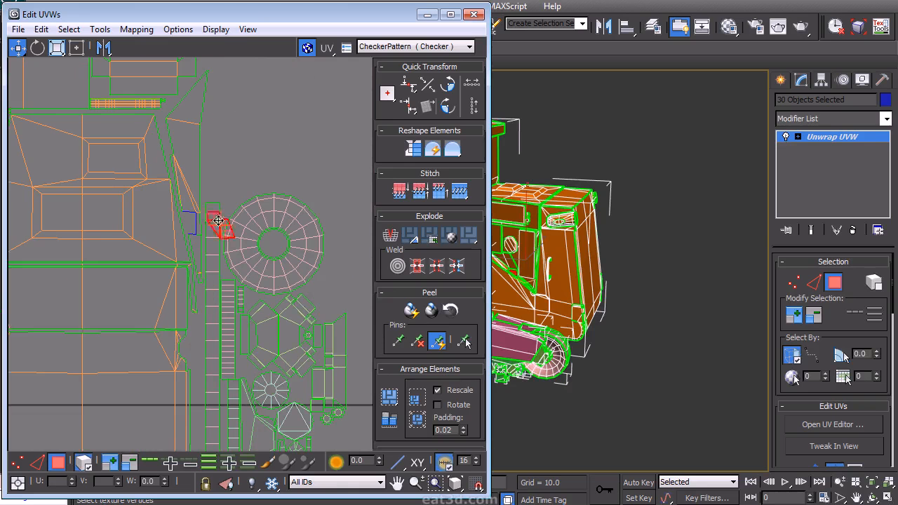
pyautogui.moveTo(233, 450); pyautogui.dragTo(214, 264, button='middle')
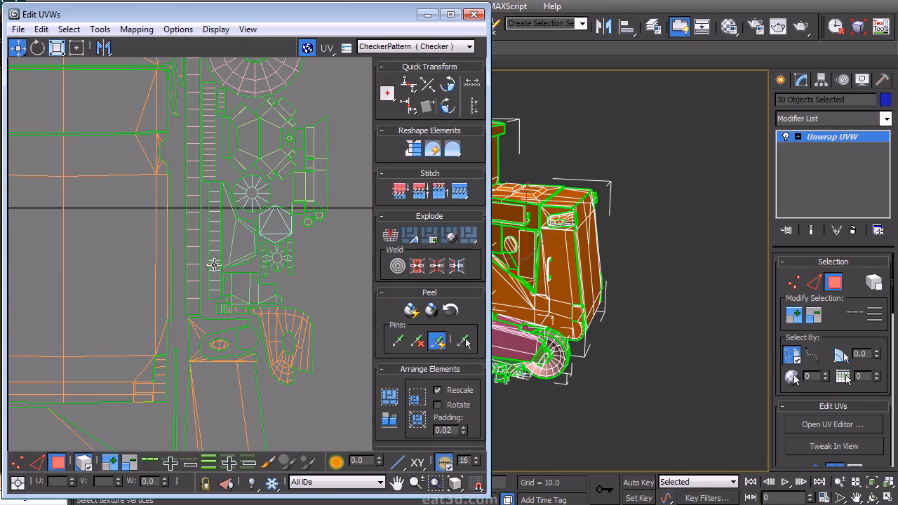
pyautogui.click(213, 283)
pyautogui.click(325, 264)
# Move the angular bracket plate shell under the pink housing, with its two triangular pieces, to the free space beside the hub shells.
pyautogui.moveTo(318, 267); pyautogui.dragTo(250, 306, button='middle')
pyautogui.moveTo(566, 290); pyautogui.dragTo(725, 240, button='middle')
pyautogui.moveTo(278, 320); pyautogui.dragTo(325, 278, button='middle')
pyautogui.moveTo(539, 269); pyautogui.dragTo(605, 265, button='middle')
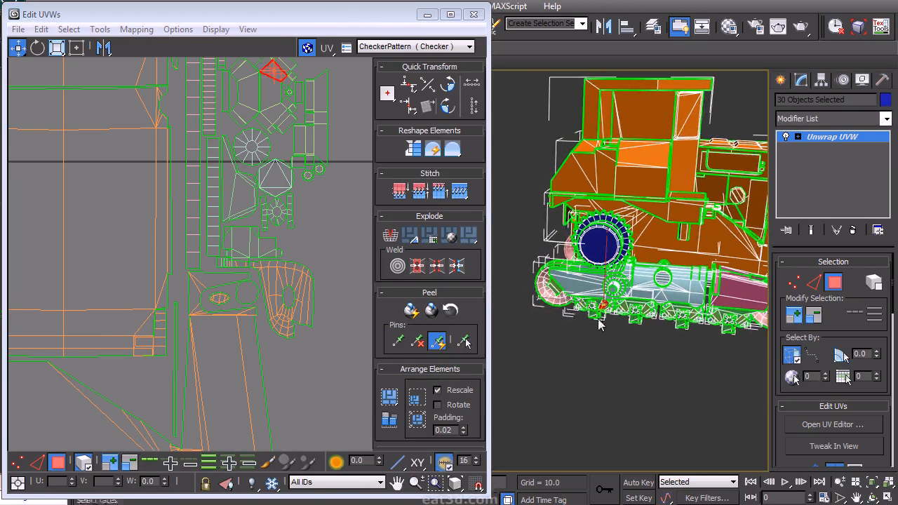
pyautogui.scroll(4, 598, 324)
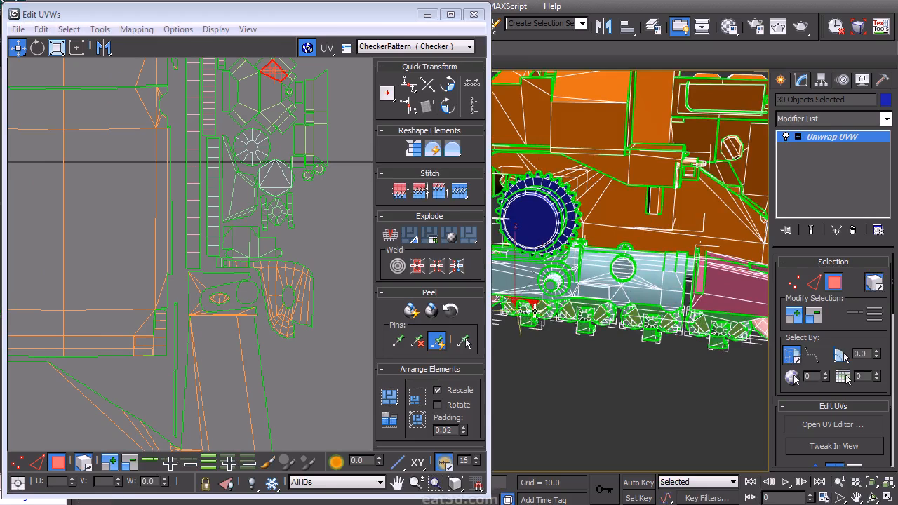
pyautogui.keyDown('alt'); pyautogui.moveTo(595, 362); pyautogui.dragTo(703, 290, button='middle'); pyautogui.keyUp('alt')
pyautogui.scroll(4, 642, 302)
pyautogui.moveTo(250, 236); pyautogui.dragTo(156, 339, button='middle')
pyautogui.moveTo(150, 305); pyautogui.dragTo(224, 345)
pyautogui.moveTo(239, 310); pyautogui.dragTo(240, 313, button='middle')
pyautogui.scroll(3, 250, 279)
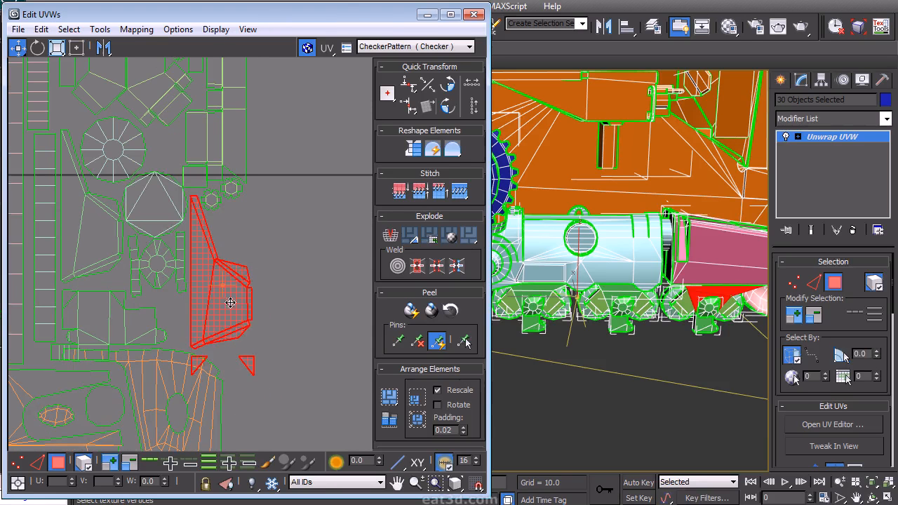
# Move the plate's small triangular shells into the gaps between the neighbouring track shells.
pyautogui.click(276, 397)
pyautogui.click(213, 386)
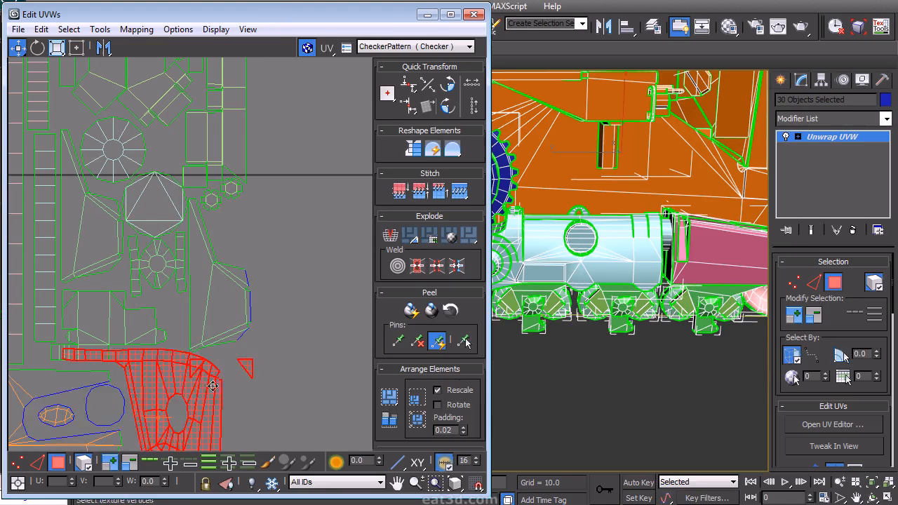
pyautogui.keyDown('alt'); pyautogui.moveTo(212, 383); pyautogui.dragTo(211, 385); pyautogui.keyUp('alt')
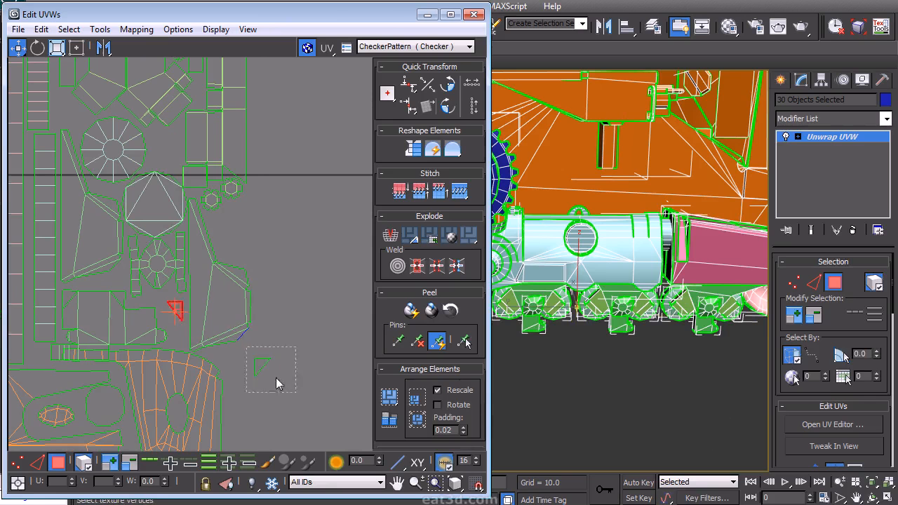
# Switch to vertex selection and lower the pointed tip of the remaining angular plate shell to clear the strip above.
pyautogui.scroll(3, 227, 381)
pyautogui.rightClick(201, 196)
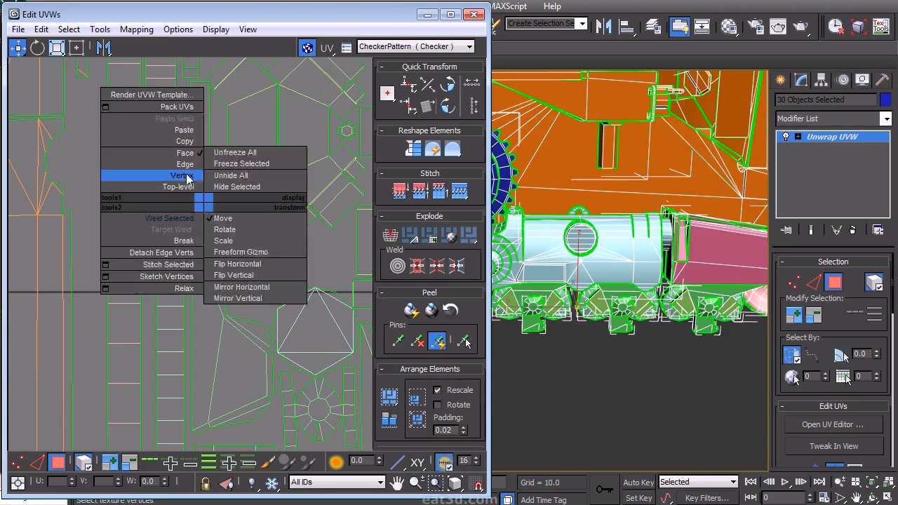
pyautogui.click(190, 176)
pyautogui.moveTo(189, 227); pyautogui.dragTo(214, 250)
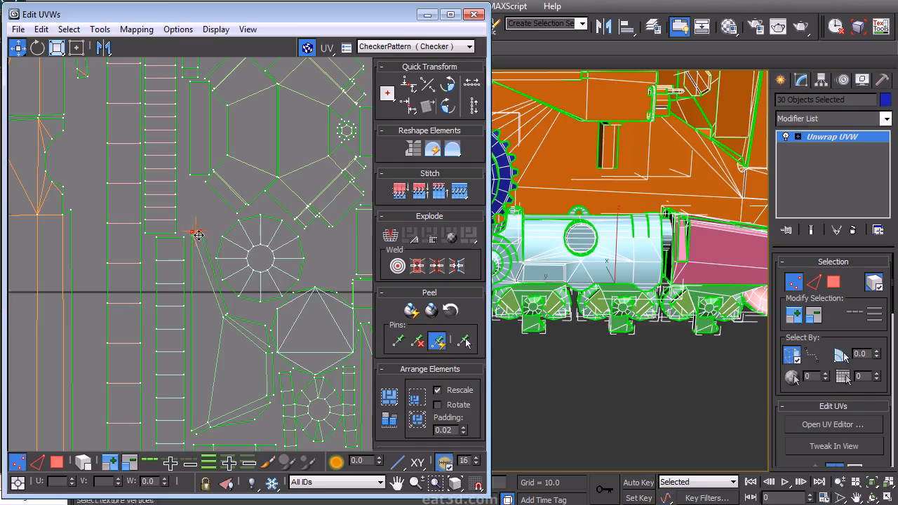
pyautogui.click(76, 47)
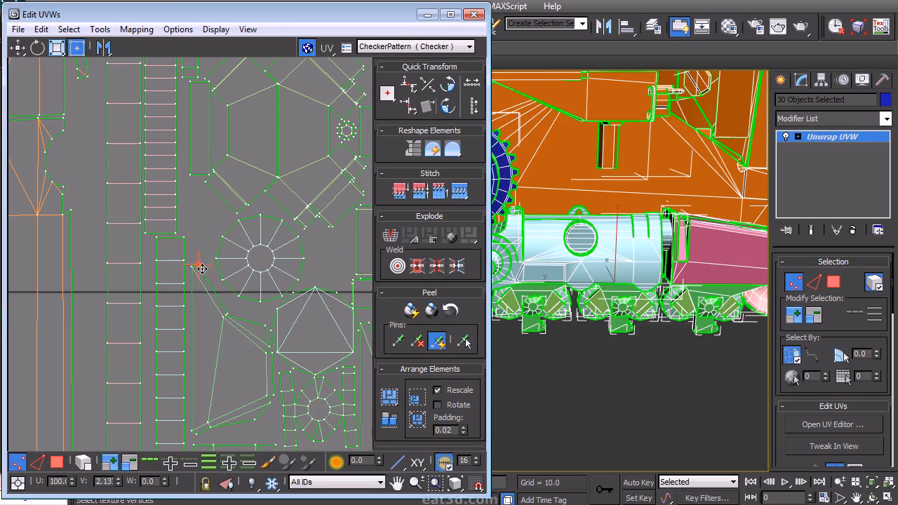
# Return to face selection and move the pink housing and light-blue frame clusters closer to the orange body's shells.
pyautogui.scroll(-5, 339, 328)
pyautogui.press('3')
pyautogui.moveTo(217, 344); pyautogui.dragTo(177, 331)
pyautogui.moveTo(176, 331); pyautogui.dragTo(264, 233, button='middle')
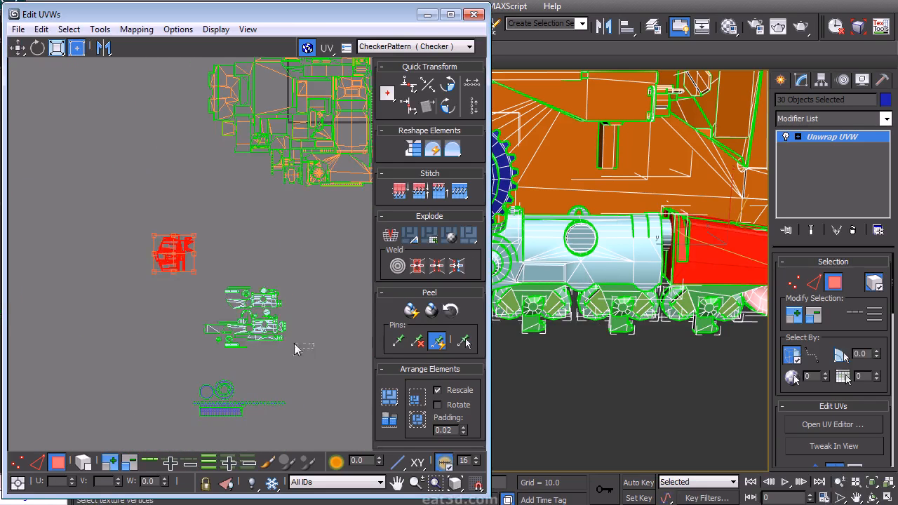
pyautogui.click(240, 285)
pyautogui.moveTo(197, 280); pyautogui.dragTo(139, 157)
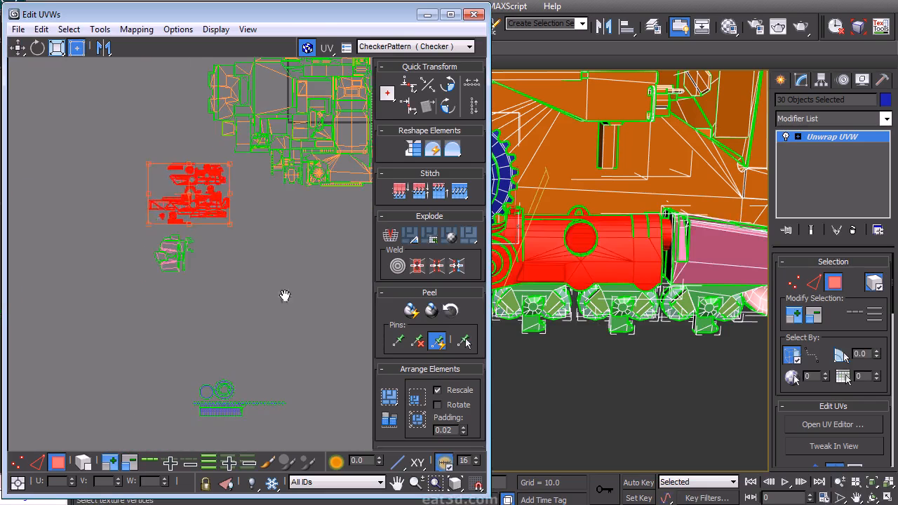
# Move the lower light-blue frame set's round cap with curved strips, the arch and the small cross-shaped shell into free space below.
pyautogui.scroll(2, 285, 297)
pyautogui.moveTo(54, 418); pyautogui.dragTo(55, 448)
pyautogui.moveTo(44, 346); pyautogui.dragTo(98, 294)
pyautogui.moveTo(166, 233); pyautogui.dragTo(218, 249)
pyautogui.click(239, 257)
pyautogui.moveTo(238, 257); pyautogui.dragTo(281, 236, button='middle')
pyautogui.scroll(2, 246, 279)
pyautogui.scroll(2, 235, 275)
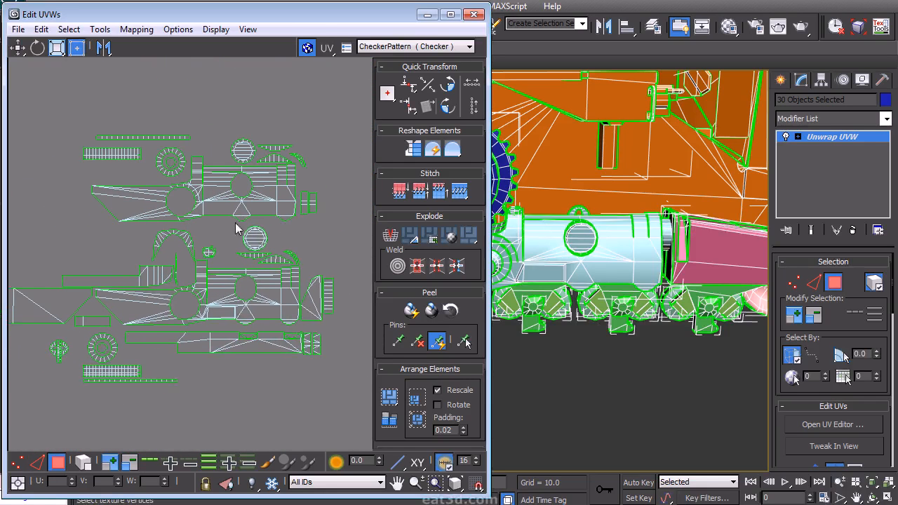
pyautogui.click(243, 272)
pyautogui.moveTo(312, 262); pyautogui.dragTo(278, 257, button='middle')
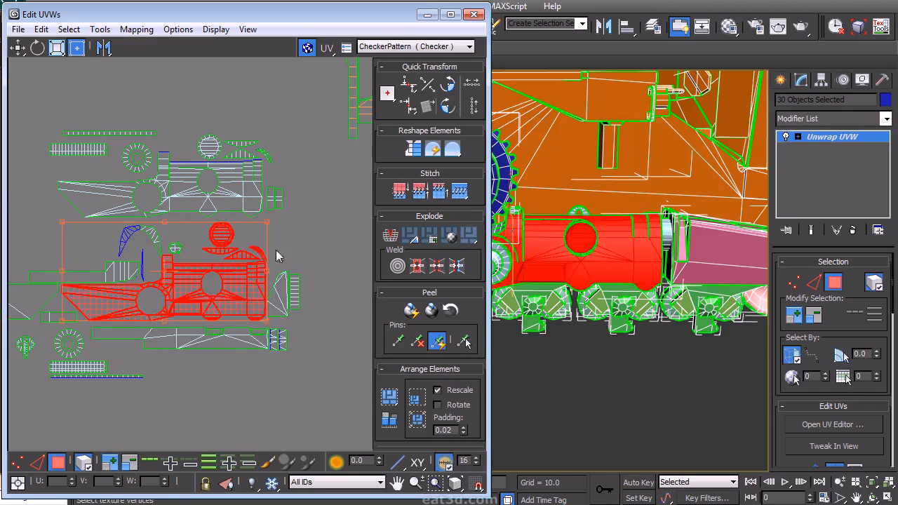
pyautogui.click(221, 235)
pyautogui.moveTo(221, 235); pyautogui.dragTo(316, 384)
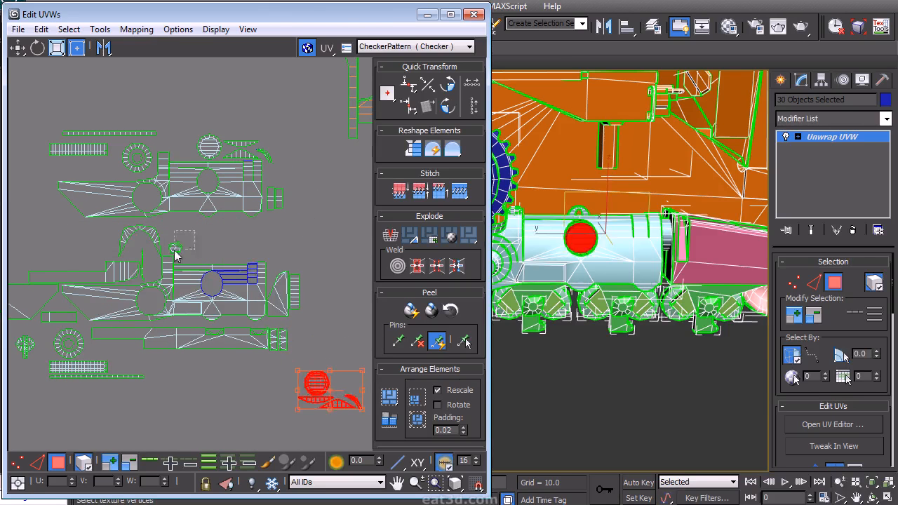
pyautogui.click(175, 247)
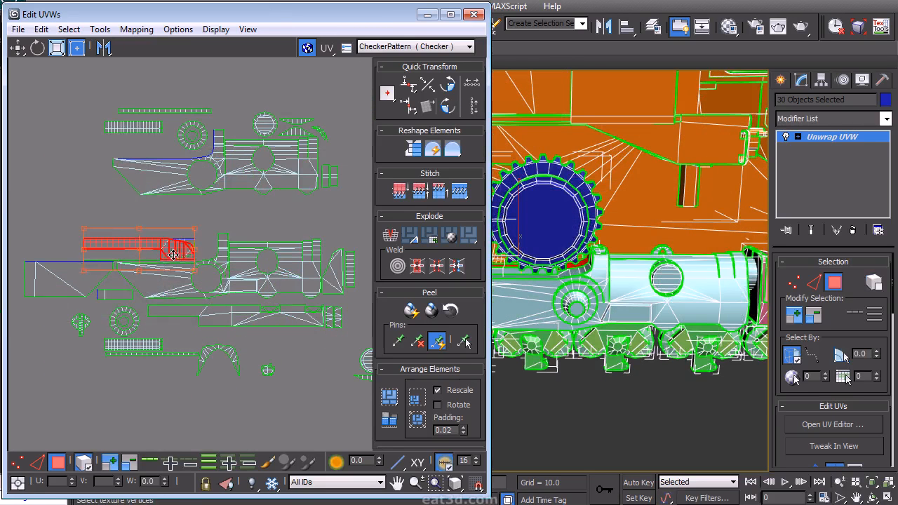
# Using edge selection, bring the two bent strip shells together as one U-shaped piece, and return to face selection to fit it above the frame arm.
pyautogui.rightClick(216, 225)
pyautogui.click(168, 194)
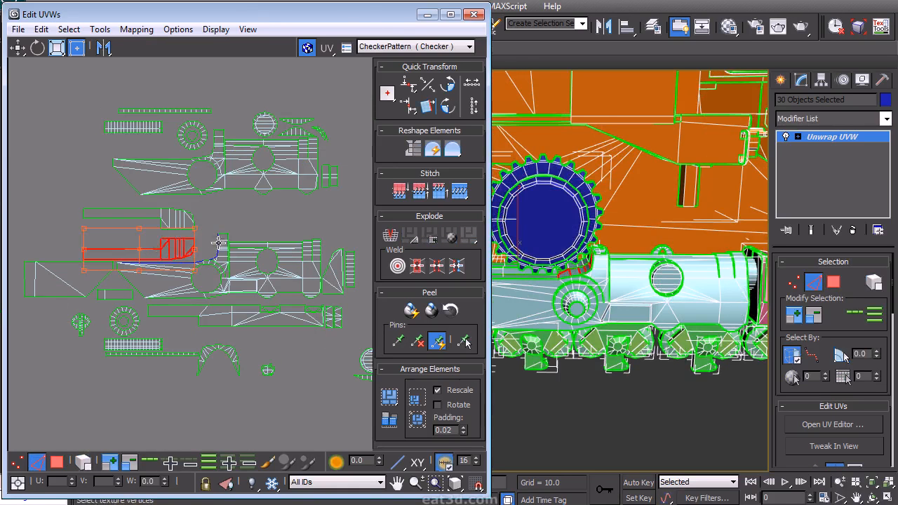
pyautogui.rightClick(197, 201)
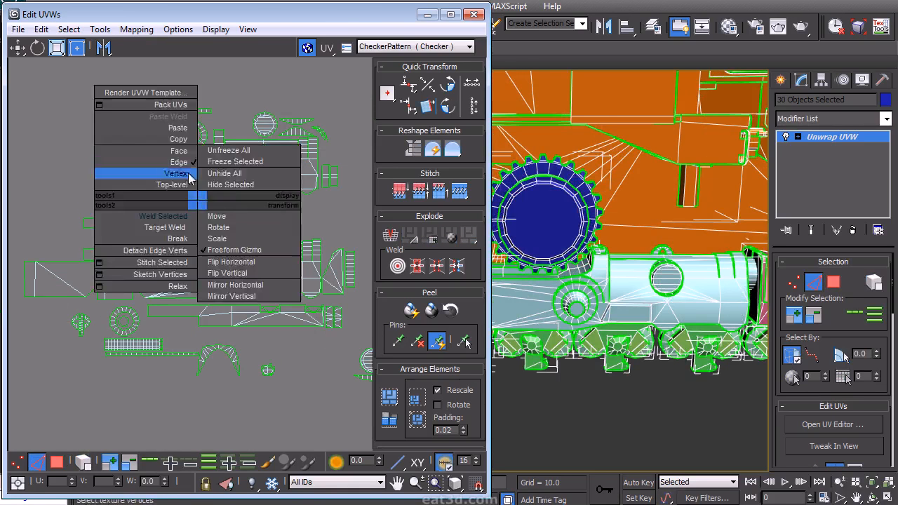
pyautogui.click(181, 151)
pyautogui.moveTo(58, 193); pyautogui.dragTo(189, 255)
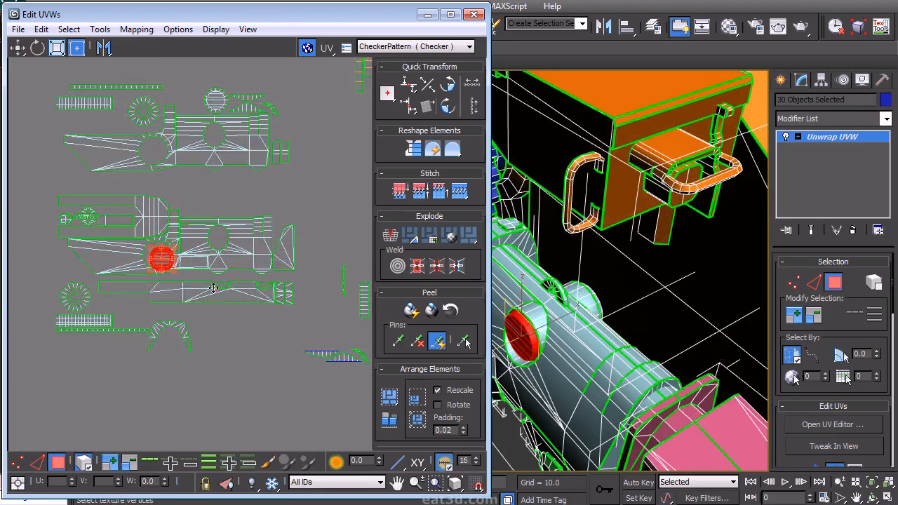
# Place a round cap shell inside the hub opening of each of the two light-blue frame arms.
pyautogui.scroll(4, 174, 246)
pyautogui.moveTo(154, 279); pyautogui.dragTo(150, 263)
pyautogui.scroll(-1, 150, 263)
pyautogui.moveTo(211, 86); pyautogui.dragTo(250, 315, button='middle')
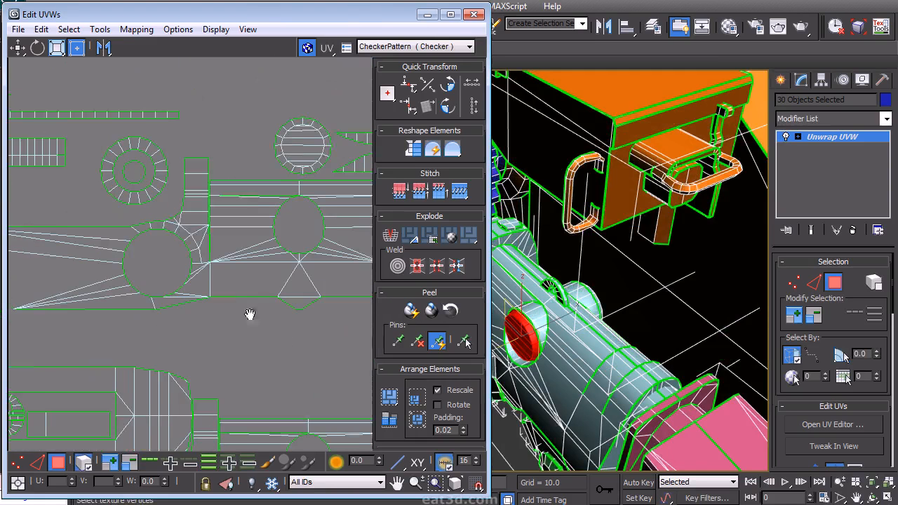
pyautogui.click(308, 144)
pyautogui.moveTo(307, 144); pyautogui.dragTo(166, 260)
pyautogui.click(248, 139)
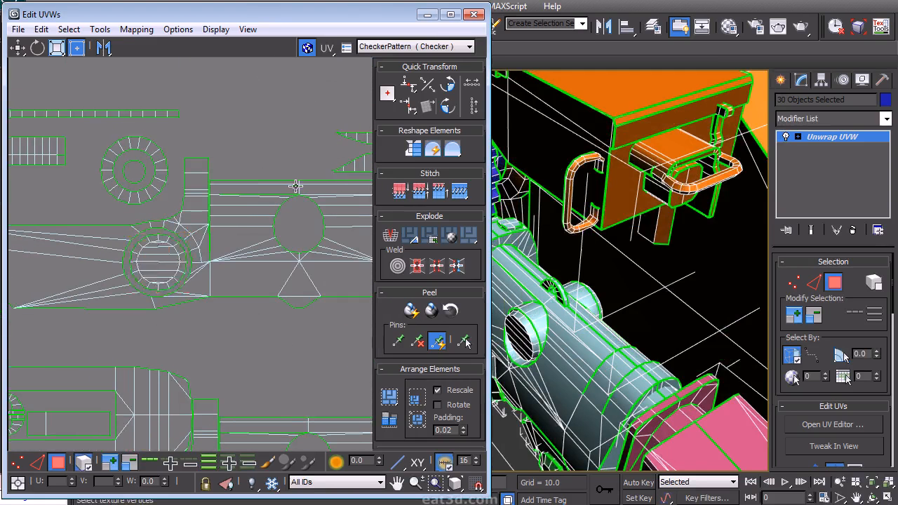
# Mirror the curved strip shell horizontally and fit it against the sloped side of the triangular end shell.
pyautogui.scroll(-2, 297, 185)
pyautogui.moveTo(297, 184); pyautogui.dragTo(190, 197, button='middle')
pyautogui.scroll(-2, 260, 393)
pyautogui.moveTo(260, 393); pyautogui.dragTo(163, 205, button='middle')
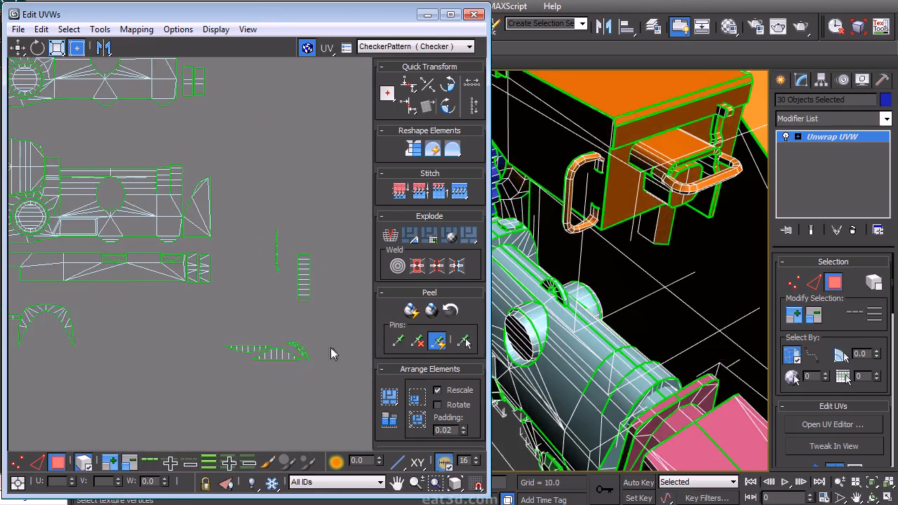
pyautogui.moveTo(281, 336); pyautogui.dragTo(284, 331)
pyautogui.scroll(3, 205, 203)
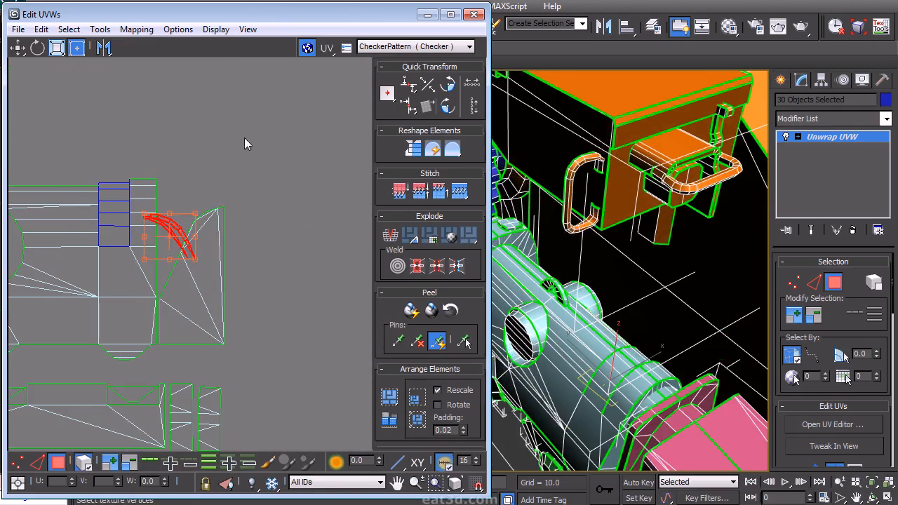
pyautogui.click(104, 47)
pyautogui.click(242, 284)
# Rotate a crescent strip shell 180 degrees and fit it under the rectangular opening of the lower frame shell.
pyautogui.moveTo(242, 288); pyautogui.dragTo(214, 152, button='middle')
pyautogui.scroll(-3, 215, 152)
pyautogui.moveTo(219, 245)
pyautogui.mouseDown(button='middle')
pyautogui.moveTo(310, 261)
pyautogui.moveTo(210, 256)
pyautogui.mouseUp(button='middle')
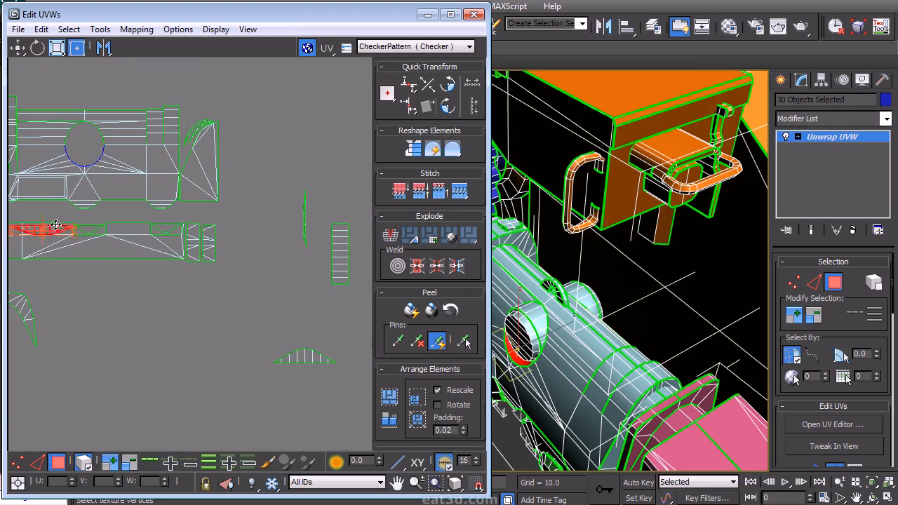
pyautogui.moveTo(56, 225); pyautogui.dragTo(66, 205)
pyautogui.moveTo(66, 206); pyautogui.dragTo(365, 246, button='middle')
pyautogui.scroll(2, 365, 204)
pyautogui.click(448, 107)
pyautogui.click(448, 107)
pyautogui.moveTo(358, 299); pyautogui.dragTo(227, 330, button='middle')
pyautogui.scroll(2, 227, 329)
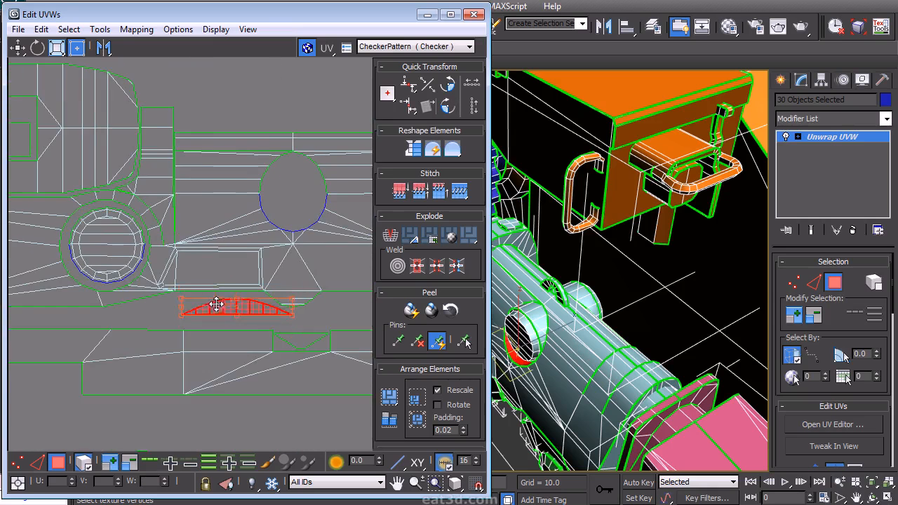
# Move the remaining crescent strip shell into the gap between the two rounded tabs beneath the lower frame shell.
pyautogui.scroll(-2, 240, 304)
pyautogui.moveTo(366, 322); pyautogui.dragTo(210, 270, button='middle')
pyautogui.scroll(-3, 209, 270)
pyautogui.moveTo(361, 344); pyautogui.dragTo(295, 398)
pyautogui.moveTo(336, 373); pyautogui.dragTo(177, 216)
pyautogui.scroll(5, 215, 286)
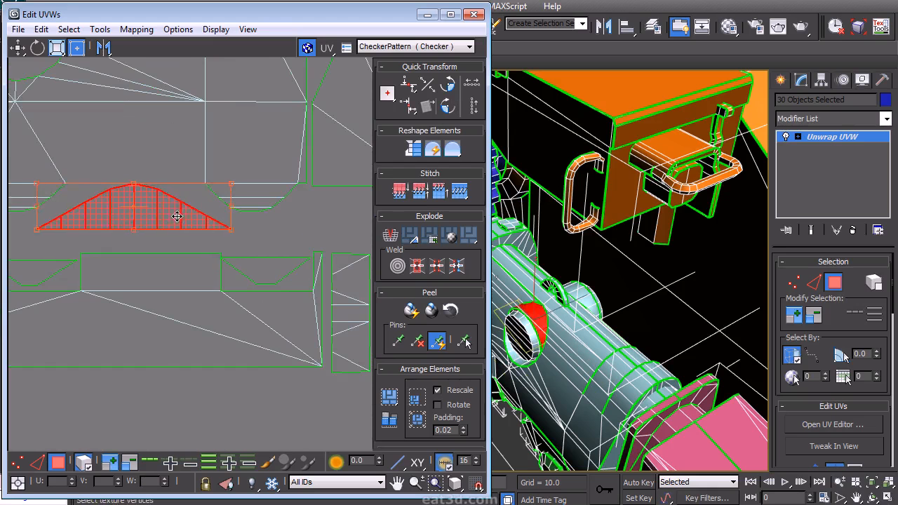
pyautogui.click(273, 225)
# Move the long side-plate shells with their small end pieces tight under the frame shell and its crescent strips.
pyautogui.scroll(-4, 268, 218)
pyautogui.moveTo(237, 243); pyautogui.dragTo(308, 265, button='middle')
pyautogui.scroll(-2, 307, 265)
pyautogui.moveTo(195, 306); pyautogui.dragTo(166, 370, button='middle')
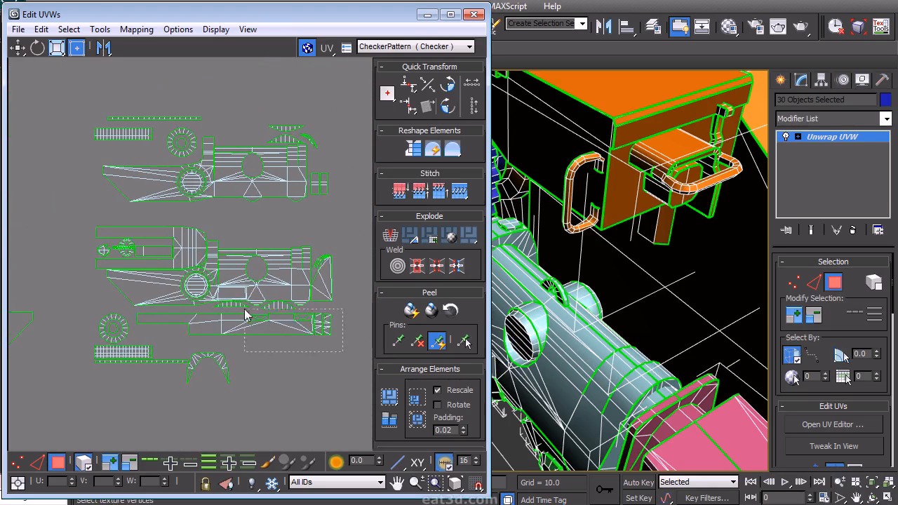
pyautogui.click(245, 315)
pyautogui.scroll(3, 247, 319)
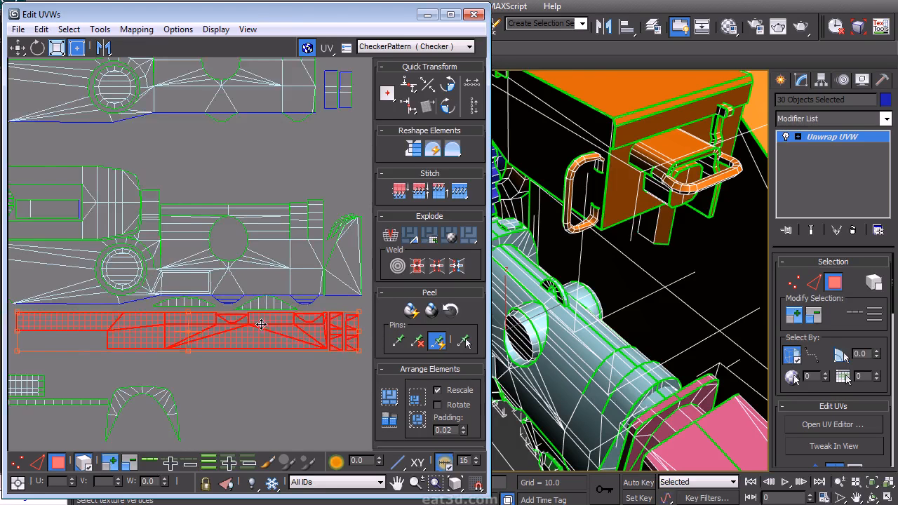
pyautogui.click(243, 379)
# Move the hub ring shell with its inner circle up beside the pointed end of the lower frame arm.
pyautogui.moveTo(240, 354); pyautogui.dragTo(396, 305, button='middle')
pyautogui.moveTo(104, 267); pyautogui.dragTo(114, 233)
pyautogui.click(68, 326)
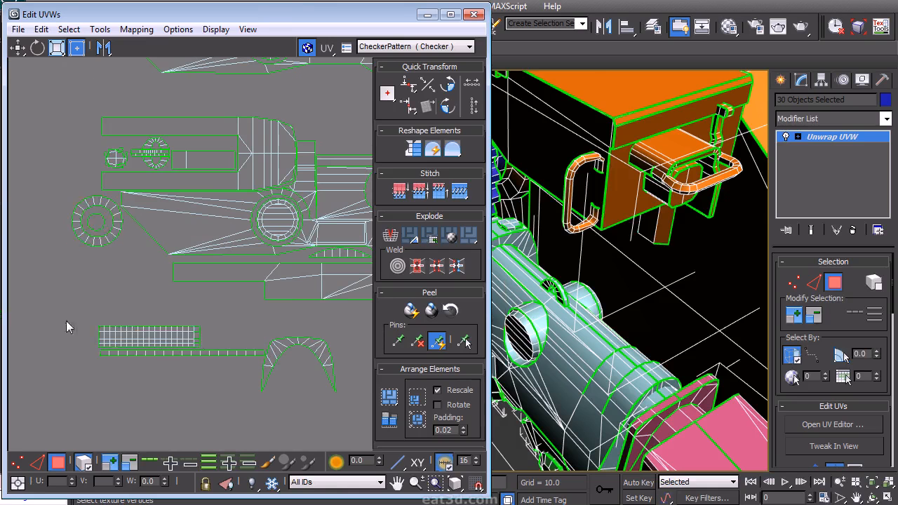
# Place the gridded strip and the long thin segmented strip directly under the long side-plate shells.
pyautogui.moveTo(258, 363); pyautogui.dragTo(258, 363)
pyautogui.moveTo(184, 350); pyautogui.dragTo(250, 306)
pyautogui.click(239, 332)
pyautogui.moveTo(348, 317); pyautogui.dragTo(284, 313, button='middle')
pyautogui.moveTo(288, 312); pyautogui.dragTo(92, 302)
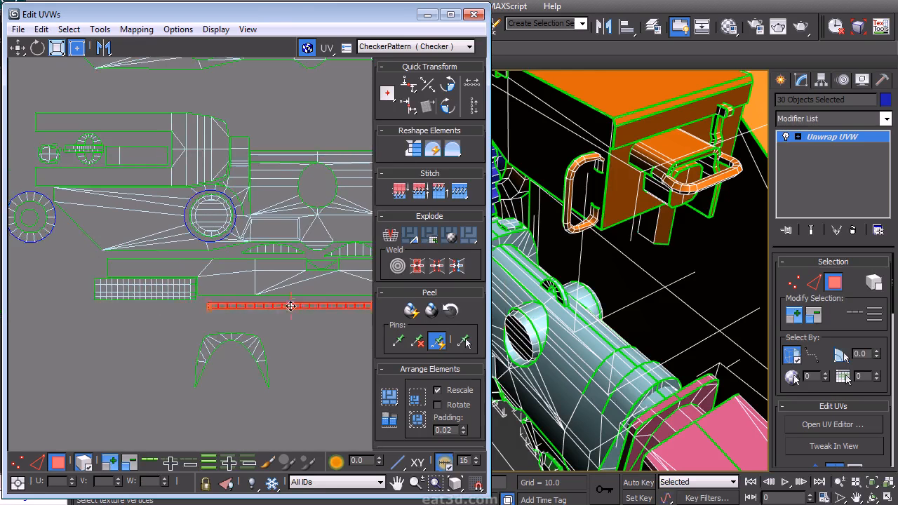
pyautogui.scroll(3, 232, 307)
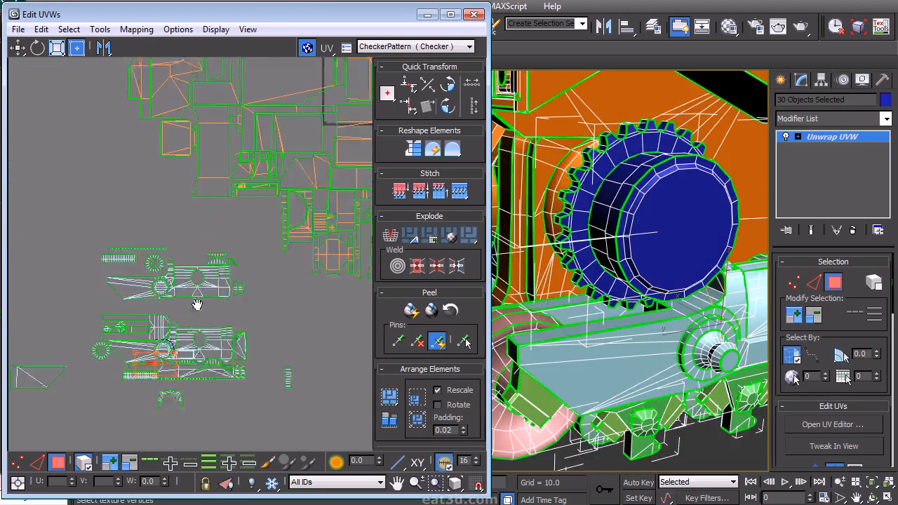
# Move the upper light-blue frame set into the free space below the other frame set.
pyautogui.rightClick(120, 219)
pyautogui.click(103, 223)
pyautogui.moveTo(242, 348); pyautogui.dragTo(207, 247, button='middle')
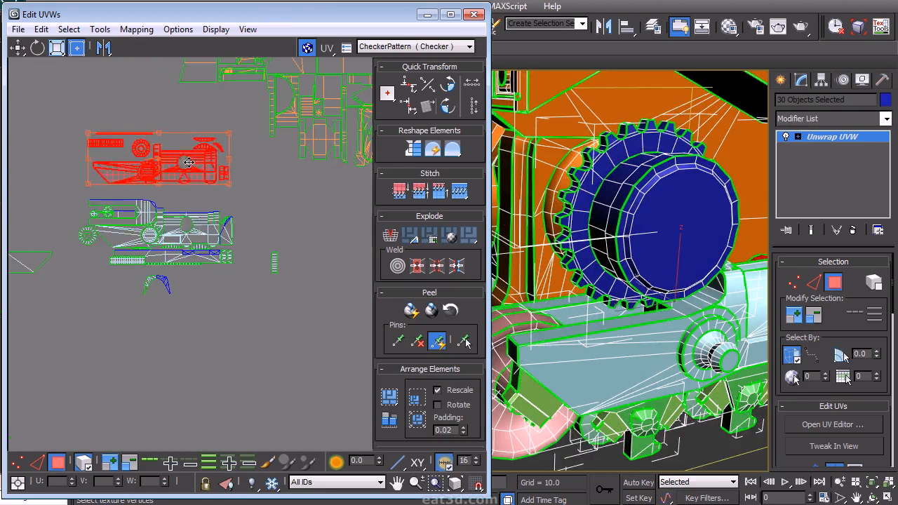
pyautogui.moveTo(190, 161); pyautogui.dragTo(182, 376)
pyautogui.moveTo(297, 239); pyautogui.dragTo(297, 238)
pyautogui.moveTo(184, 295); pyautogui.dragTo(244, 323, button='middle')
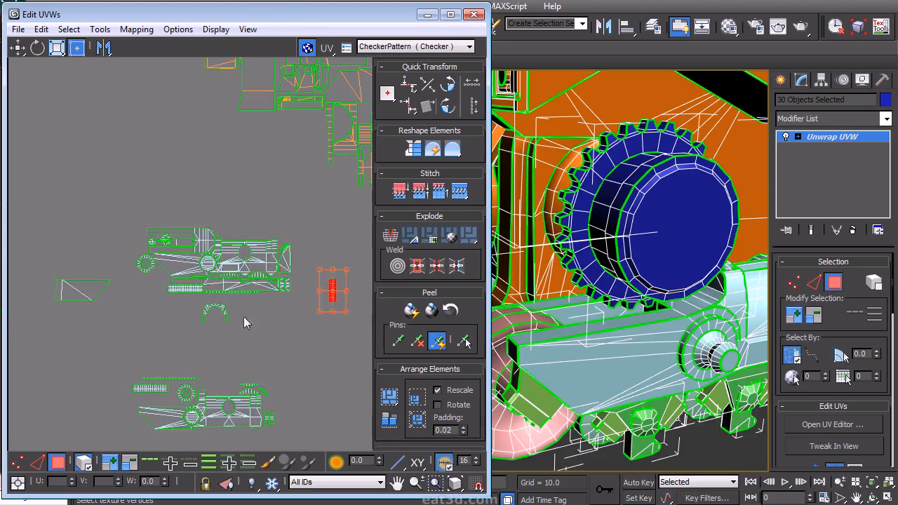
# Move the packed light-blue frame set up beside the orange body's shells, setting the loose leftover pieces aside below.
pyautogui.moveTo(249, 275); pyautogui.dragTo(269, 143)
pyautogui.moveTo(285, 222); pyautogui.dragTo(218, 257, button='middle')
pyautogui.scroll(-2, 250, 371)
pyautogui.click(223, 382)
pyautogui.scroll(3, 224, 288)
pyautogui.moveTo(185, 311); pyautogui.dragTo(246, 257)
pyautogui.moveTo(227, 274); pyautogui.dragTo(273, 415)
pyautogui.moveTo(203, 371); pyautogui.dragTo(251, 231, button='middle')
# Rotate the angled plate shell 90 degrees and fit it against the pointed end of the packed frame arm.
pyautogui.click(175, 412)
pyautogui.click(448, 106)
pyautogui.moveTo(142, 384); pyautogui.dragTo(291, 165)
pyautogui.scroll(3, 291, 154)
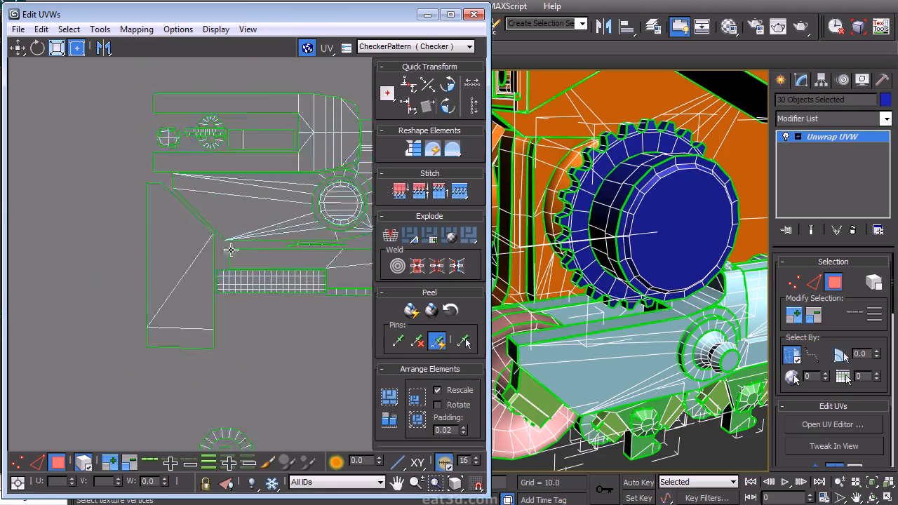
# Move the hub ring shell into the gap between the orange body's shells and the packed frame set.
pyautogui.scroll(-7, 231, 250)
pyautogui.moveTo(259, 247); pyautogui.dragTo(241, 285, button='middle')
pyautogui.scroll(3, 215, 280)
pyautogui.click(176, 357)
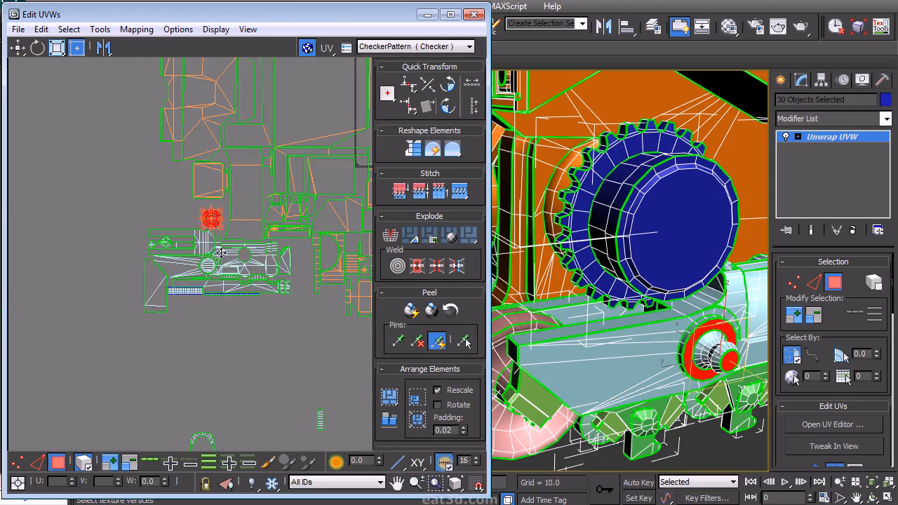
pyautogui.scroll(5, 213, 228)
pyautogui.moveTo(227, 205); pyautogui.dragTo(255, 237)
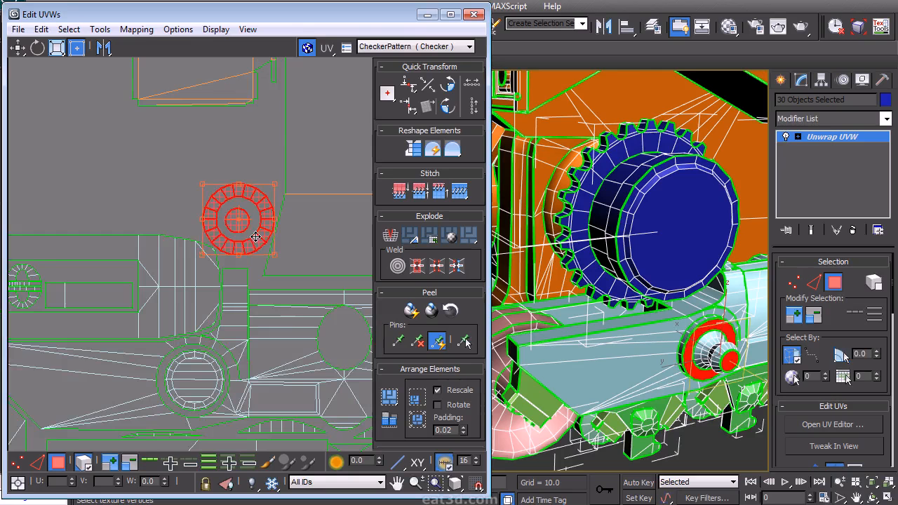
pyautogui.moveTo(263, 273); pyautogui.dragTo(215, 181, button='middle')
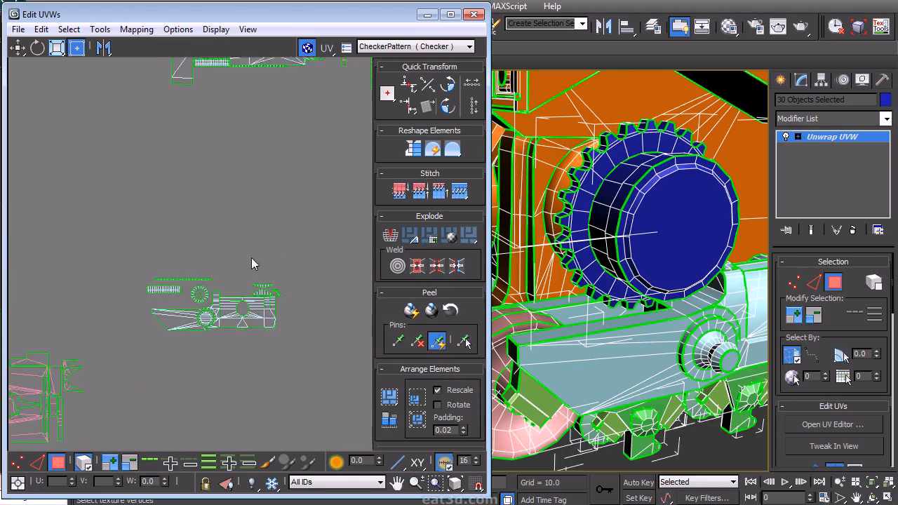
# Move a crescent strip under the second frame shell, rotate it 180 degrees and fit it against the lower edge.
pyautogui.scroll(2, 251, 258)
pyautogui.scroll(2, 241, 239)
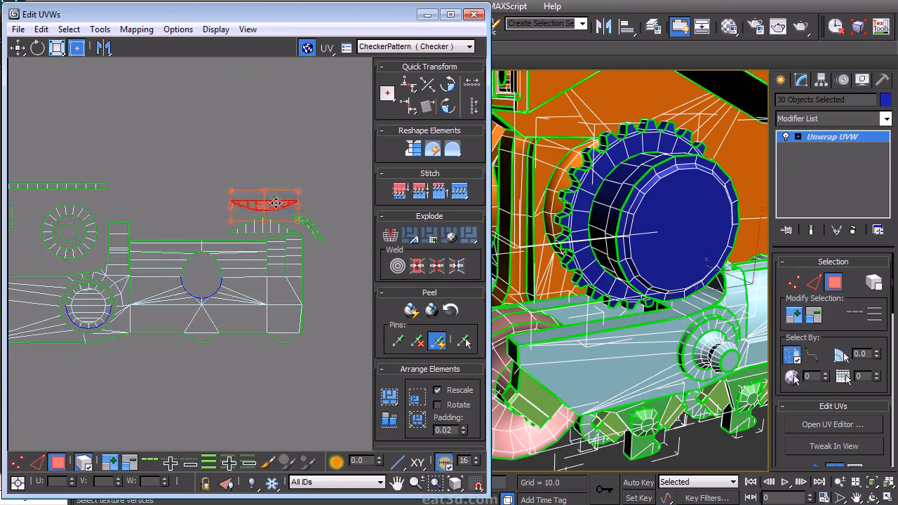
pyautogui.scroll(4, 169, 344)
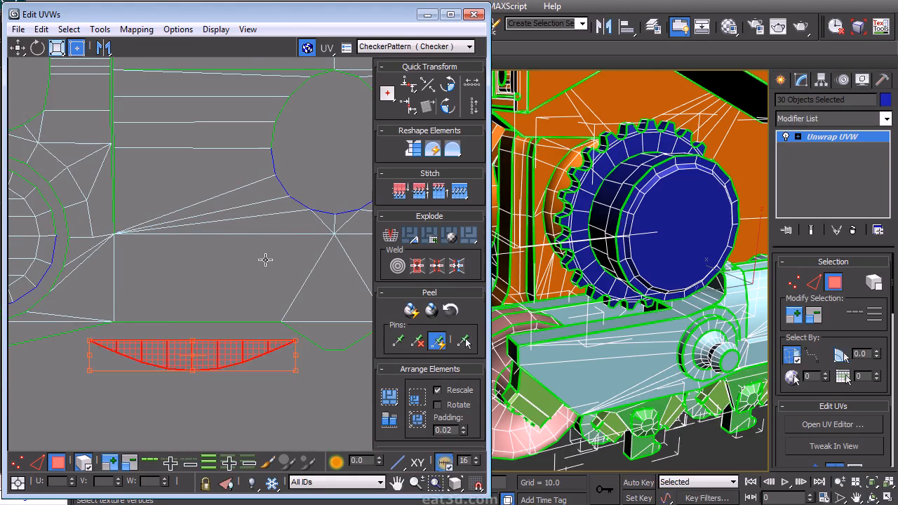
pyautogui.doubleClick(447, 90)
pyautogui.moveTo(231, 366); pyautogui.dragTo(233, 350)
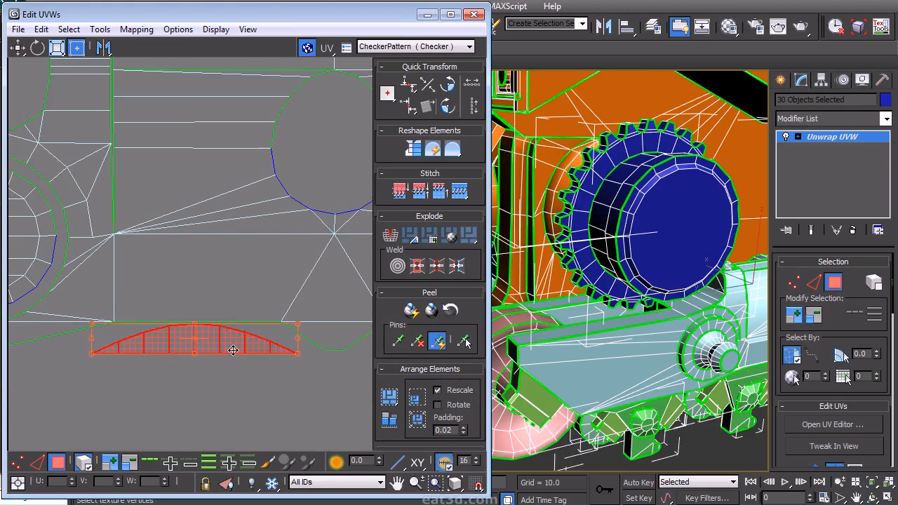
# Move the other crescent strip, without the curved strip beside it, into the gap between the second frame shell's rounded tabs.
pyautogui.moveTo(233, 350); pyautogui.dragTo(138, 403, button='middle')
pyautogui.scroll(-2, 219, 277)
pyautogui.moveTo(289, 134); pyautogui.dragTo(401, 166)
pyautogui.moveTo(352, 163); pyautogui.dragTo(231, 164, button='middle')
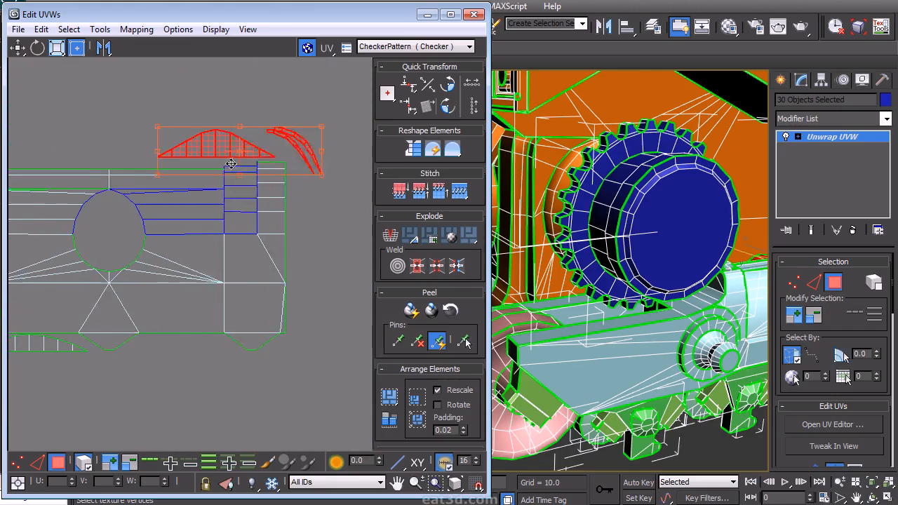
pyautogui.keyDown('alt'); pyautogui.moveTo(309, 156); pyautogui.dragTo(306, 158); pyautogui.keyUp('alt')
pyautogui.moveTo(236, 144); pyautogui.dragTo(203, 343)
pyautogui.scroll(3, 181, 333)
pyautogui.moveTo(315, 328); pyautogui.dragTo(313, 355)
pyautogui.moveTo(257, 373); pyautogui.dragTo(261, 361)
# Nudge the crescent strip slightly upward against the second frame shell's lower edge.
pyautogui.scroll(-2, 319, 375)
pyautogui.moveTo(266, 381); pyautogui.dragTo(308, 352, button='middle')
pyautogui.scroll(-3, 308, 353)
pyautogui.moveTo(239, 320); pyautogui.dragTo(239, 318)
pyautogui.scroll(3, 239, 318)
pyautogui.moveTo(234, 359); pyautogui.dragTo(234, 352)
pyautogui.click(235, 355)
# Turn off element selection and move two opposite segments of the second set's hub ring out into free space.
pyautogui.scroll(-5, 234, 345)
pyautogui.moveTo(273, 317); pyautogui.dragTo(292, 358, button='middle')
pyautogui.moveTo(232, 323); pyautogui.dragTo(245, 337, button='middle')
pyautogui.scroll(2, 160, 293)
pyautogui.press('5')
pyautogui.moveTo(151, 228); pyautogui.dragTo(182, 272)
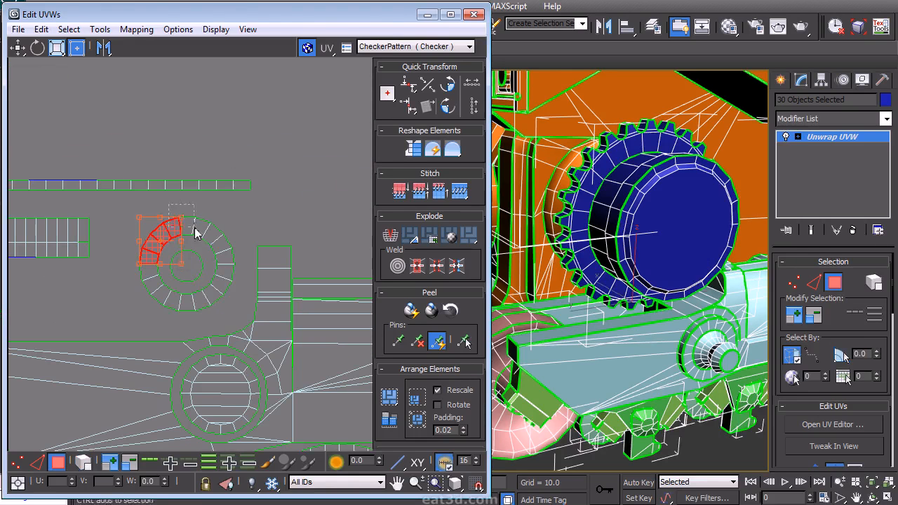
pyautogui.keyDown('ctrl'); pyautogui.moveTo(183, 321); pyautogui.dragTo(246, 271); pyautogui.keyUp('ctrl')
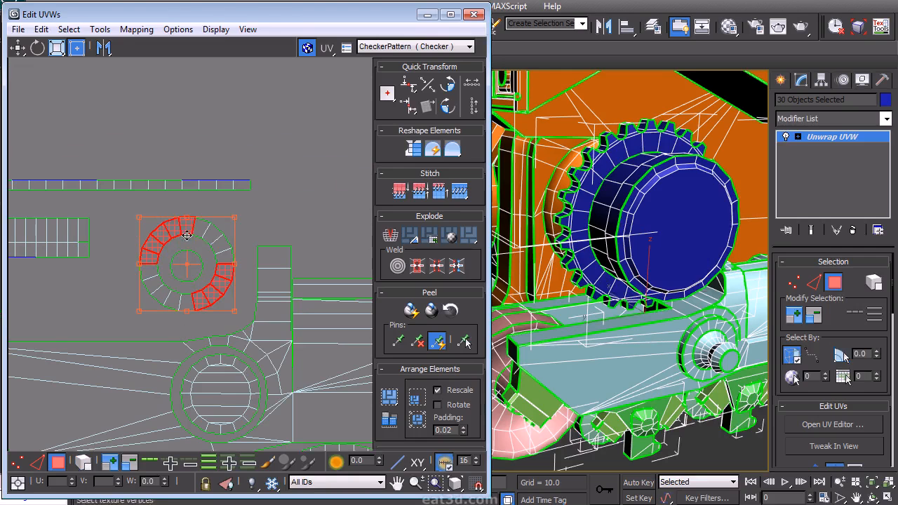
pyautogui.moveTo(221, 230); pyautogui.dragTo(322, 113)
# Move the ring's inner circle out of the ring and place it with one ring segment inside the frame shell's round opening.
pyautogui.click(189, 274)
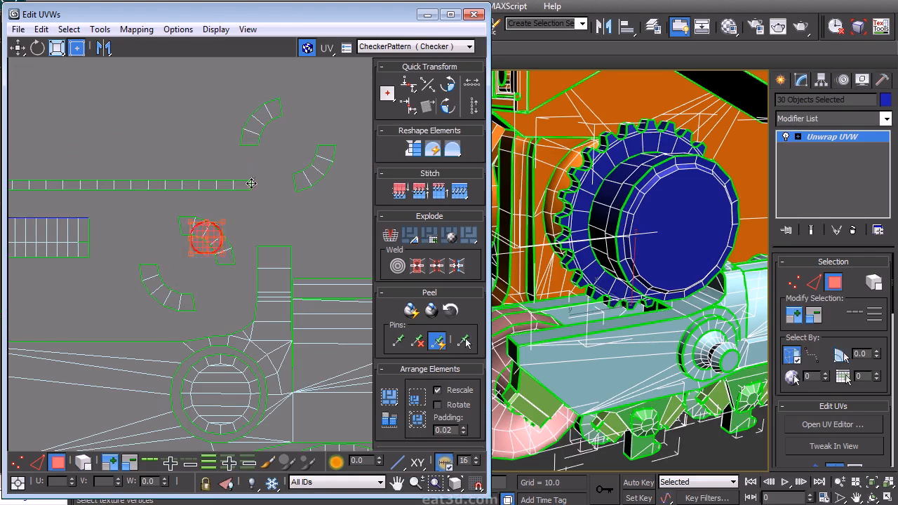
pyautogui.moveTo(289, 179); pyautogui.dragTo(266, 216, button='middle')
pyautogui.moveTo(214, 183); pyautogui.dragTo(260, 126)
pyautogui.moveTo(258, 170); pyautogui.dragTo(132, 142, button='middle')
pyautogui.moveTo(237, 241); pyautogui.dragTo(130, 140)
pyautogui.moveTo(171, 183); pyautogui.dragTo(290, 360)
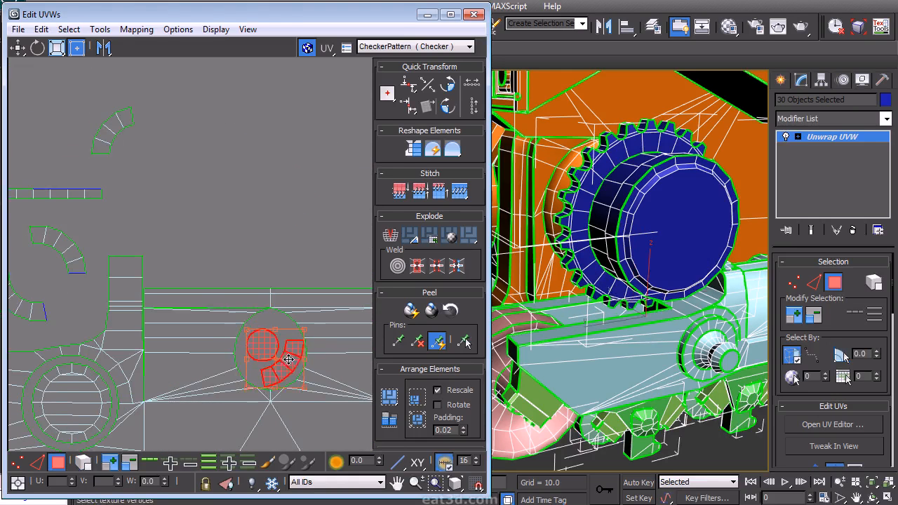
# Take the circle back out of the round opening and place a second ring segment there instead.
pyautogui.moveTo(206, 307); pyautogui.dragTo(213, 289, button='middle')
pyautogui.click(213, 289)
pyautogui.moveTo(161, 69); pyautogui.dragTo(160, 69)
pyautogui.moveTo(131, 122); pyautogui.dragTo(258, 296)
pyautogui.moveTo(208, 380); pyautogui.dragTo(266, 334, button='middle')
# Rotate the two remaining ring segments and tuck them into the corner above the second frame arm's hub.
pyautogui.scroll(-2, 214, 282)
pyautogui.moveTo(104, 278); pyautogui.dragTo(153, 231)
pyautogui.click(446, 109)
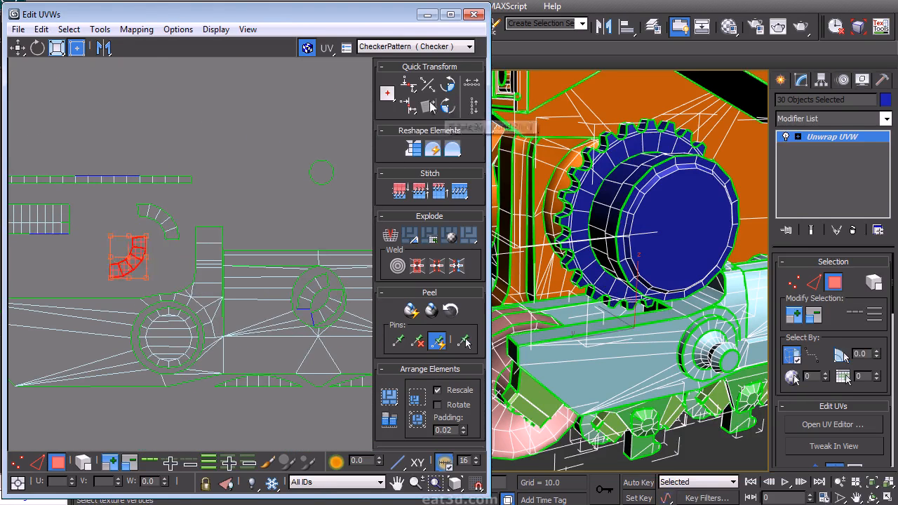
pyautogui.moveTo(173, 221); pyautogui.dragTo(181, 244)
pyautogui.click(447, 87)
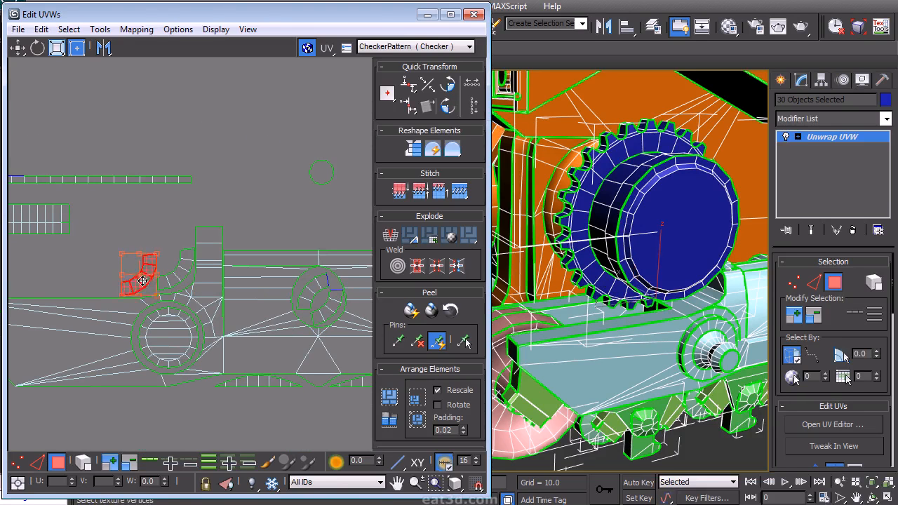
# Place the free circle above the tucked ring segments and lay the long segmented strip along the frame shell's upper edge.
pyautogui.click(333, 170)
pyautogui.scroll(-3, 101, 231)
pyautogui.moveTo(162, 223); pyautogui.dragTo(163, 224)
pyautogui.moveTo(133, 228); pyautogui.dragTo(155, 262)
pyautogui.moveTo(109, 184); pyautogui.dragTo(108, 185)
pyautogui.moveTo(184, 209); pyautogui.dragTo(113, 209, button='middle')
pyautogui.moveTo(113, 209); pyautogui.dragTo(307, 240)
# Rotate the thin curved strips and fit them upright into the gap between the grid strip and the ring segments.
pyautogui.scroll(3, 287, 238)
pyautogui.moveTo(293, 278); pyautogui.dragTo(273, 261, button='middle')
pyautogui.scroll(-2, 313, 254)
pyautogui.moveTo(339, 251); pyautogui.dragTo(303, 221)
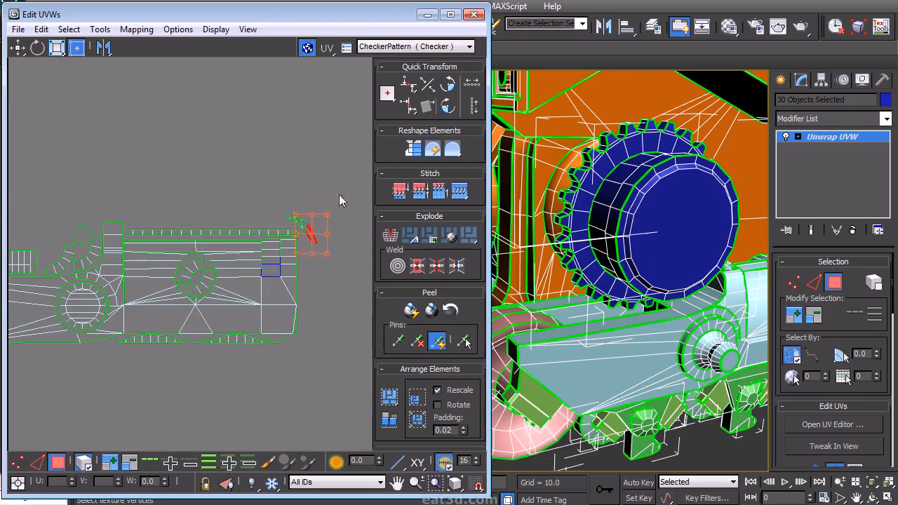
pyautogui.moveTo(85, 226); pyautogui.dragTo(163, 270, button='middle')
pyautogui.scroll(2, 163, 271)
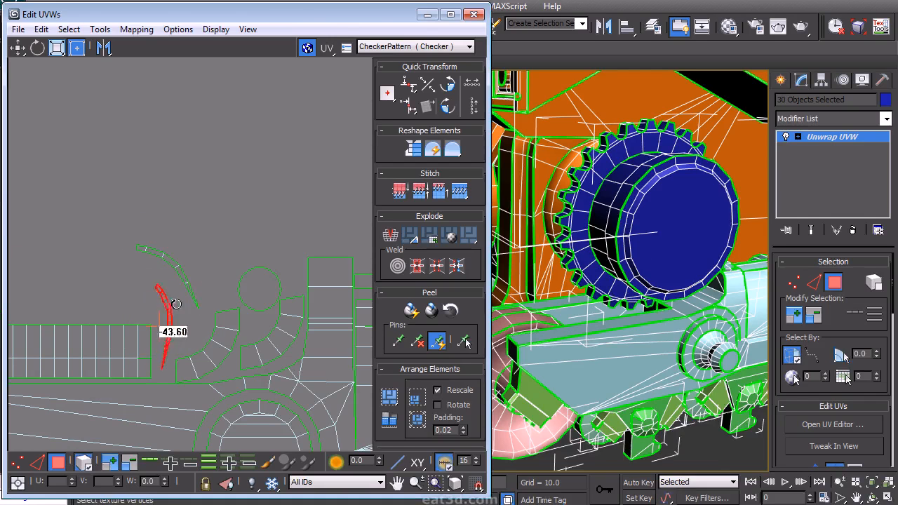
pyautogui.moveTo(173, 265); pyautogui.dragTo(179, 262)
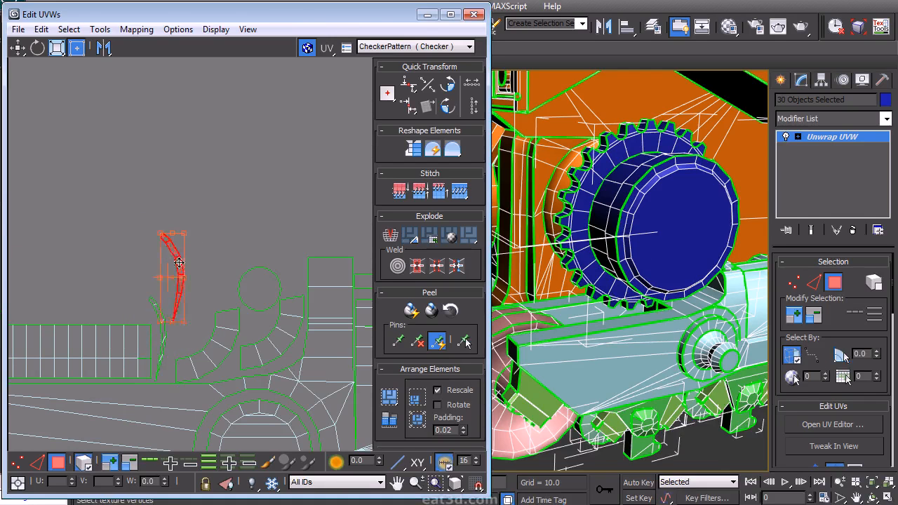
pyautogui.scroll(-7, 210, 268)
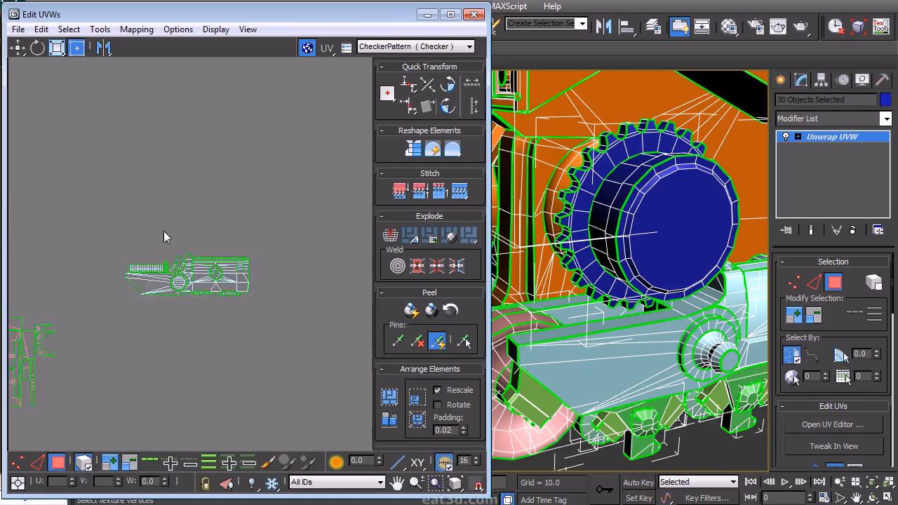
# Move the packed second frame set into the main layout, rotate it 180 degrees and place it below the first set.
pyautogui.moveTo(164, 246); pyautogui.dragTo(160, 316, button='middle')
pyautogui.moveTo(142, 358); pyautogui.dragTo(221, 279)
pyautogui.moveTo(201, 339); pyautogui.dragTo(240, 210)
pyautogui.scroll(5, 232, 213)
pyautogui.moveTo(213, 215); pyautogui.dragTo(187, 313, button='middle')
pyautogui.doubleClick(448, 106)
pyautogui.moveTo(240, 260); pyautogui.dragTo(185, 277)
pyautogui.scroll(-8, 231, 241)
pyautogui.scroll(2, 245, 254)
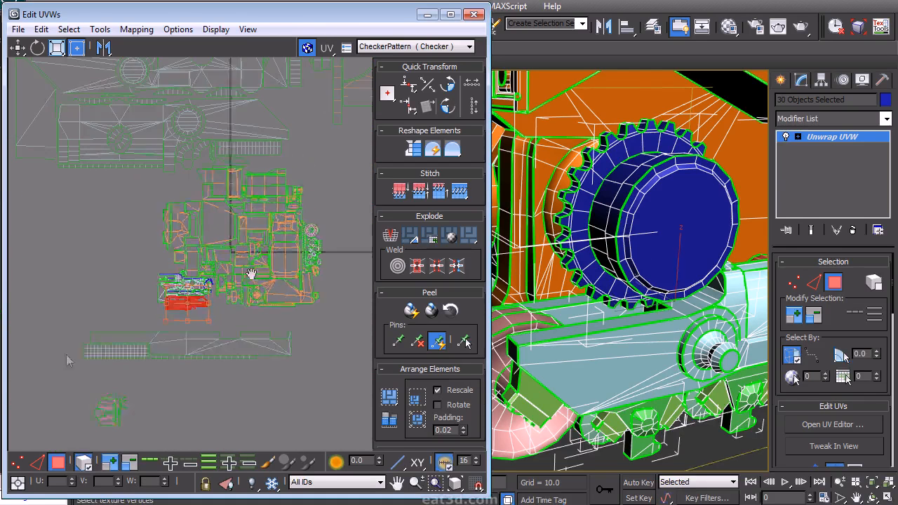
# Turn off element selection and separate the hub's grid shells from the remaining stacked long shells.
pyautogui.moveTo(68, 354); pyautogui.dragTo(264, 377)
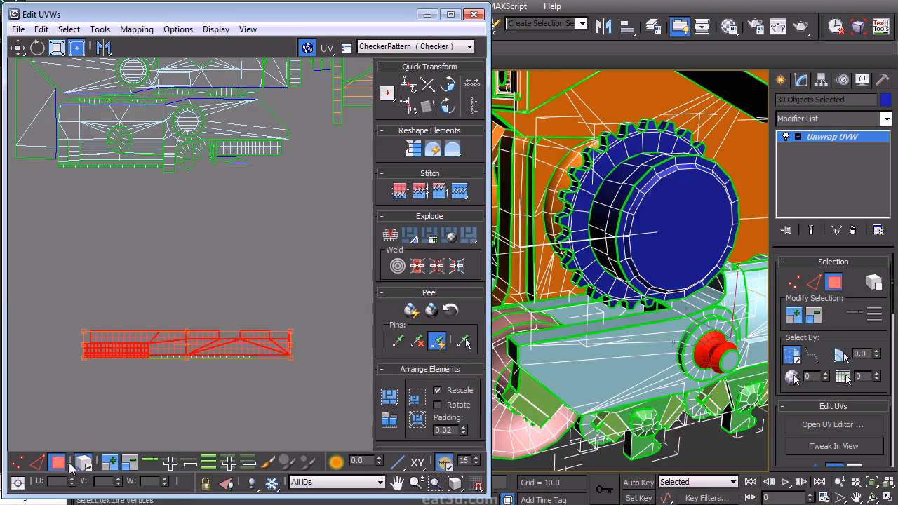
pyautogui.click(84, 463)
pyautogui.keyDown('alt'); pyautogui.moveTo(315, 285); pyautogui.dragTo(185, 398); pyautogui.keyUp('alt')
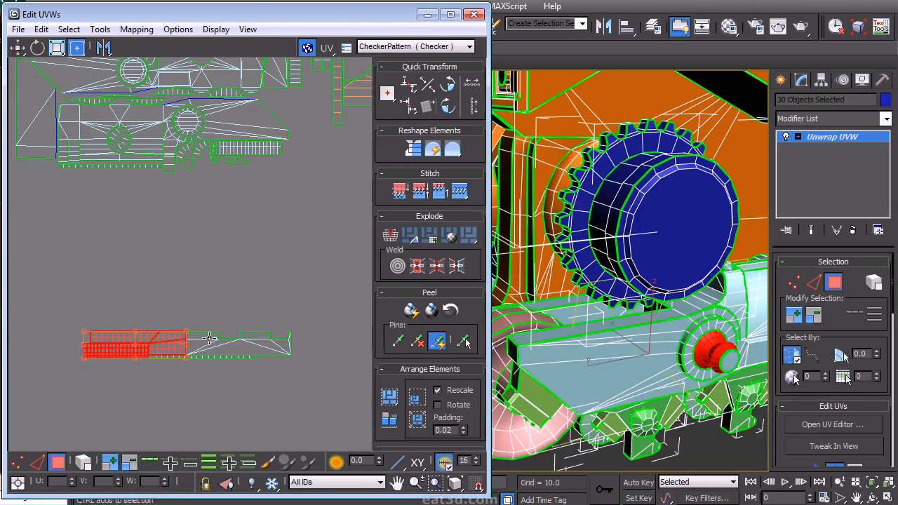
pyautogui.moveTo(167, 342); pyautogui.dragTo(327, 255)
# Move the other long shells to the main layout, rotate them 90 degrees and stand them beside the frame shells.
pyautogui.moveTo(258, 360); pyautogui.dragTo(257, 358)
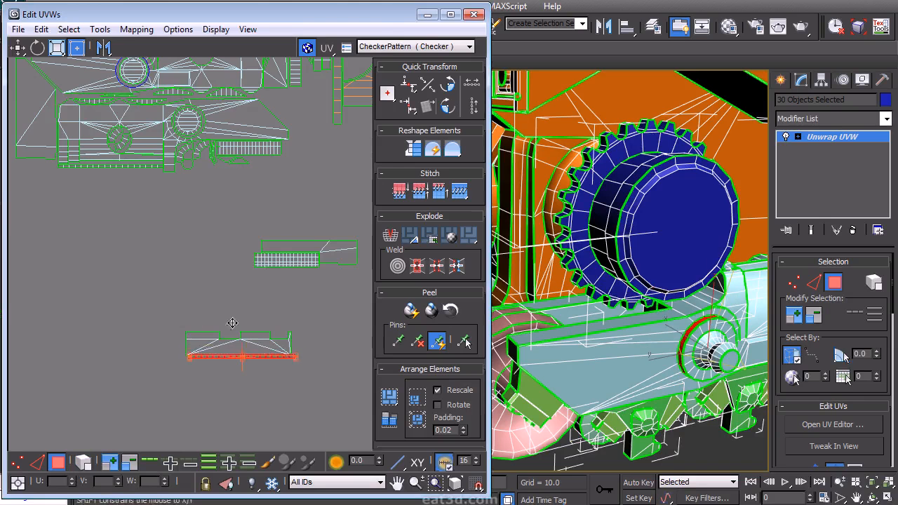
pyautogui.scroll(3, 232, 323)
pyautogui.scroll(1, 253, 363)
pyautogui.scroll(-5, 250, 361)
pyautogui.moveTo(166, 353); pyautogui.dragTo(209, 197)
pyautogui.moveTo(228, 225); pyautogui.dragTo(226, 324, button='middle')
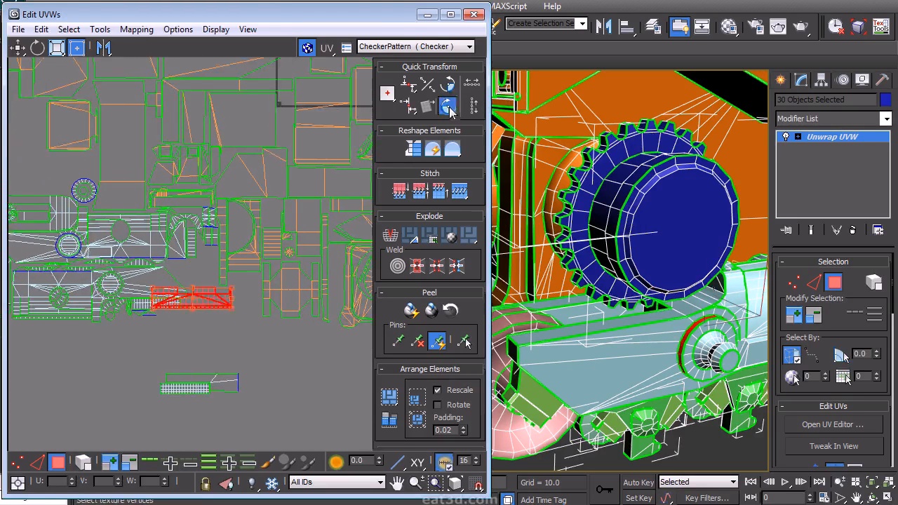
pyautogui.click(449, 109)
pyautogui.scroll(2, 184, 261)
pyautogui.moveTo(183, 261); pyautogui.dragTo(208, 259)
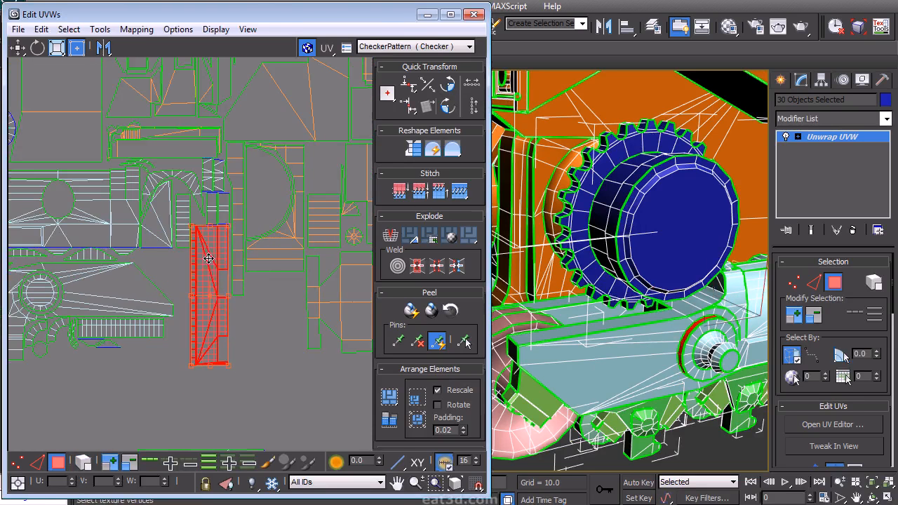
pyautogui.scroll(-3, 226, 321)
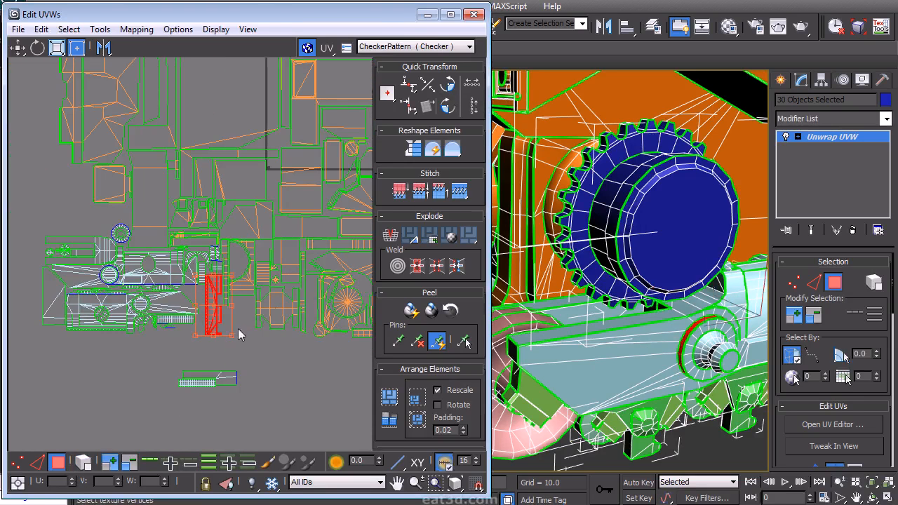
# Pull the hub ring strip out of the upright shells into free space and rotate it back to horizontal.
pyautogui.moveTo(674, 270); pyautogui.dragTo(527, 225, button='middle')
pyautogui.scroll(3, 225, 325)
pyautogui.click(206, 360)
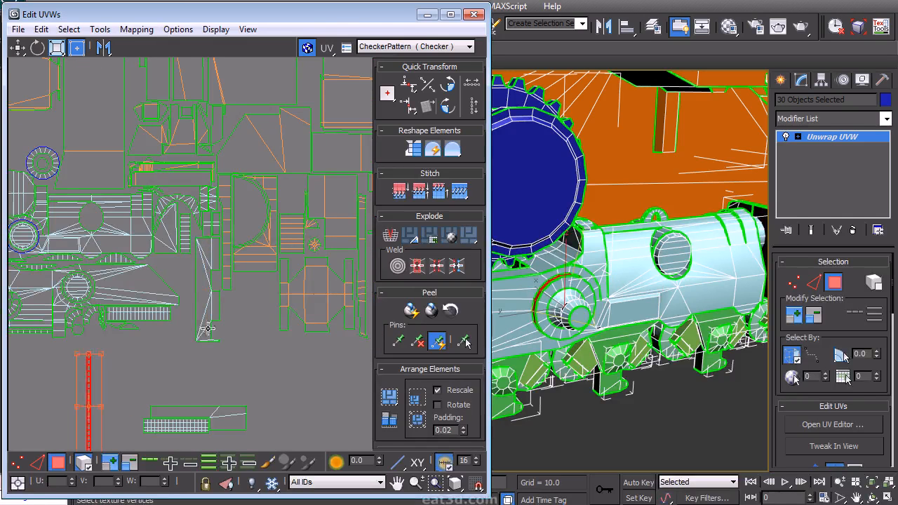
pyautogui.moveTo(232, 307); pyautogui.dragTo(232, 307)
pyautogui.moveTo(89, 379); pyautogui.dragTo(188, 275, button='middle')
pyautogui.moveTo(186, 275); pyautogui.dragTo(117, 260)
pyautogui.click(447, 106)
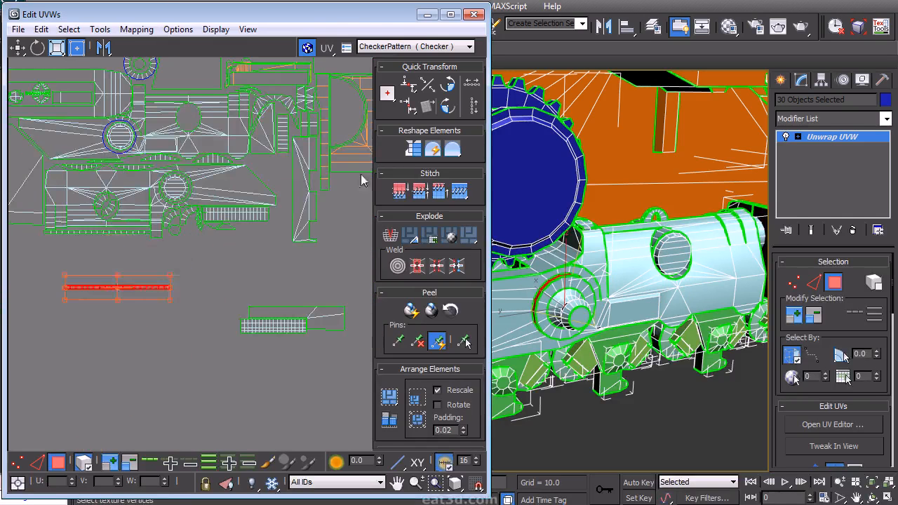
# Lay the ring strip directly below the matching strip under the second frame shell and fine-tune the positions of both strips.
pyautogui.moveTo(132, 280); pyautogui.dragTo(274, 314, button='middle')
pyautogui.scroll(3, 273, 314)
pyautogui.moveTo(274, 314); pyautogui.dragTo(237, 226)
pyautogui.moveTo(245, 258); pyautogui.dragTo(207, 358, button='middle')
pyautogui.scroll(3, 207, 358)
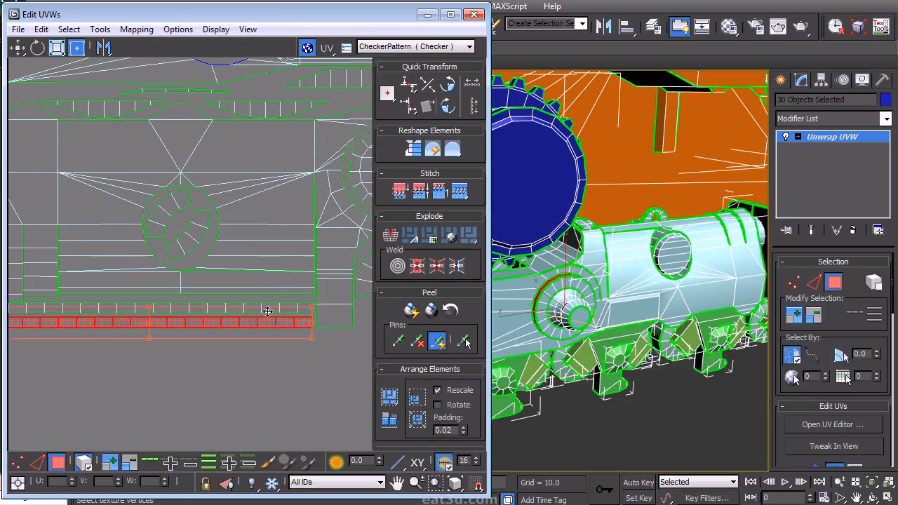
pyautogui.click(296, 308)
pyautogui.moveTo(291, 307); pyautogui.dragTo(287, 306)
pyautogui.moveTo(280, 349); pyautogui.dragTo(311, 321)
pyautogui.moveTo(301, 322); pyautogui.dragTo(301, 321)
pyautogui.moveTo(286, 348); pyautogui.dragTo(299, 318)
pyautogui.click(304, 358)
# Move the hub's grid shells into the space below the second frame arm.
pyautogui.scroll(-5, 273, 313)
pyautogui.moveTo(245, 301); pyautogui.dragTo(225, 321, button='middle')
pyautogui.moveTo(197, 383); pyautogui.dragTo(291, 335)
pyautogui.moveTo(255, 364); pyautogui.dragTo(230, 329)
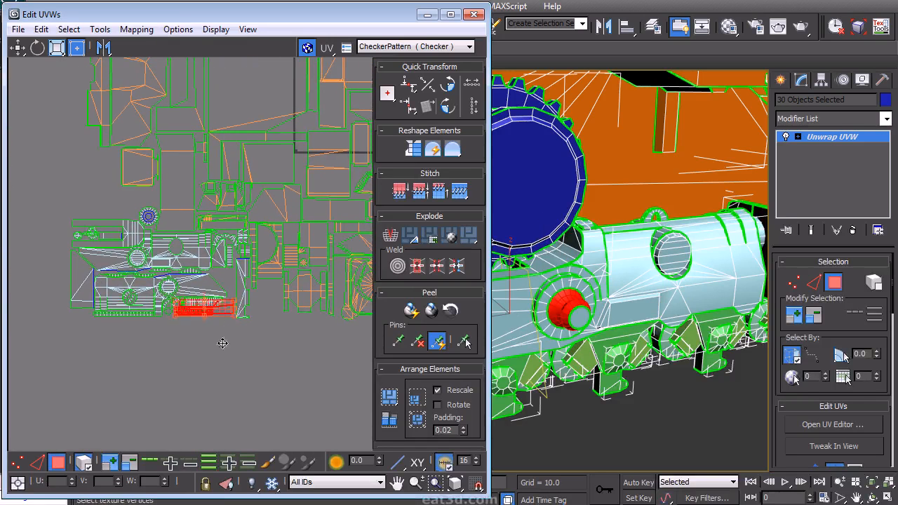
pyautogui.scroll(6, 222, 344)
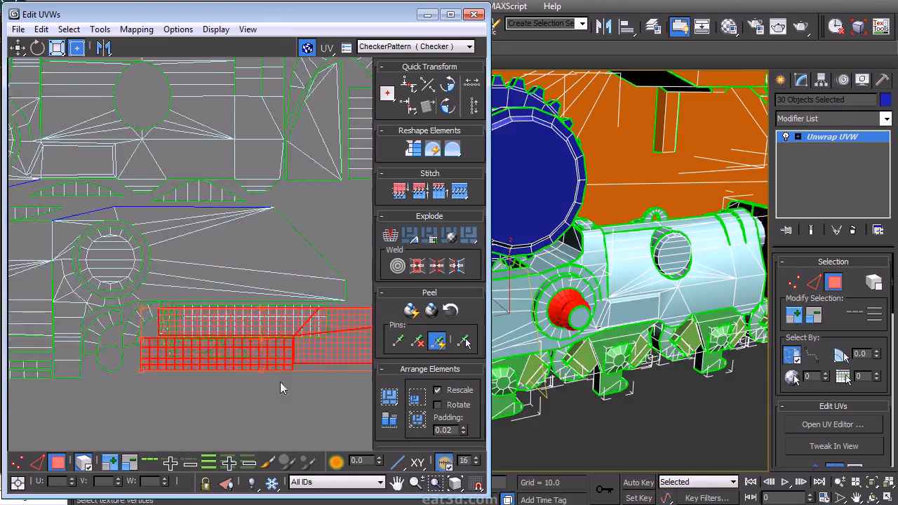
# Move the short grid strip and thin curved shells out below the layout and refit the ring segments beside the hub's grid shells.
pyautogui.scroll(-2, 280, 388)
pyautogui.moveTo(211, 280); pyautogui.dragTo(200, 410)
pyautogui.click(180, 187)
pyautogui.moveTo(179, 188); pyautogui.dragTo(179, 395)
pyautogui.moveTo(295, 294); pyautogui.dragTo(293, 200)
pyautogui.click(236, 310)
pyautogui.moveTo(237, 311); pyautogui.dragTo(282, 281, button='middle')
pyautogui.moveTo(94, 340); pyautogui.dragTo(145, 368)
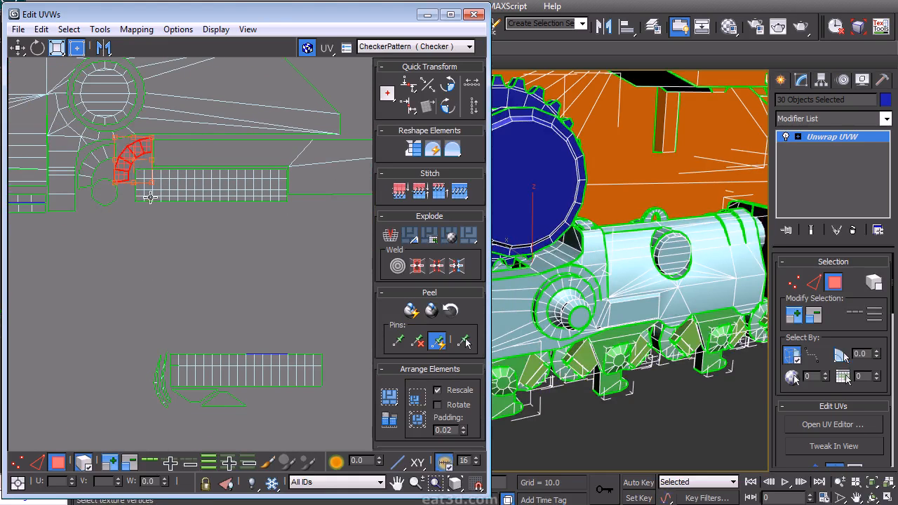
# Stand the short grid strip in the gap beside the first frame arm and rotate a thin curved strip to fit nearby.
pyautogui.scroll(-4, 110, 264)
pyautogui.moveTo(96, 393); pyautogui.dragTo(106, 370)
pyautogui.scroll(3, 211, 200)
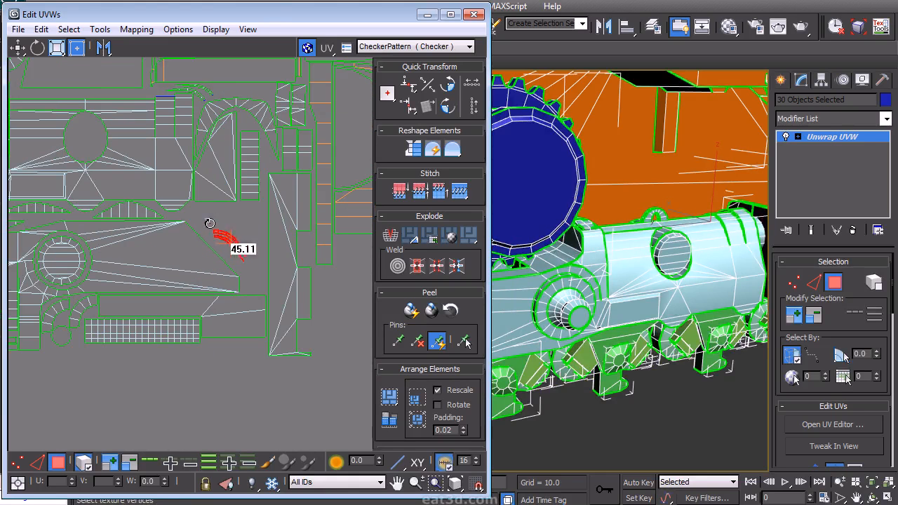
pyautogui.click(241, 209)
# Bring the separate cluster of fender shells up beside the main layout and view the matching parts on the model.
pyautogui.scroll(2, 228, 112)
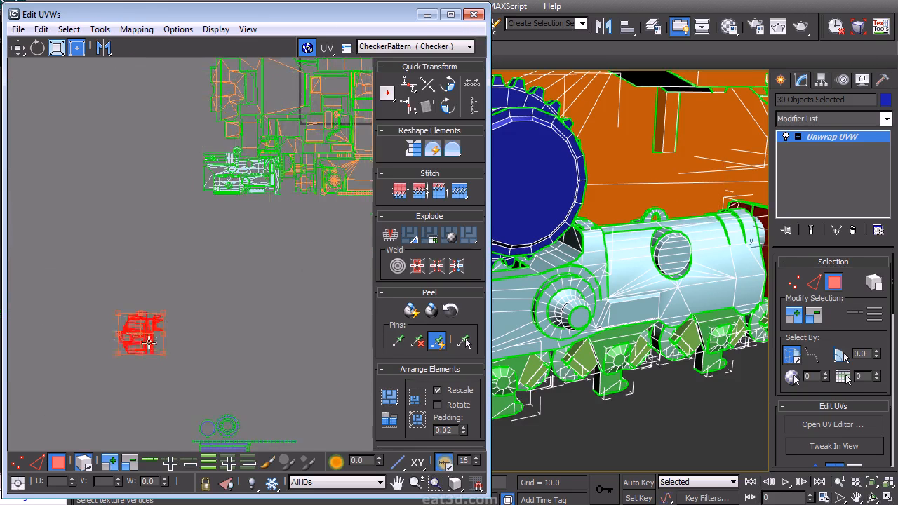
pyautogui.moveTo(148, 338); pyautogui.dragTo(194, 143)
pyautogui.scroll(2, 203, 221)
pyautogui.moveTo(203, 221); pyautogui.dragTo(194, 324, button='middle')
pyautogui.scroll(4, 196, 214)
pyautogui.scroll(2, 188, 313)
pyautogui.moveTo(578, 284); pyautogui.dragTo(647, 112, button='middle')
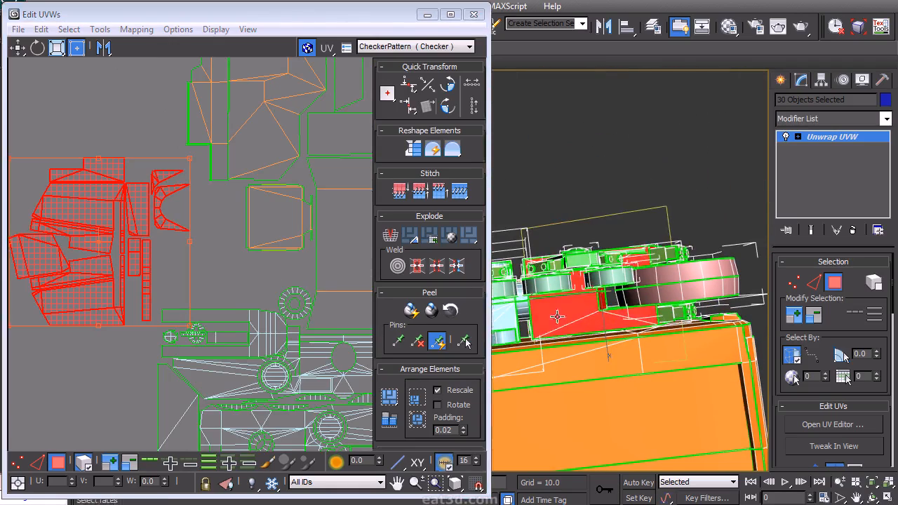
# Move the stepped shell up out of the fender cluster.
pyautogui.moveTo(215, 263); pyautogui.dragTo(276, 254, button='middle')
pyautogui.click(152, 369)
pyautogui.moveTo(200, 288); pyautogui.dragTo(171, 288, button='middle')
pyautogui.click(145, 163)
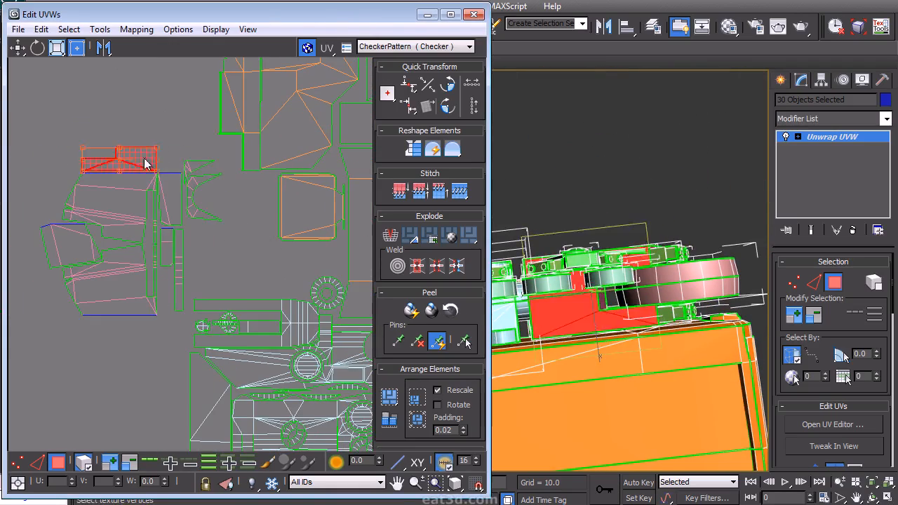
pyautogui.moveTo(185, 238); pyautogui.dragTo(43, 150)
pyautogui.moveTo(140, 155); pyautogui.dragTo(196, 150, button='middle')
# Move the four-sided end shell and the toothed C-shaped shell out of the fender cluster into free space.
pyautogui.moveTo(76, 216); pyautogui.dragTo(125, 280)
pyautogui.moveTo(107, 260); pyautogui.dragTo(21, 300)
pyautogui.moveTo(112, 133); pyautogui.dragTo(115, 131)
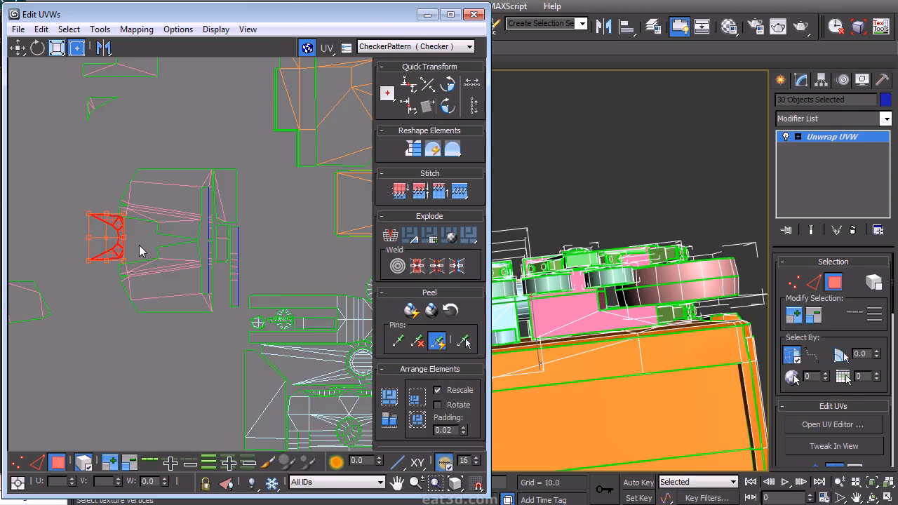
pyautogui.moveTo(141, 251); pyautogui.dragTo(143, 243, button='middle')
pyautogui.moveTo(92, 225); pyautogui.dragTo(11, 198)
pyautogui.click(194, 236)
pyautogui.moveTo(194, 236); pyautogui.dragTo(176, 222, button='middle')
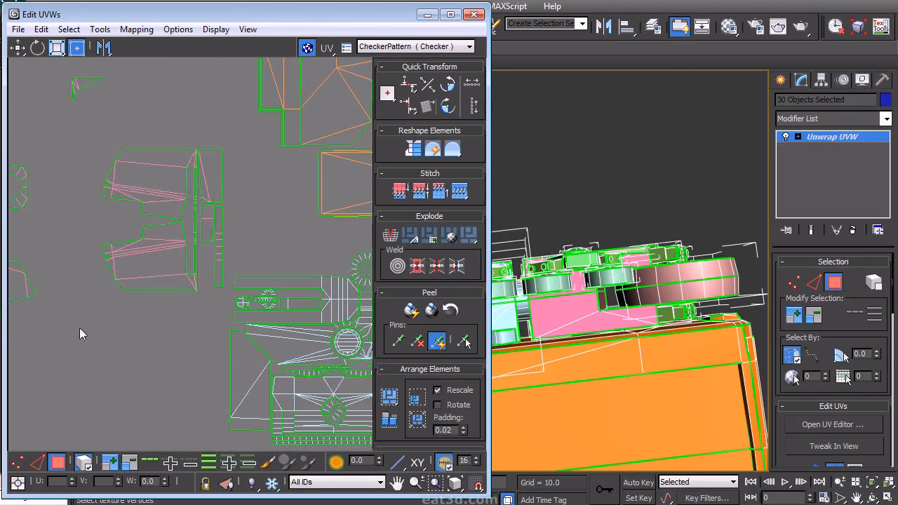
# Separate the two mirrored fender side shells and their narrow strips, placing one side shell against the square orange panel.
pyautogui.moveTo(198, 144); pyautogui.dragTo(199, 145)
pyautogui.moveTo(209, 192); pyautogui.dragTo(223, 216, button='middle')
pyautogui.moveTo(105, 285); pyautogui.dragTo(250, 279)
pyautogui.click(116, 349)
pyautogui.keyDown('alt'); pyautogui.moveTo(632, 351); pyautogui.dragTo(513, 421, button='middle'); pyautogui.keyUp('alt')
pyautogui.moveTo(231, 264); pyautogui.dragTo(112, 342)
pyautogui.click(138, 313)
pyautogui.moveTo(123, 279); pyautogui.dragTo(159, 238, button='middle')
pyautogui.scroll(2, 146, 232)
pyautogui.rightClick(64, 229)
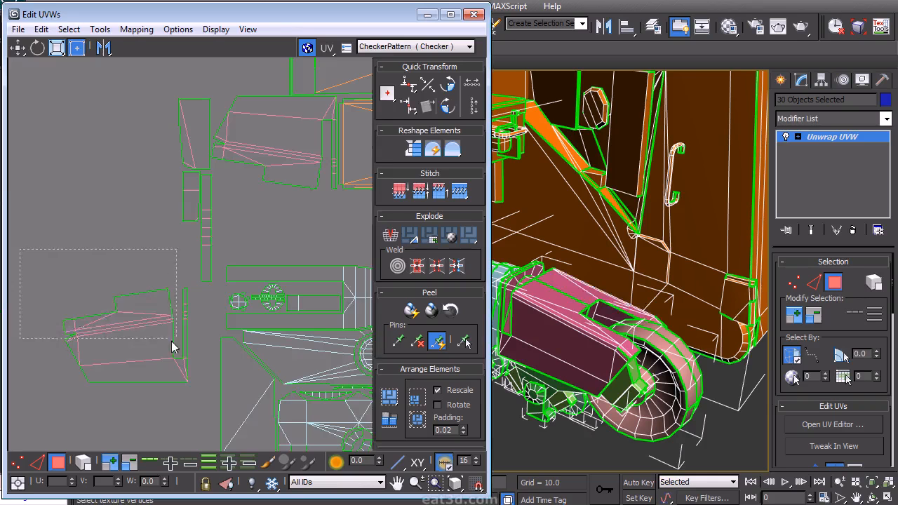
# Select the top faces of the lower fender side shell without element selection and move them toward the other side shell.
pyautogui.moveTo(172, 342); pyautogui.dragTo(172, 340)
pyautogui.scroll(4, 215, 227)
pyautogui.click(18, 47)
pyautogui.keyDown('alt'); pyautogui.click(190, 301); pyautogui.keyUp('alt')
pyautogui.moveTo(190, 301); pyautogui.dragTo(140, 339, button='middle')
pyautogui.scroll(-2, 242, 261)
pyautogui.moveTo(242, 260); pyautogui.dragTo(48, 406, button='middle')
# Join the detached top faces to the matching edge of the upper fender side shell.
pyautogui.rightClick(251, 254)
pyautogui.click(247, 237)
pyautogui.moveTo(189, 250); pyautogui.dragTo(333, 195)
pyautogui.press('s')
pyautogui.moveTo(264, 247); pyautogui.dragTo(218, 305, button='middle')
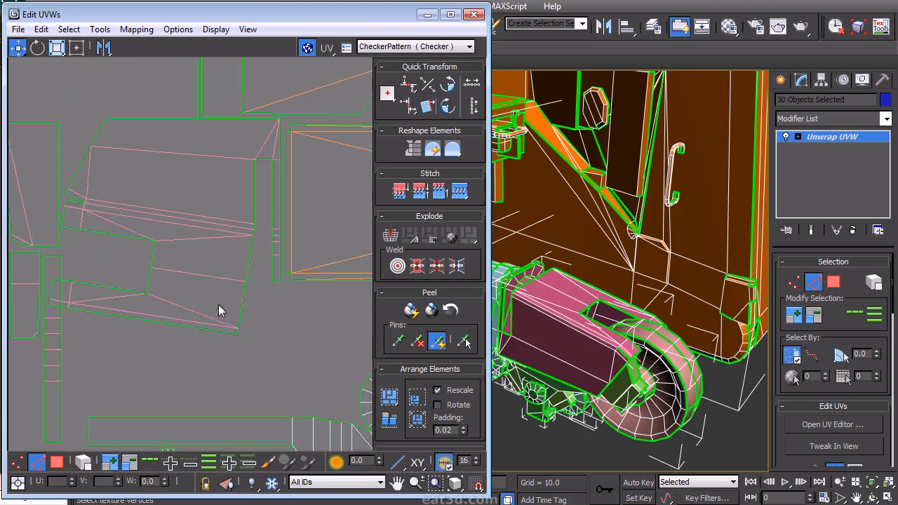
pyautogui.moveTo(177, 324); pyautogui.dragTo(277, 284, button='middle')
pyautogui.press('3')
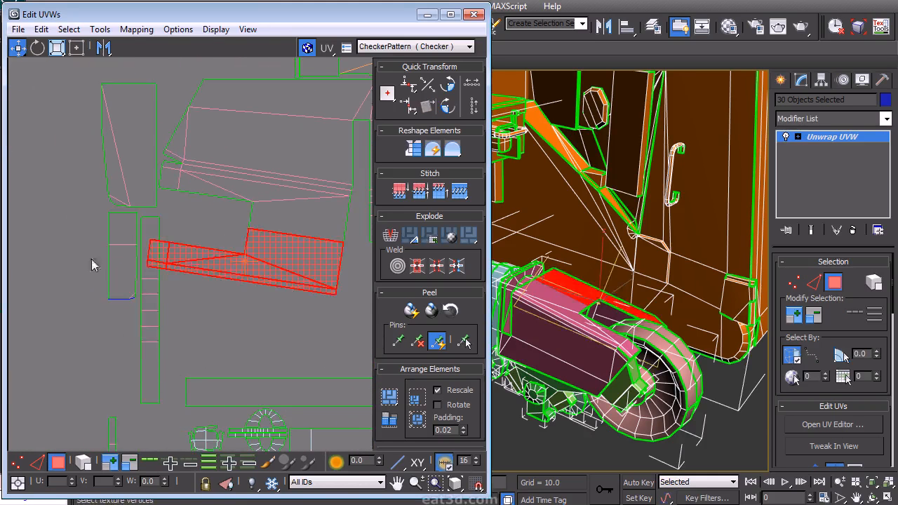
# Turn element selection back on and move the remaining lower side shell directly beneath the joined fender shell.
pyautogui.moveTo(175, 337); pyautogui.dragTo(176, 338)
pyautogui.moveTo(171, 309); pyautogui.dragTo(83, 319, button='middle')
pyautogui.scroll(-3, 89, 319)
pyautogui.moveTo(171, 286); pyautogui.dragTo(221, 302, button='middle')
pyautogui.moveTo(257, 334); pyautogui.dragTo(298, 285, button='middle')
pyautogui.click(83, 462)
pyautogui.moveTo(123, 376); pyautogui.dragTo(104, 314, button='middle')
pyautogui.click(114, 351)
pyautogui.moveTo(119, 351); pyautogui.dragTo(238, 244)
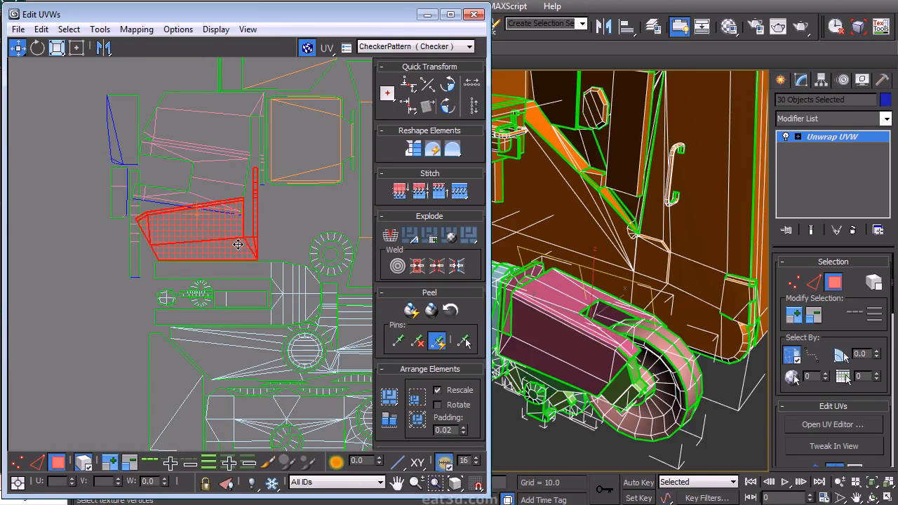
# Mirror the remaining side shell, scale it down and tuck it beneath the square orange panel.
pyautogui.keyDown('alt'); pyautogui.moveTo(635, 365); pyautogui.dragTo(575, 344, button='middle'); pyautogui.keyUp('alt')
pyautogui.moveTo(274, 218); pyautogui.dragTo(200, 293, button='middle')
pyautogui.moveTo(110, 317); pyautogui.dragTo(253, 316)
pyautogui.click(103, 47)
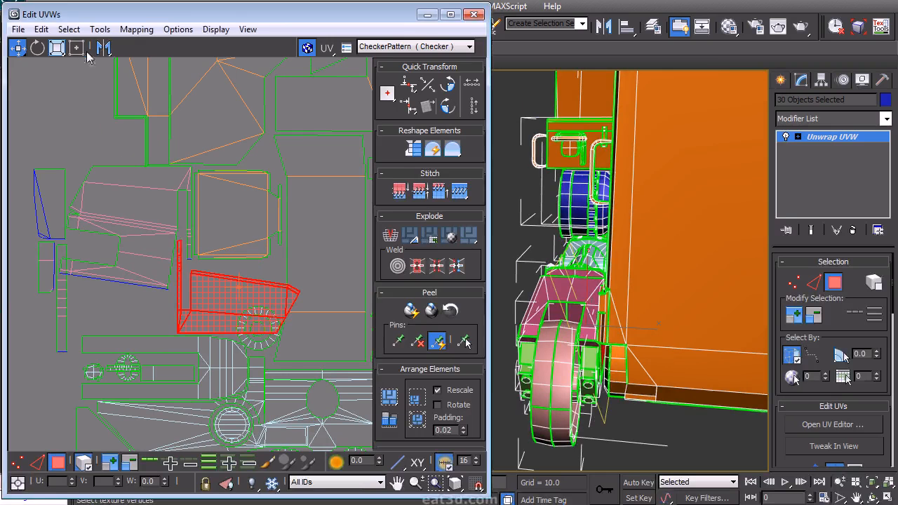
pyautogui.moveTo(299, 334); pyautogui.dragTo(248, 284)
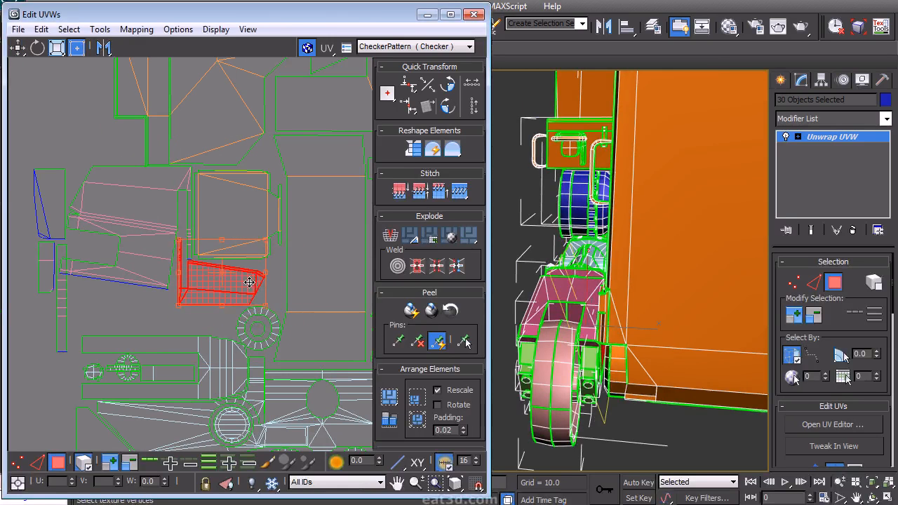
# Move the stepped shell beneath the mirrored side shell and scale it down to fit beside the toothed circle.
pyautogui.scroll(-5, 89, 306)
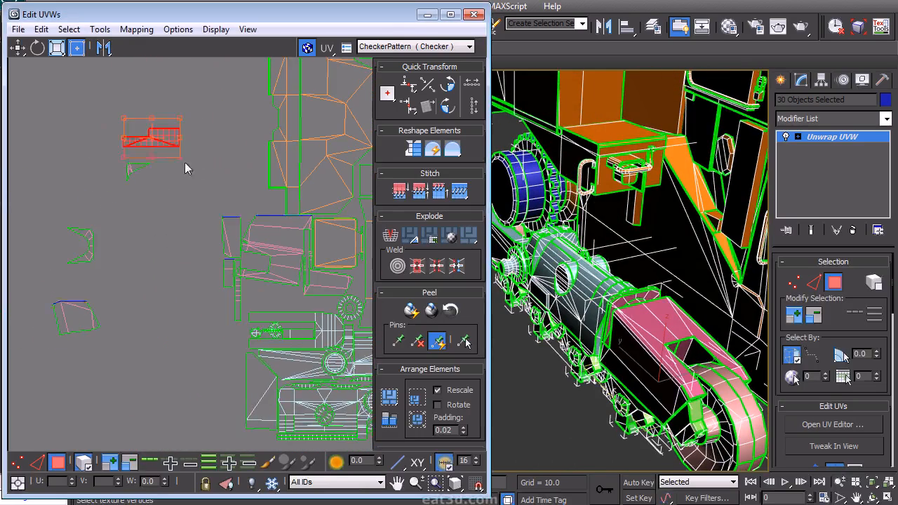
pyautogui.moveTo(185, 162); pyautogui.dragTo(78, 148, button='middle')
pyautogui.scroll(4, 195, 282)
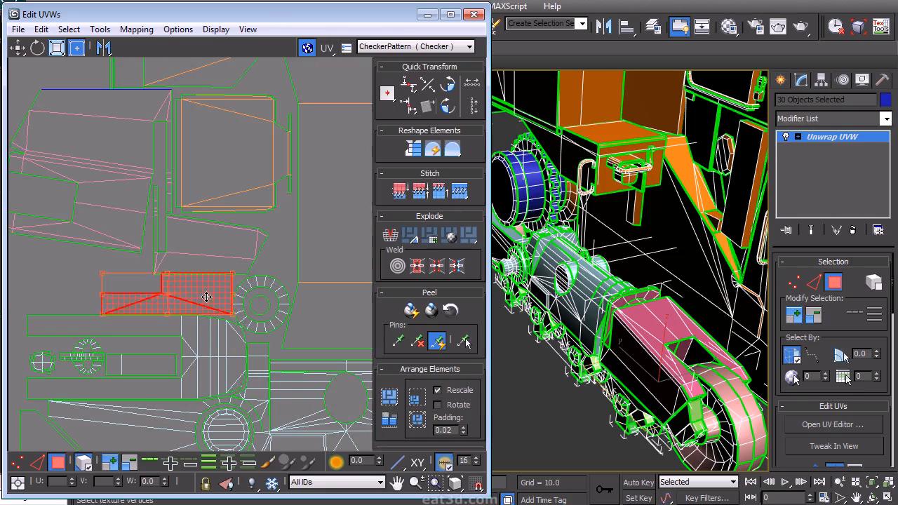
pyautogui.moveTo(99, 316); pyautogui.dragTo(124, 311)
pyautogui.moveTo(205, 294); pyautogui.dragTo(207, 301)
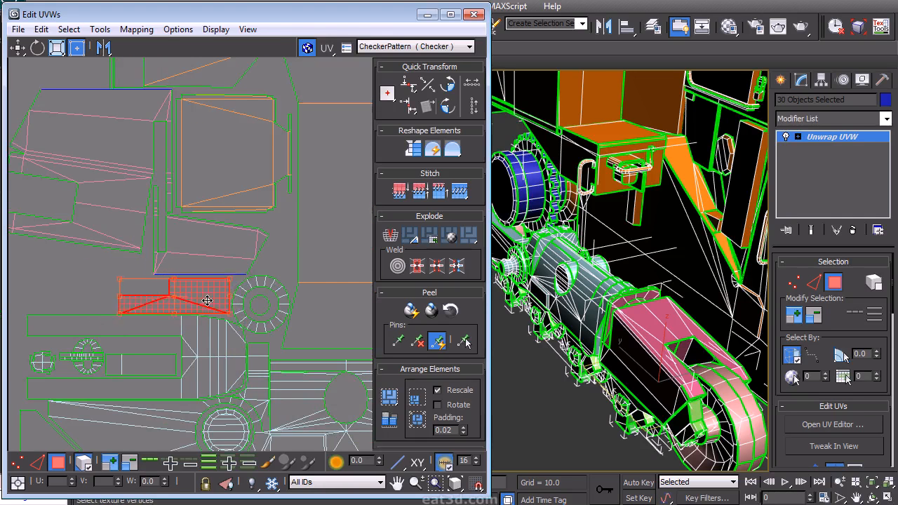
# Bring the small triangular shell to the main layout and rotate it beside the mirrored side shell.
pyautogui.scroll(-6, 85, 292)
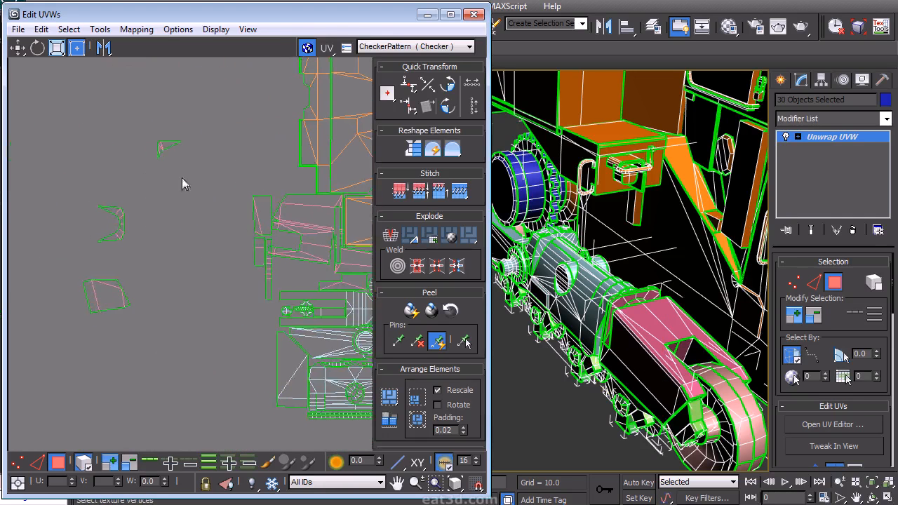
pyautogui.moveTo(203, 148); pyautogui.dragTo(102, 186, button='middle')
pyautogui.scroll(3, 244, 283)
pyautogui.moveTo(231, 304); pyautogui.dragTo(127, 348, button='middle')
pyautogui.scroll(2, 246, 328)
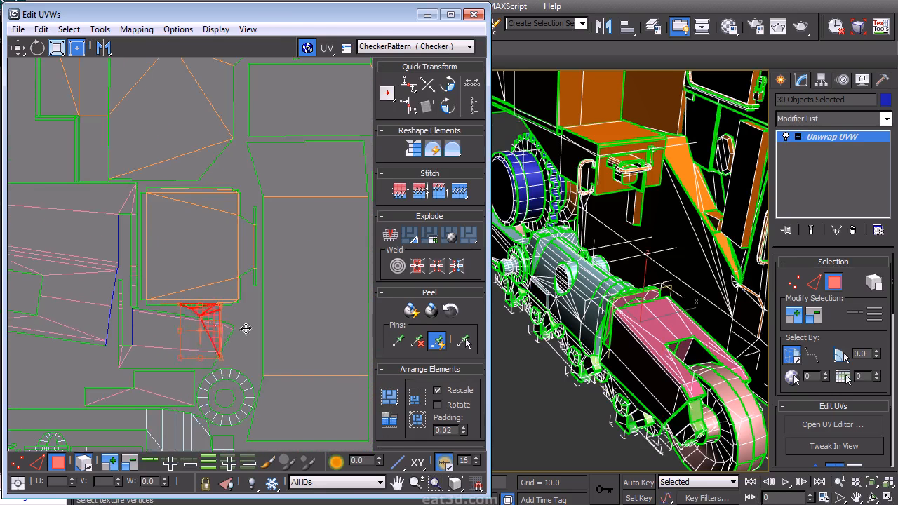
# Move the narrow strip and the two small panels beside the joined fender shell out into free space.
pyautogui.click(64, 369)
pyautogui.moveTo(104, 376); pyautogui.dragTo(192, 344, button='middle')
pyautogui.scroll(-3, 250, 351)
pyautogui.moveTo(112, 389); pyautogui.dragTo(146, 362)
pyautogui.moveTo(126, 303); pyautogui.dragTo(115, 339, button='middle')
pyautogui.scroll(-2, 108, 332)
pyautogui.scroll(2, 90, 345)
pyautogui.moveTo(102, 250); pyautogui.dragTo(101, 254)
pyautogui.moveTo(88, 277); pyautogui.dragTo(50, 404)
# Move one small hooked shell beneath the mirrored side shell, fitting it against the stepped shell.
pyautogui.scroll(-2, 50, 403)
pyautogui.moveTo(21, 349); pyautogui.dragTo(169, 244, button='middle')
pyautogui.click(90, 210)
pyautogui.moveTo(142, 301); pyautogui.dragTo(144, 334, button='middle')
pyautogui.scroll(2, 144, 334)
pyautogui.moveTo(187, 334); pyautogui.dragTo(117, 272)
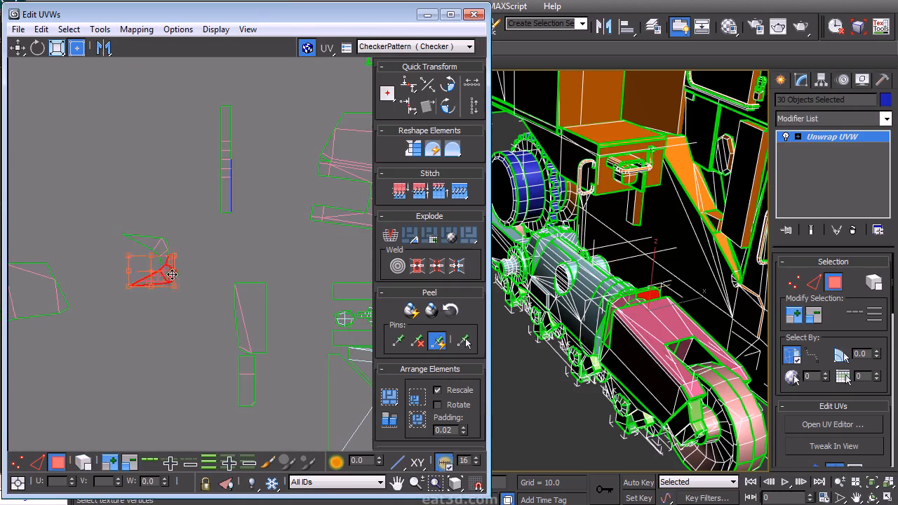
pyautogui.moveTo(163, 227); pyautogui.dragTo(239, 252)
pyautogui.moveTo(239, 251); pyautogui.dragTo(80, 286, button='middle')
pyautogui.moveTo(84, 290); pyautogui.dragTo(116, 296)
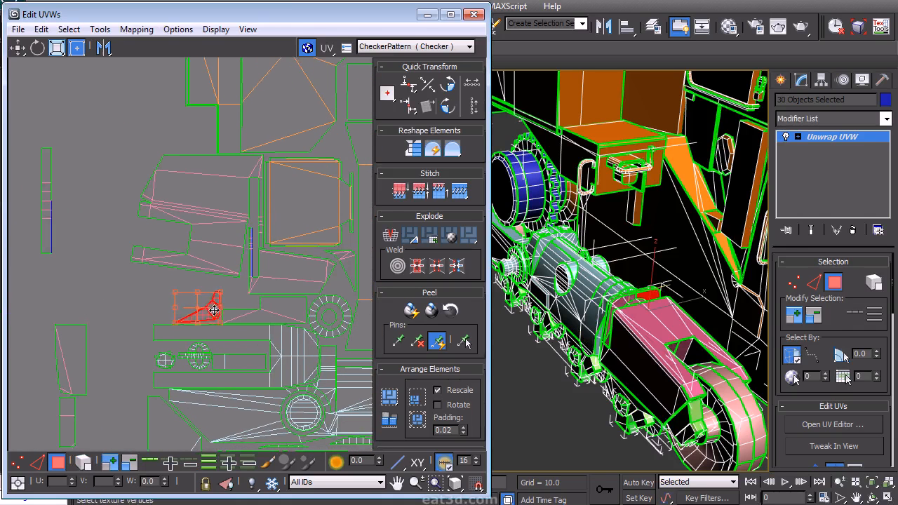
pyautogui.scroll(5, 235, 297)
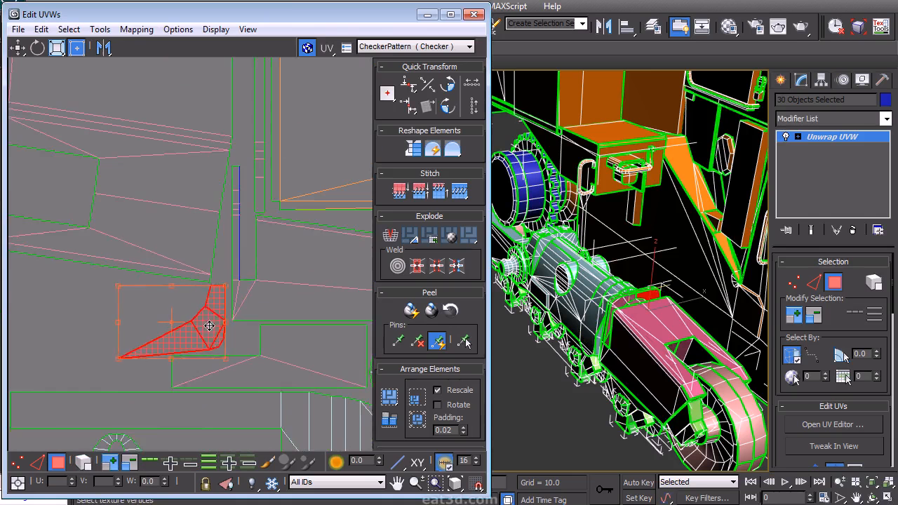
# Place the narrow strip and the smallest rectangular panel side by side along the outer edge of the orange body shells.
pyautogui.scroll(-5, 212, 324)
pyautogui.moveTo(212, 325); pyautogui.dragTo(310, 301, button='middle')
pyautogui.moveTo(126, 304); pyautogui.dragTo(168, 285, button='middle')
pyautogui.moveTo(44, 339); pyautogui.dragTo(51, 339, button='middle')
pyautogui.click(51, 334)
pyautogui.moveTo(231, 286); pyautogui.dragTo(113, 370, button='middle')
pyautogui.moveTo(59, 366); pyautogui.dragTo(108, 245)
pyautogui.moveTo(80, 282); pyautogui.dragTo(144, 248)
pyautogui.moveTo(118, 335); pyautogui.dragTo(188, 224, button='middle')
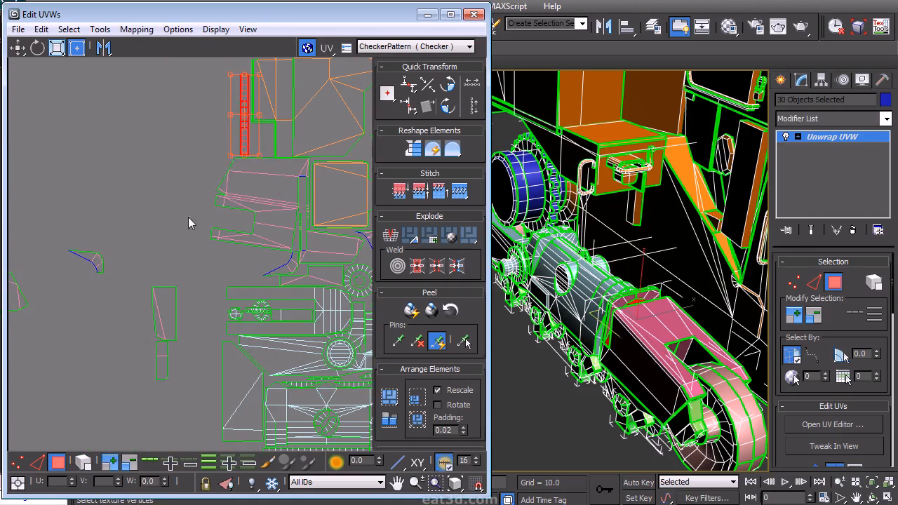
pyautogui.hotkey('ctrl', 'z')
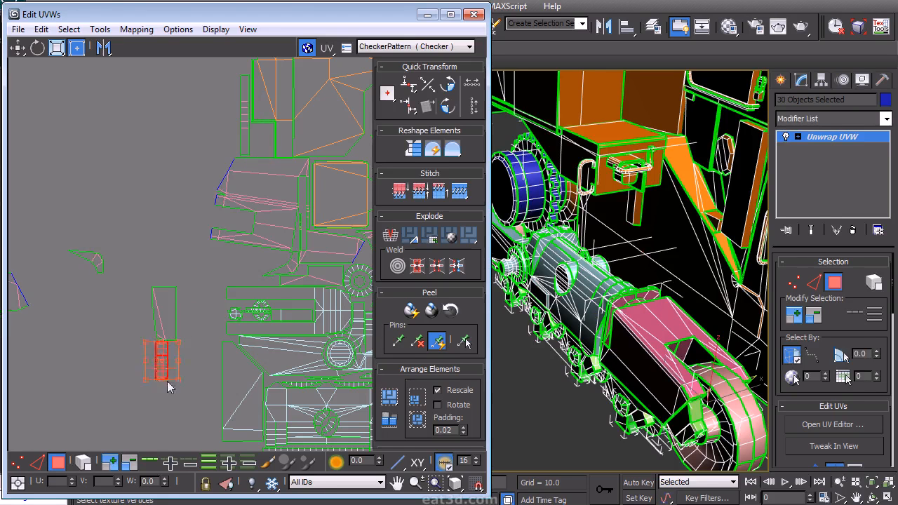
# Fit the other small hooked shell into the open notch of the pink side shell.
pyautogui.moveTo(52, 305); pyautogui.dragTo(86, 293, button='middle')
pyautogui.click(136, 259)
pyautogui.moveTo(275, 212); pyautogui.dragTo(148, 277, button='middle')
pyautogui.scroll(3, 156, 269)
pyautogui.moveTo(141, 276); pyautogui.dragTo(149, 272)
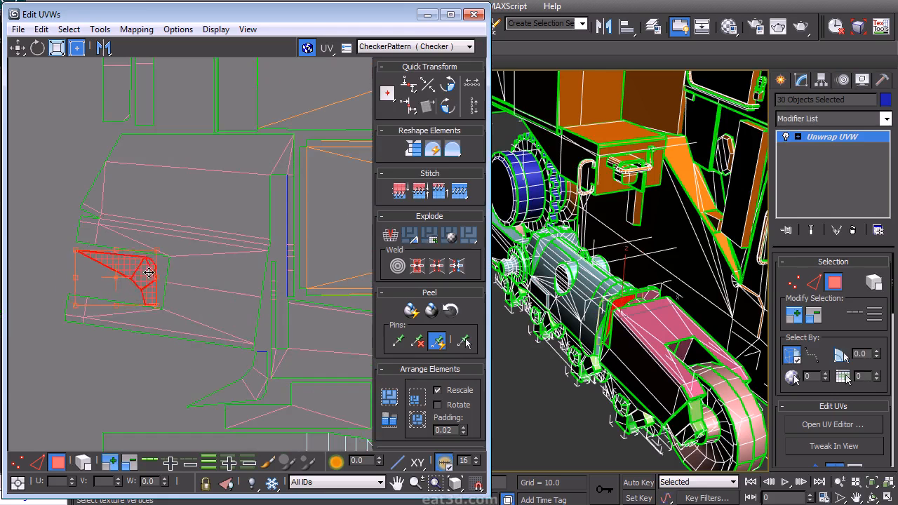
pyautogui.click(163, 273)
# Mirror the tapered rectangular panel and place it with the smallest panel beside the narrow strip.
pyautogui.scroll(-3, 249, 273)
pyautogui.moveTo(95, 342); pyautogui.dragTo(234, 283, button='middle')
pyautogui.moveTo(22, 359); pyautogui.dragTo(89, 311)
pyautogui.moveTo(269, 327); pyautogui.dragTo(136, 394, button='middle')
pyautogui.click(193, 349)
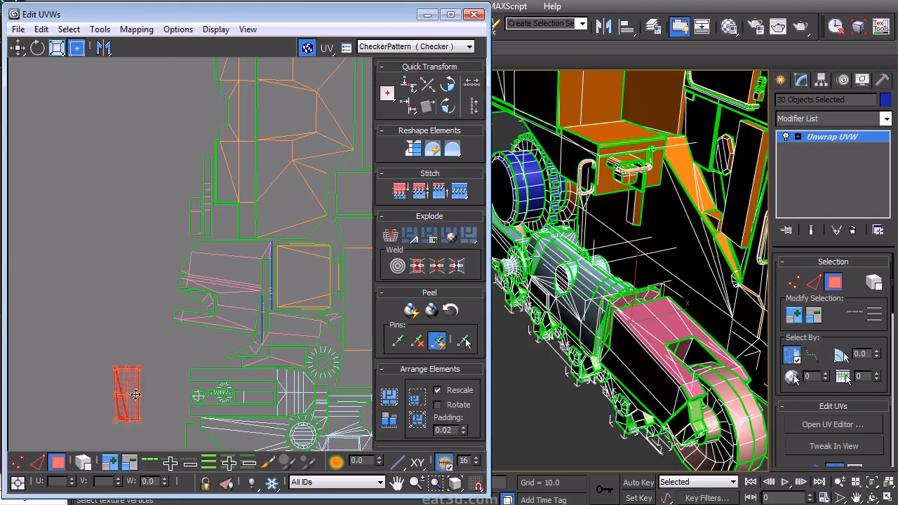
pyautogui.keyDown('alt'); pyautogui.moveTo(623, 351); pyautogui.dragTo(543, 360, button='middle'); pyautogui.keyUp('alt')
pyautogui.scroll(3, 544, 361)
pyautogui.moveTo(260, 197); pyautogui.dragTo(239, 228, button='middle')
pyautogui.scroll(2, 134, 77)
pyautogui.click(104, 48)
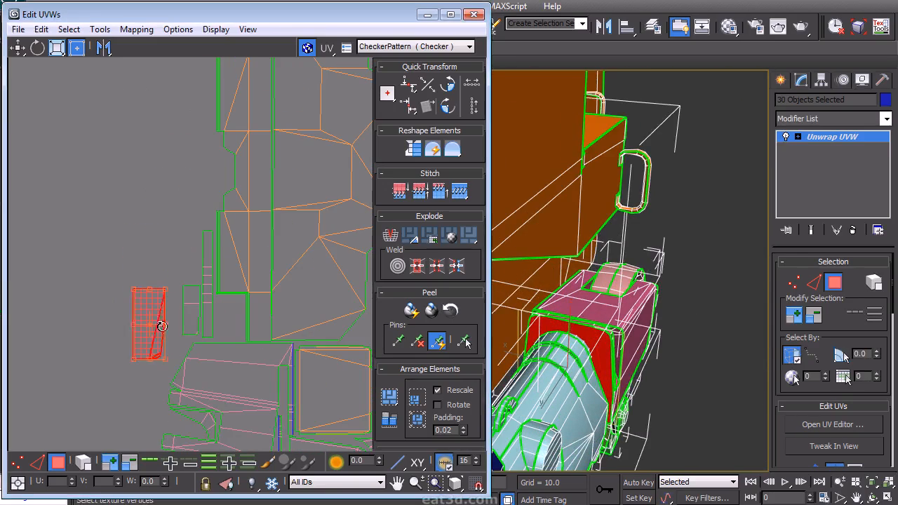
pyautogui.click(181, 271)
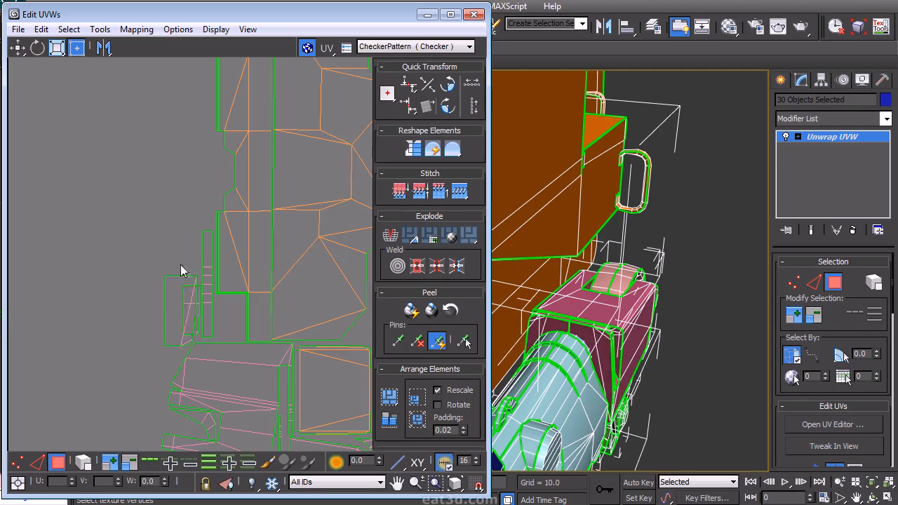
pyautogui.moveTo(198, 261); pyautogui.dragTo(198, 267)
# Move the remaining four-sided pink shell into the space beneath the notched side shell.
pyautogui.moveTo(209, 311); pyautogui.dragTo(229, 120, button='middle')
pyautogui.scroll(-3, 228, 141)
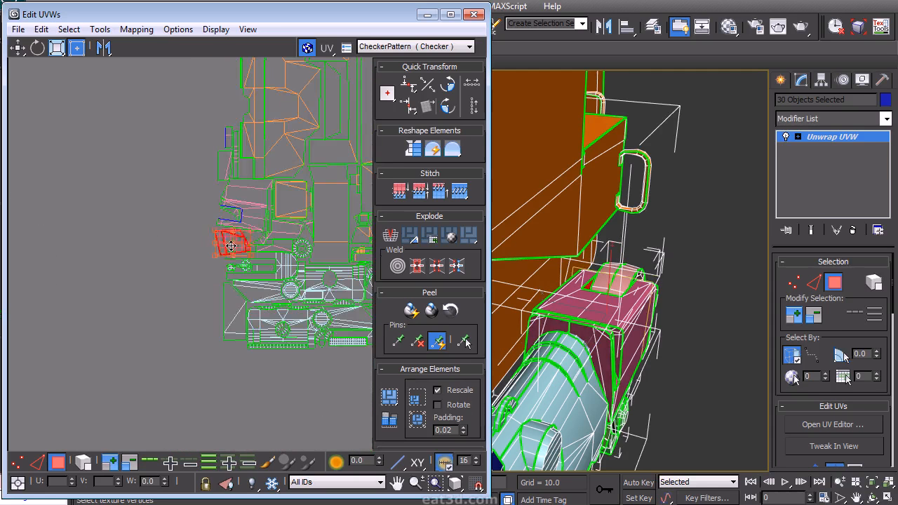
pyautogui.scroll(5, 231, 245)
pyautogui.moveTo(331, 231); pyautogui.dragTo(166, 275)
pyautogui.scroll(-5, 242, 308)
# Move the toothed sprocket and plain ring shells away from the blue wheel's strips into free space.
pyautogui.moveTo(242, 308); pyautogui.dragTo(350, 113)
pyautogui.scroll(4, 217, 259)
pyautogui.click(215, 300)
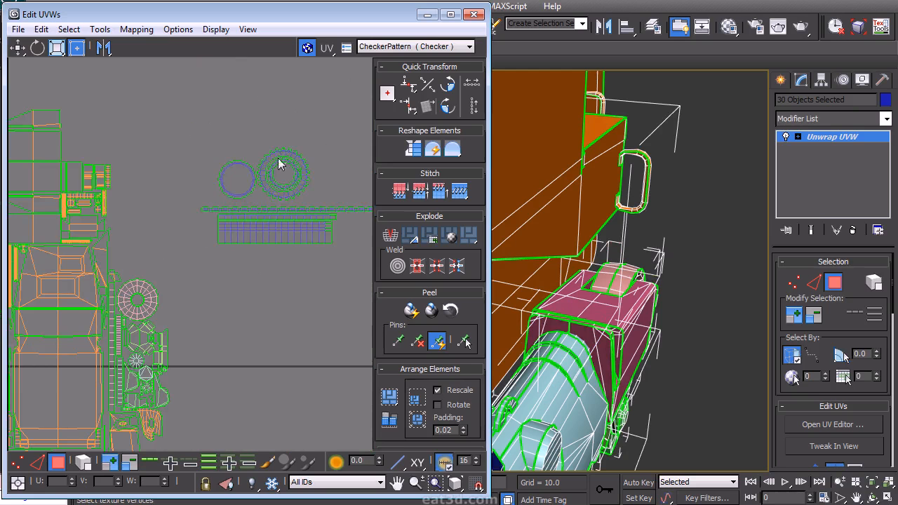
pyautogui.moveTo(195, 112); pyautogui.dragTo(197, 234)
pyautogui.scroll(3, 199, 235)
pyautogui.moveTo(199, 234); pyautogui.dragTo(264, 212, button='middle')
pyautogui.moveTo(252, 237); pyautogui.dragTo(229, 248)
pyautogui.moveTo(280, 325); pyautogui.dragTo(224, 218)
# Rotate the wide gridded wheel strip with its thin neighbour upright and place them above the round wheel shell.
pyautogui.keyDown('ctrl'); pyautogui.click(209, 219); pyautogui.keyUp('ctrl')
pyautogui.moveTo(246, 267); pyautogui.dragTo(183, 188)
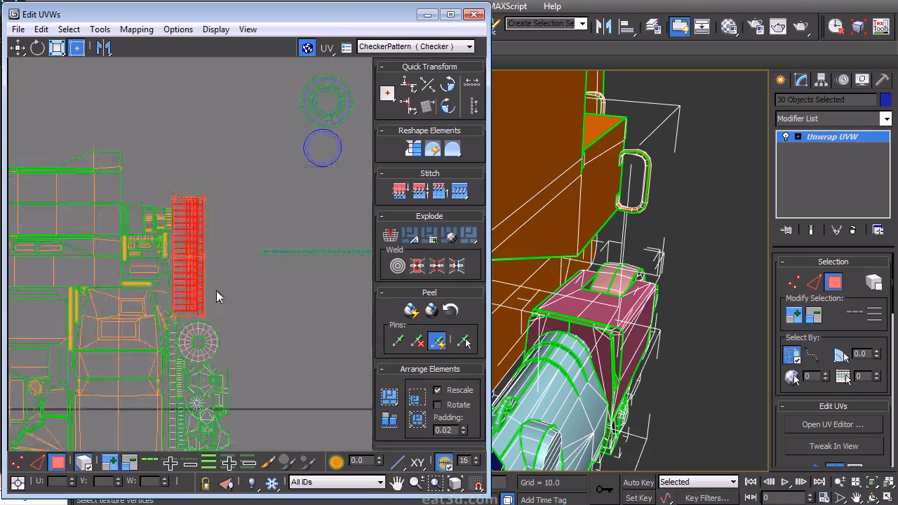
pyautogui.scroll(2, 217, 295)
pyautogui.moveTo(205, 275); pyautogui.dragTo(206, 281)
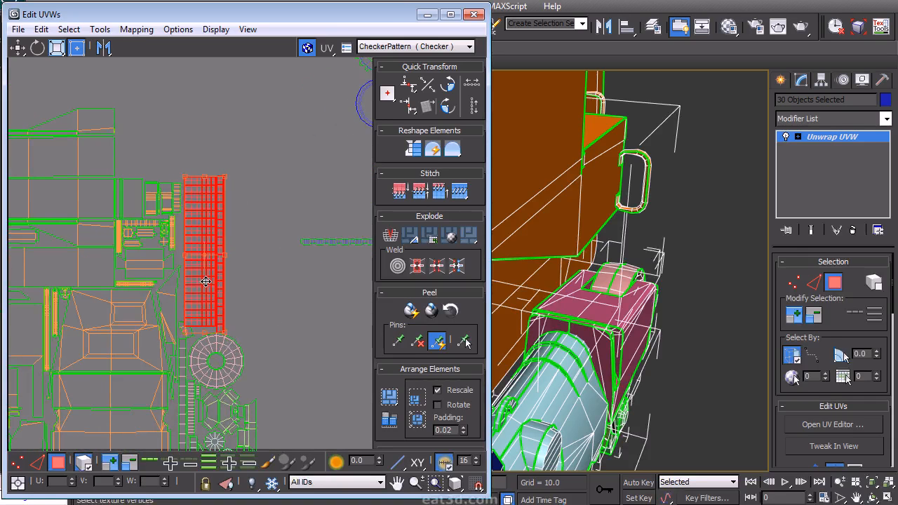
# Move the small shell overlapping the gridded strip's end into the gap beneath the tall narrow orange panel.
pyautogui.moveTo(235, 255); pyautogui.dragTo(305, 159, button='middle')
pyautogui.scroll(3, 338, 207)
pyautogui.click(337, 206)
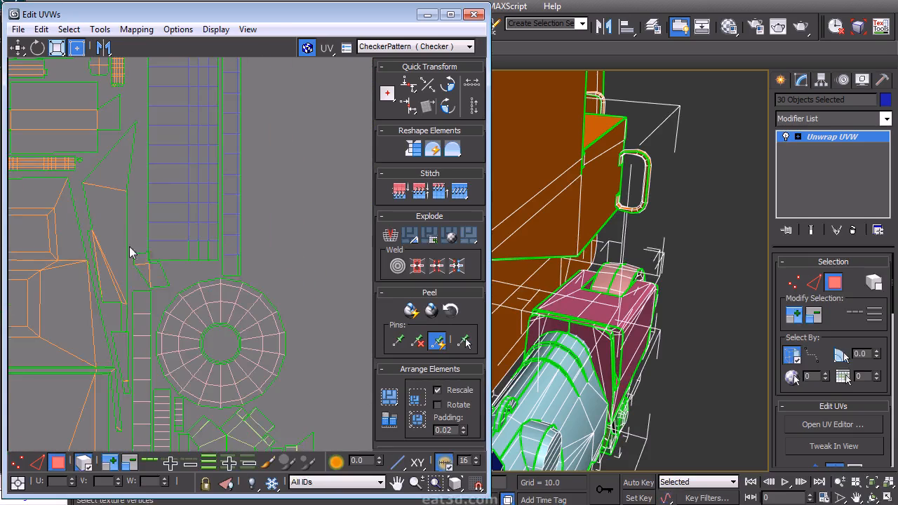
pyautogui.scroll(-5, 158, 295)
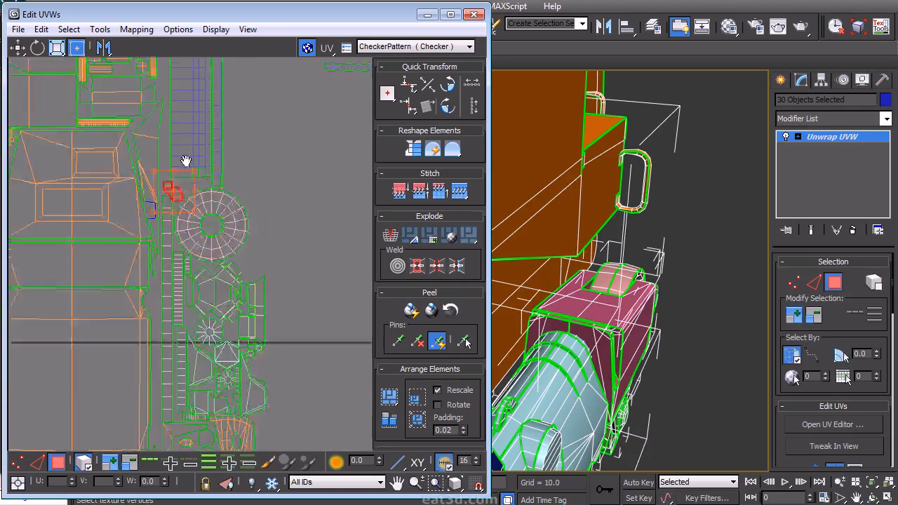
pyautogui.moveTo(193, 277); pyautogui.dragTo(298, 226, button='middle')
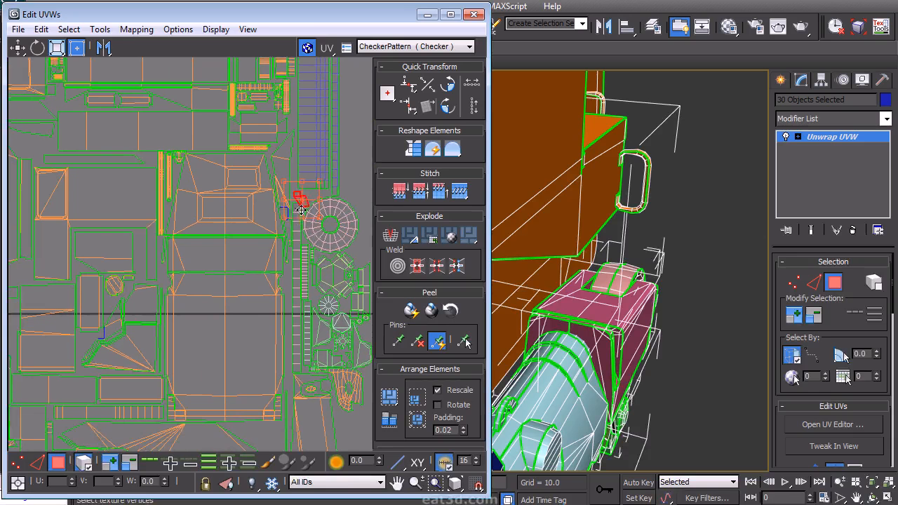
pyautogui.moveTo(95, 353); pyautogui.dragTo(80, 364)
pyautogui.scroll(3, 97, 314)
pyautogui.scroll(3, 78, 359)
pyautogui.moveTo(78, 359); pyautogui.dragTo(172, 249, button='middle')
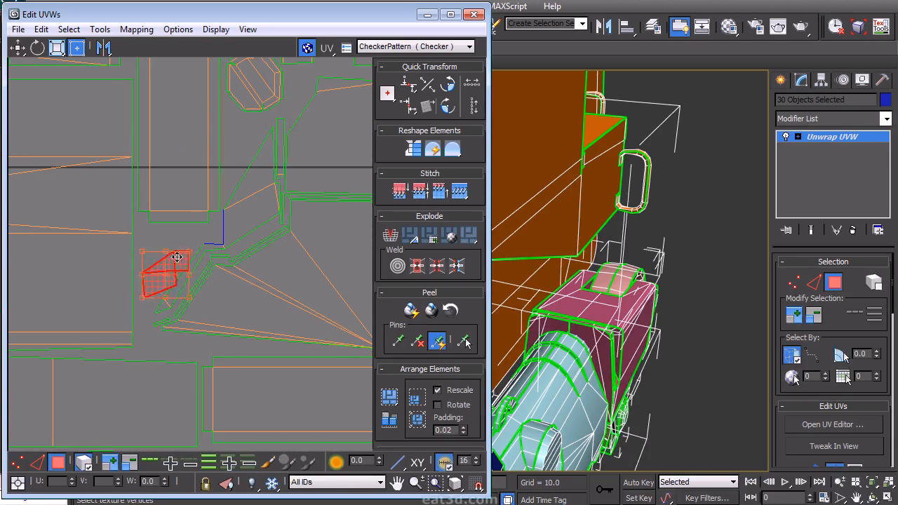
# Place the sprocket shell in the layout's upper corner and the plain ring beside it above the gridded strip.
pyautogui.scroll(-4, 182, 249)
pyautogui.moveTo(306, 172); pyautogui.dragTo(133, 235, button='middle')
pyautogui.scroll(-2, 132, 234)
pyautogui.moveTo(305, 137); pyautogui.dragTo(222, 334, button='middle')
pyautogui.moveTo(284, 217); pyautogui.dragTo(152, 246)
pyautogui.moveTo(237, 146); pyautogui.dragTo(124, 239)
pyautogui.moveTo(124, 239); pyautogui.dragTo(268, 260, button='middle')
pyautogui.scroll(1, 268, 260)
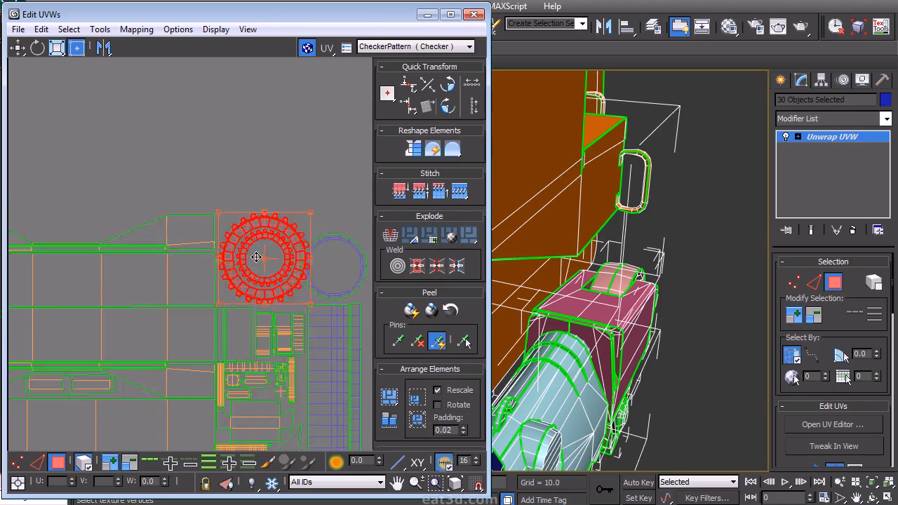
pyautogui.scroll(3, 274, 270)
pyautogui.moveTo(280, 280); pyautogui.dragTo(280, 281)
pyautogui.moveTo(309, 274); pyautogui.dragTo(135, 275, button='middle')
pyautogui.moveTo(327, 178); pyautogui.dragTo(249, 292)
pyautogui.moveTo(245, 290); pyautogui.dragTo(258, 292)
# Rotate the long sprocket-teeth strip 90 degrees and place it upright alongside the gridded wheel strip.
pyautogui.scroll(-5, 229, 233)
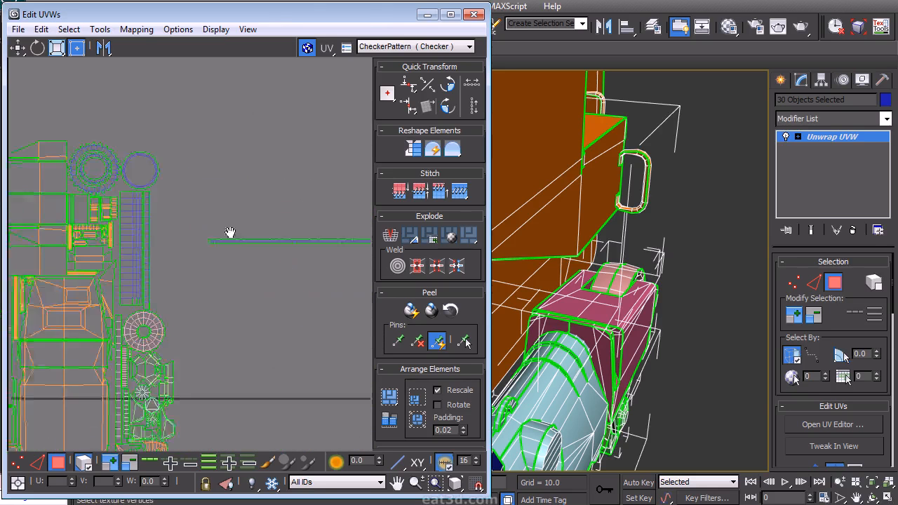
pyautogui.click(448, 84)
pyautogui.moveTo(229, 273); pyautogui.dragTo(116, 279)
pyautogui.click(181, 283)
pyautogui.scroll(-5, 232, 246)
pyautogui.moveTo(181, 284); pyautogui.dragTo(231, 244, button='middle')
pyautogui.scroll(2, 256, 286)
pyautogui.scroll(-6, 229, 248)
# Close the UV editor and collapse the Unwrap UVW modifier on the selected objects.
pyautogui.click(476, 15)
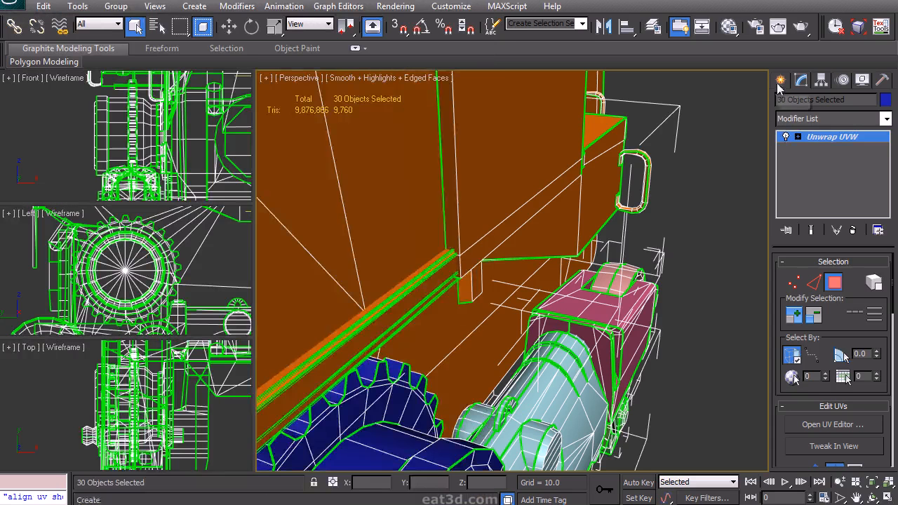
pyautogui.scroll(-4, 622, 194)
pyautogui.scroll(-3, 610, 202)
pyautogui.keyDown('alt'); pyautogui.moveTo(594, 216); pyautogui.dragTo(421, 199, button='middle'); pyautogui.keyUp('alt')
pyautogui.scroll(3, 421, 199)
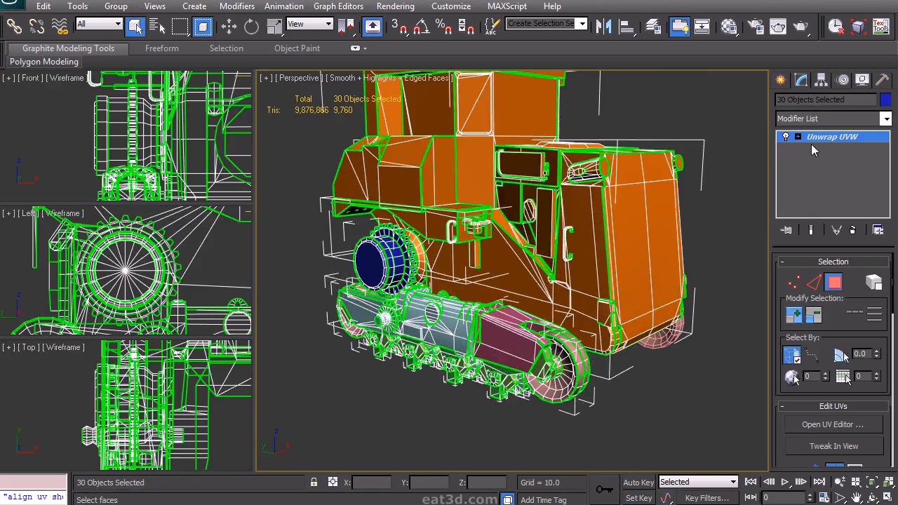
pyautogui.rightClick(812, 143)
pyautogui.click(852, 276)
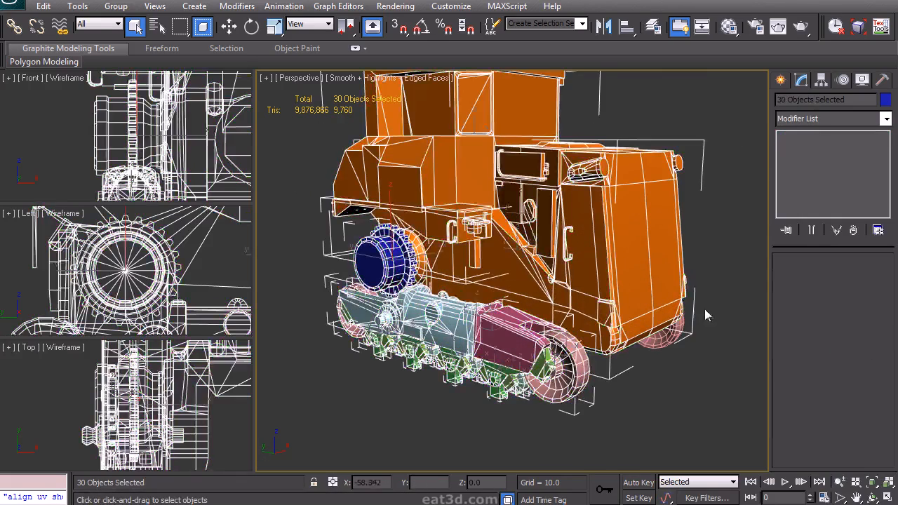
# Select all of the vehicle's parts and set their object colour to orange.
pyautogui.click(691, 371)
pyautogui.keyDown('alt'); pyautogui.moveTo(489, 372); pyautogui.dragTo(754, 277, button='middle'); pyautogui.keyUp('alt')
pyautogui.scroll(-4, 619, 282)
pyautogui.keyDown('alt'); pyautogui.moveTo(619, 282); pyautogui.dragTo(675, 288, button='middle'); pyautogui.keyUp('alt')
pyautogui.moveTo(654, 408); pyautogui.dragTo(373, 184)
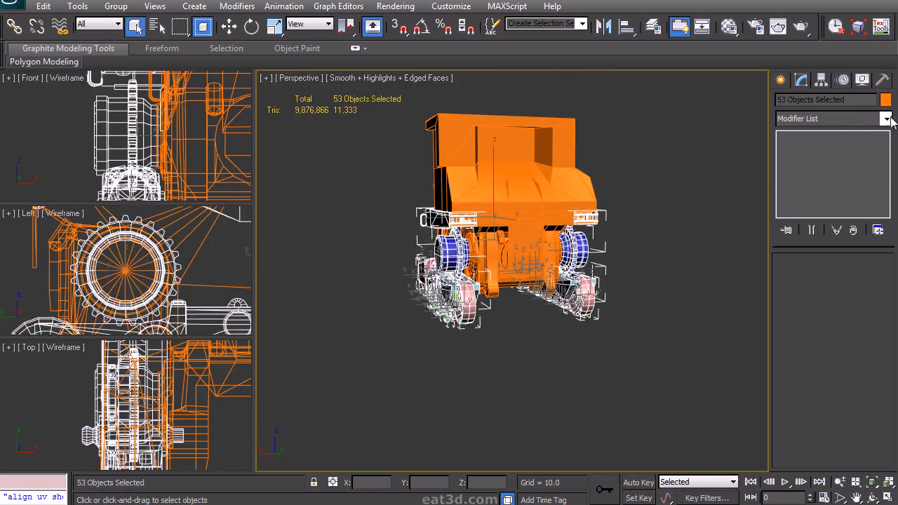
pyautogui.click(885, 99)
pyautogui.click(519, 327)
pyautogui.click(520, 381)
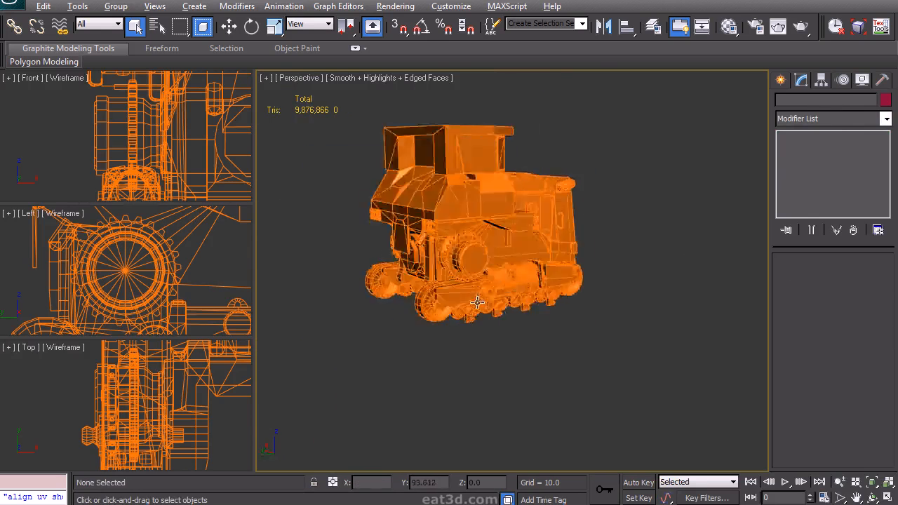